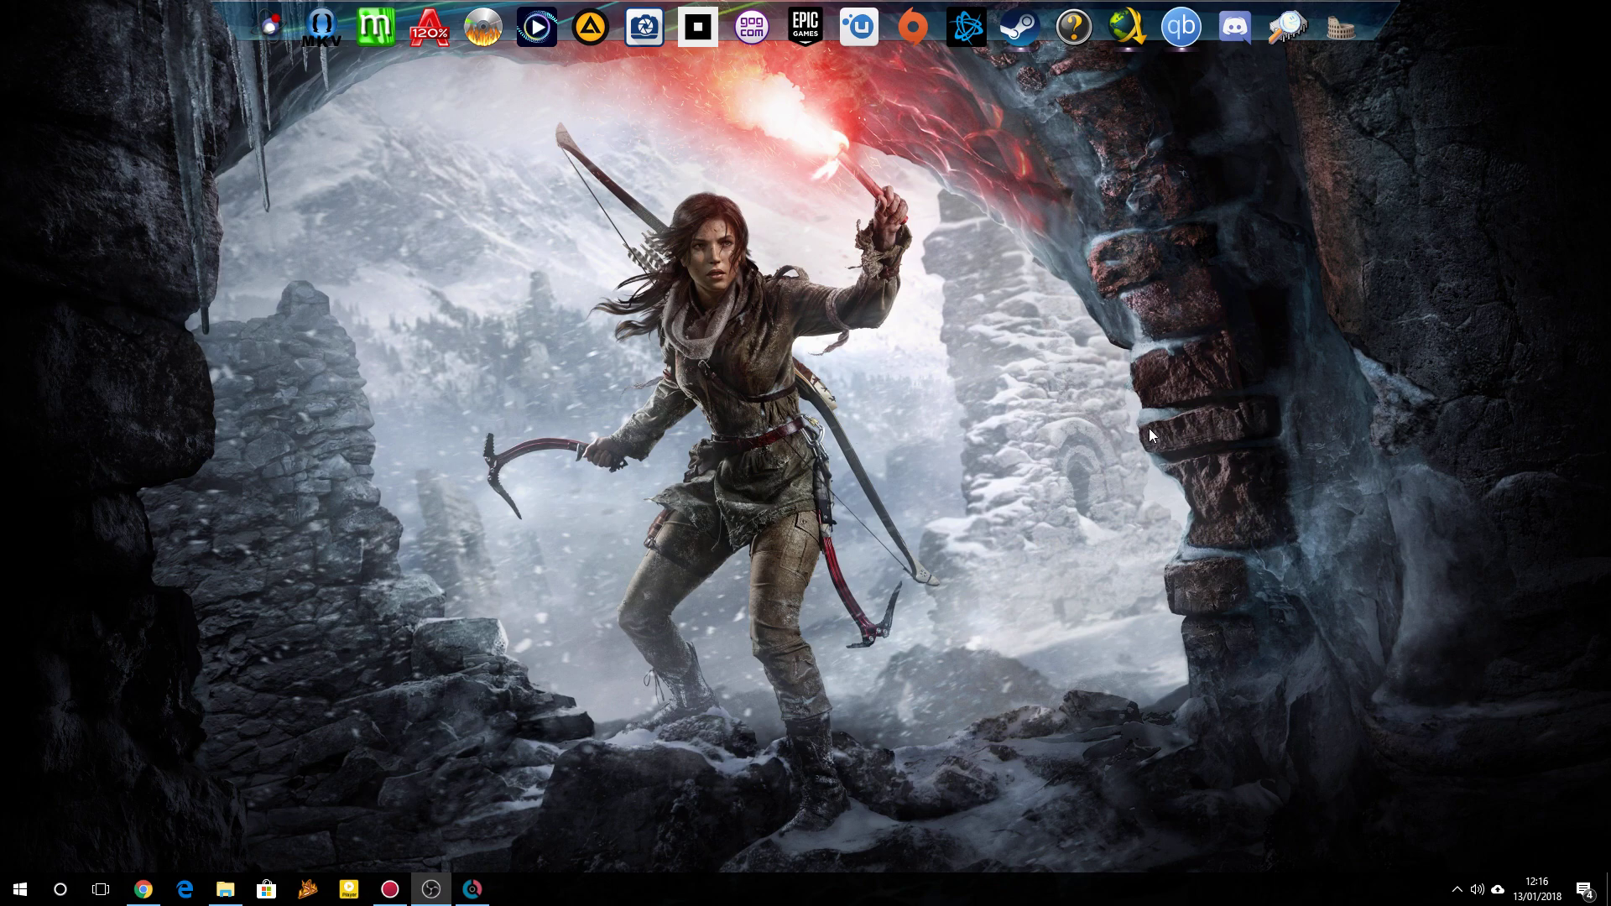
# Step: Open Action! and view the folder chooser for the saved video recordings, closing it without choosing another folder
pyautogui.click(389, 896)
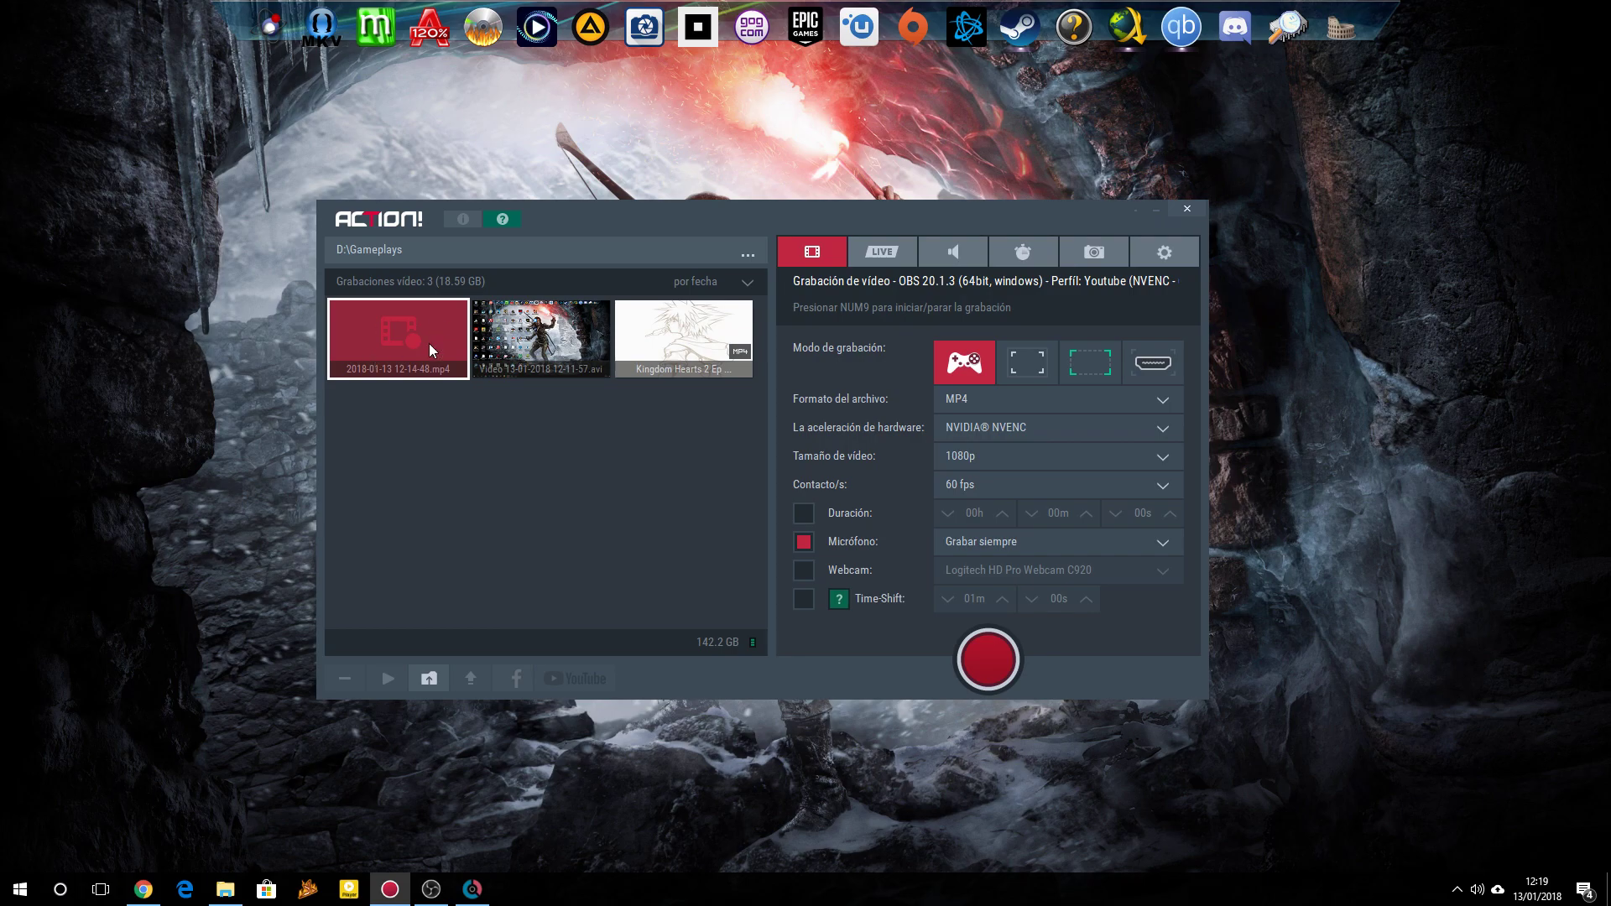
pyautogui.click(391, 251)
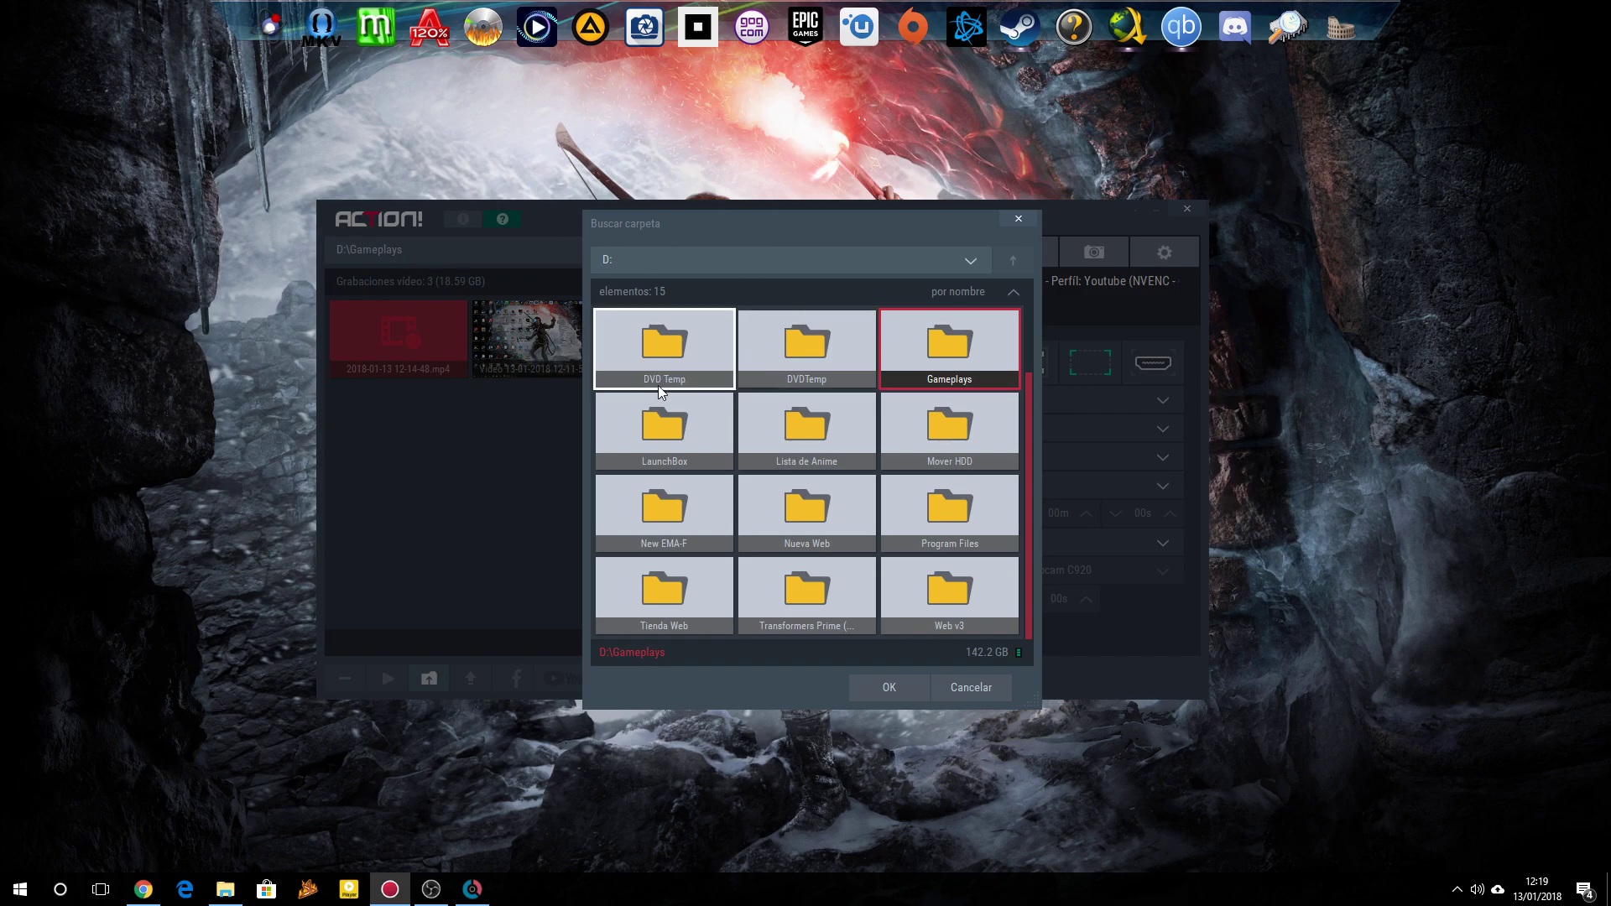
pyautogui.click(1018, 220)
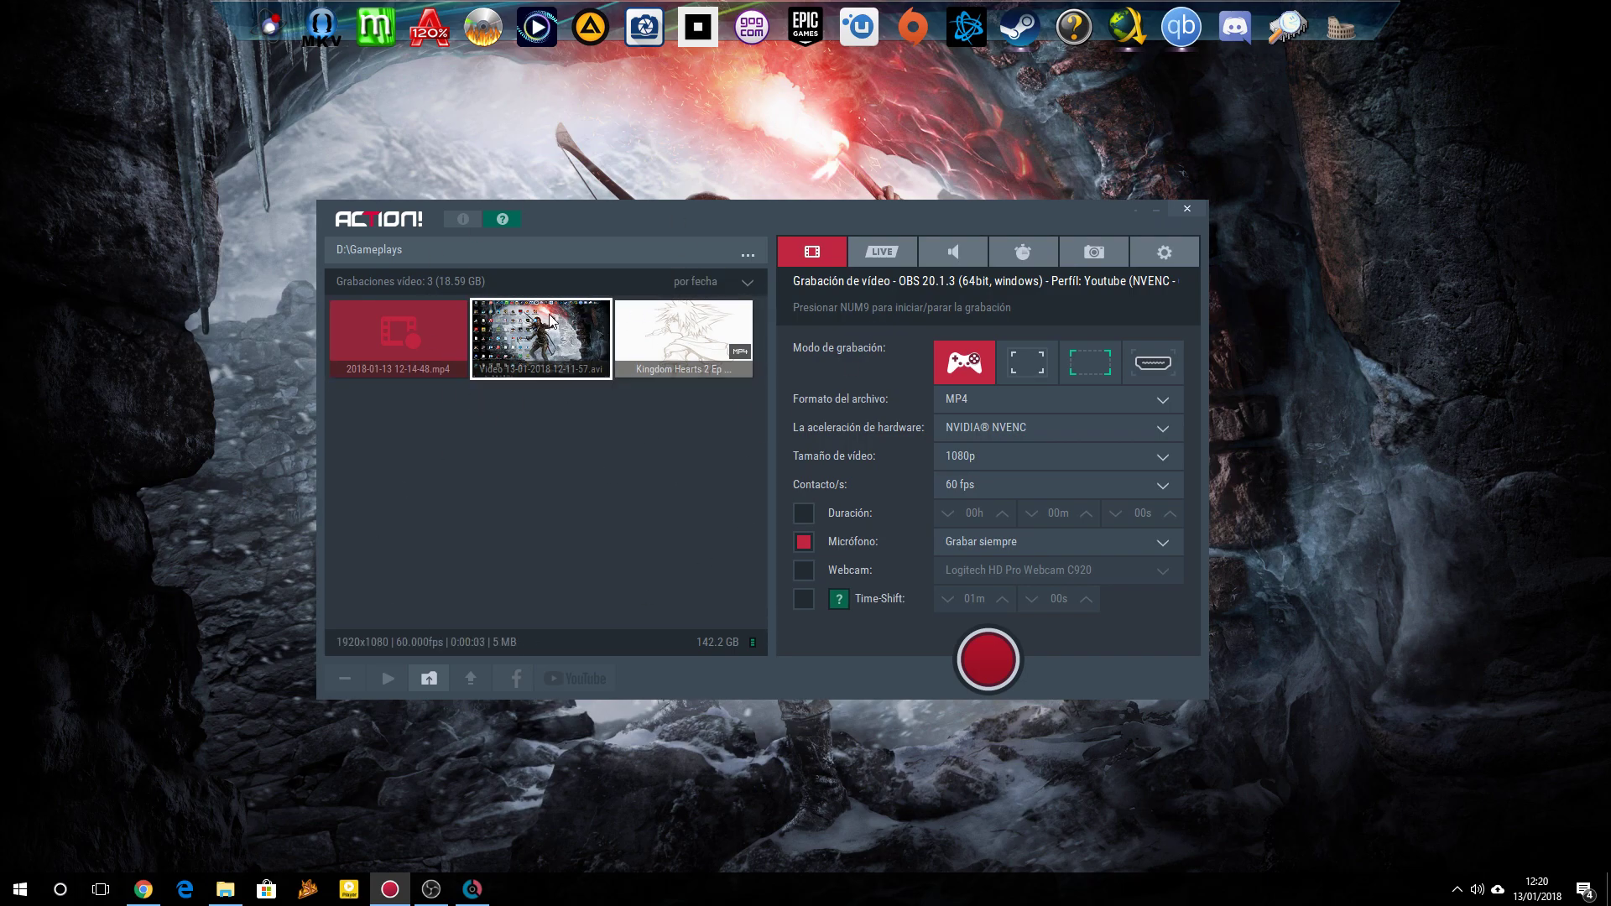
# Step: Play the Kingdom Hearts 2 recording in the built-in player and close the player
pyautogui.click(694, 340)
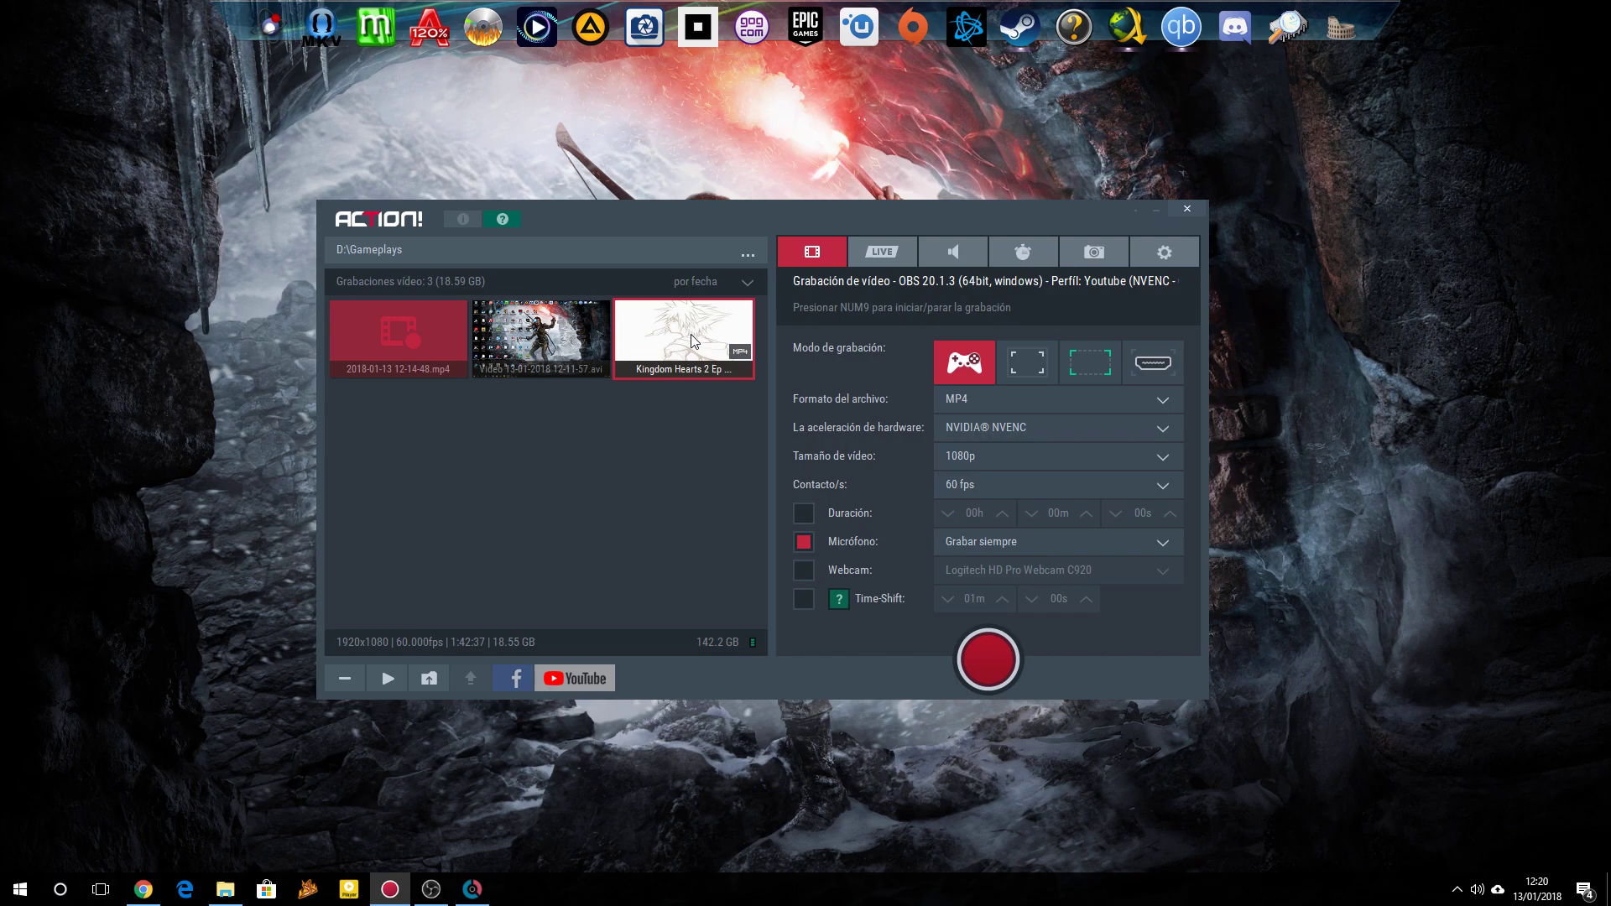
pyautogui.doubleClick(694, 341)
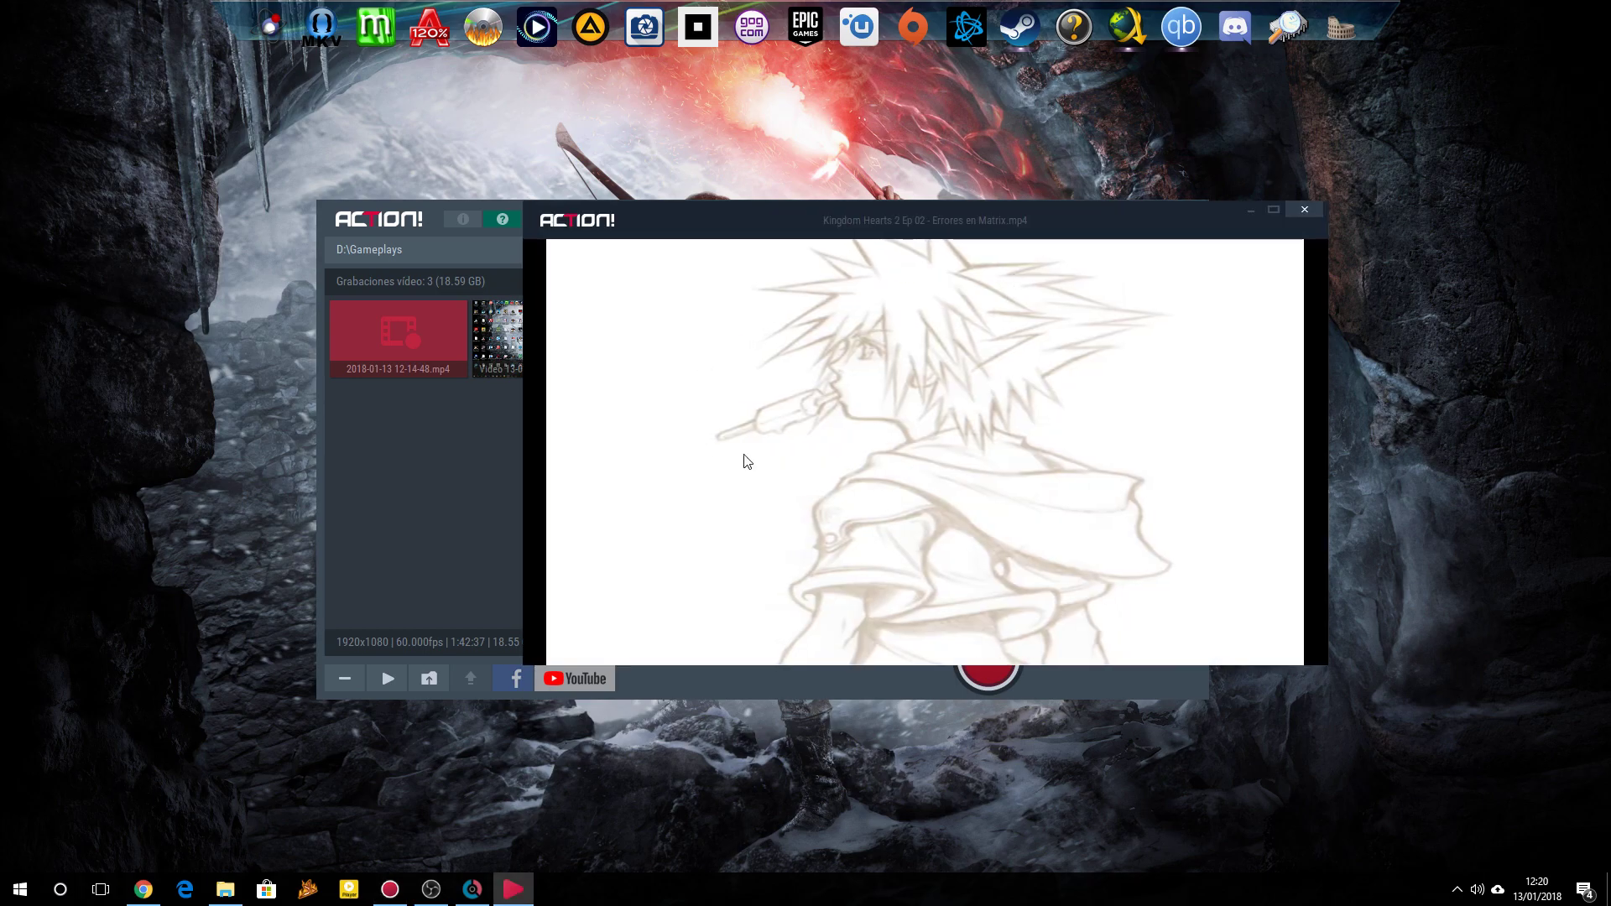
pyautogui.click(1305, 209)
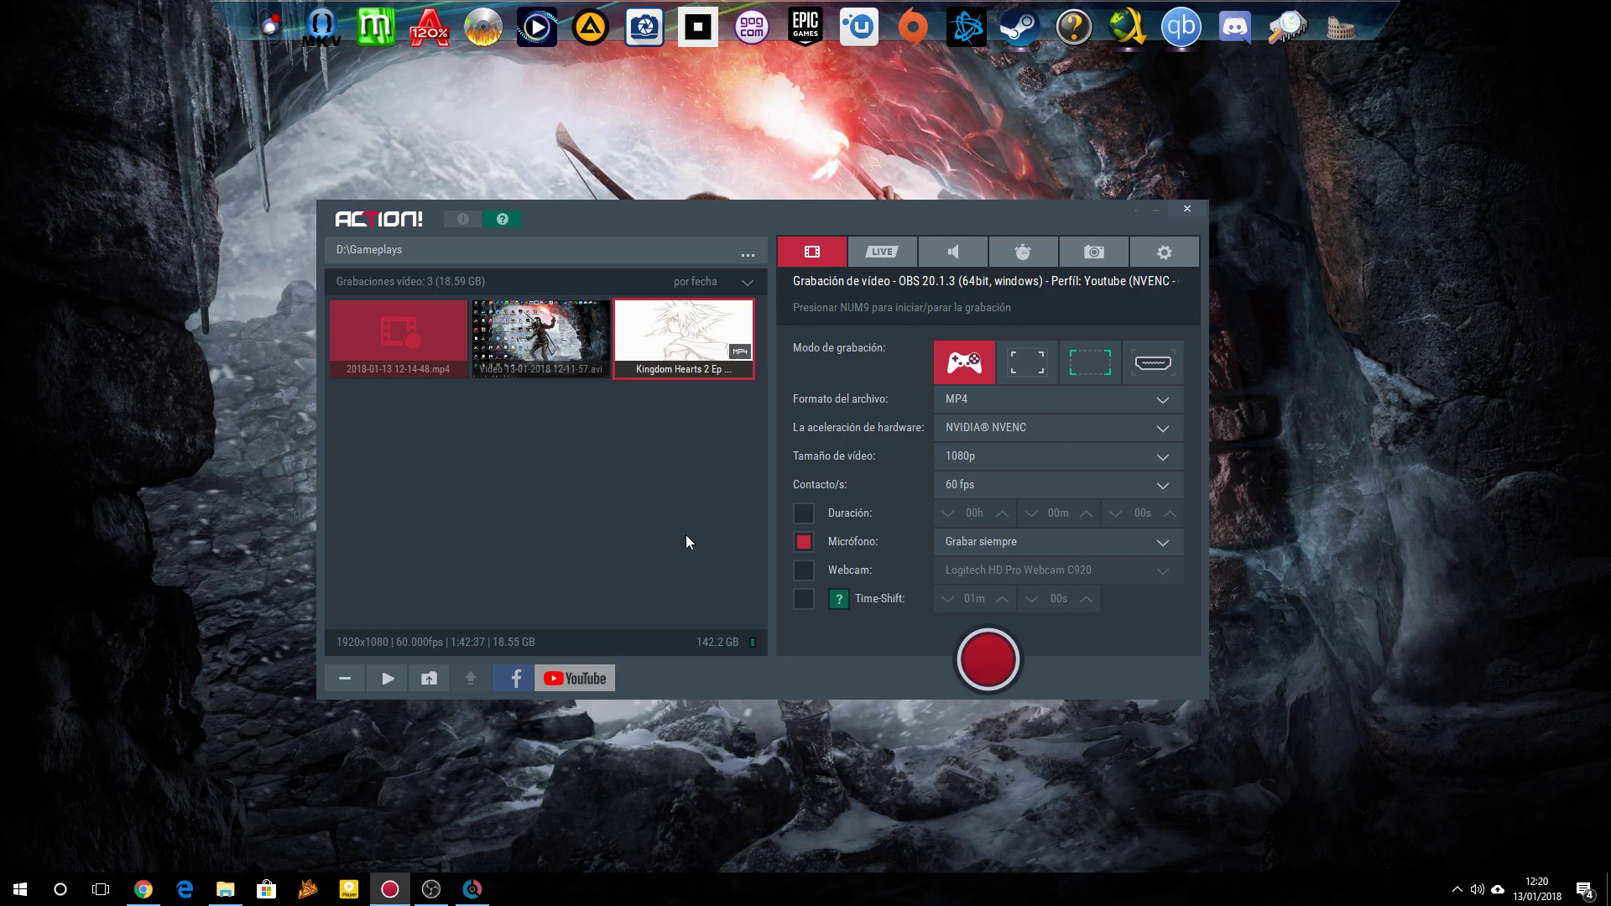
# Step: View the YouTube upload form and its destination options for the Kingdom Hearts 2 recording, closing it without uploading
pyautogui.click(578, 682)
pyautogui.moveTo(364, 195); pyautogui.dragTo(763, 228)
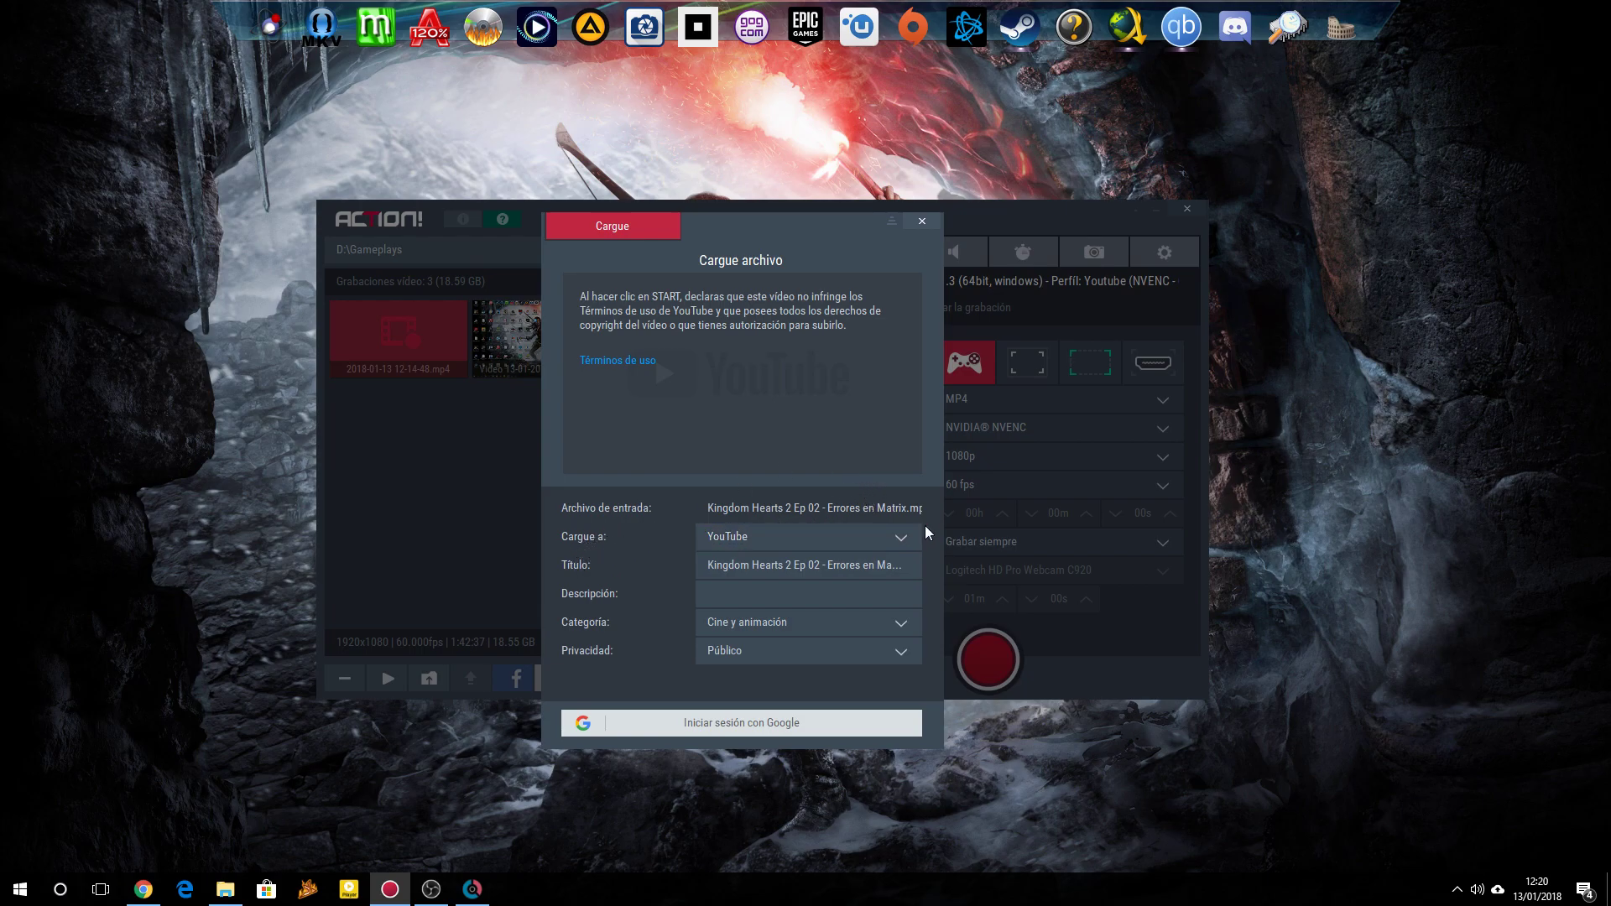
pyautogui.click(863, 535)
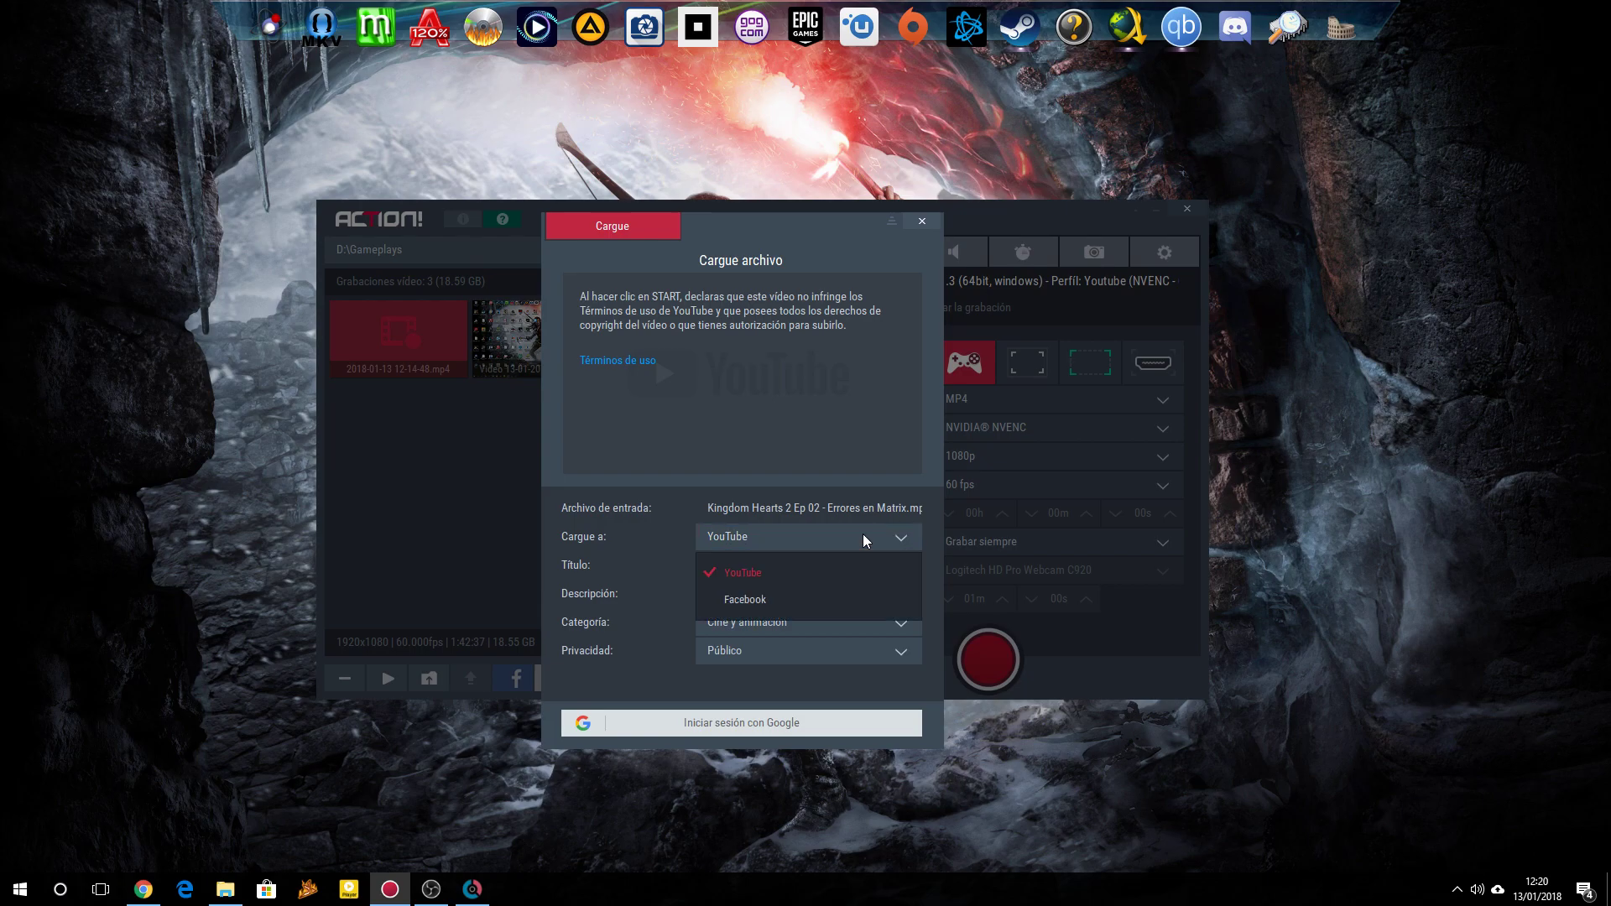
pyautogui.click(772, 585)
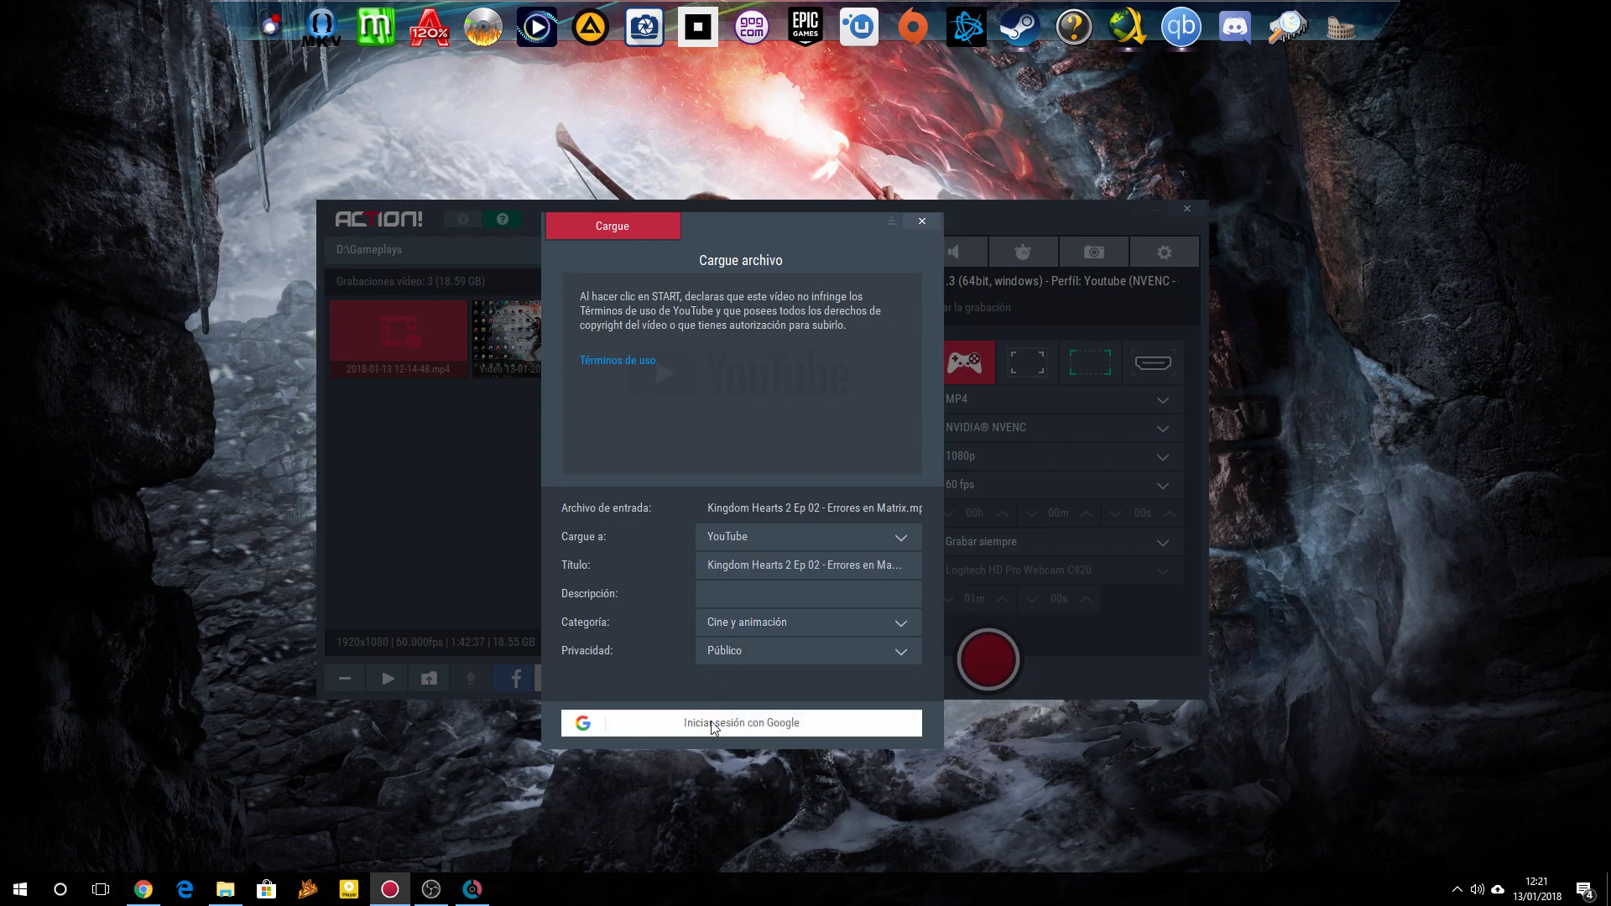
pyautogui.click(926, 226)
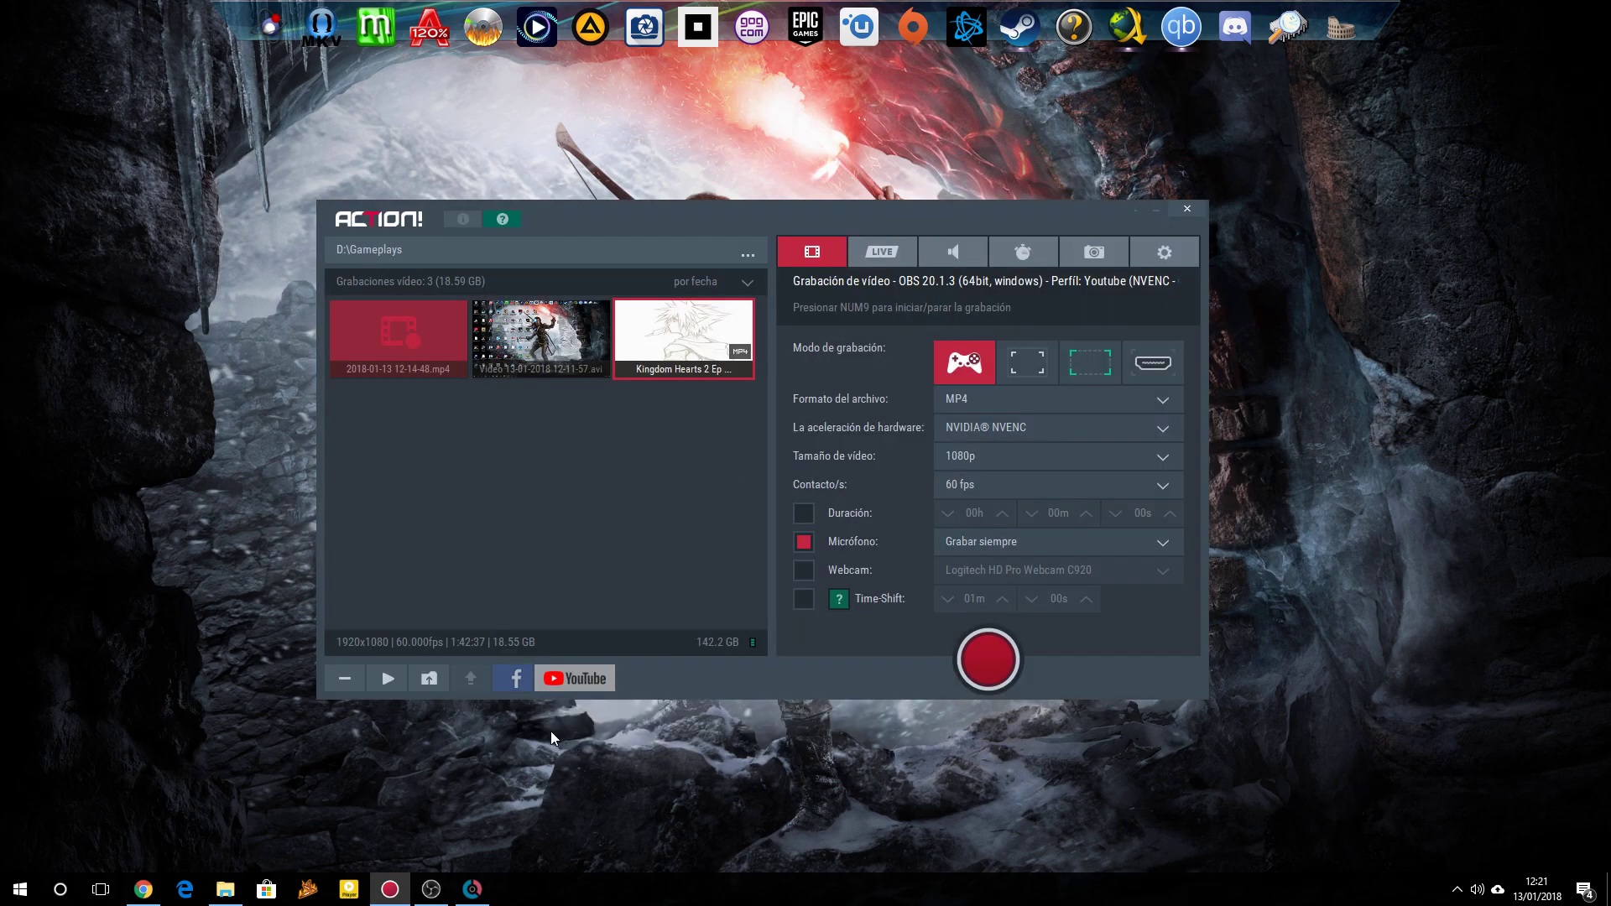
# Step: View the Facebook upload form for the Kingdom Hearts 2 recording, close it and deselect the recording
pyautogui.click(515, 679)
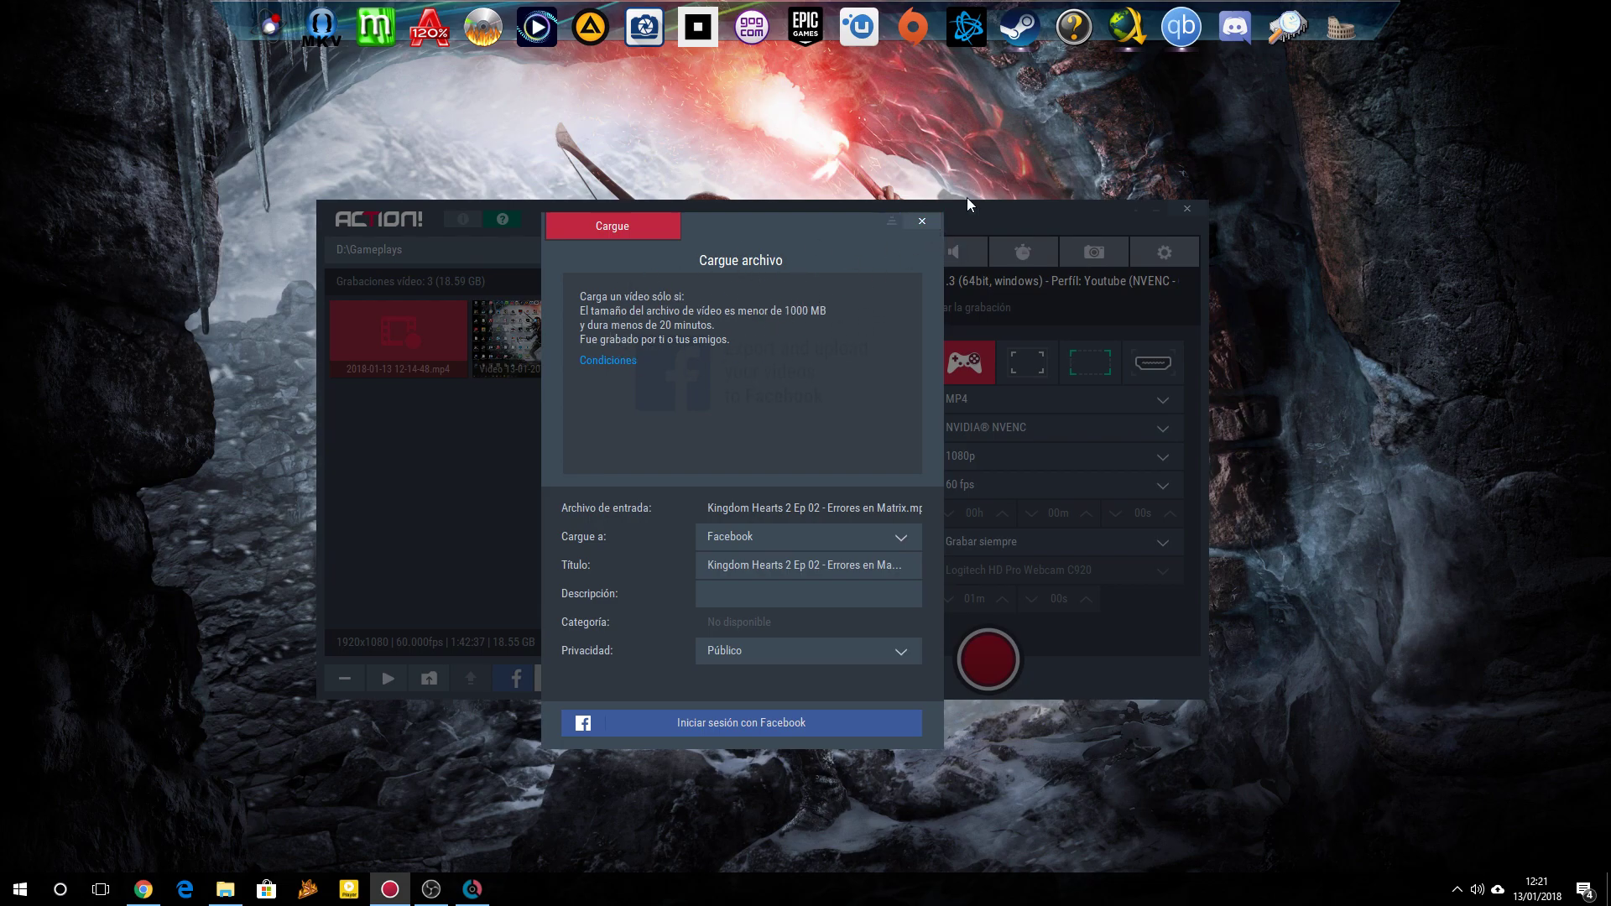
pyautogui.click(921, 220)
pyautogui.click(622, 527)
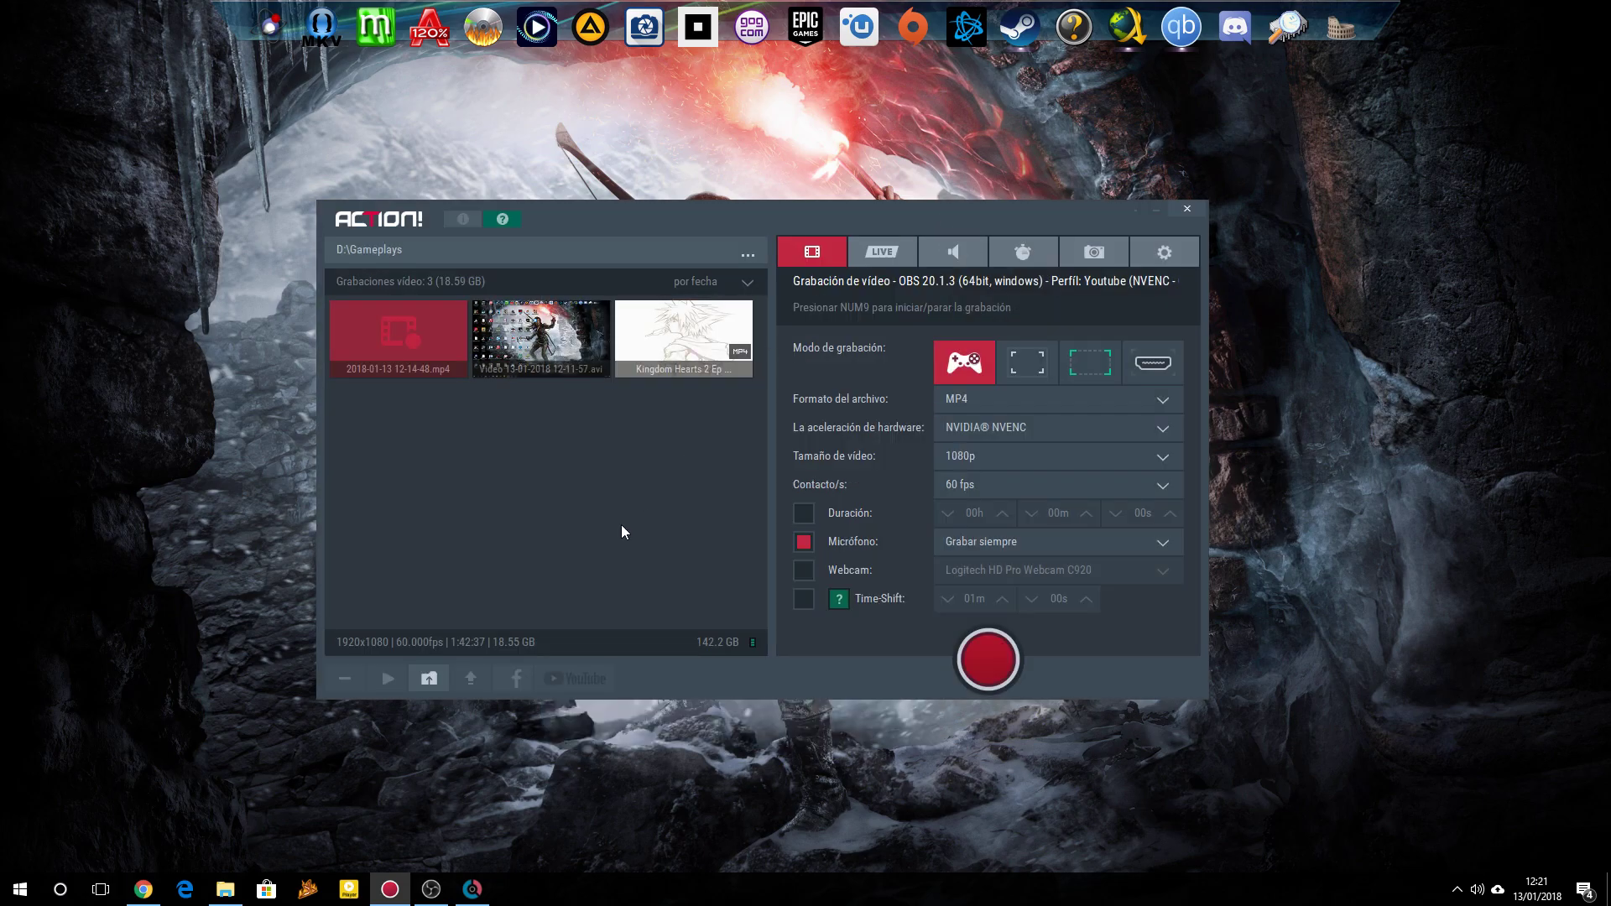
pyautogui.click(573, 351)
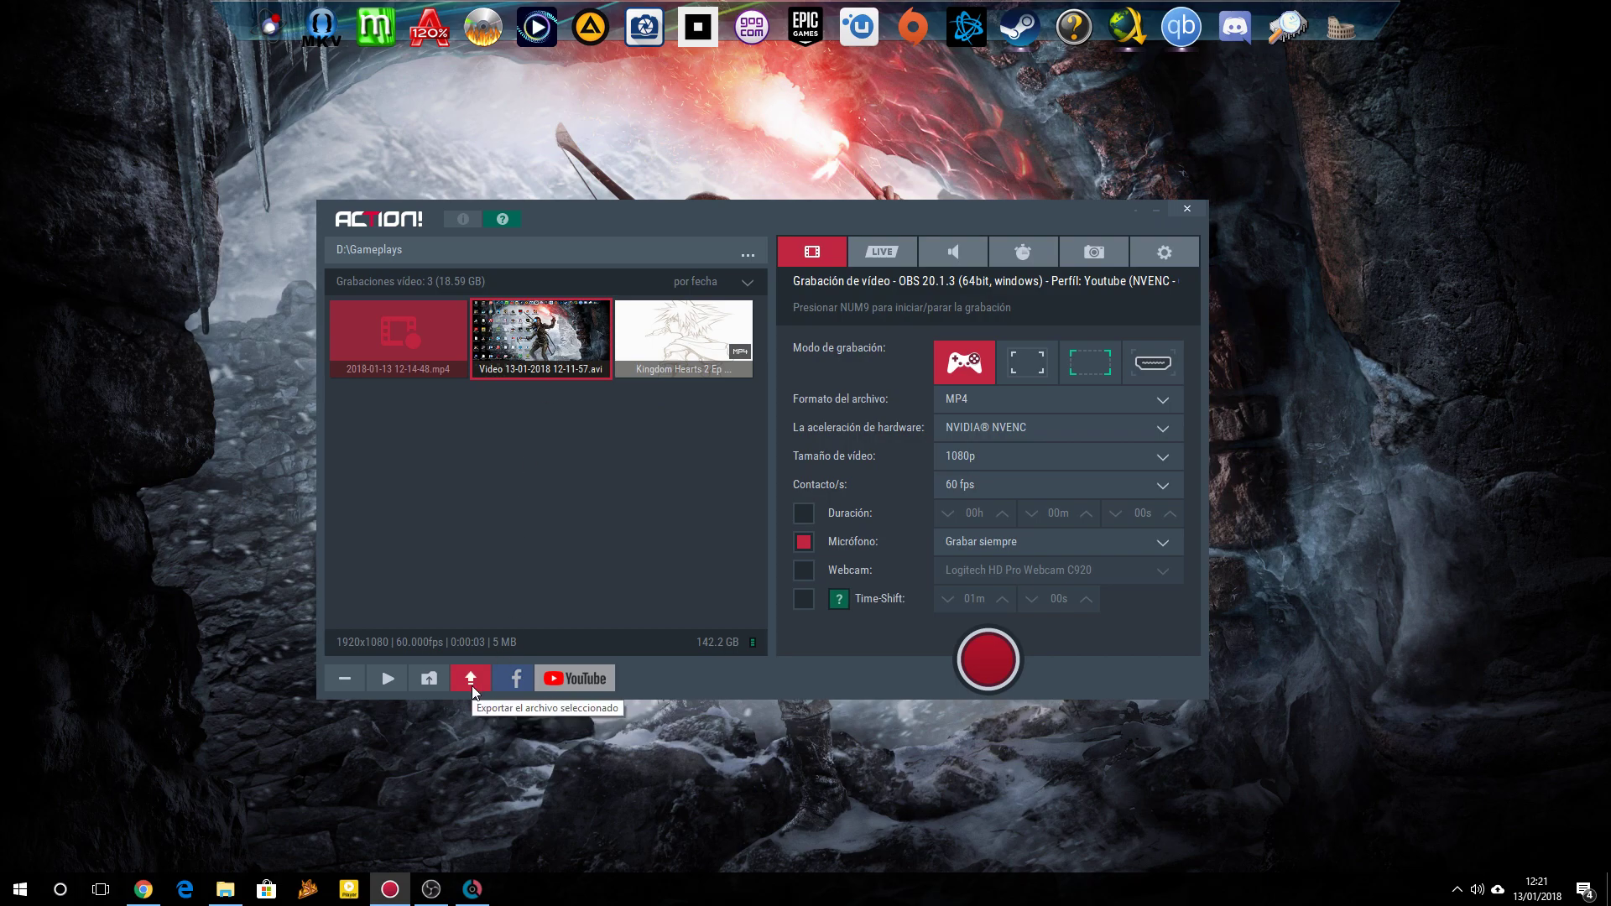
pyautogui.click(705, 352)
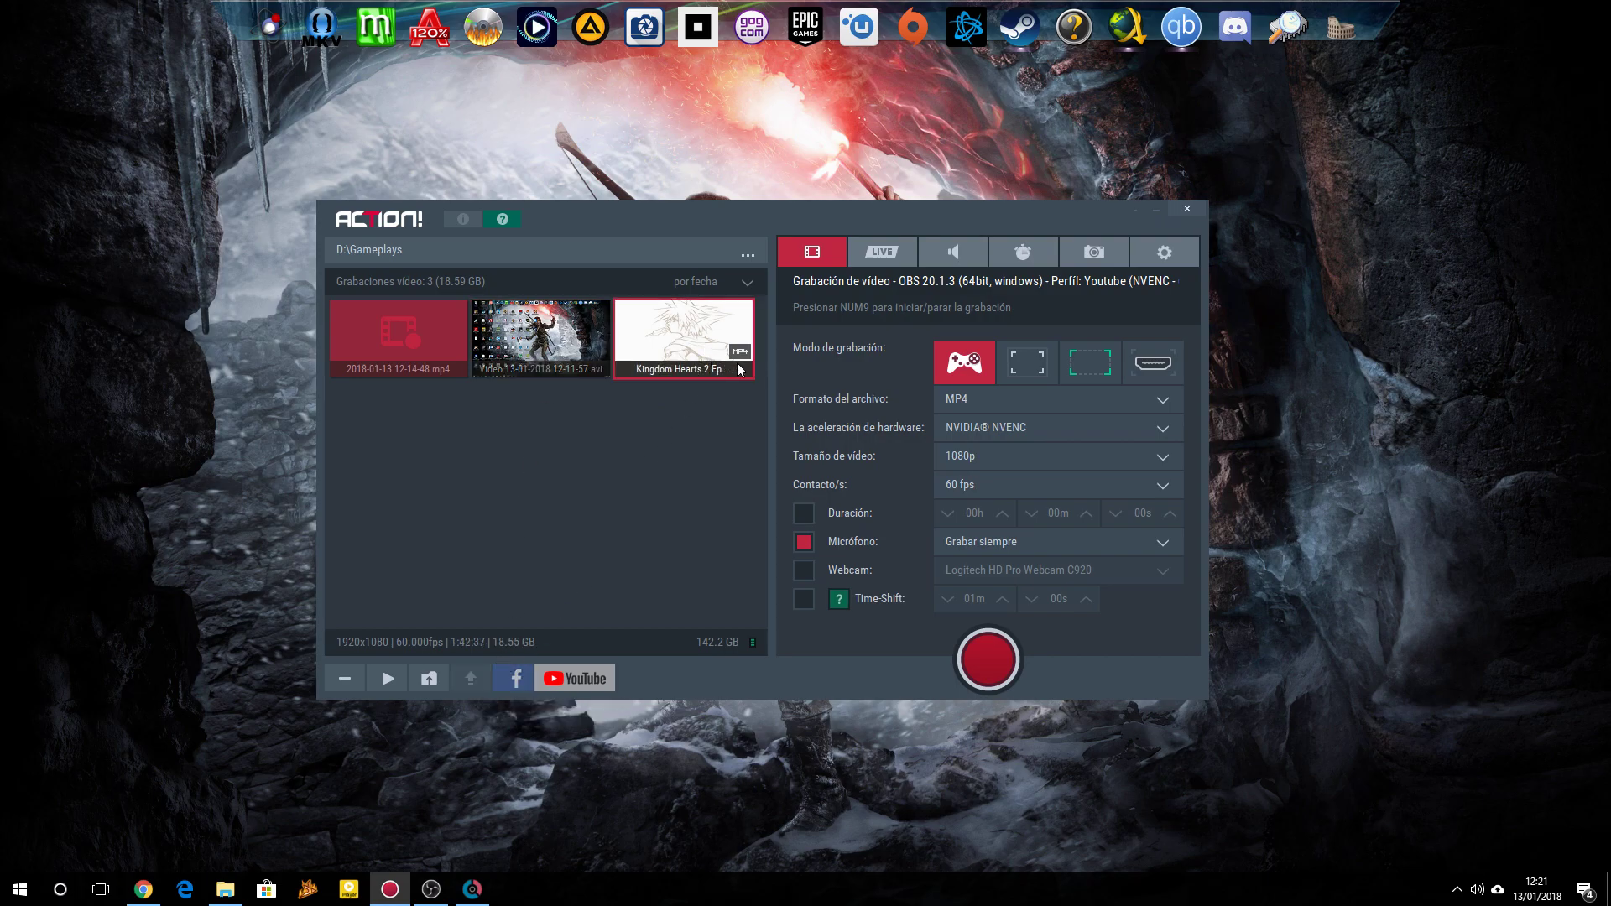
pyautogui.click(568, 348)
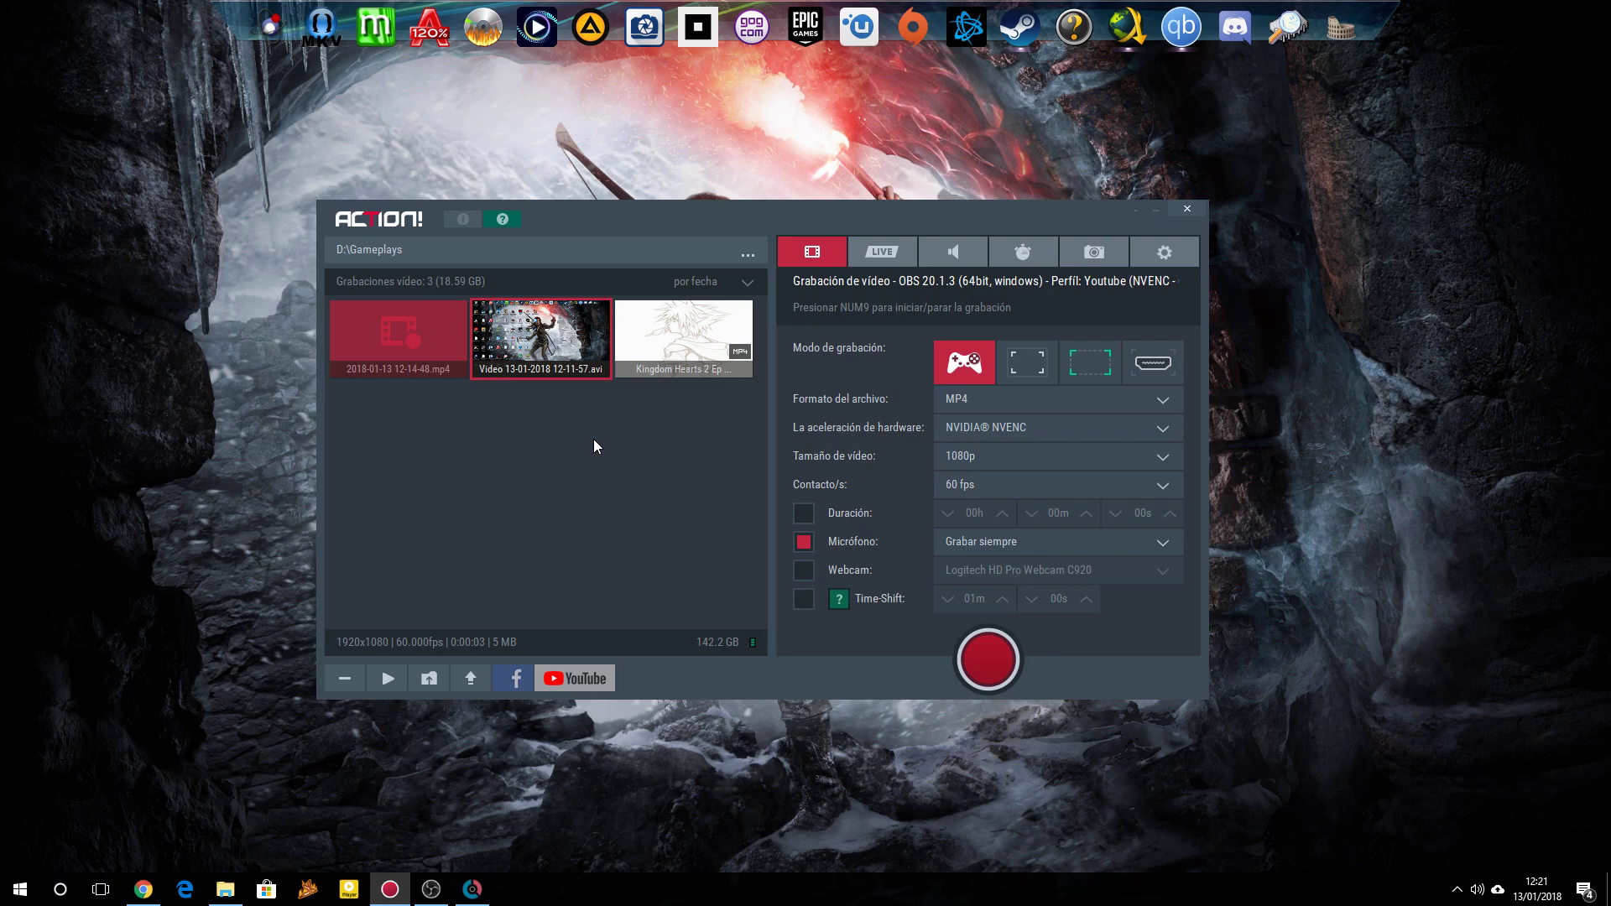
pyautogui.click(480, 680)
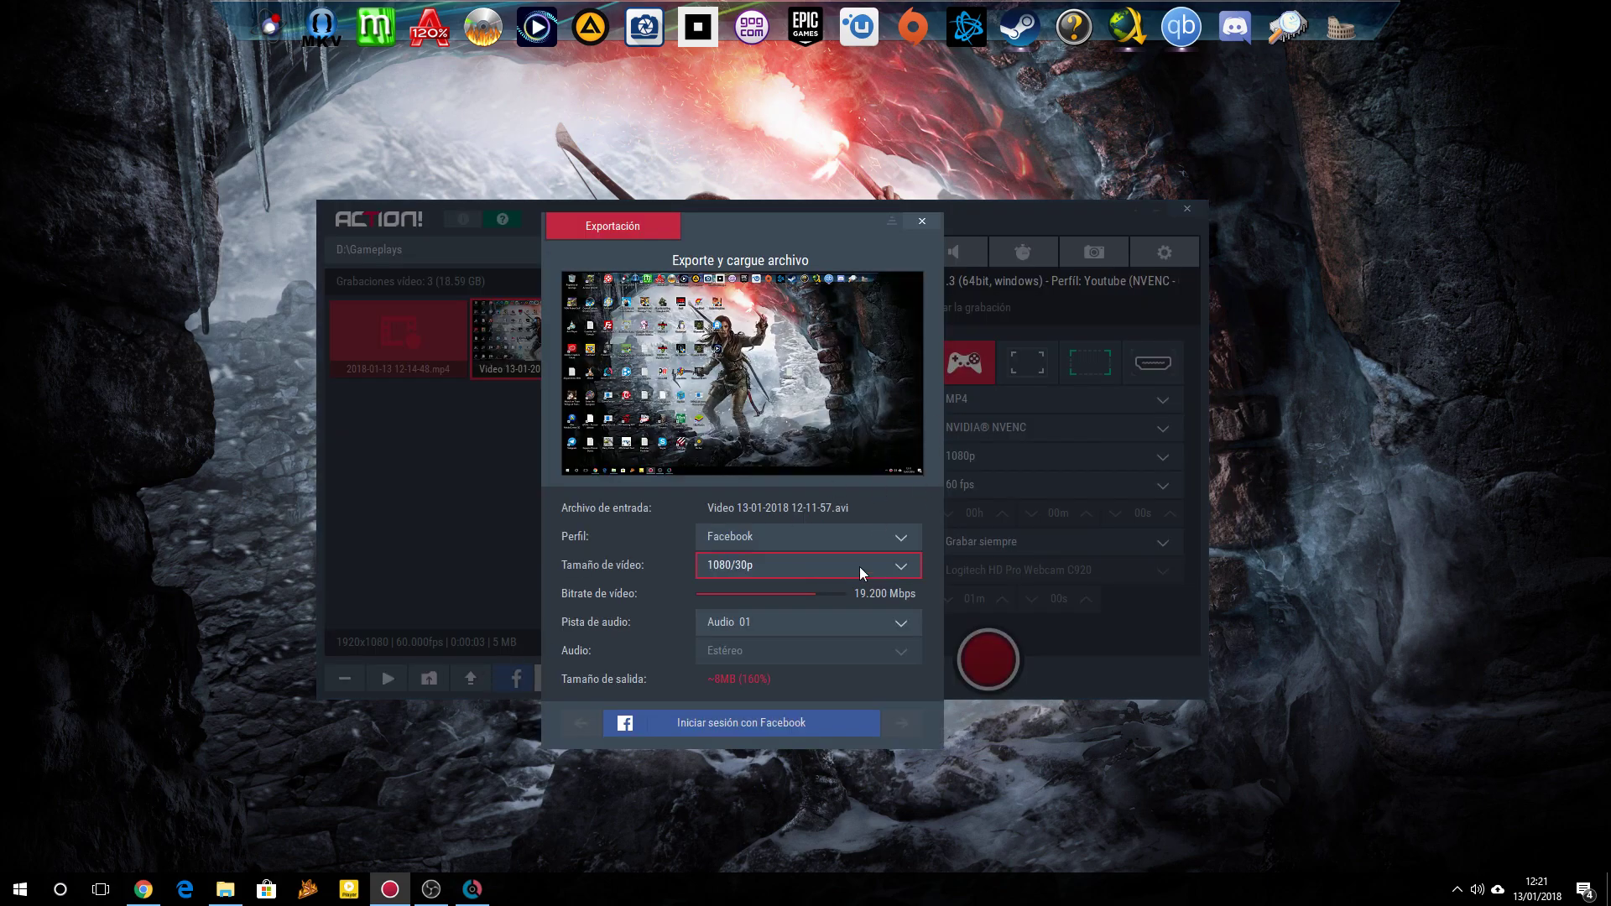
# Step: Set the export profile to YouTube and look through its video size and audio track options
pyautogui.click(729, 541)
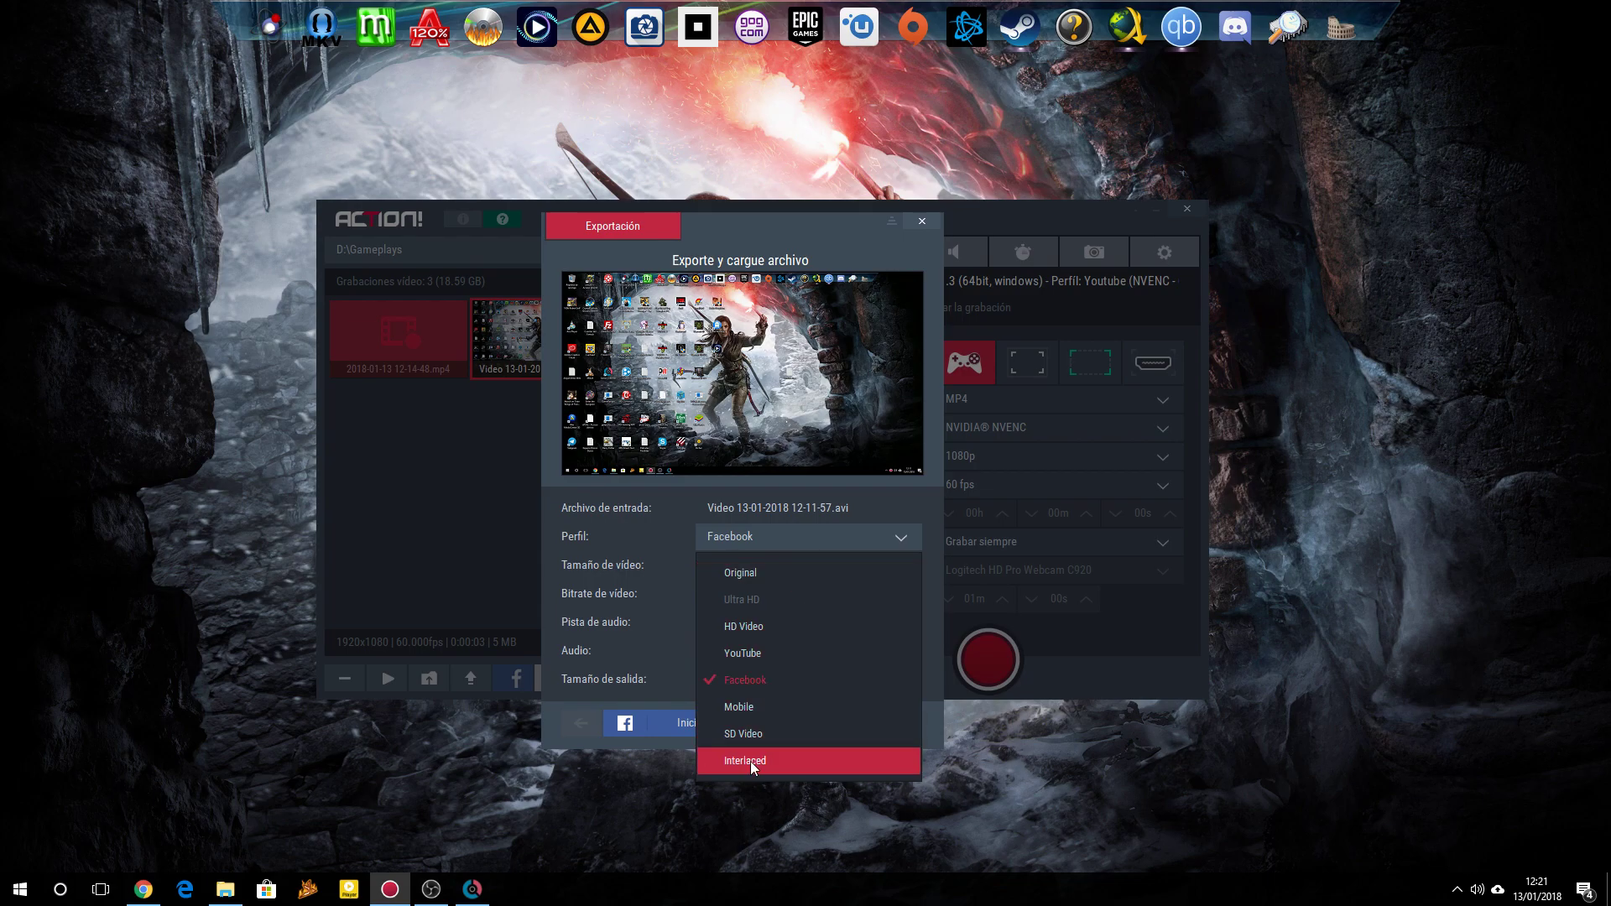
pyautogui.click(754, 648)
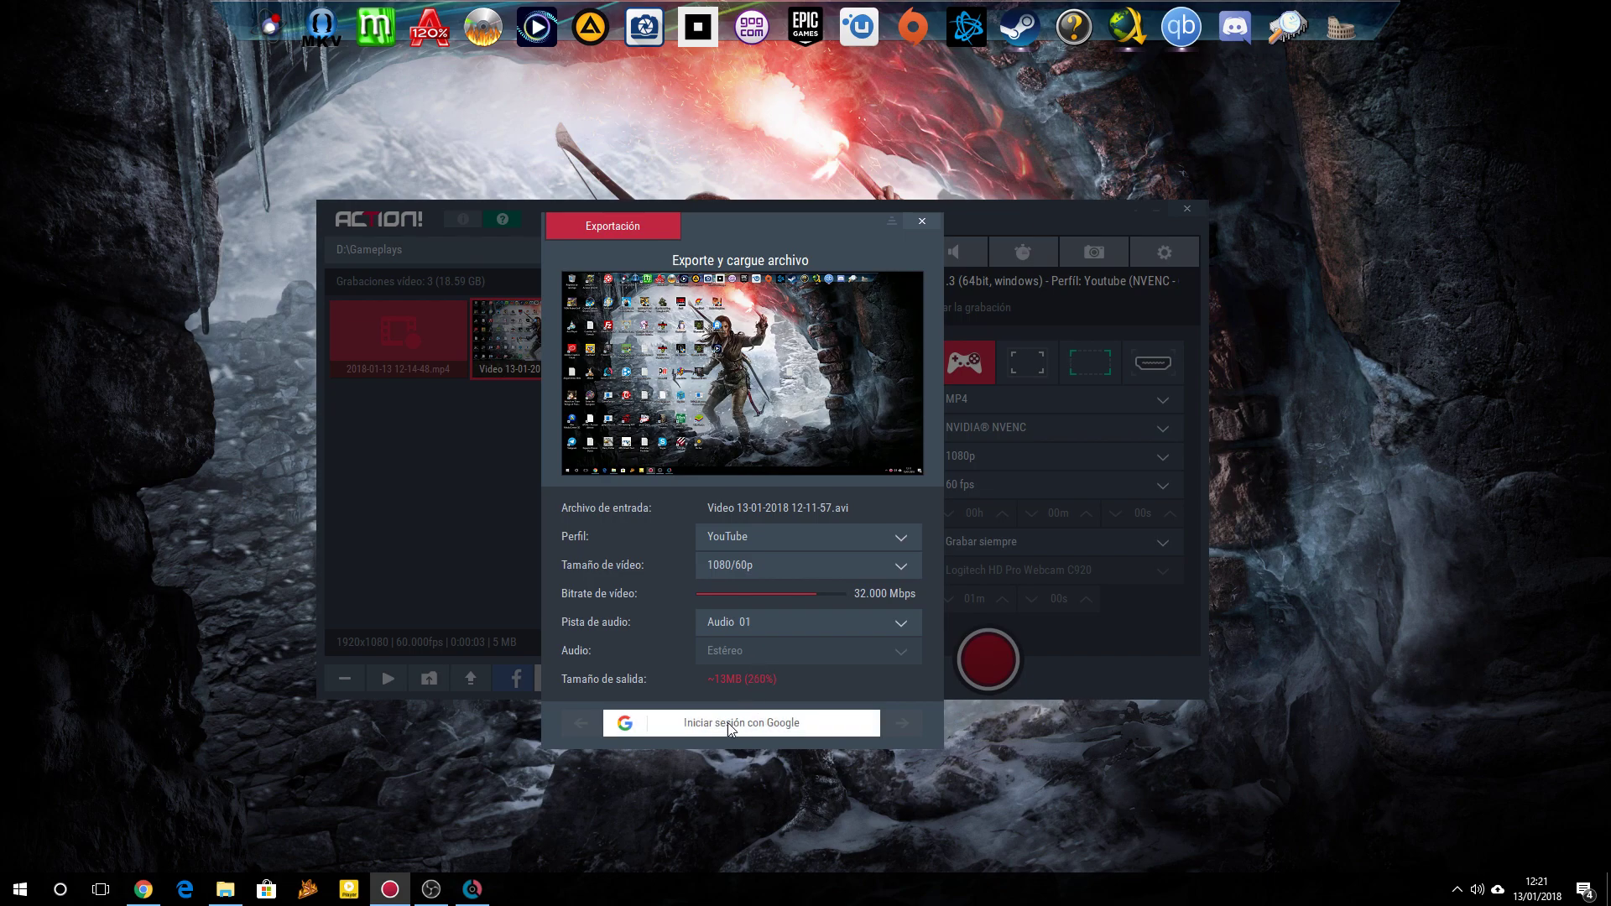
pyautogui.click(787, 573)
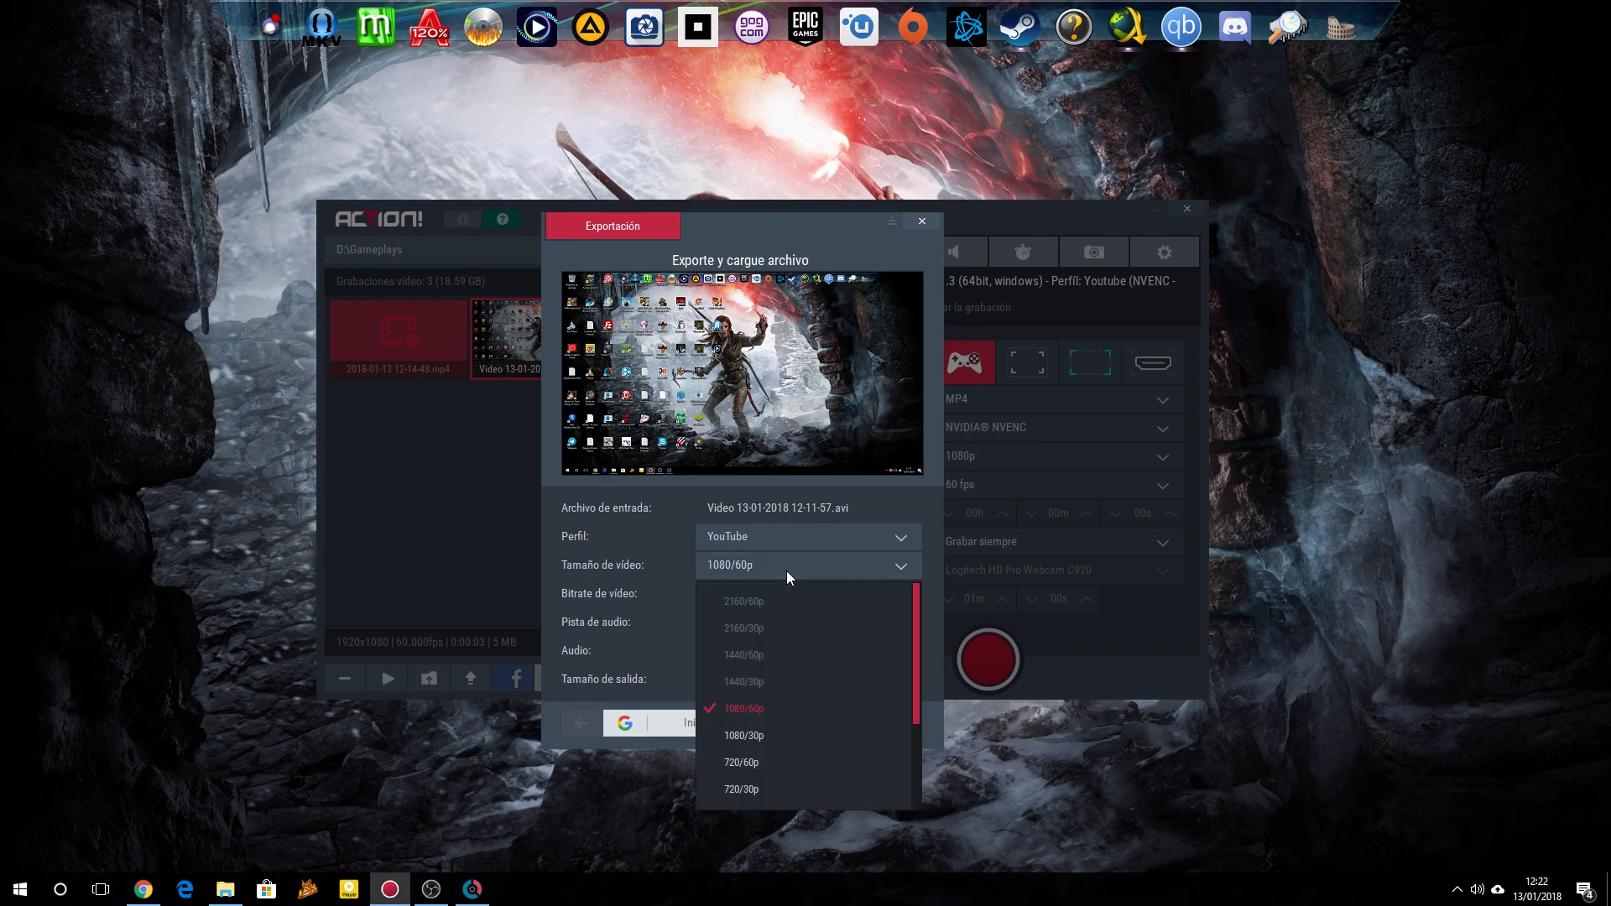
pyautogui.moveTo(915, 653); pyautogui.dragTo(912, 764)
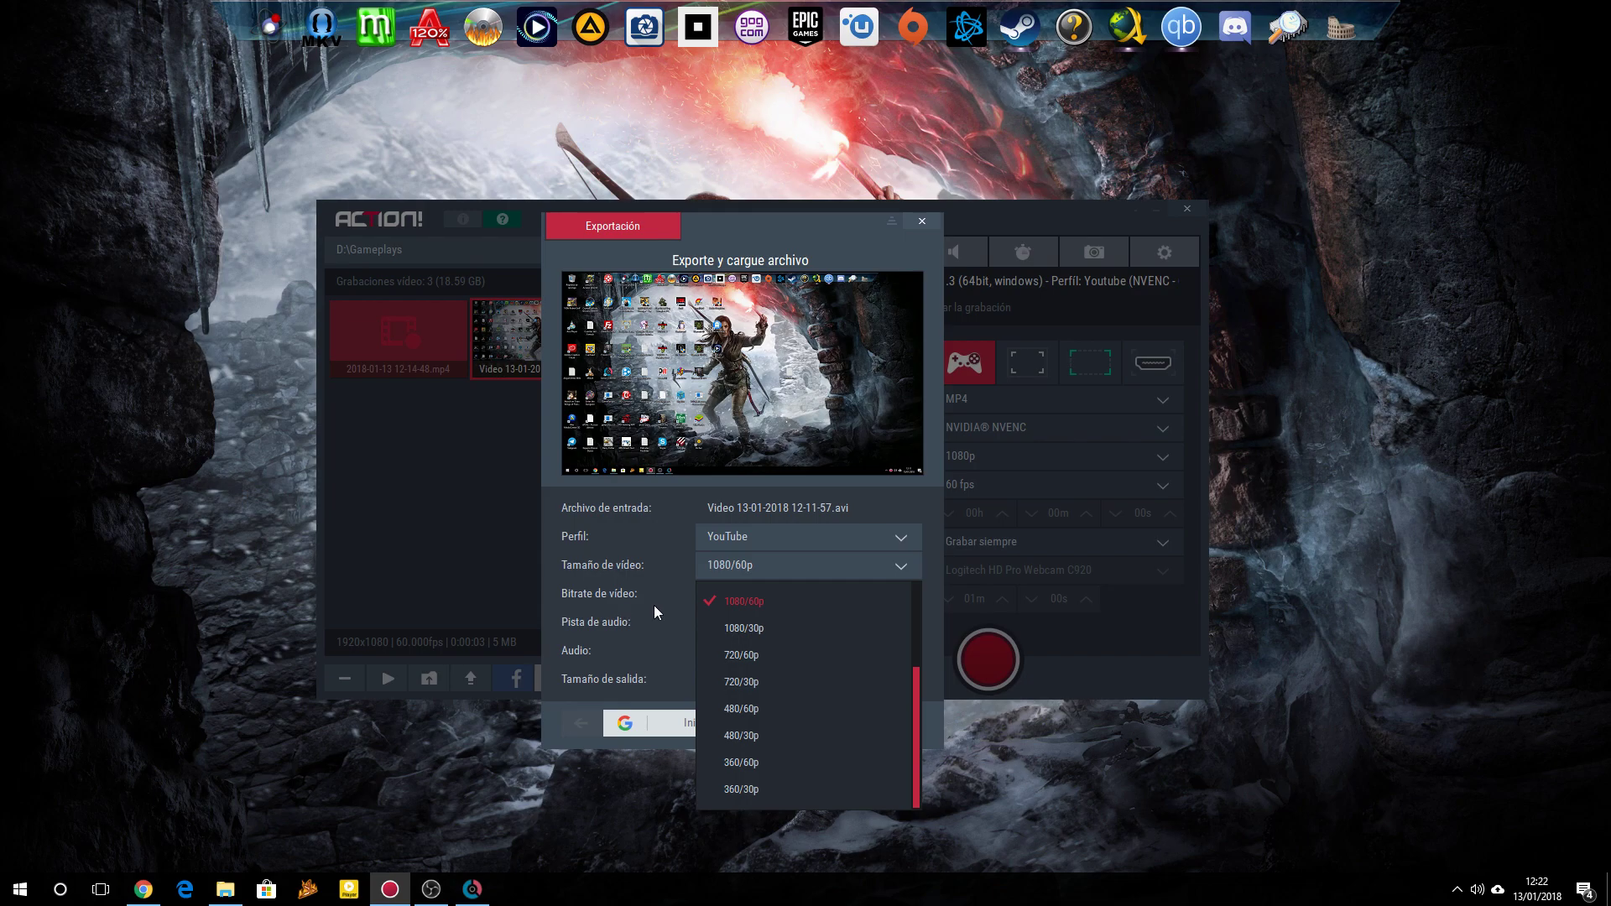
pyautogui.click(639, 626)
pyautogui.click(760, 623)
pyautogui.click(760, 622)
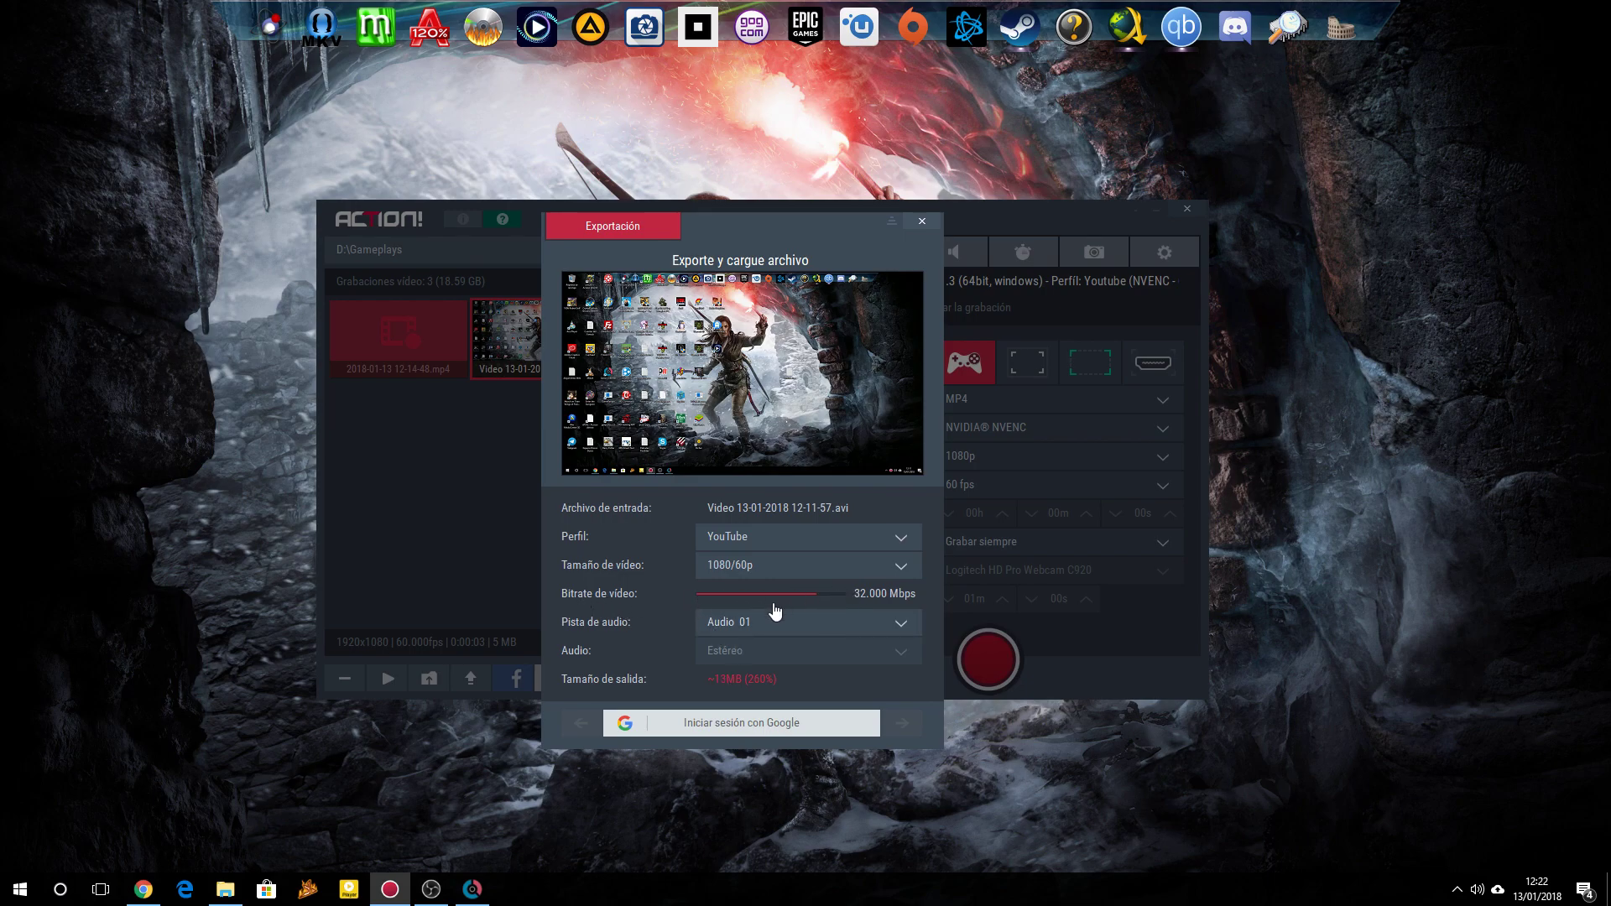
# Step: Set the export profile to HD Video and look through its video sizes
pyautogui.click(864, 536)
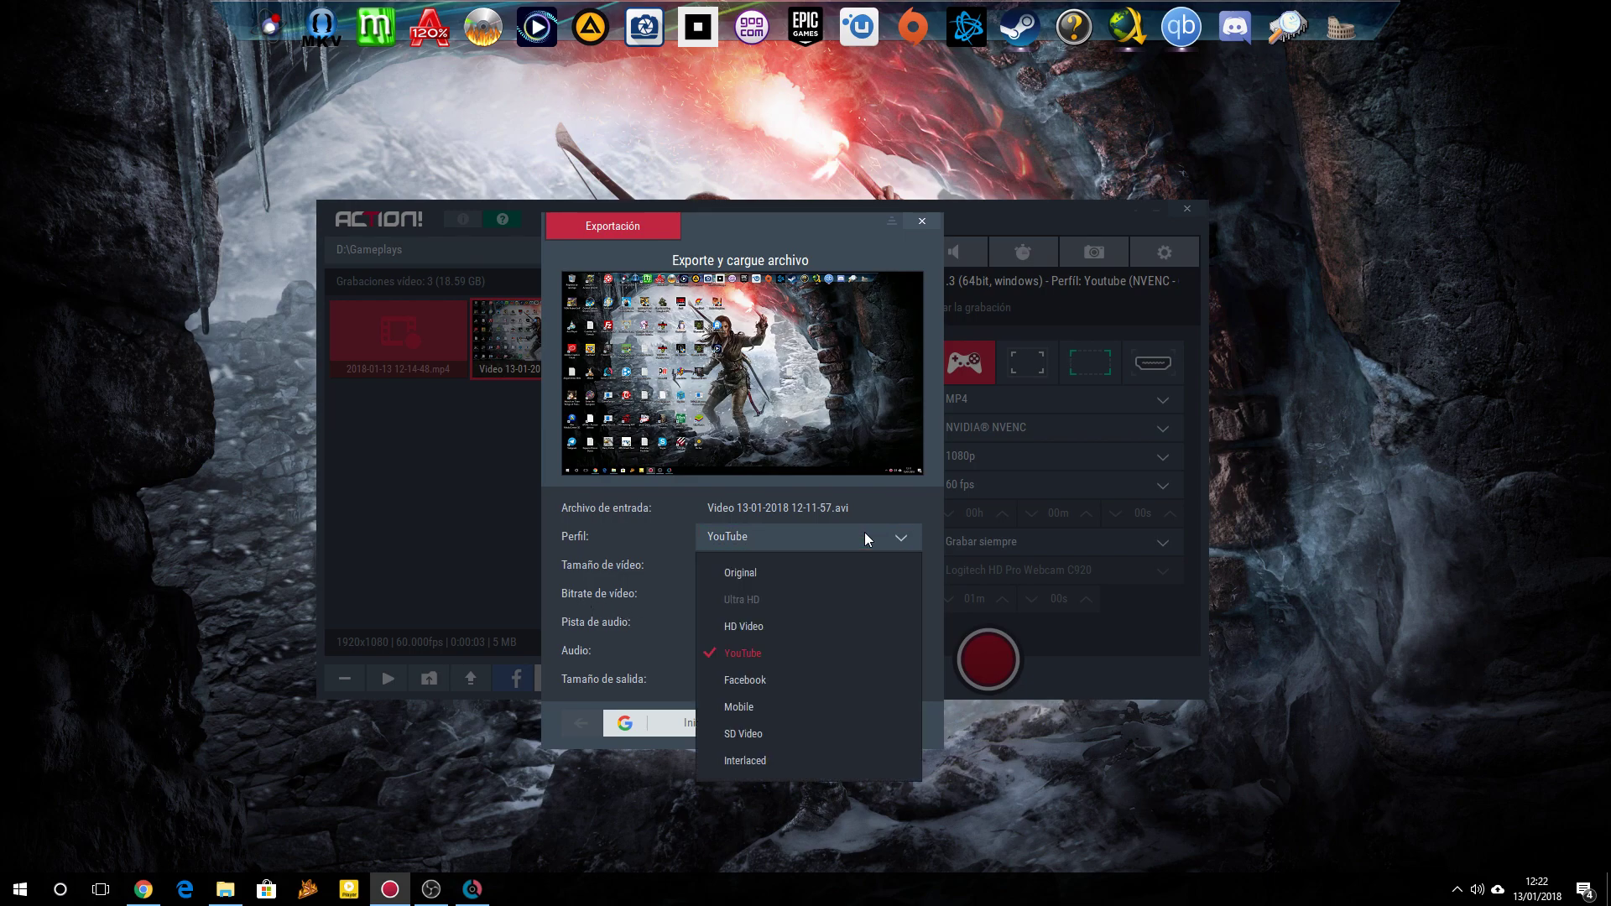
pyautogui.click(760, 624)
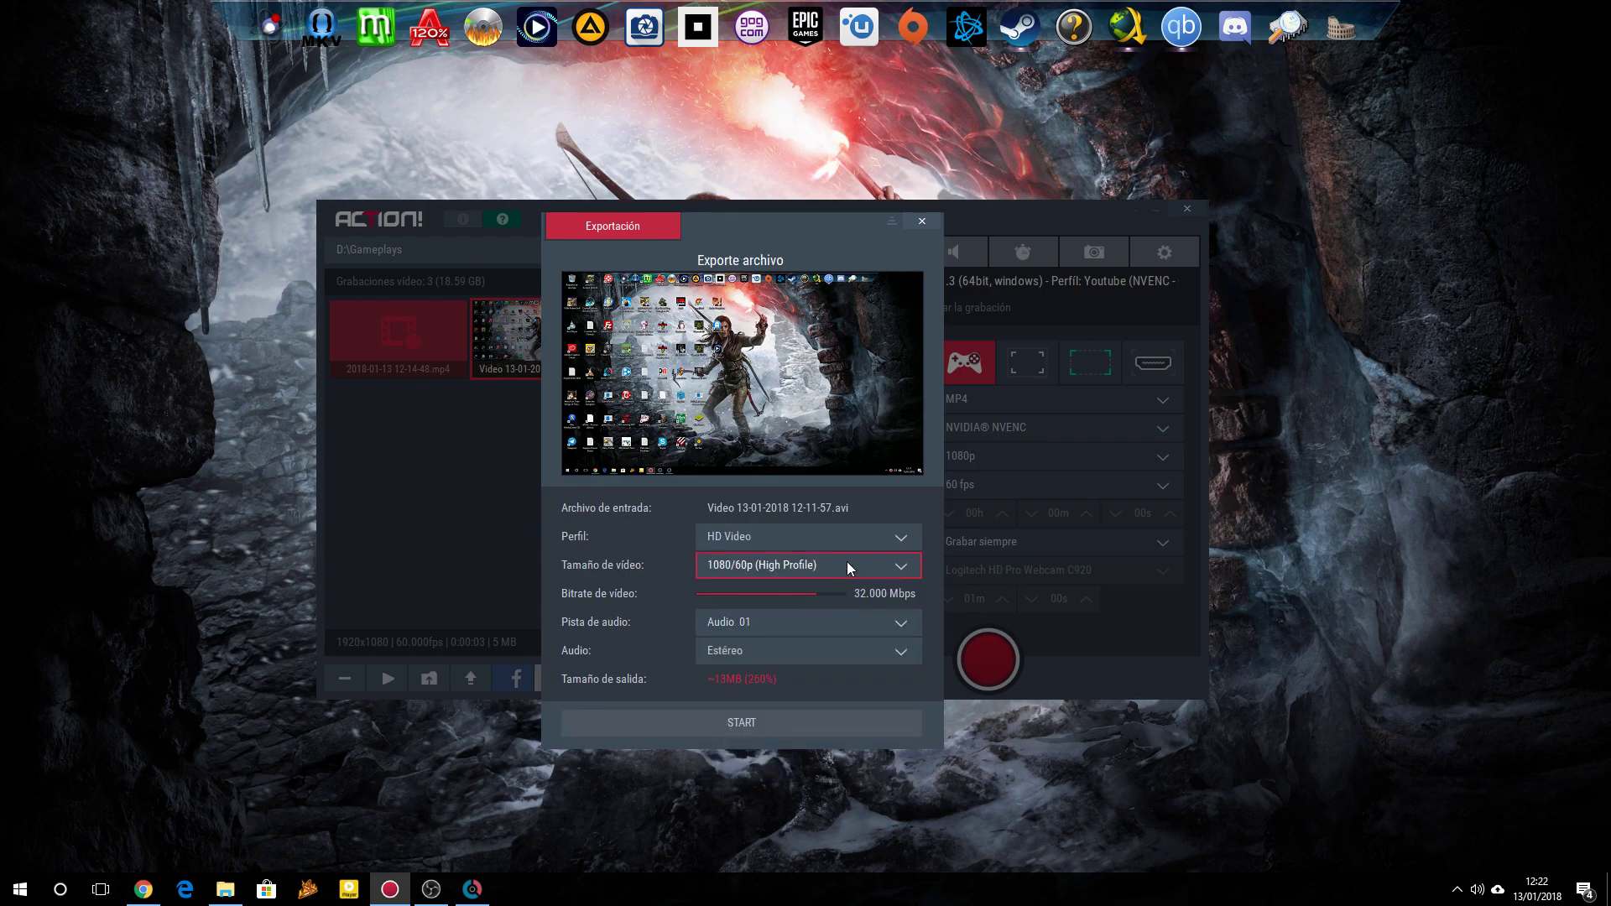
pyautogui.click(794, 571)
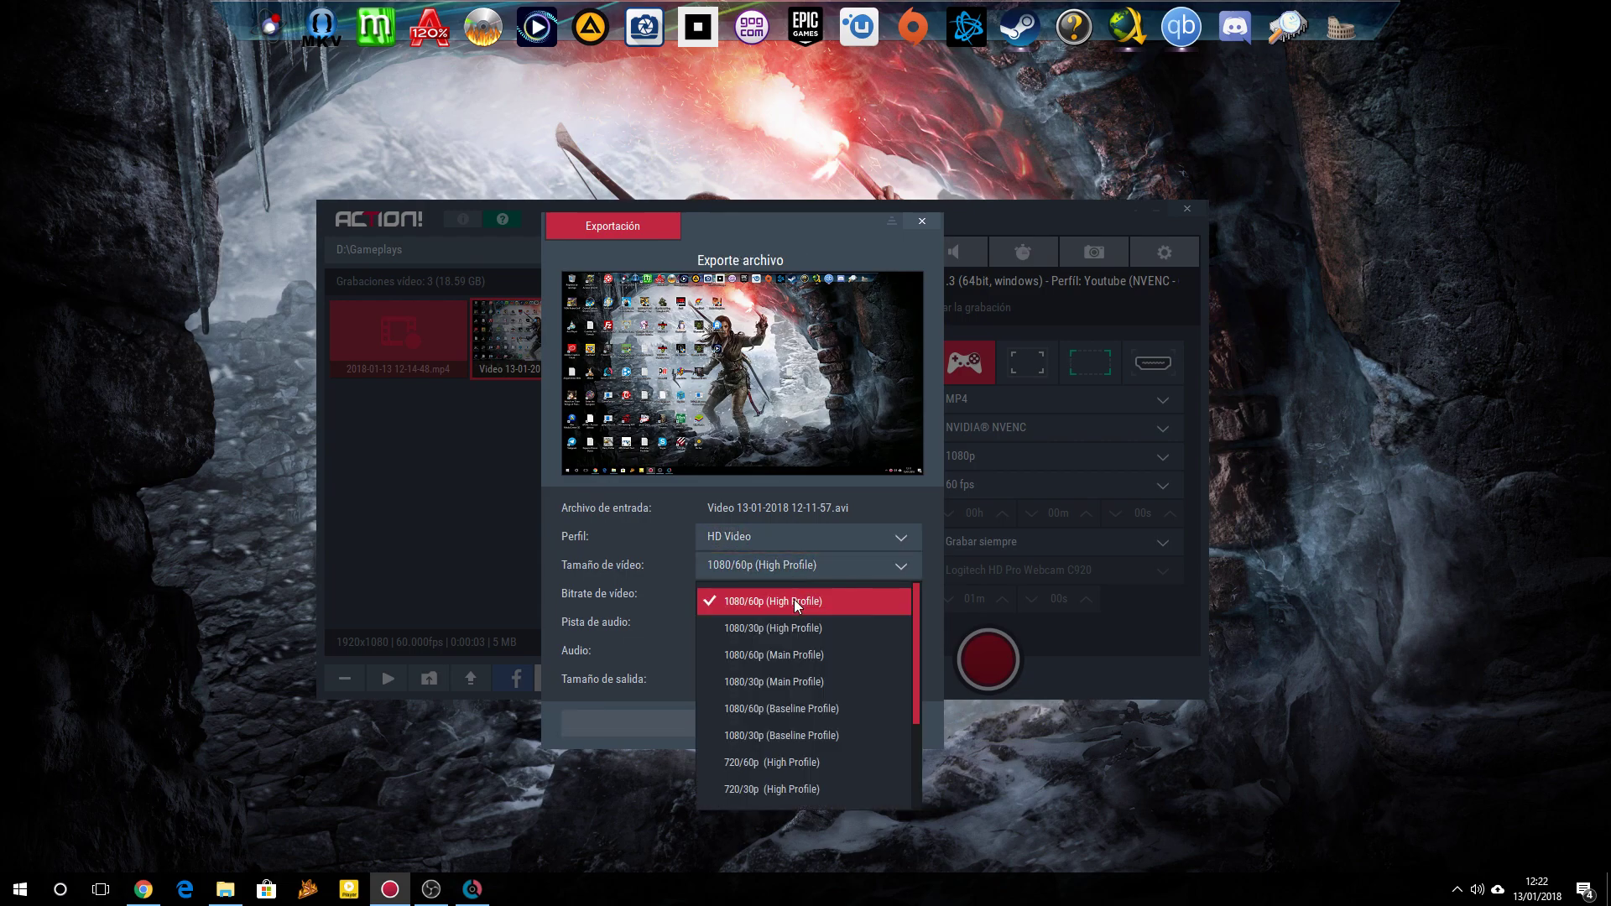
pyautogui.moveTo(919, 621)
pyautogui.mouseDown()
pyautogui.moveTo(912, 709)
pyautogui.moveTo(917, 647)
pyautogui.mouseUp()
# Step: Set the export profile to Mobile and look through its video sizes
pyautogui.click(799, 535)
pyautogui.click(800, 536)
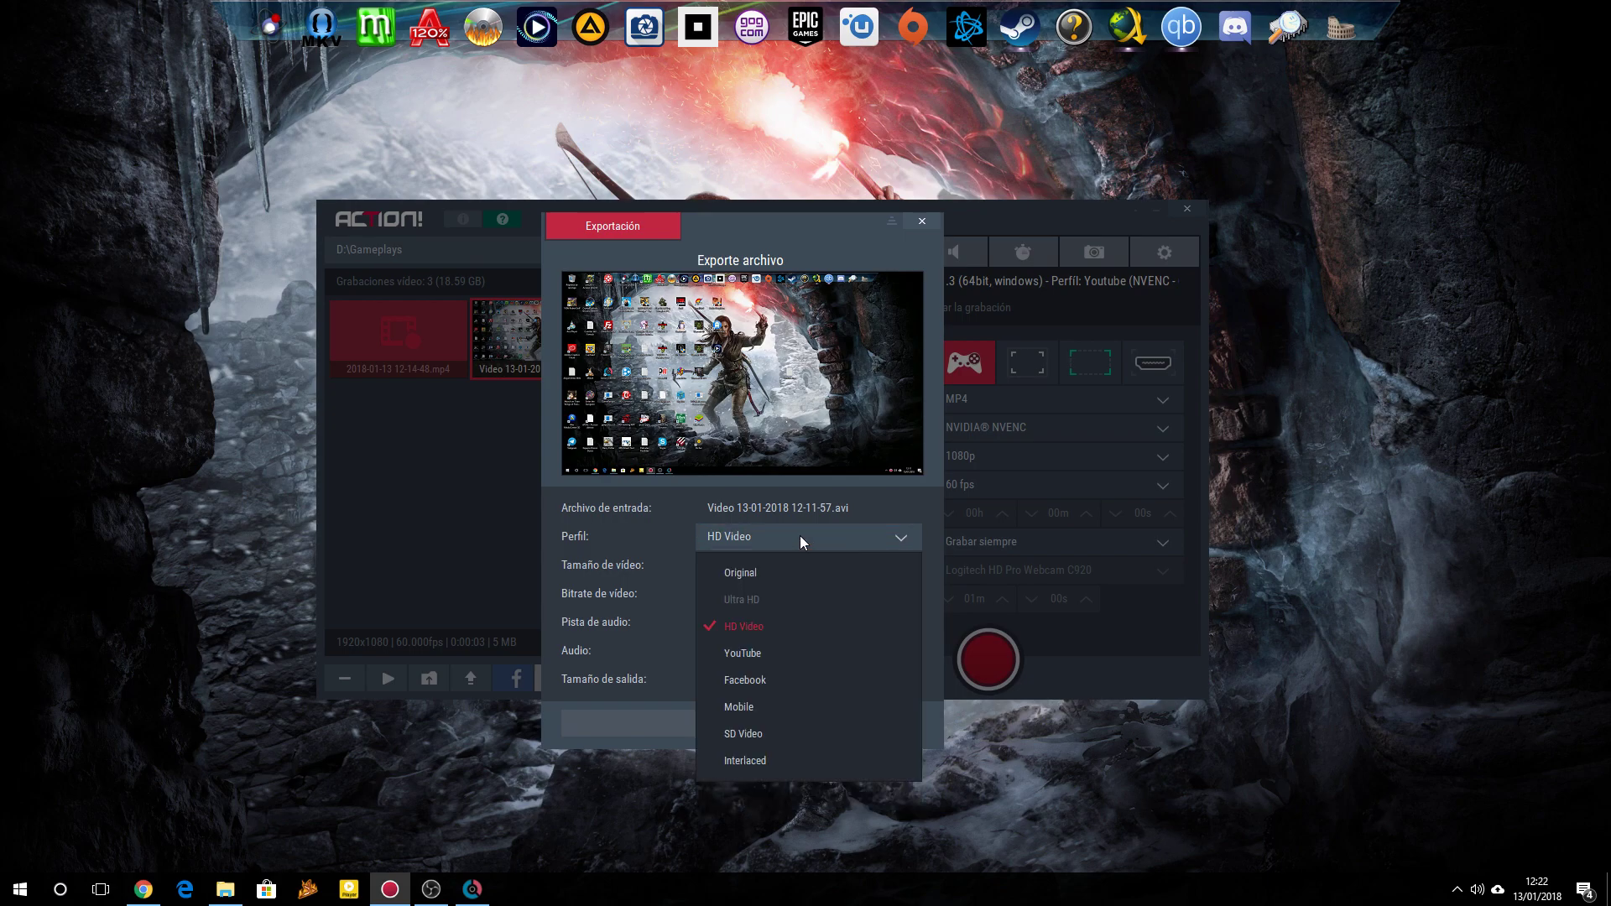
pyautogui.click(746, 710)
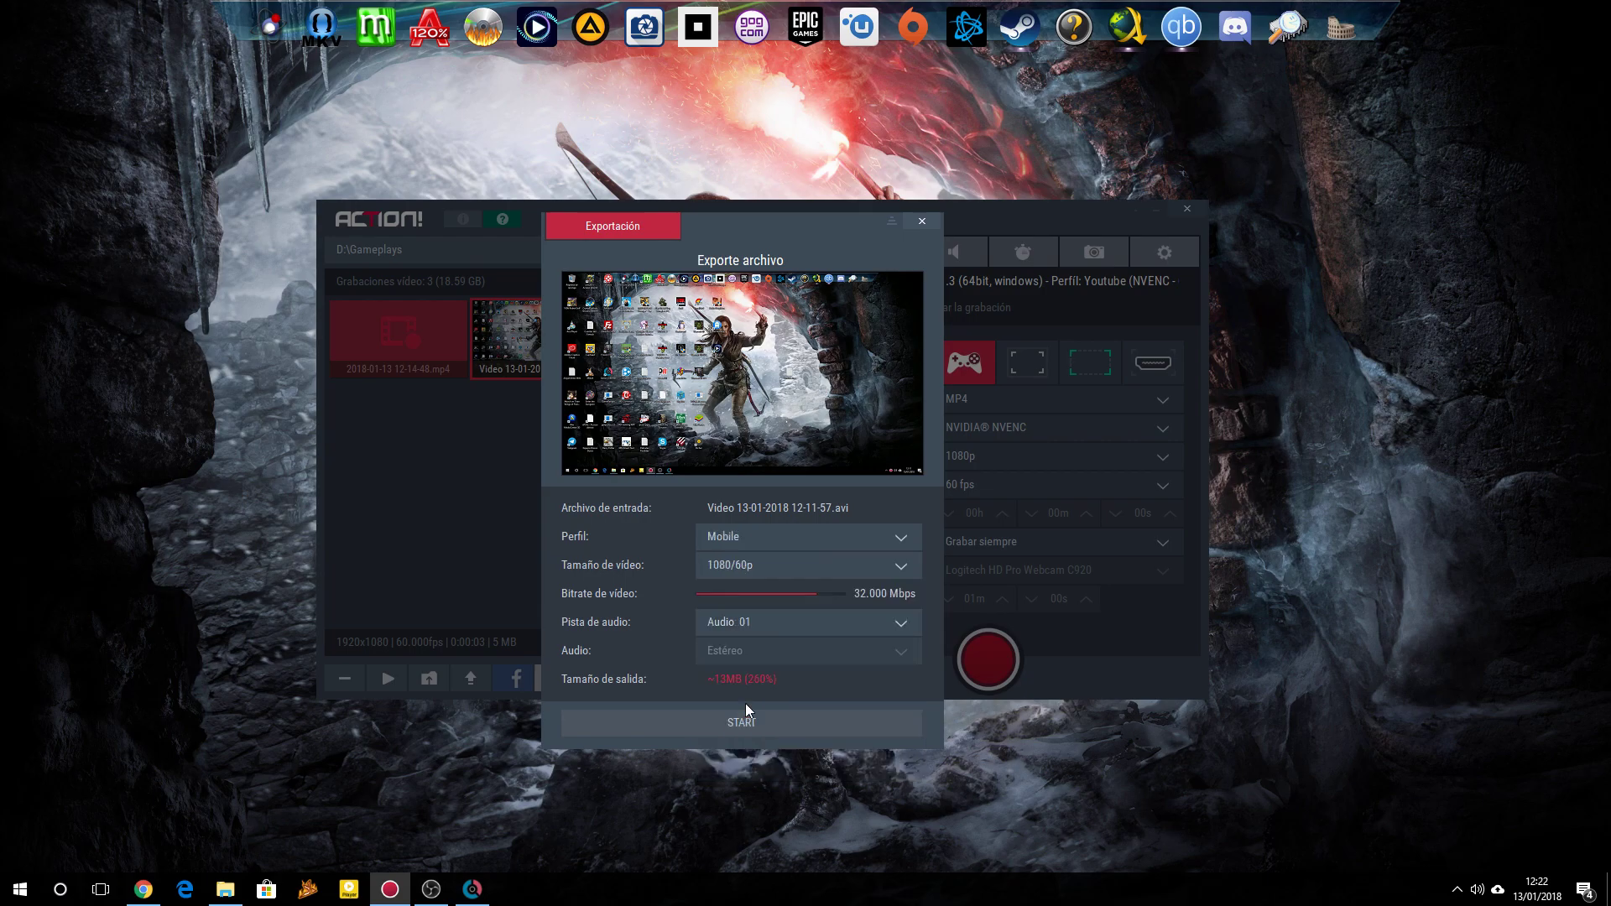
pyautogui.click(779, 567)
pyautogui.click(776, 567)
# Step: Set the export profile to Original and close the export settings without exporting
pyautogui.click(793, 531)
pyautogui.click(774, 570)
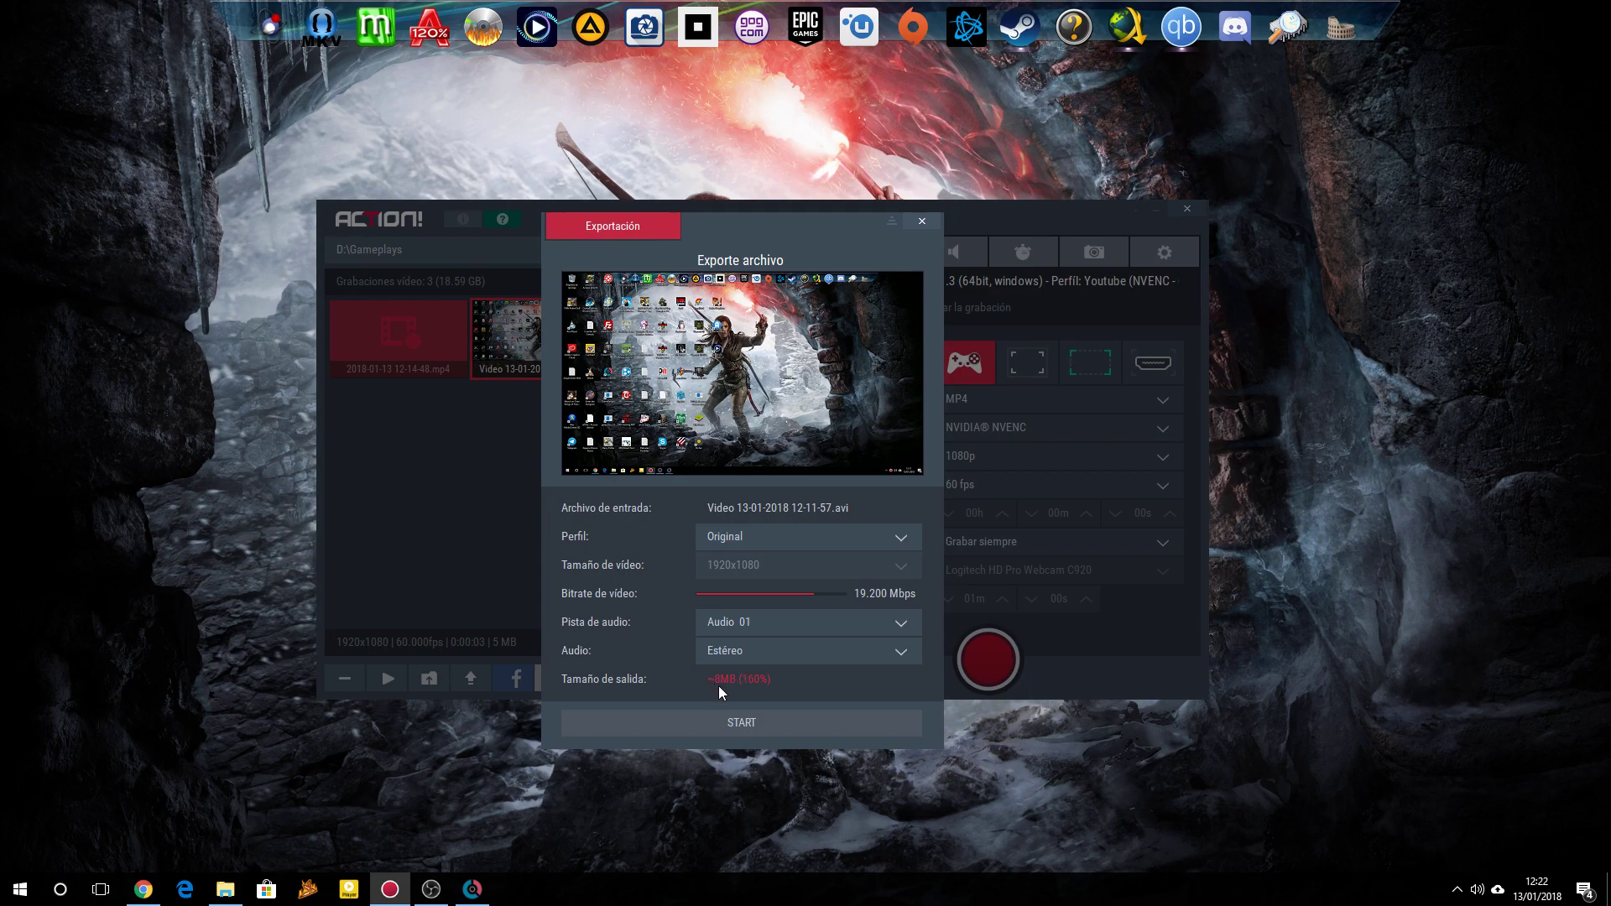
pyautogui.click(920, 221)
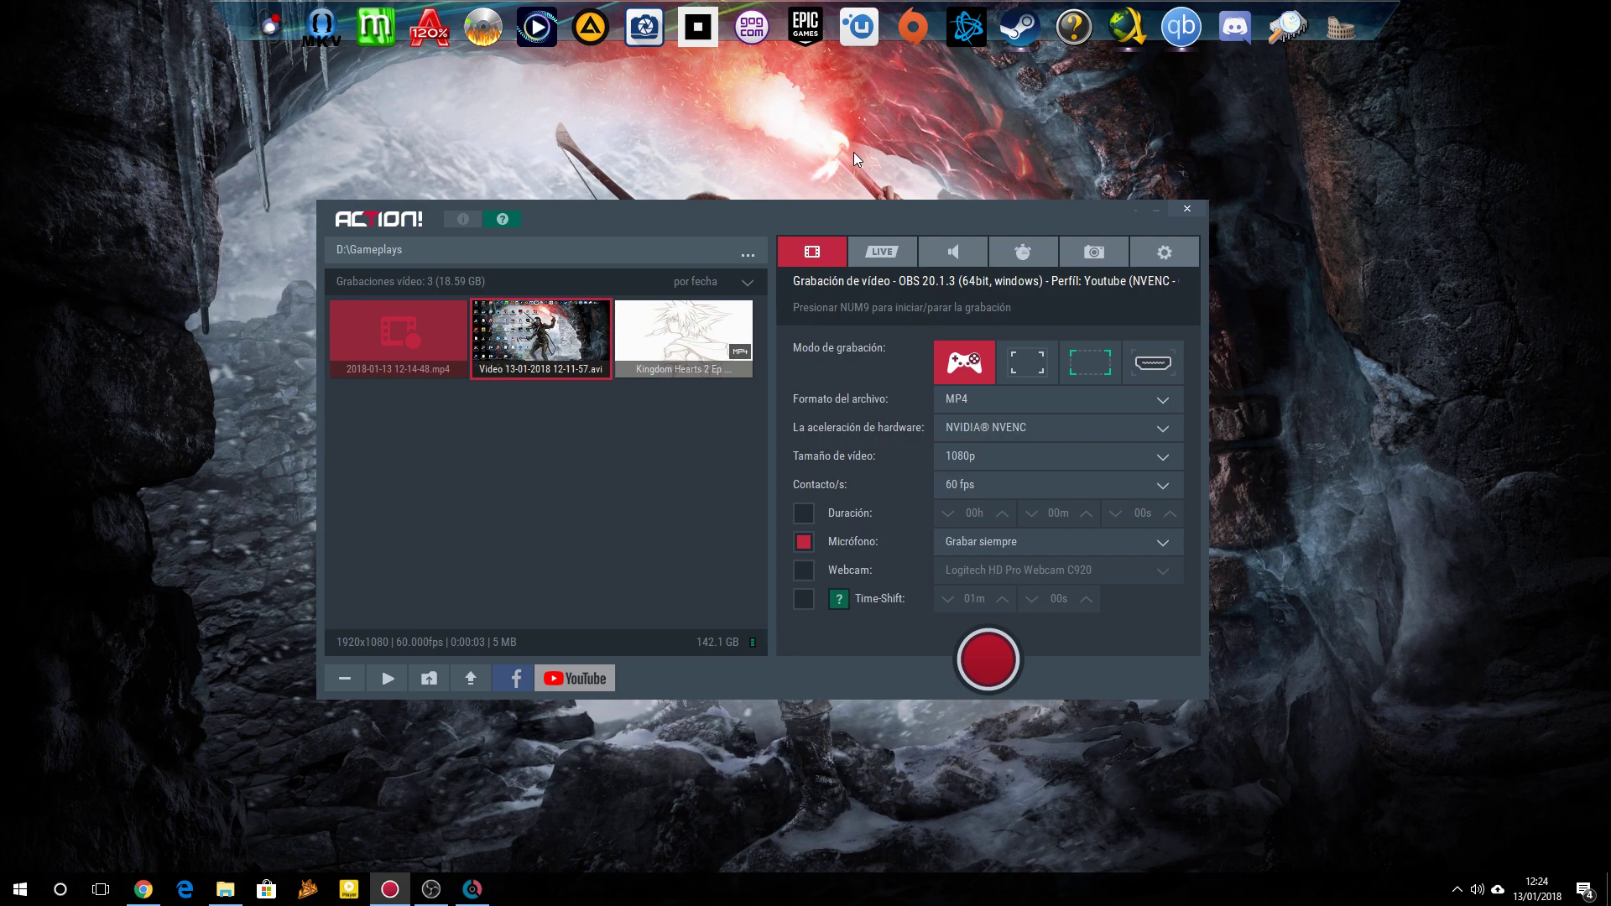
# Step: Try the full-screen and selected-region recording modes, moving the capture frame over the wallpaper figure, resizing it to 614x374 and closing it
pyautogui.click(1029, 363)
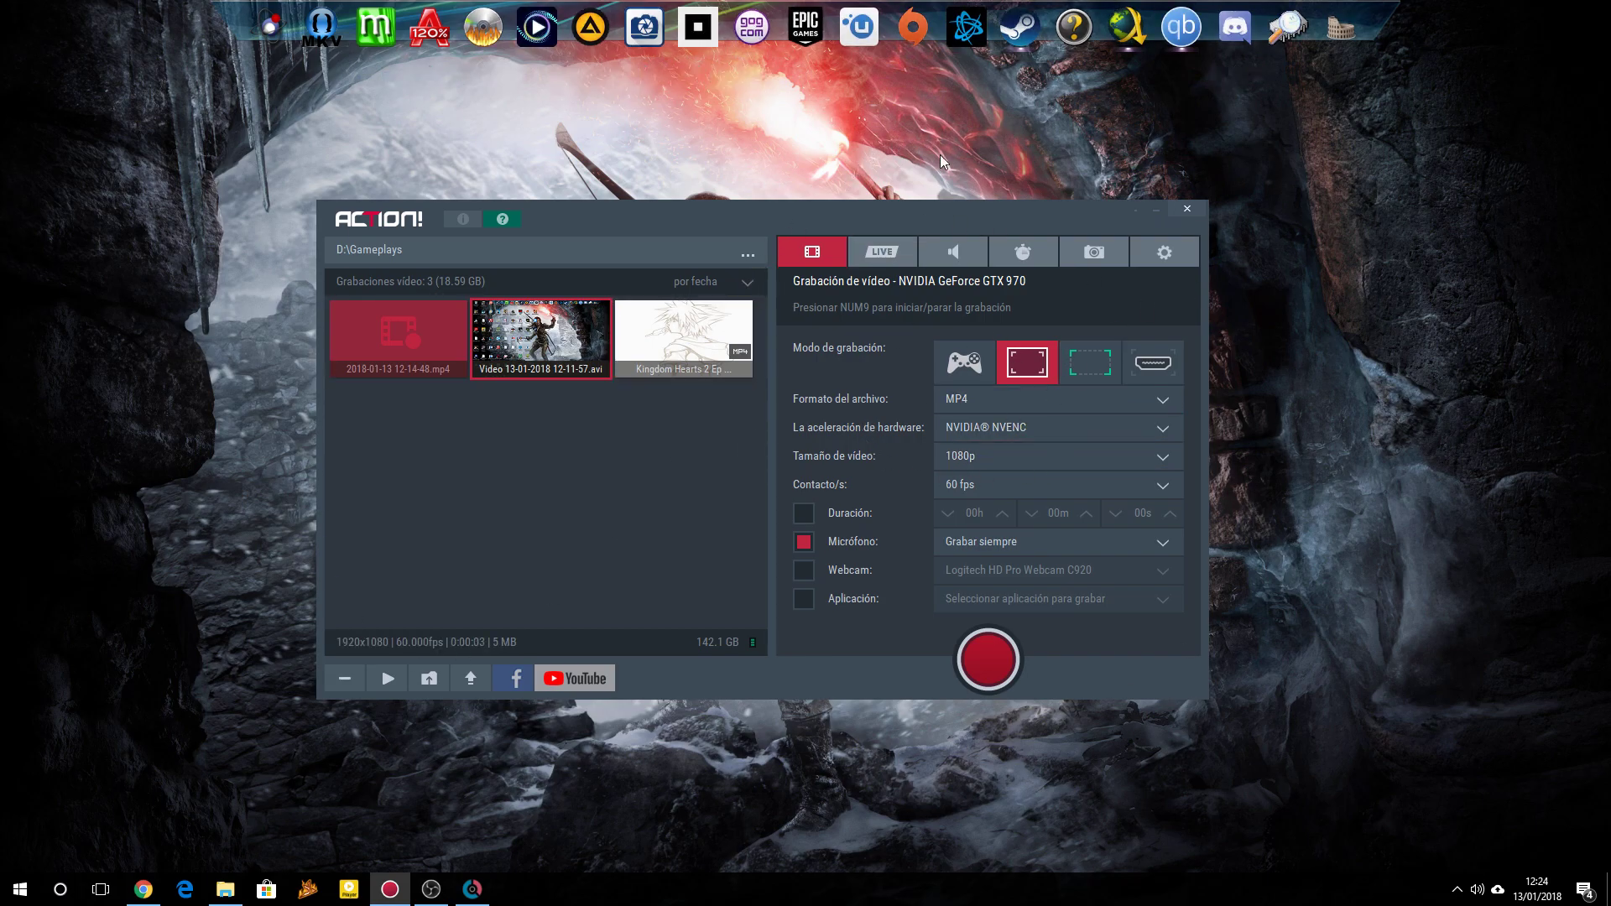
pyautogui.click(1090, 364)
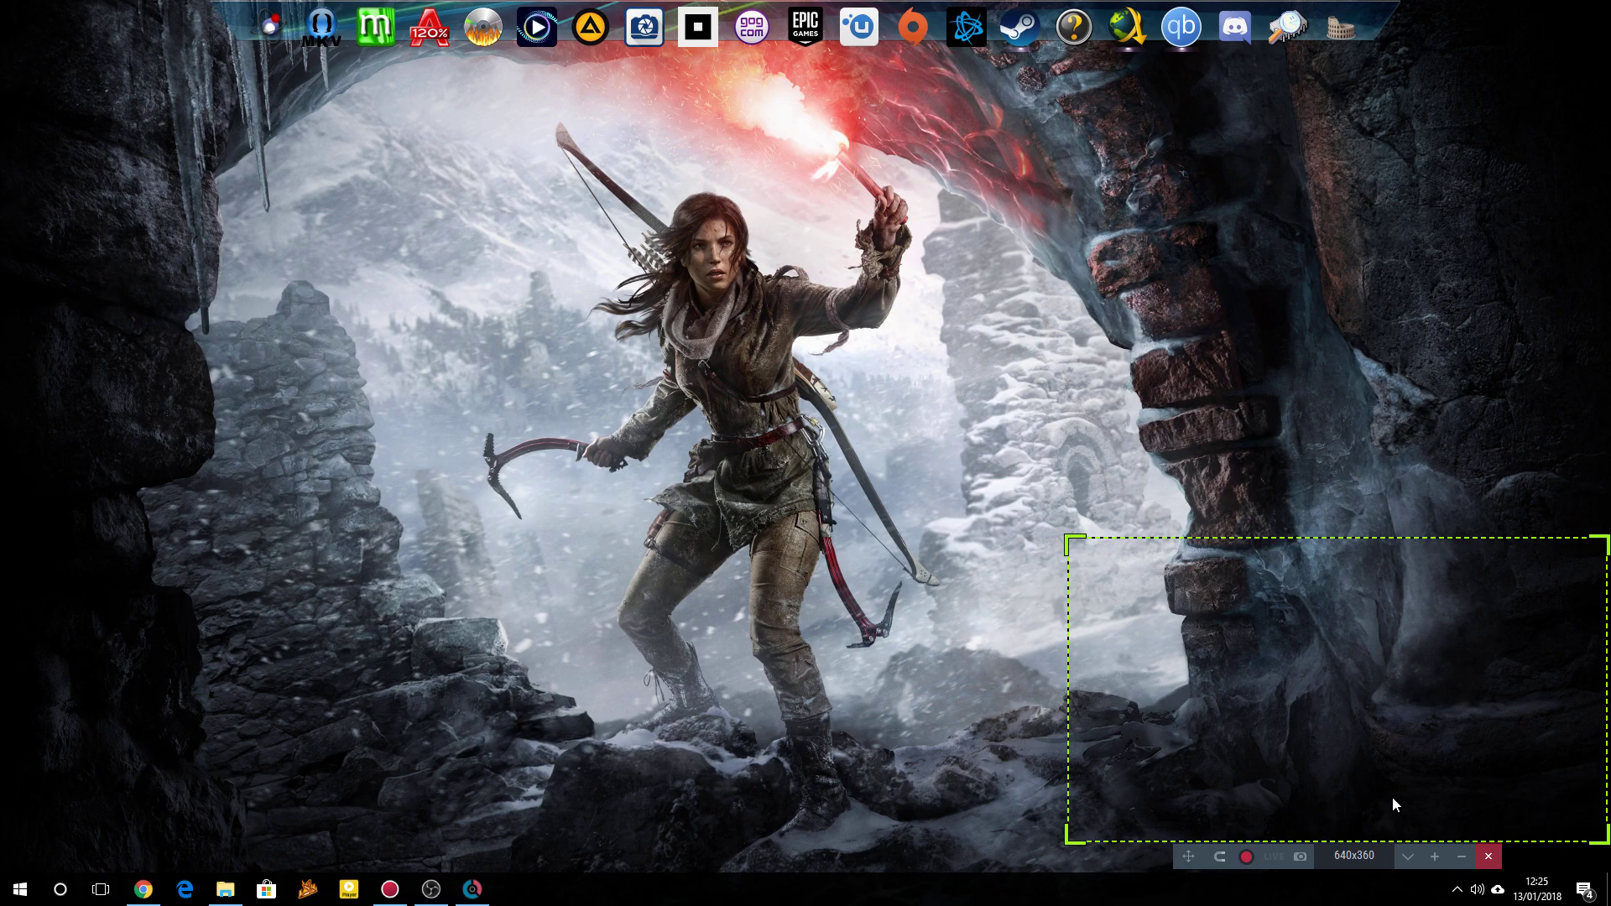
pyautogui.moveTo(1190, 857); pyautogui.dragTo(729, 576)
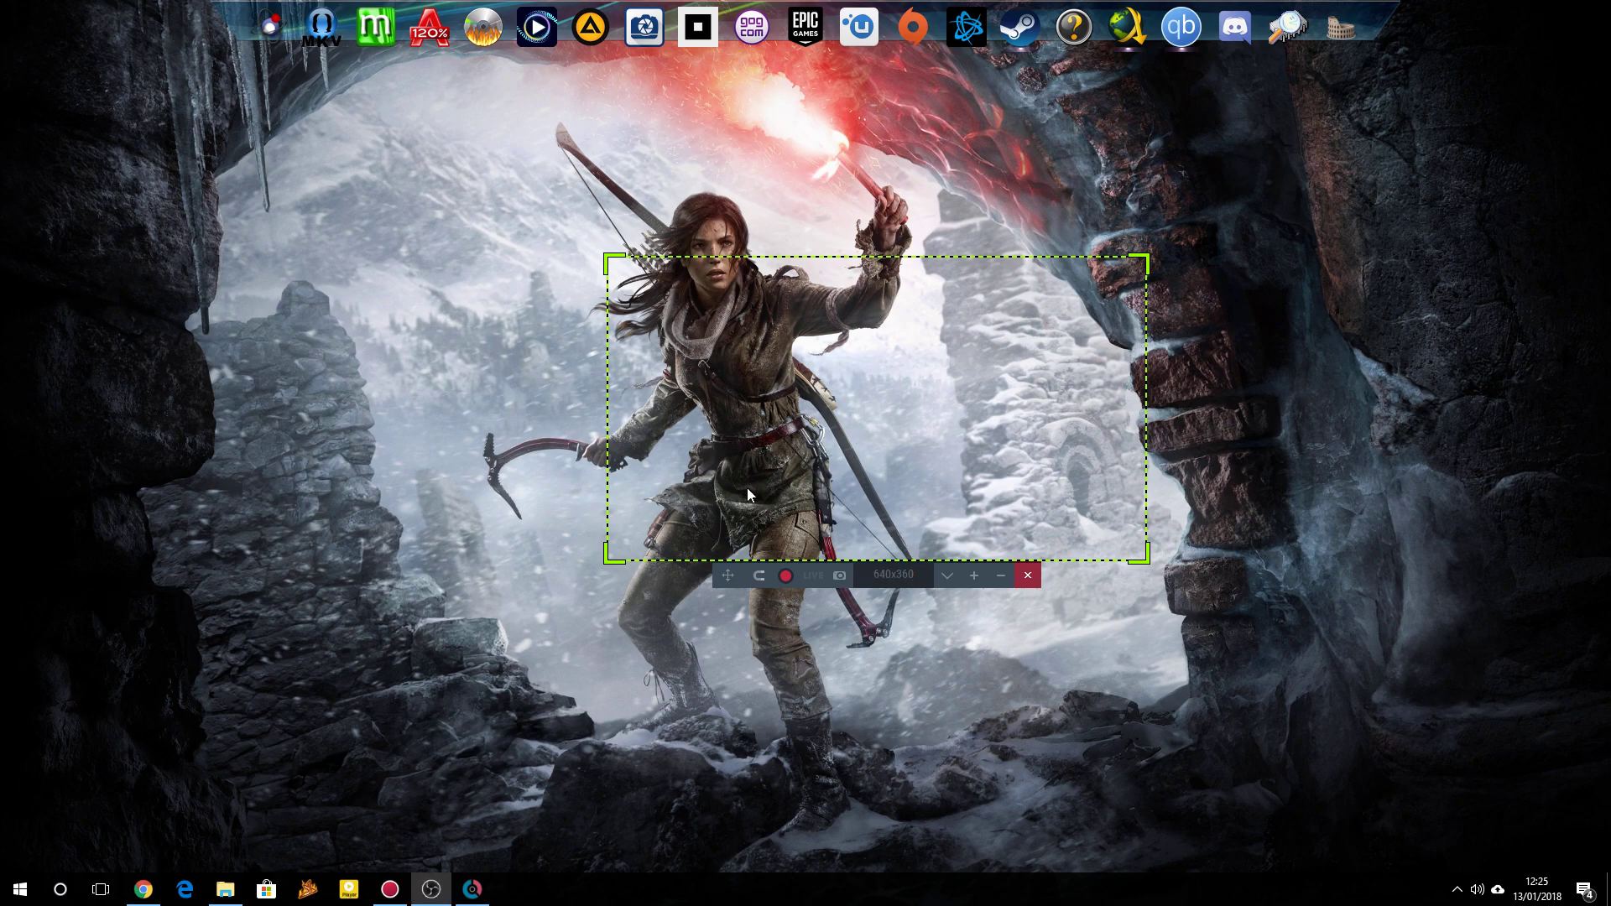
pyautogui.moveTo(1147, 257)
pyautogui.mouseDown()
pyautogui.moveTo(1285, 165)
pyautogui.moveTo(945, 288)
pyautogui.moveTo(1000, 349)
pyautogui.moveTo(1127, 245)
pyautogui.mouseUp()
pyautogui.moveTo(715, 568); pyautogui.dragTo(660, 515)
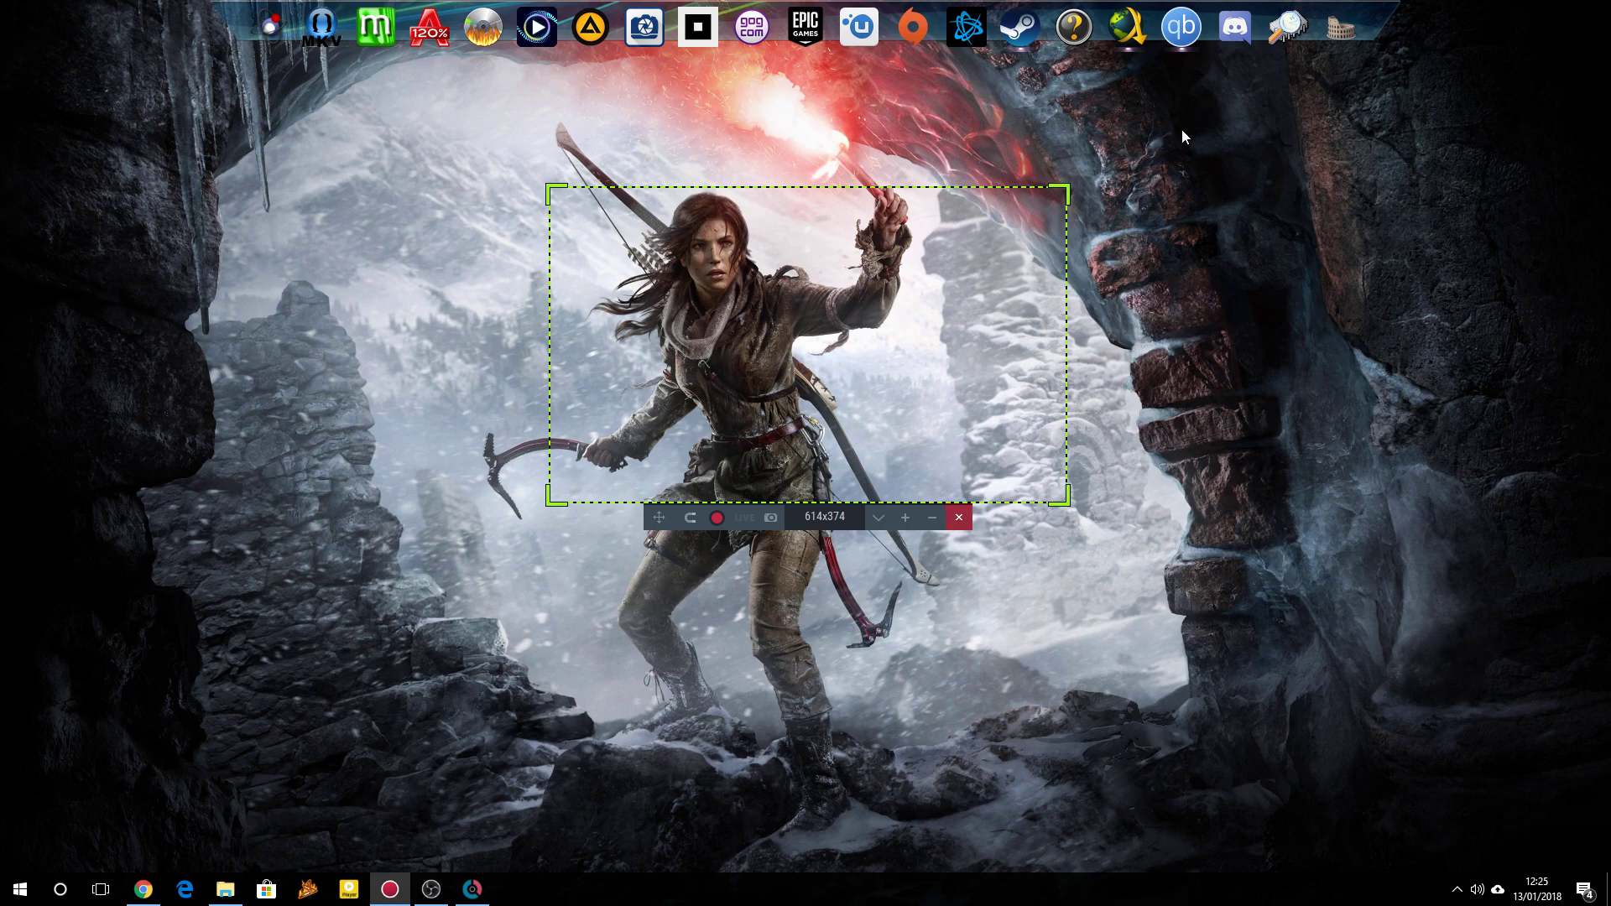
pyautogui.click(959, 517)
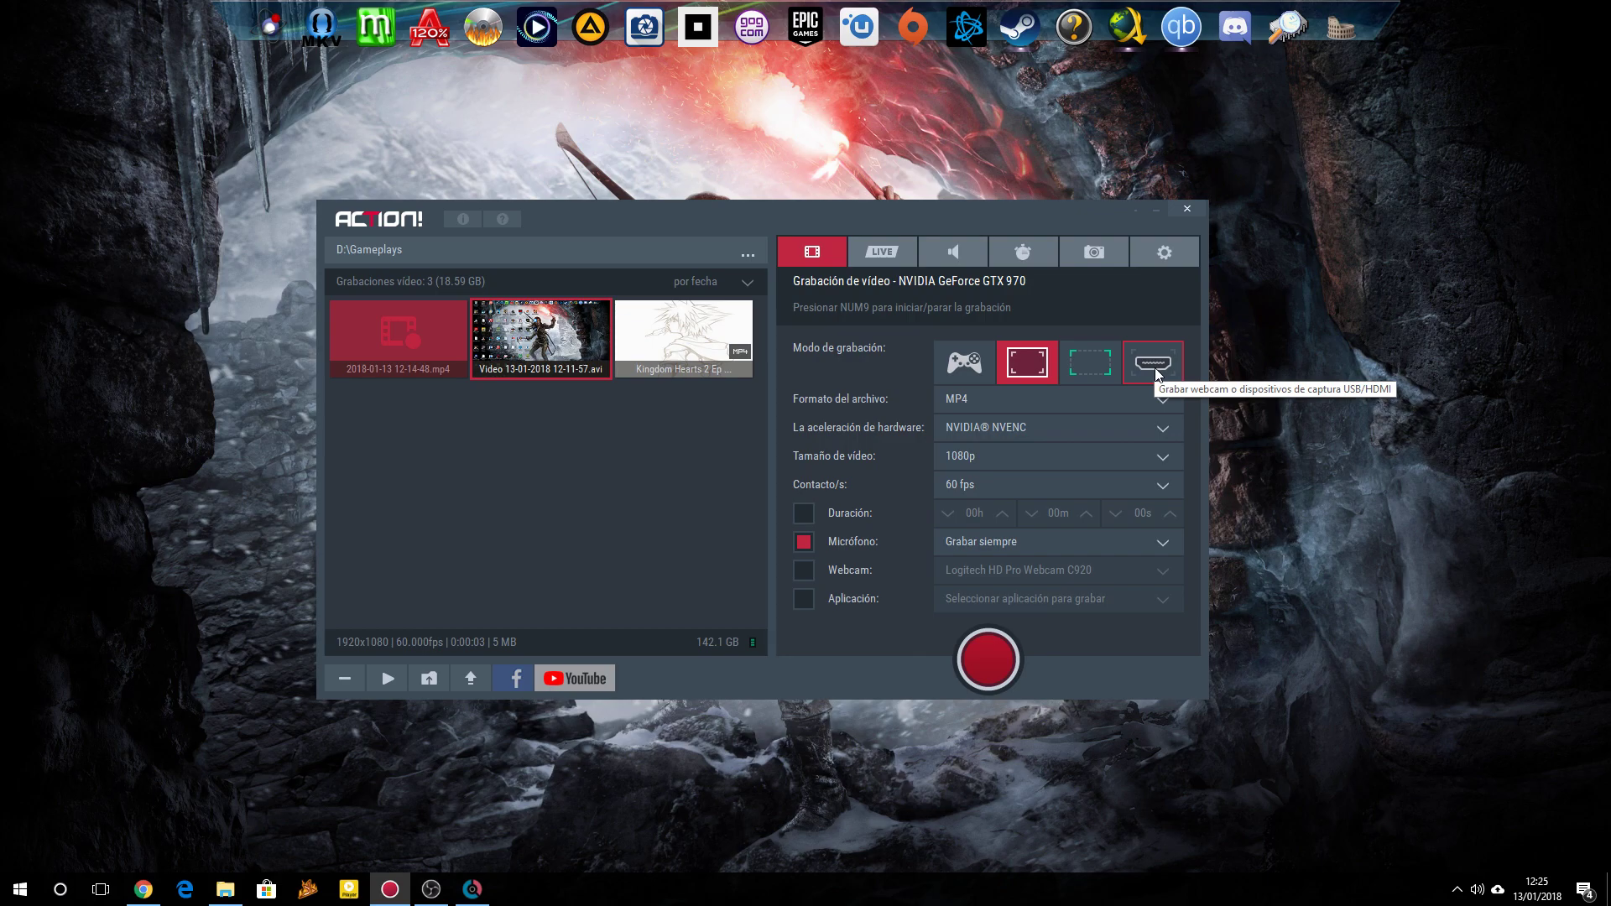
# Step: Try the USB/HDMI capture device mode, return to game recording mode and reposition the Action! window
pyautogui.click(1160, 373)
pyautogui.click(961, 367)
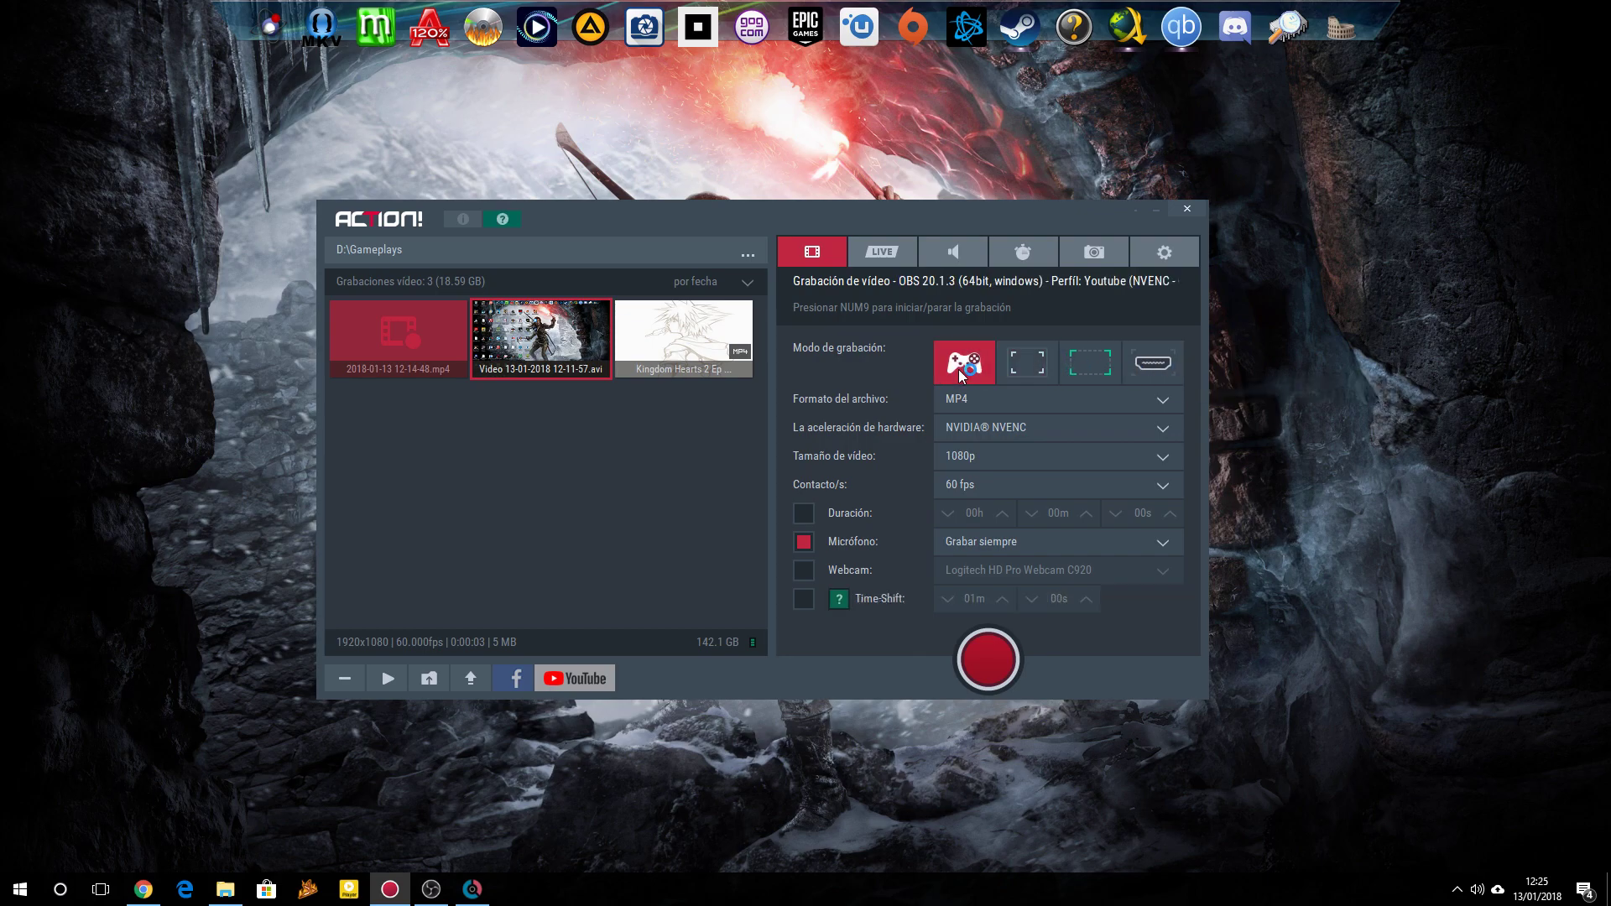
pyautogui.moveTo(872, 234); pyautogui.dragTo(1110, 268)
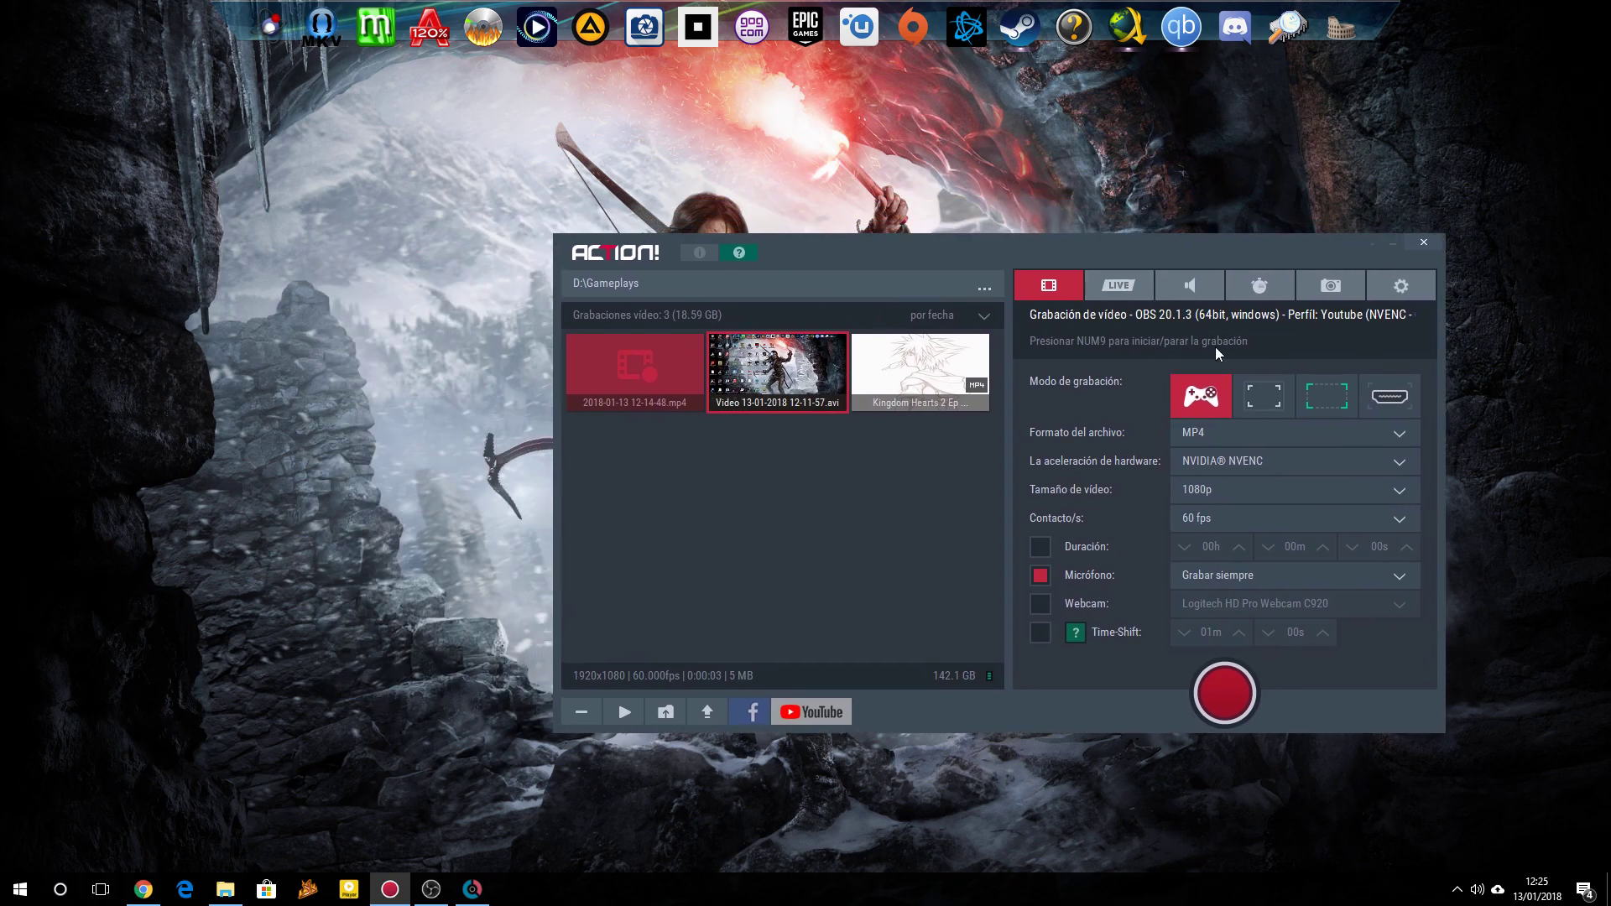
# Step: Try the full-screen recording mode, reposition the Action! window and return to game recording mode
pyautogui.click(1248, 405)
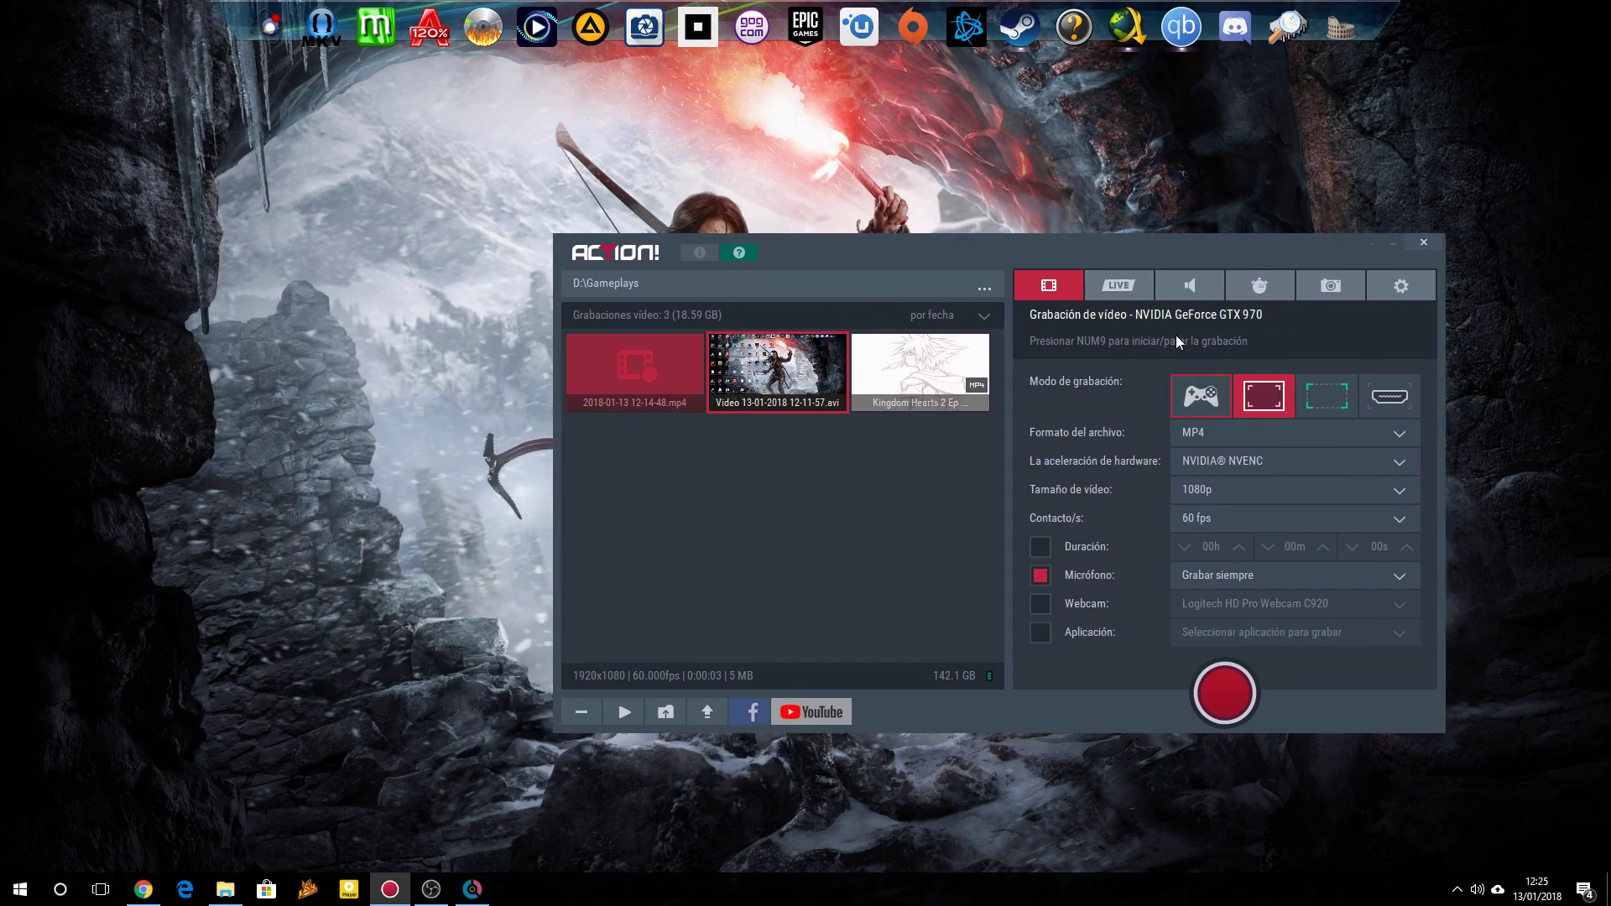
pyautogui.moveTo(1119, 246); pyautogui.dragTo(970, 226)
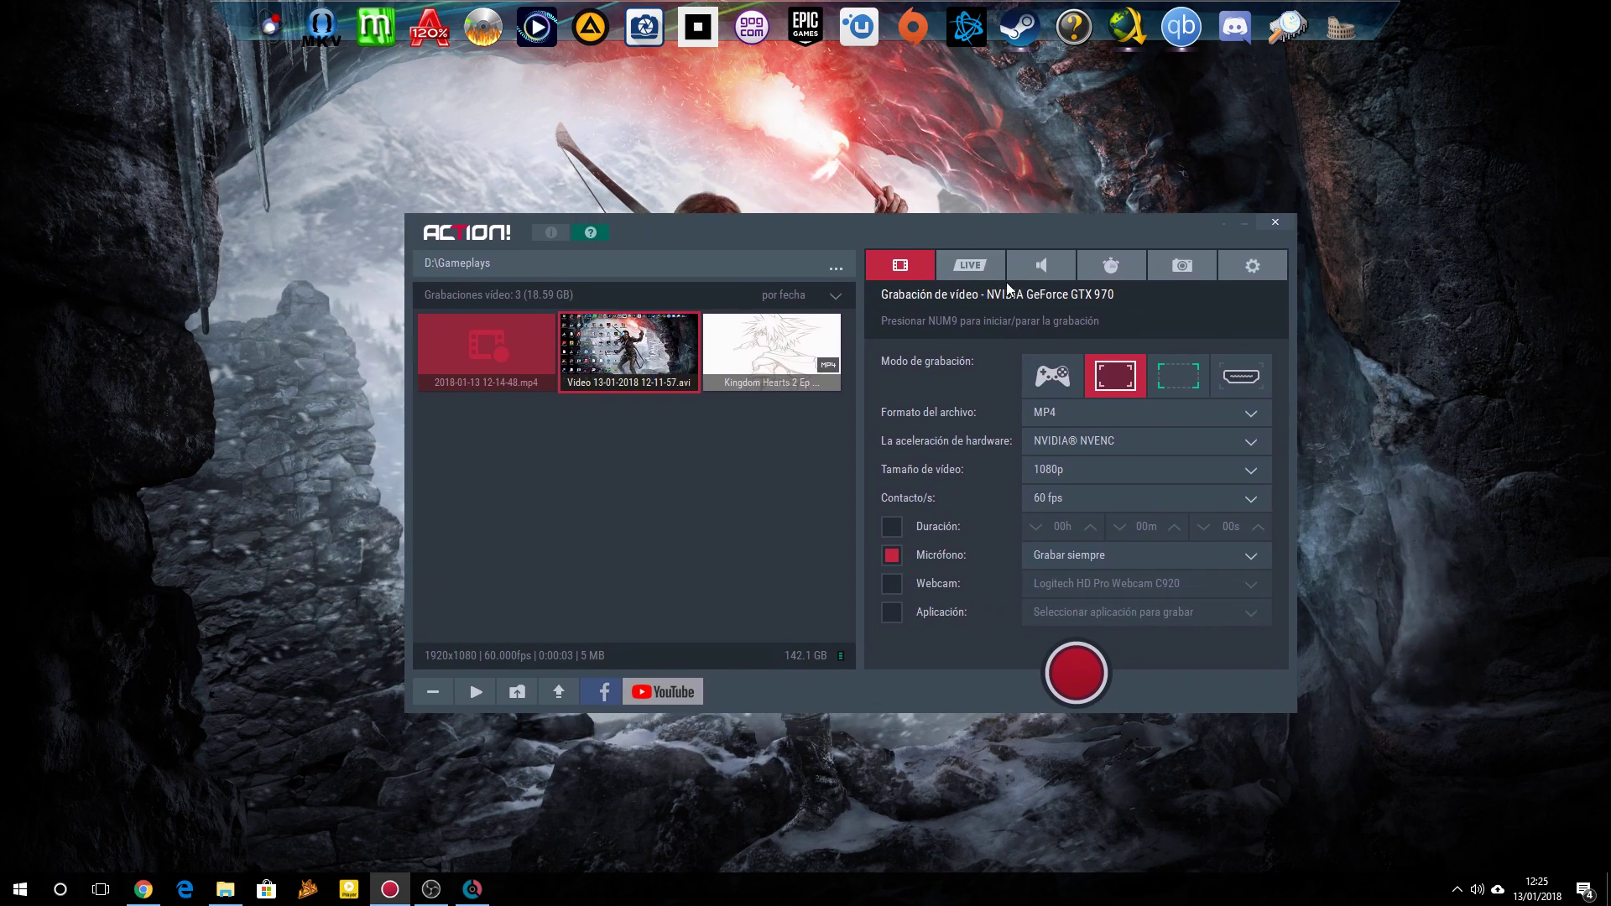
pyautogui.click(1056, 379)
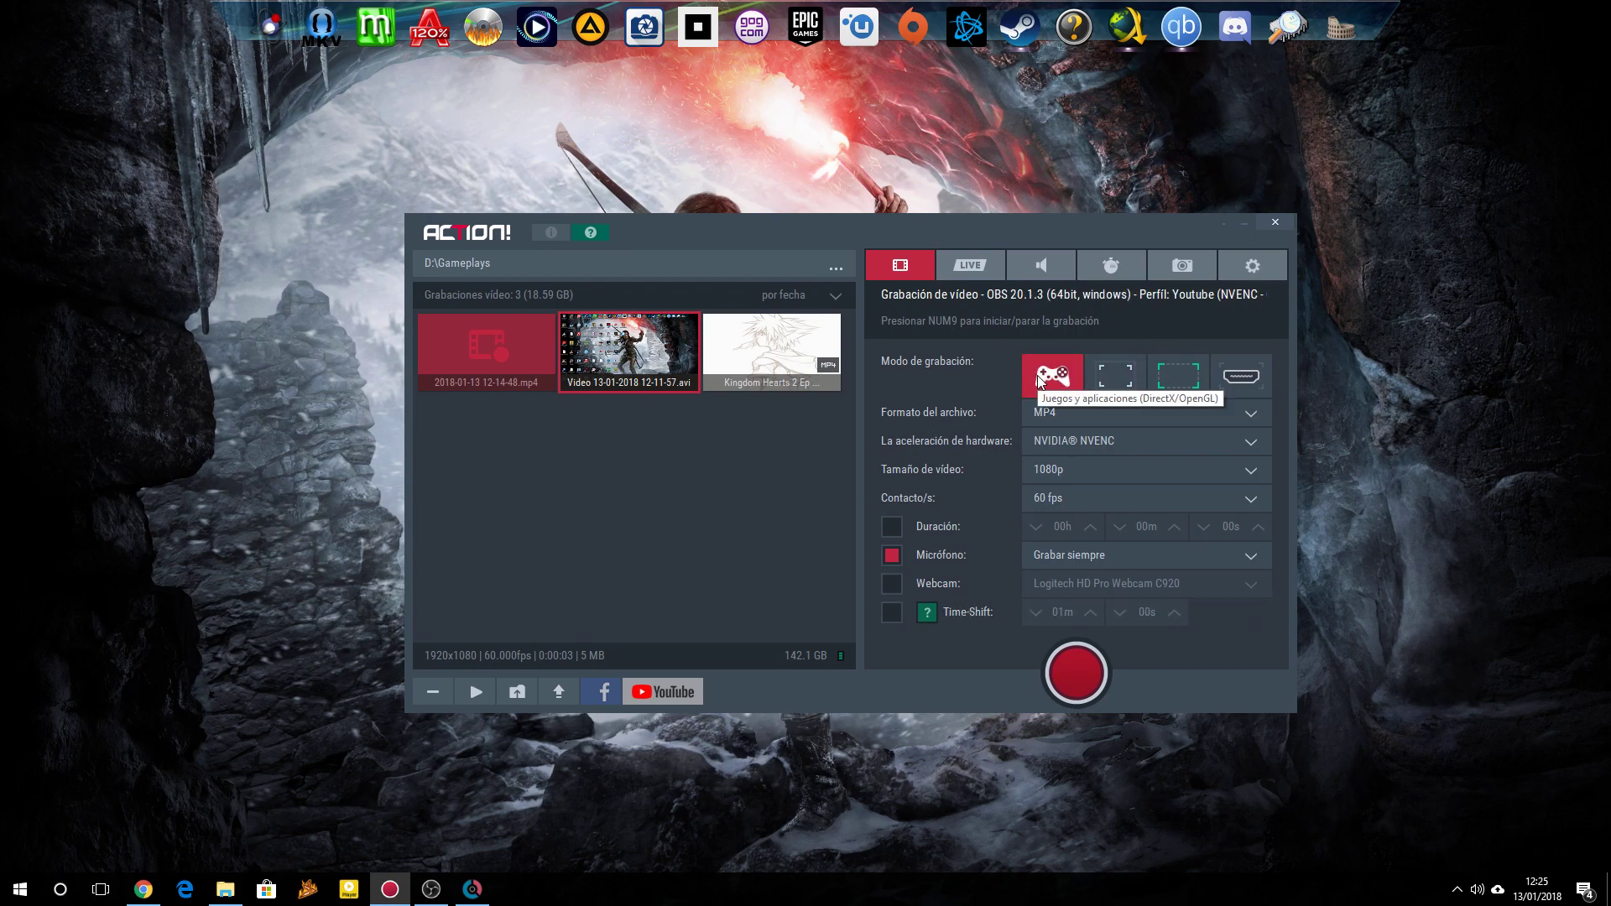
# Step: Look through the recording file formats, switching from MP4 to AVI and back twice
pyautogui.click(1057, 414)
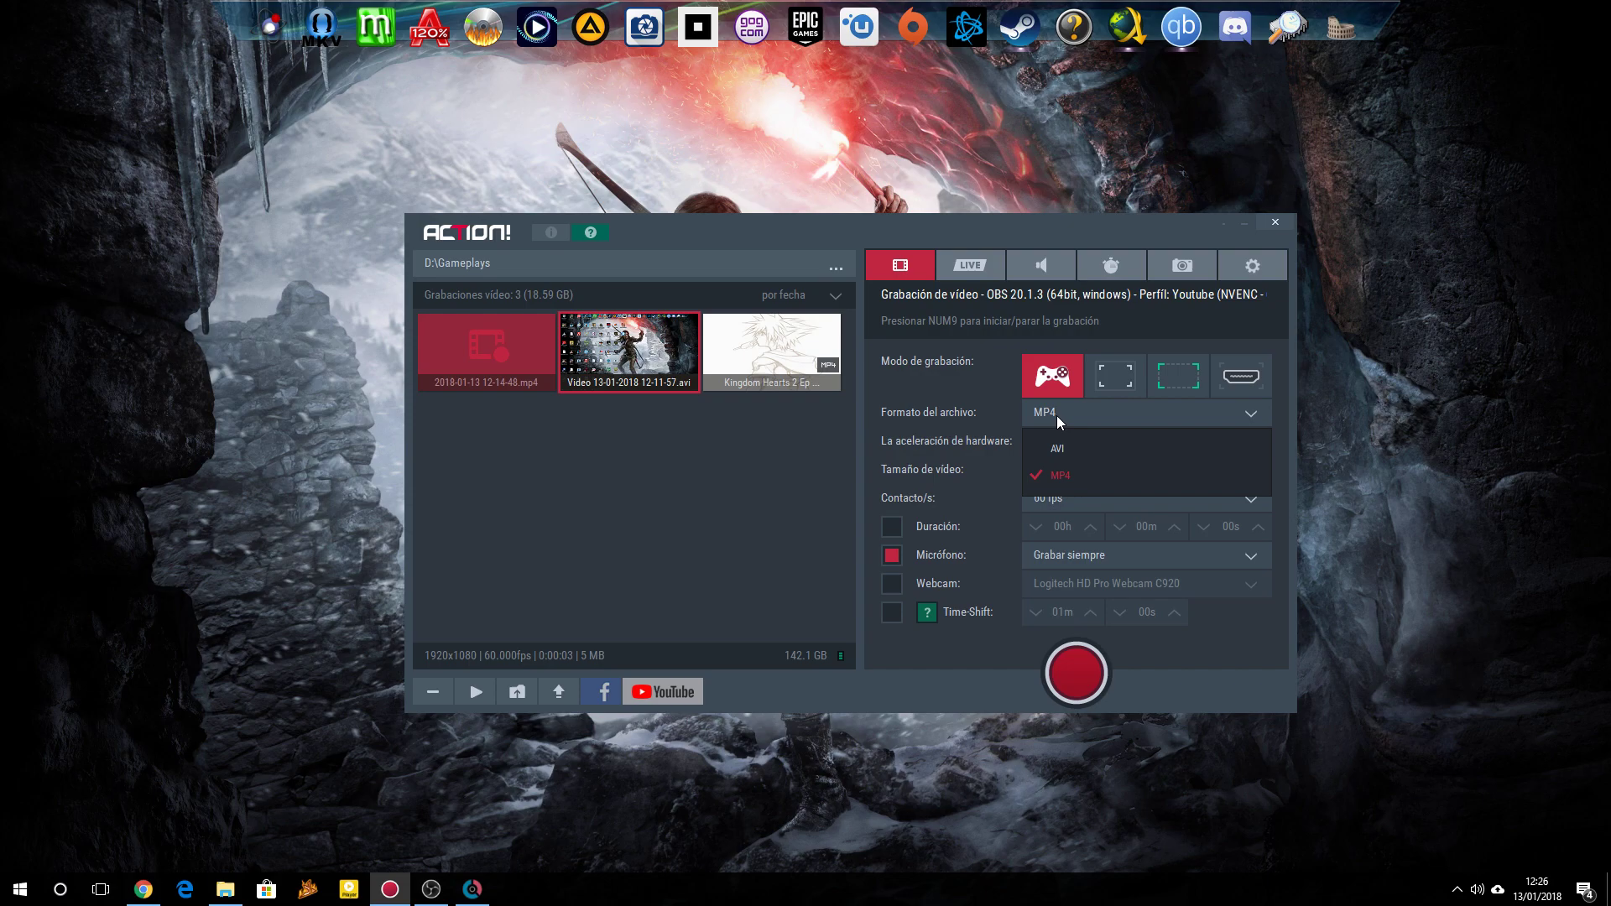
pyautogui.click(1057, 416)
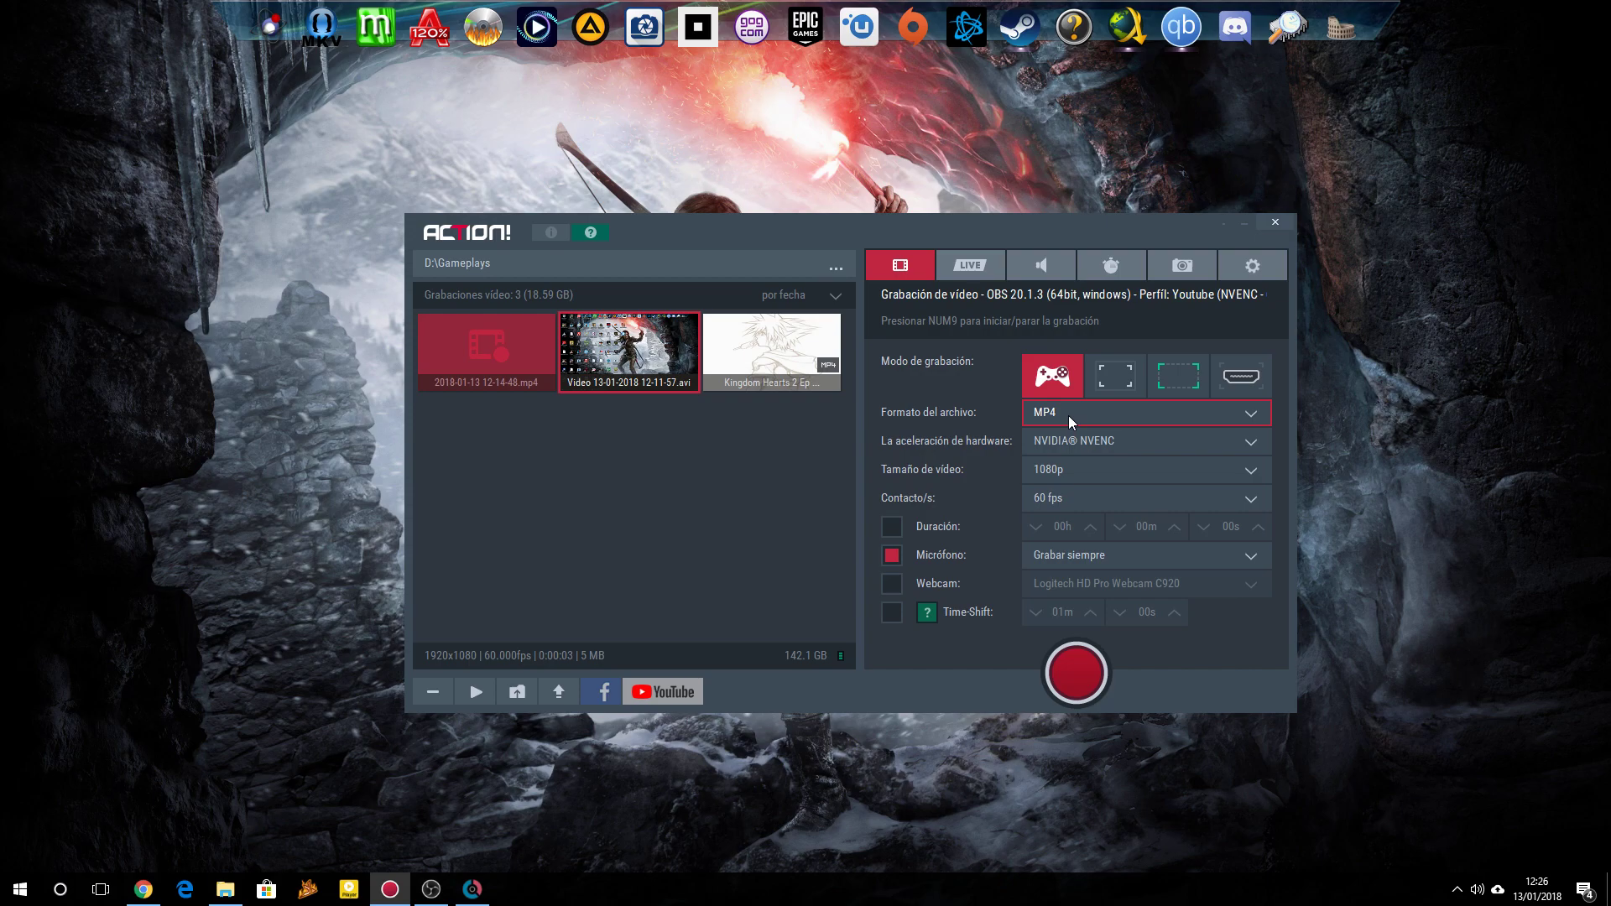
pyautogui.click(1069, 415)
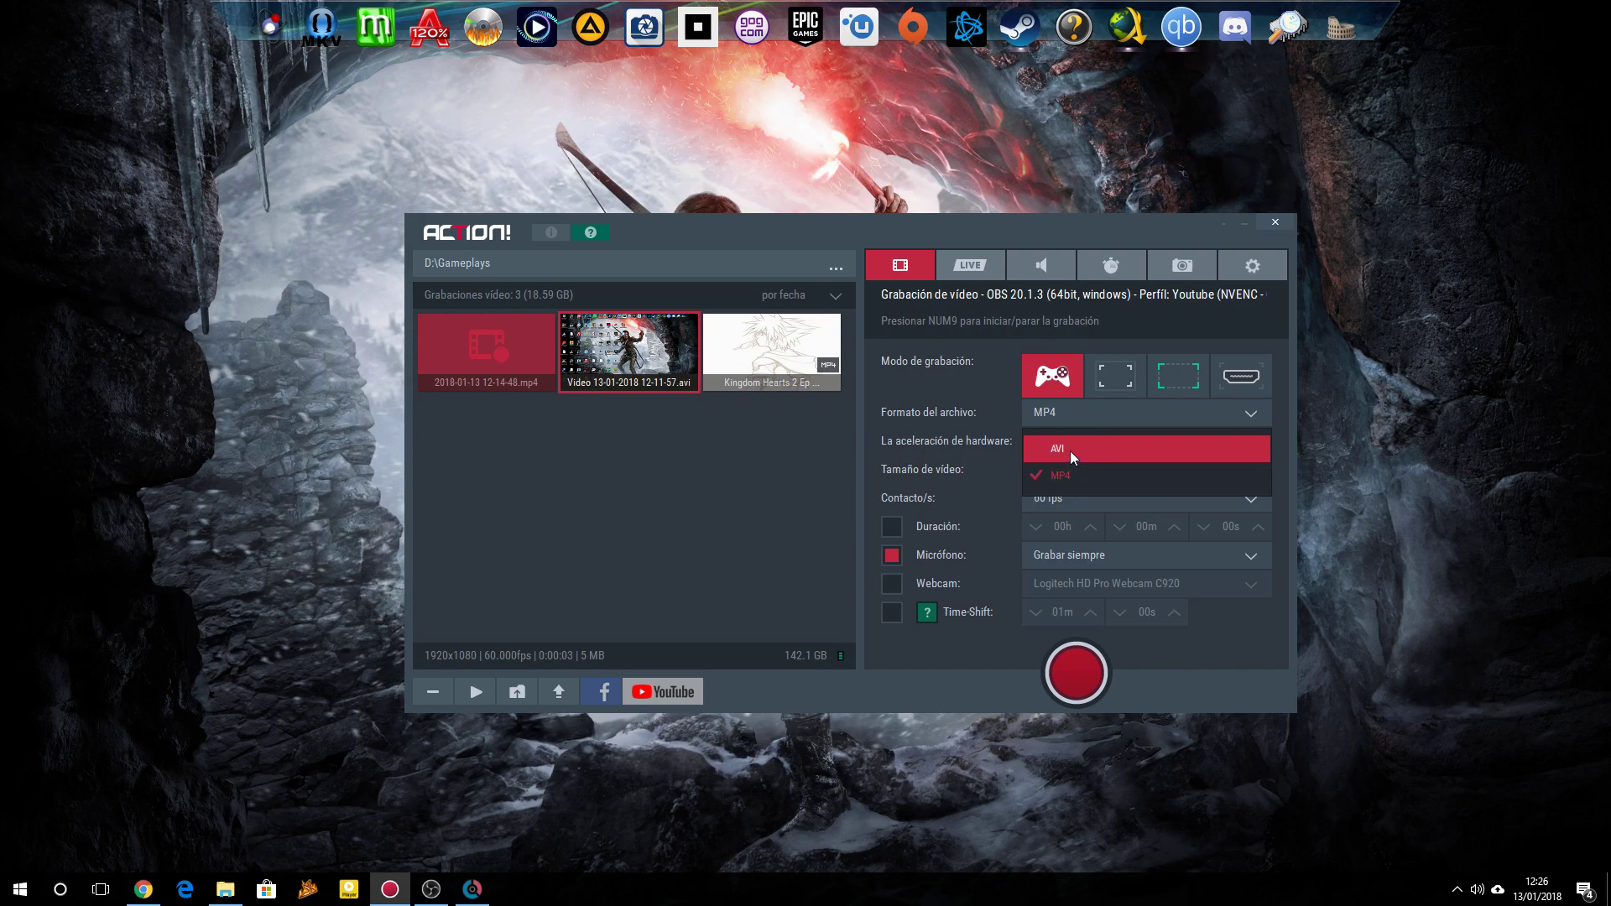
pyautogui.click(1070, 451)
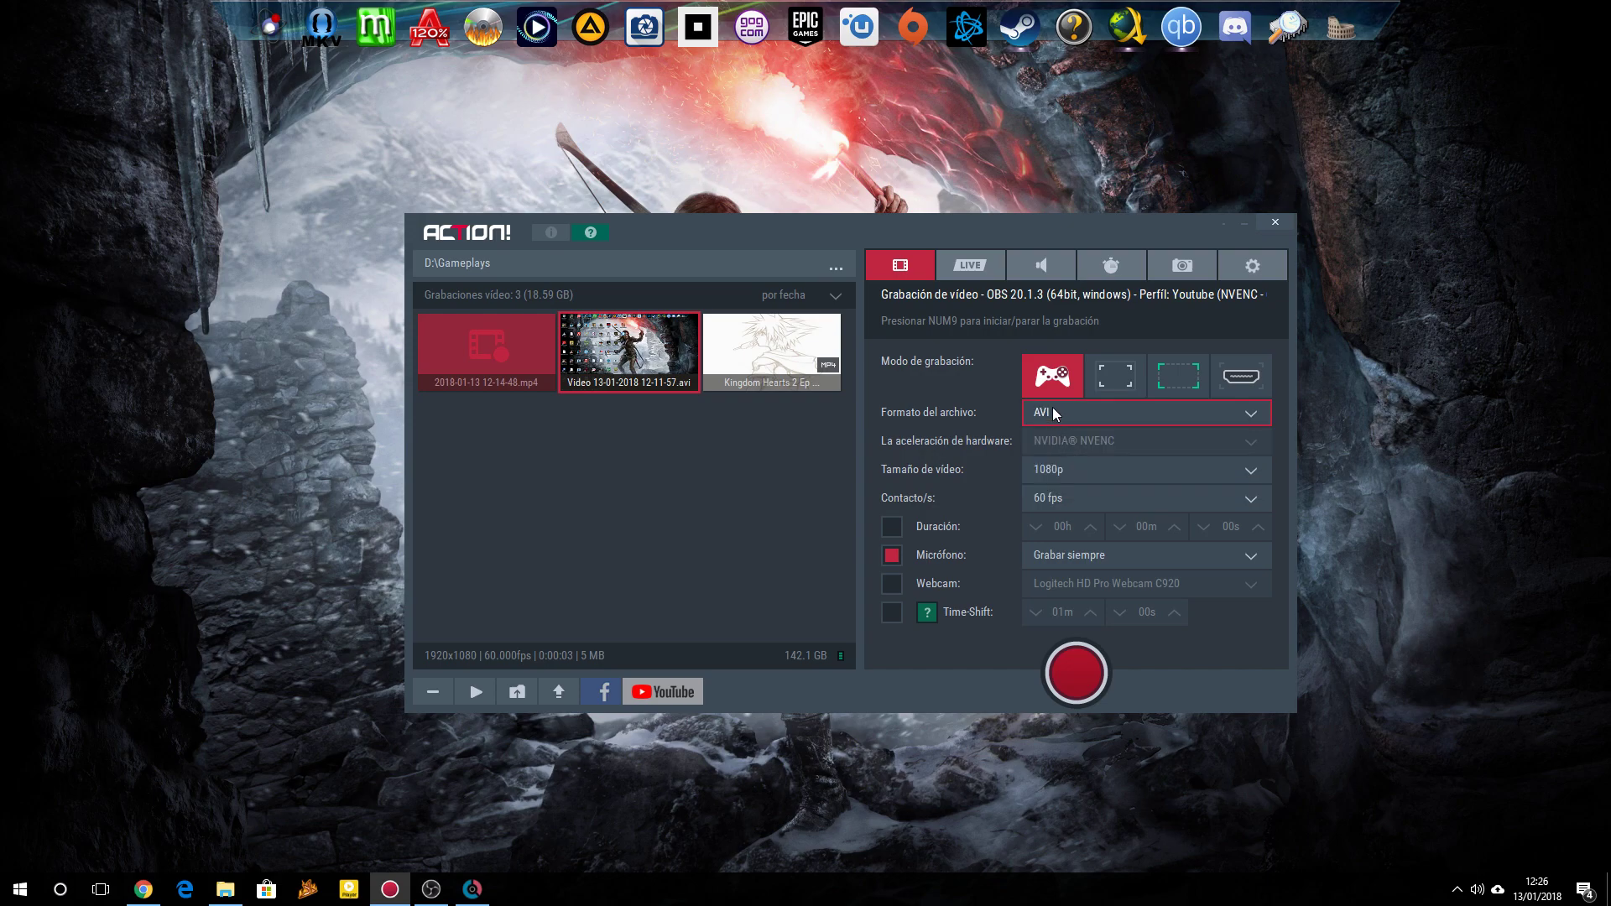
pyautogui.click(1070, 421)
pyautogui.click(1079, 477)
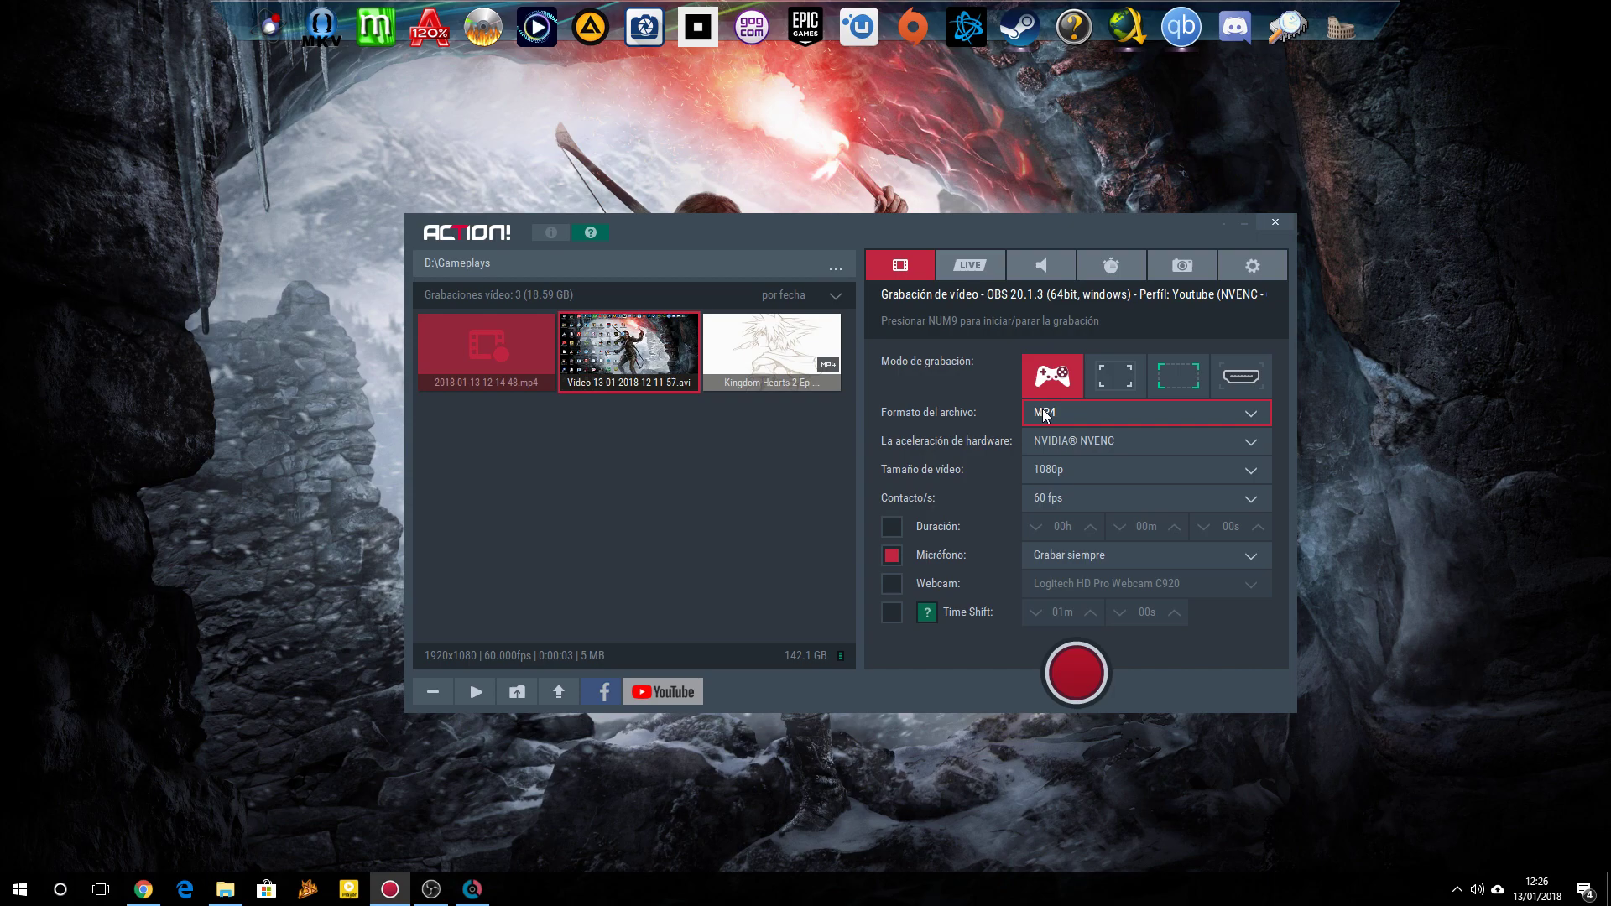
pyautogui.click(1046, 416)
pyautogui.click(1063, 452)
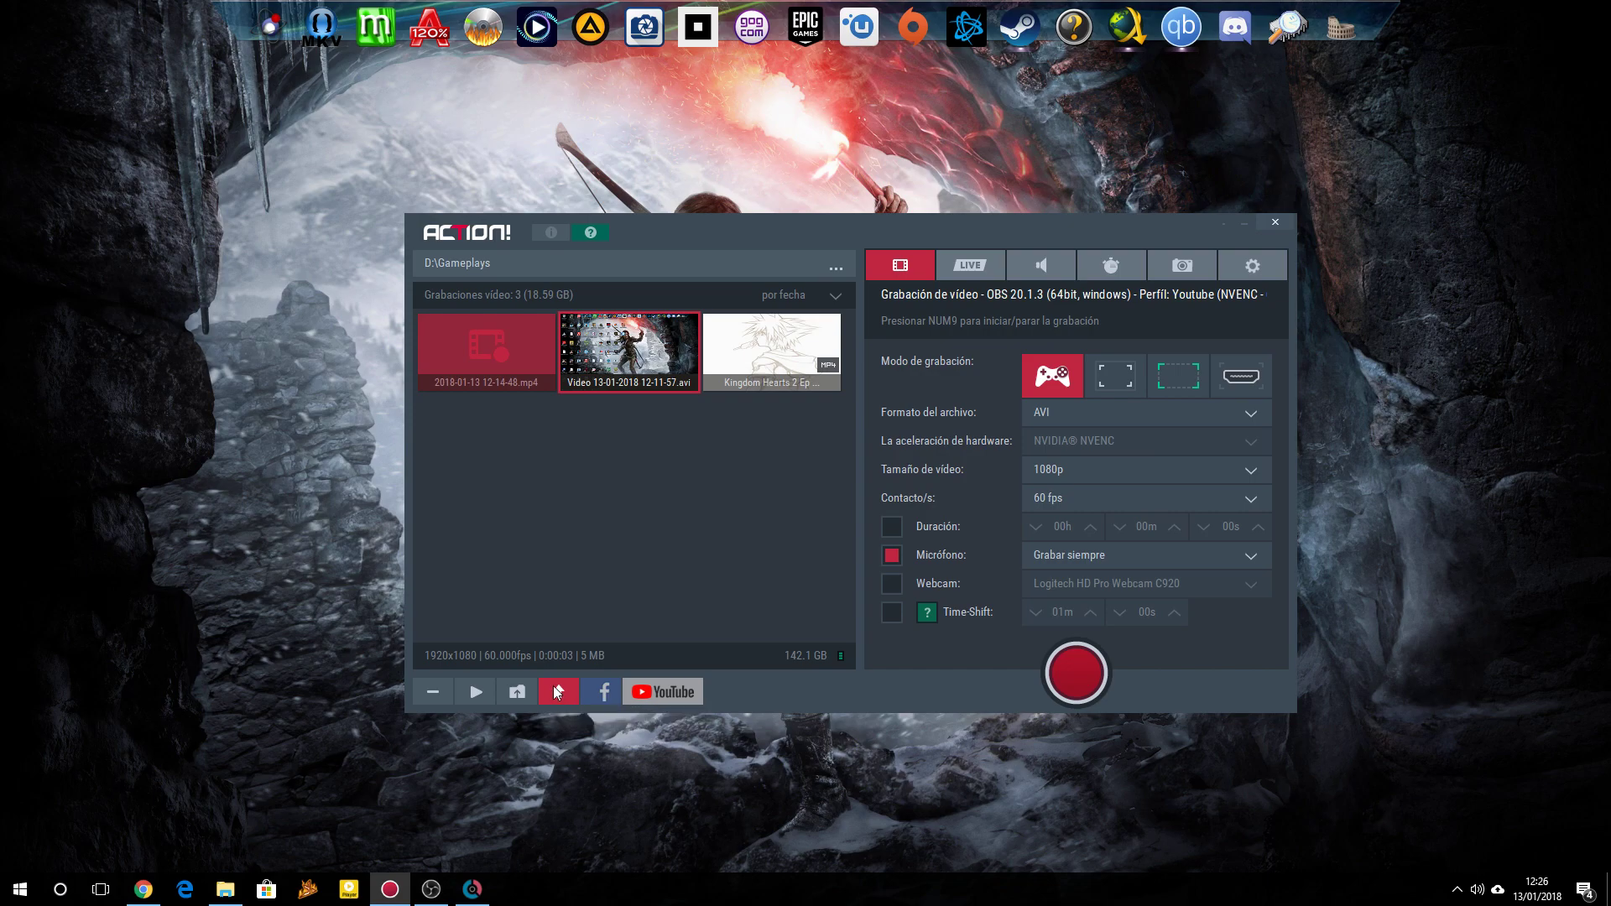
pyautogui.click(1090, 412)
pyautogui.click(1063, 477)
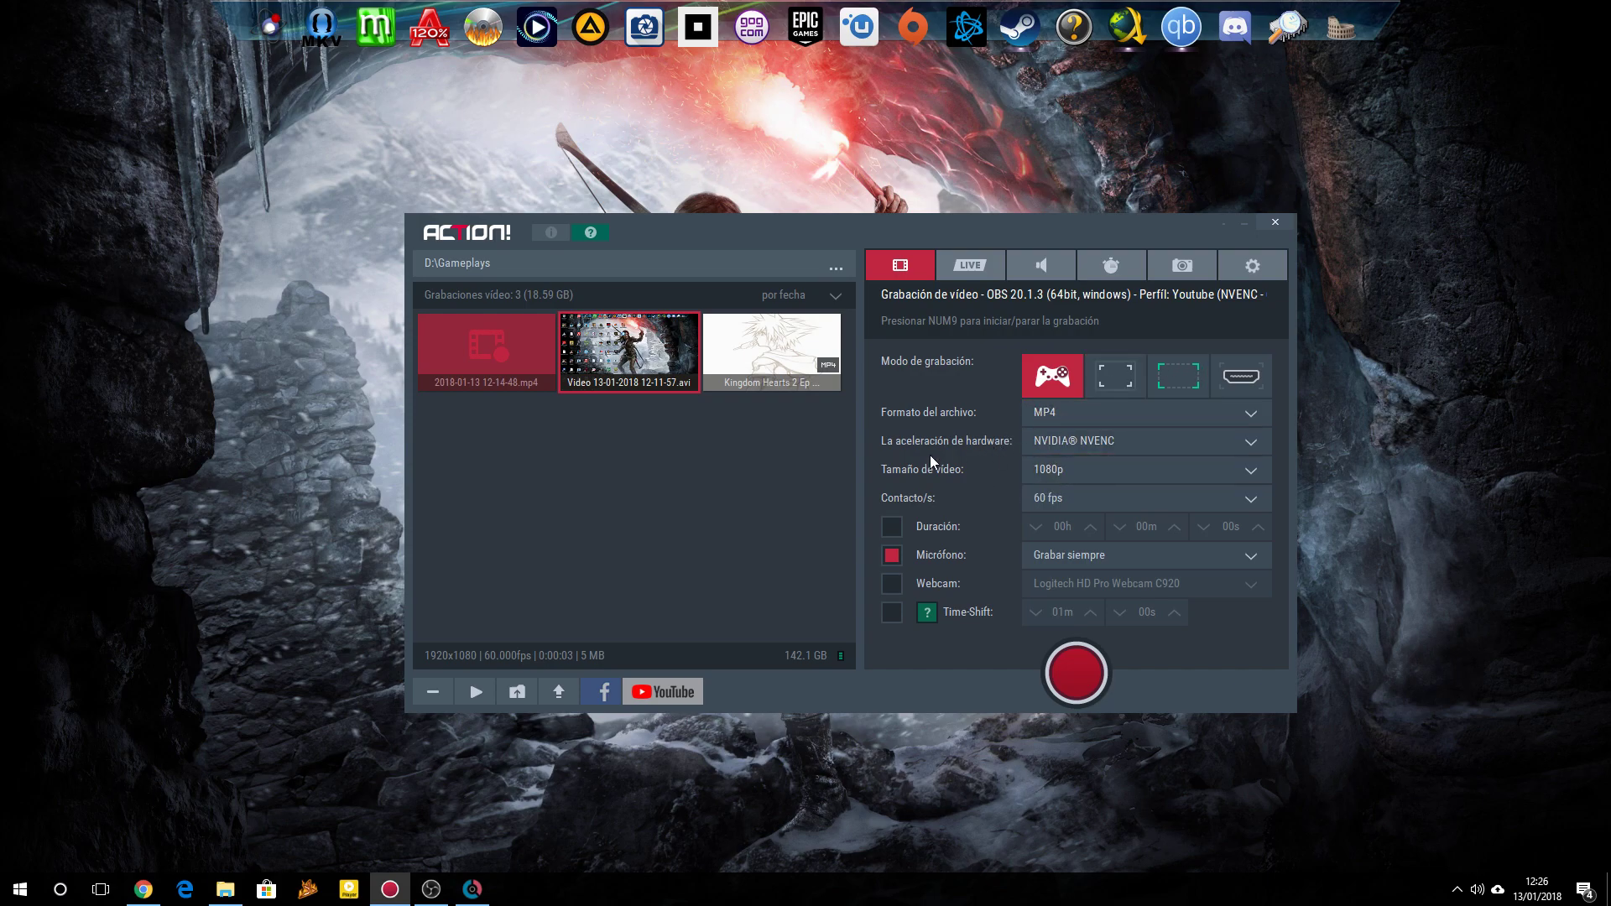
# Step: View the hardware acceleration options for MP4, then set the file format to AVI and back to MP4
pyautogui.click(1096, 444)
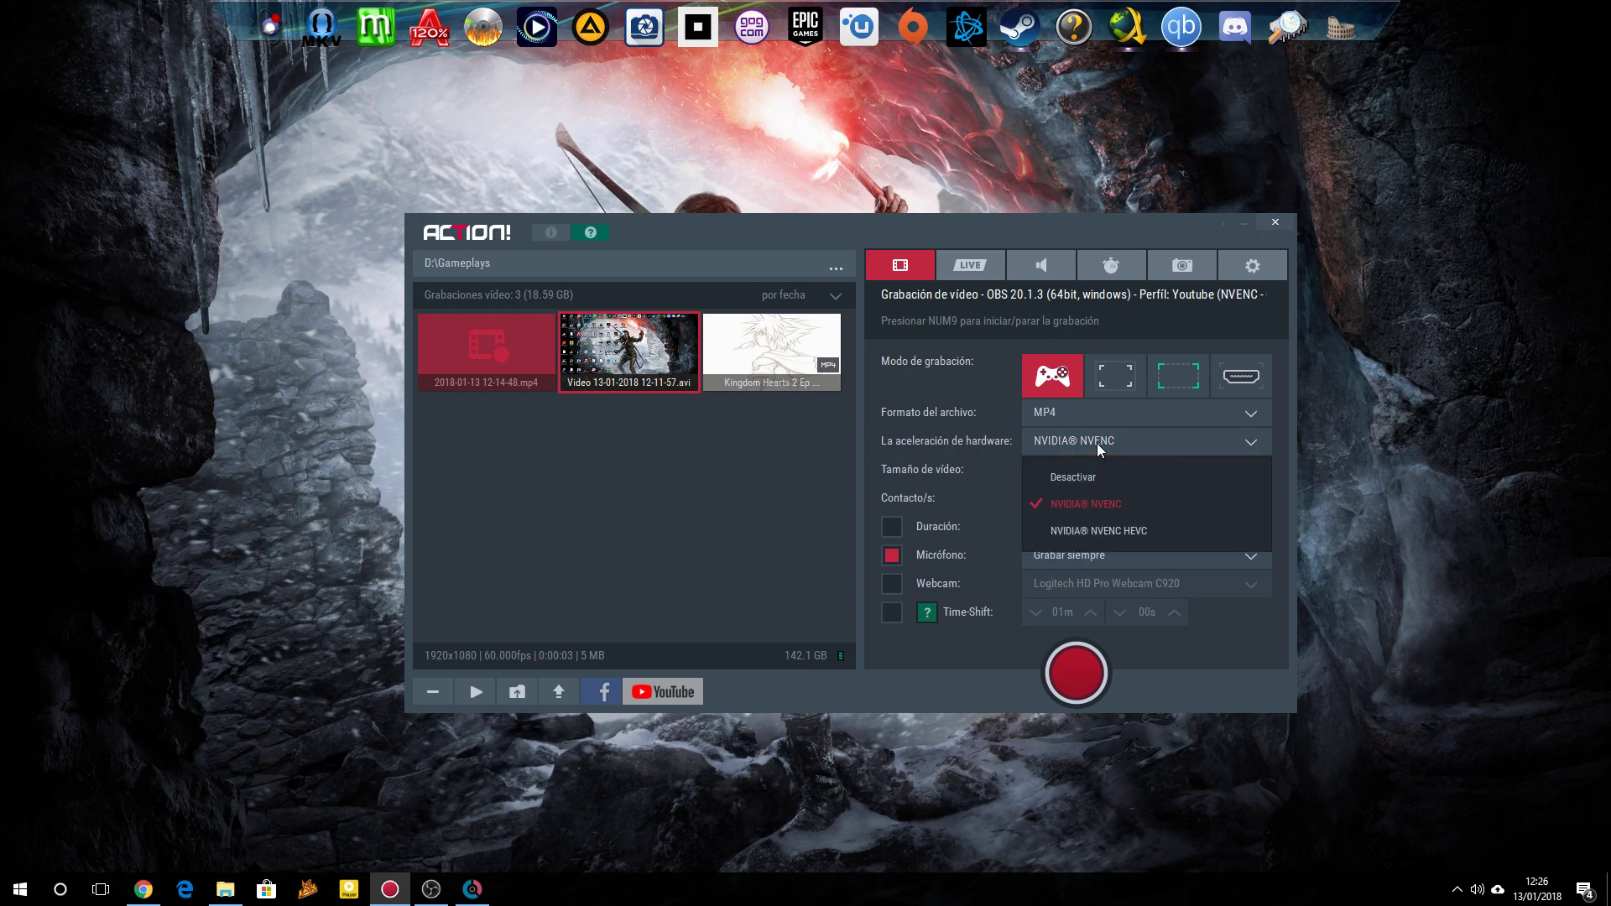
pyautogui.click(1126, 515)
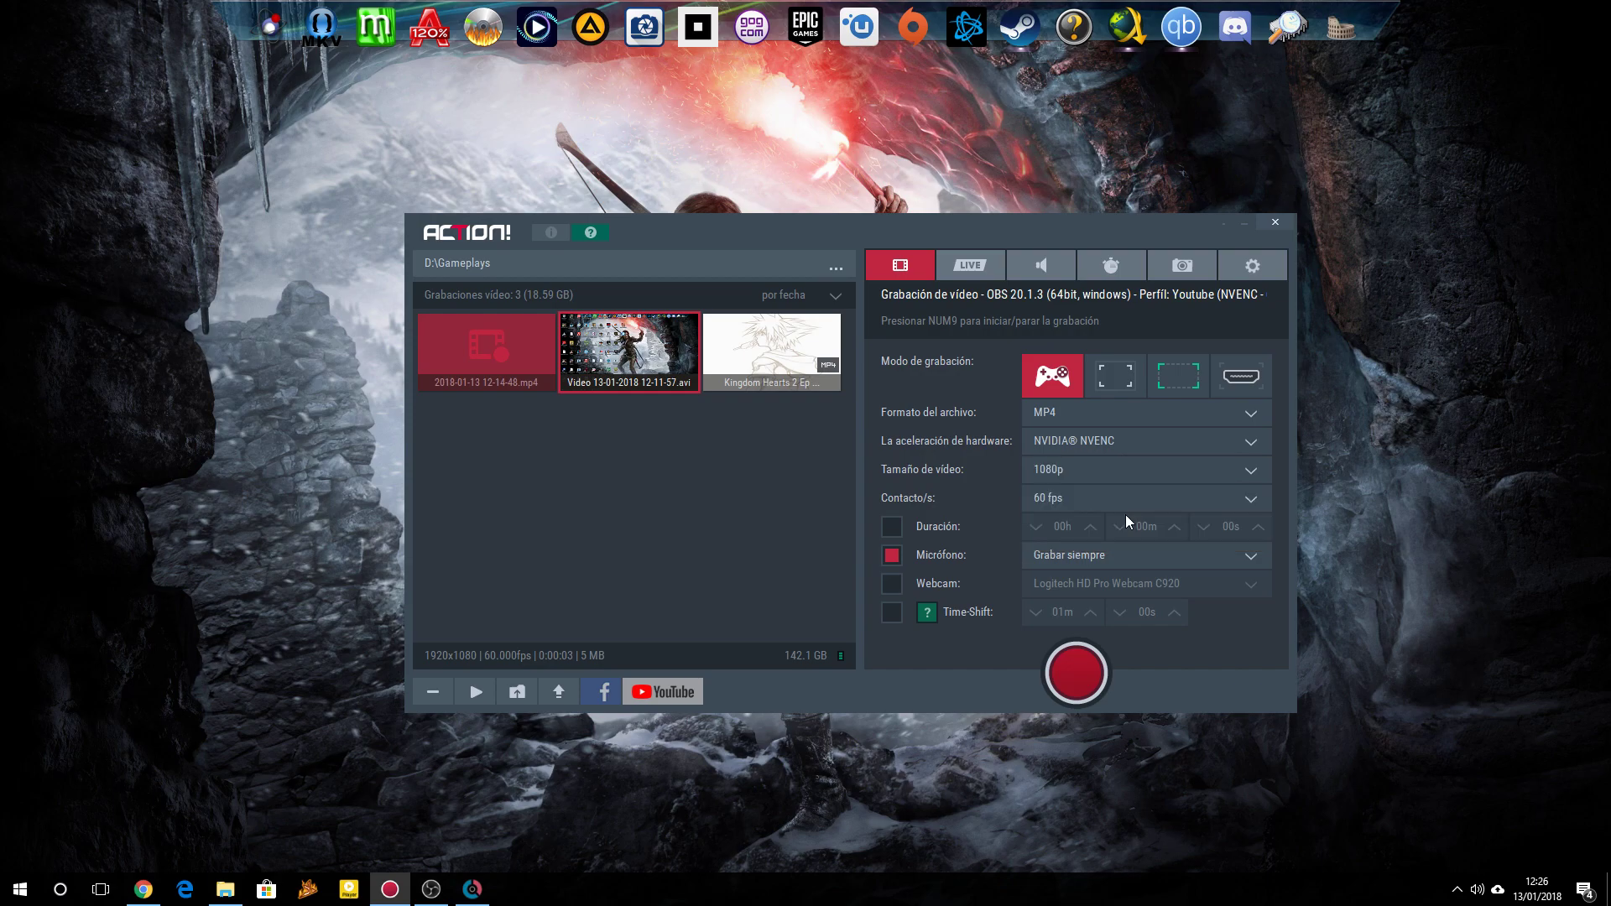
pyautogui.click(1077, 406)
pyautogui.click(1086, 445)
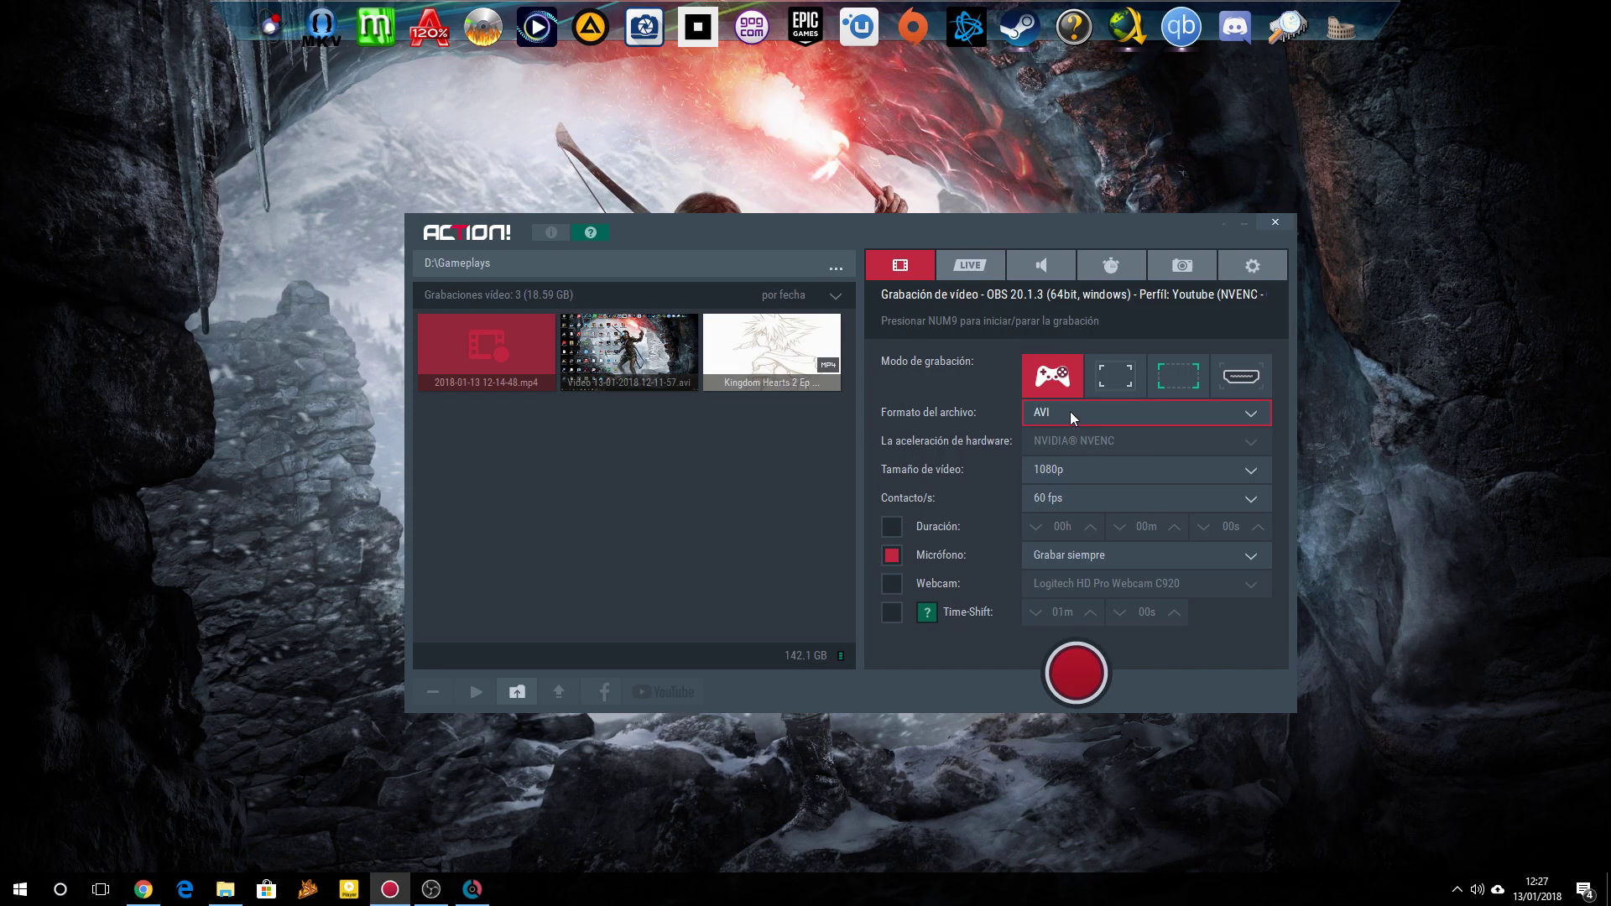
pyautogui.click(1073, 420)
pyautogui.click(1073, 445)
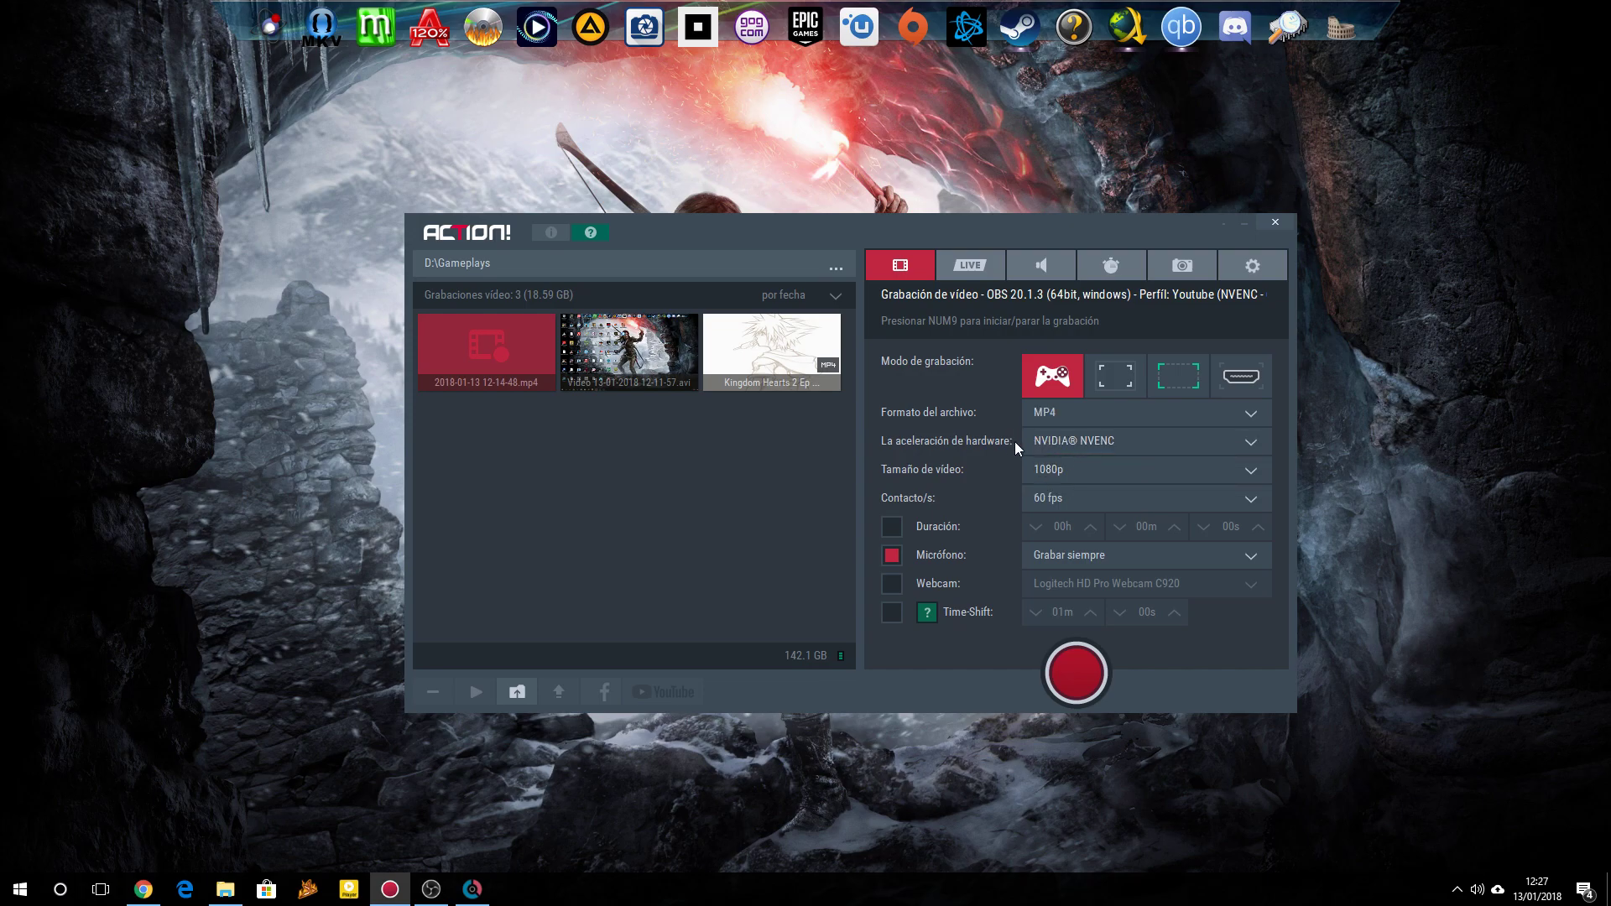
# Step: Try turning hardware acceleration off, set it back to NVIDIA NVENC and review its options
pyautogui.click(1080, 450)
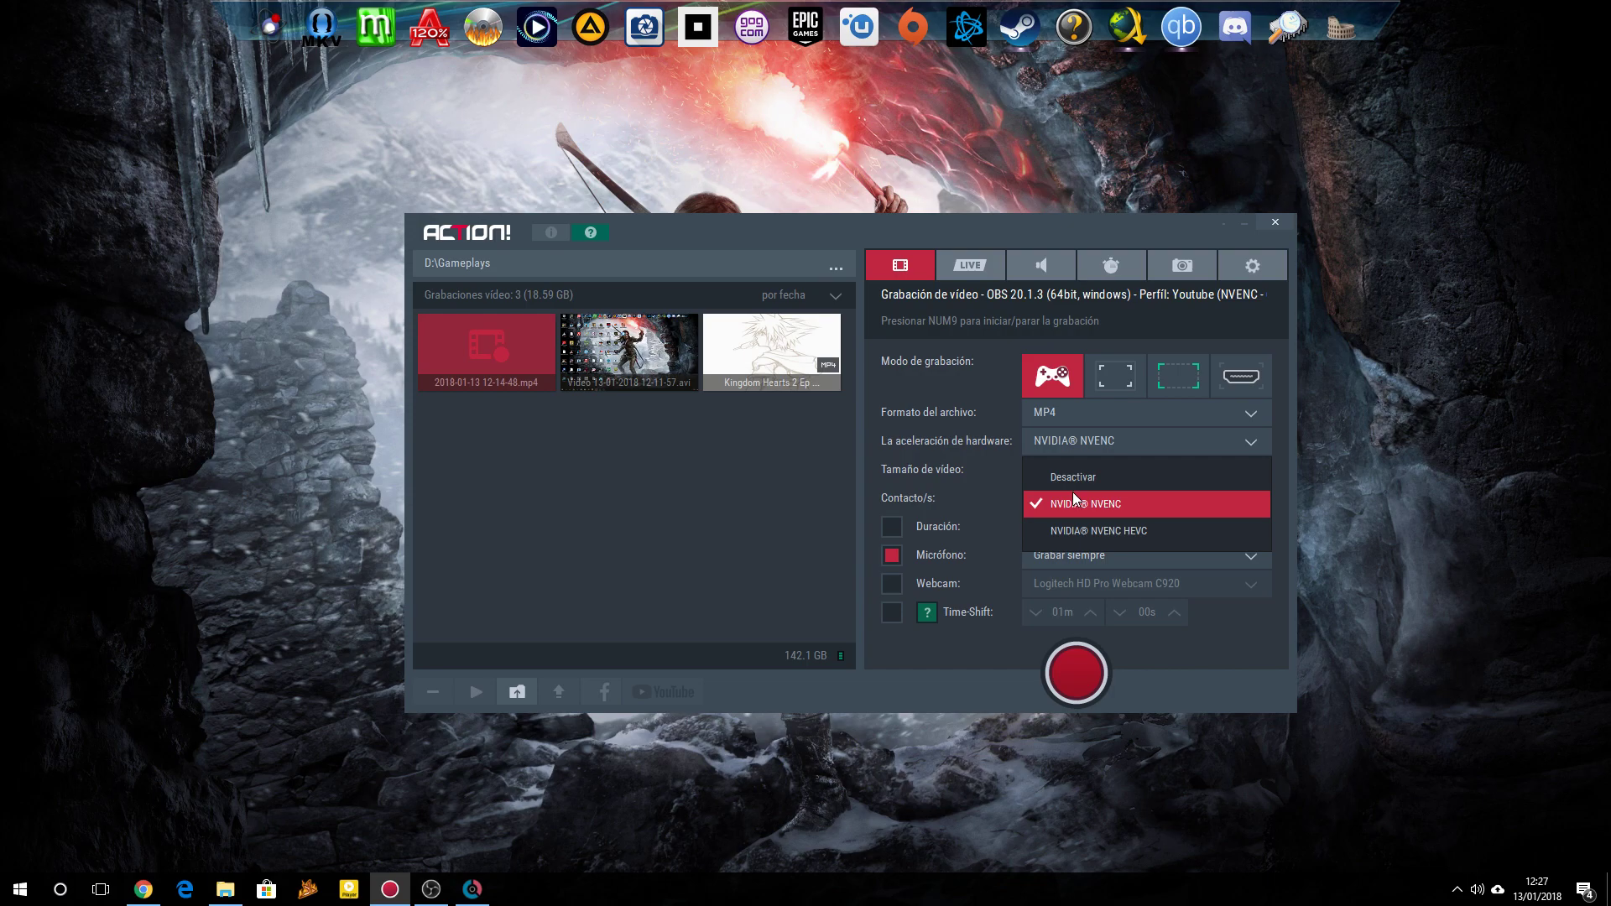
pyautogui.click(1094, 475)
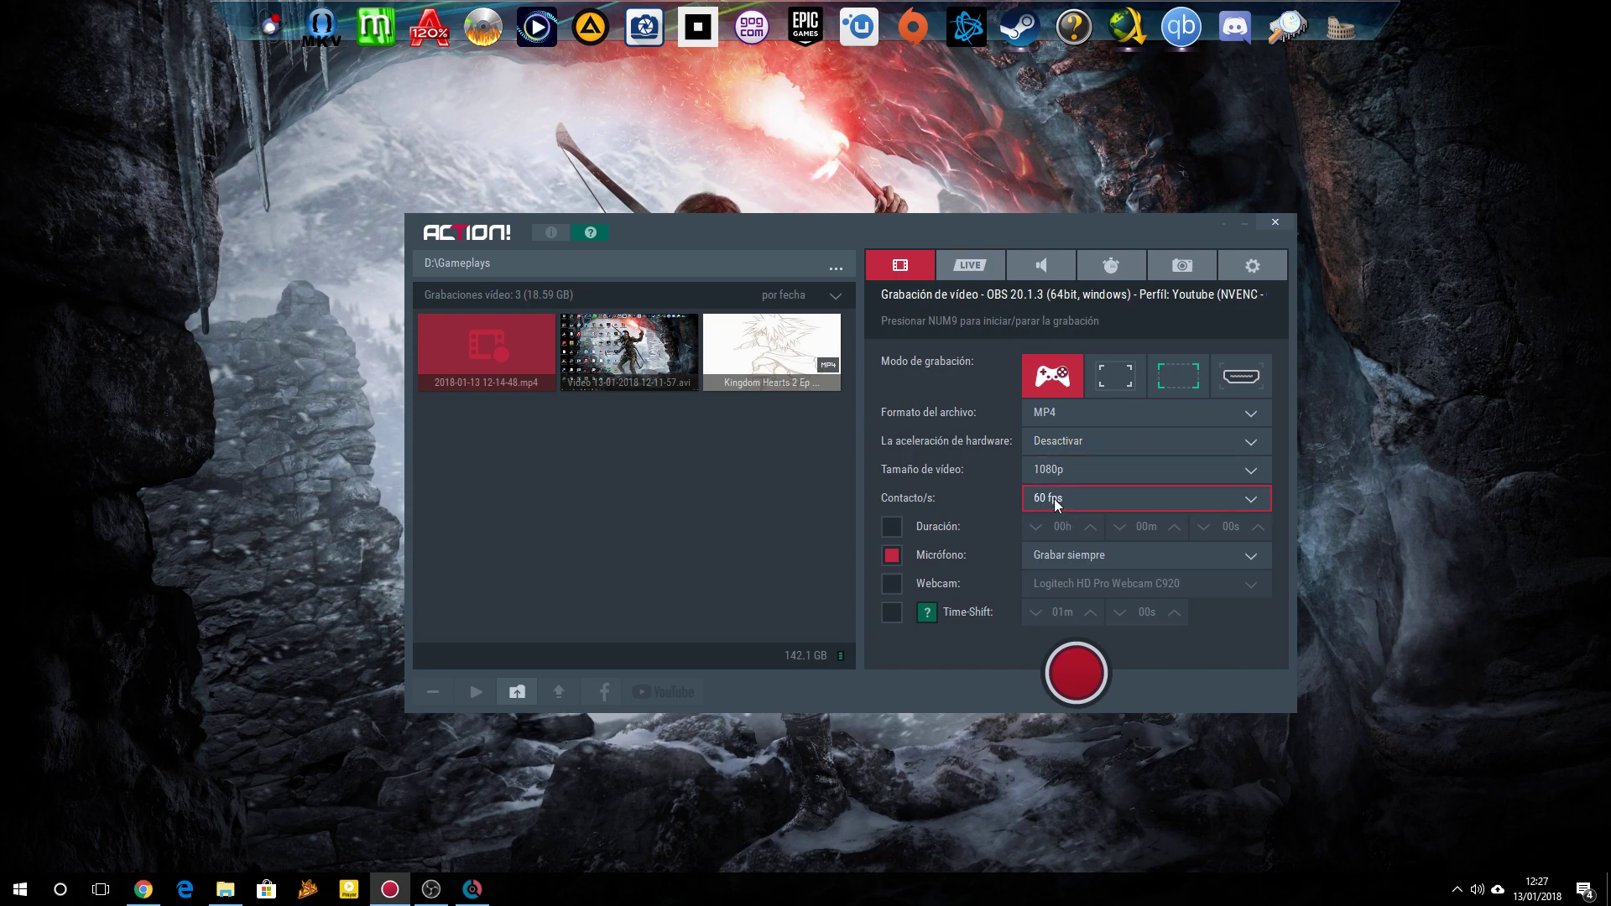
pyautogui.click(1080, 435)
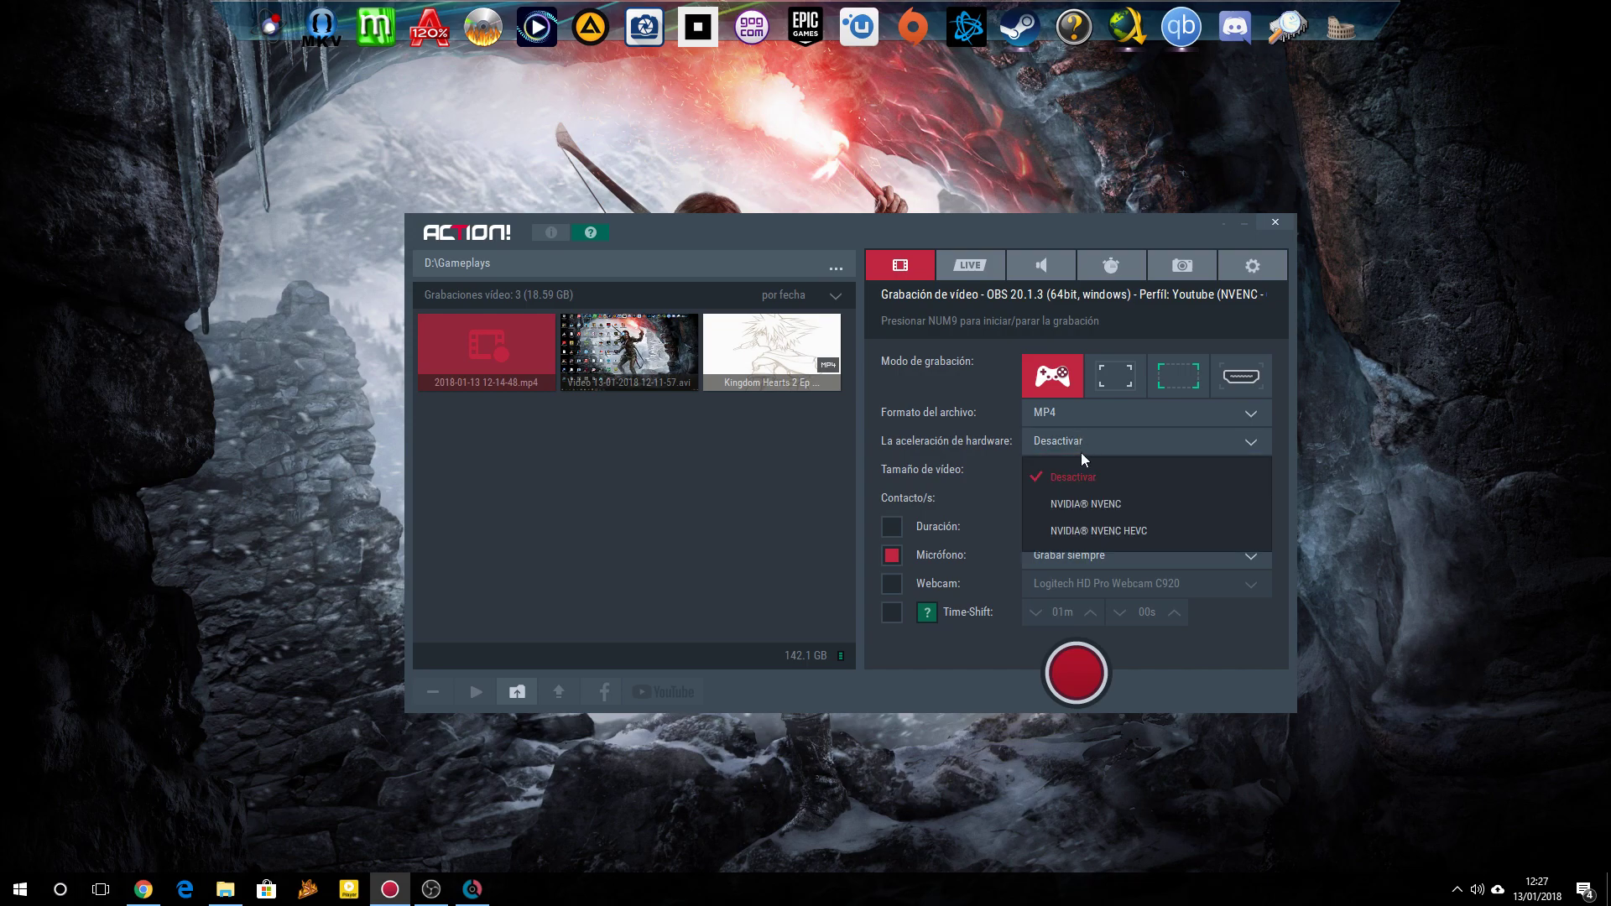
pyautogui.click(1109, 503)
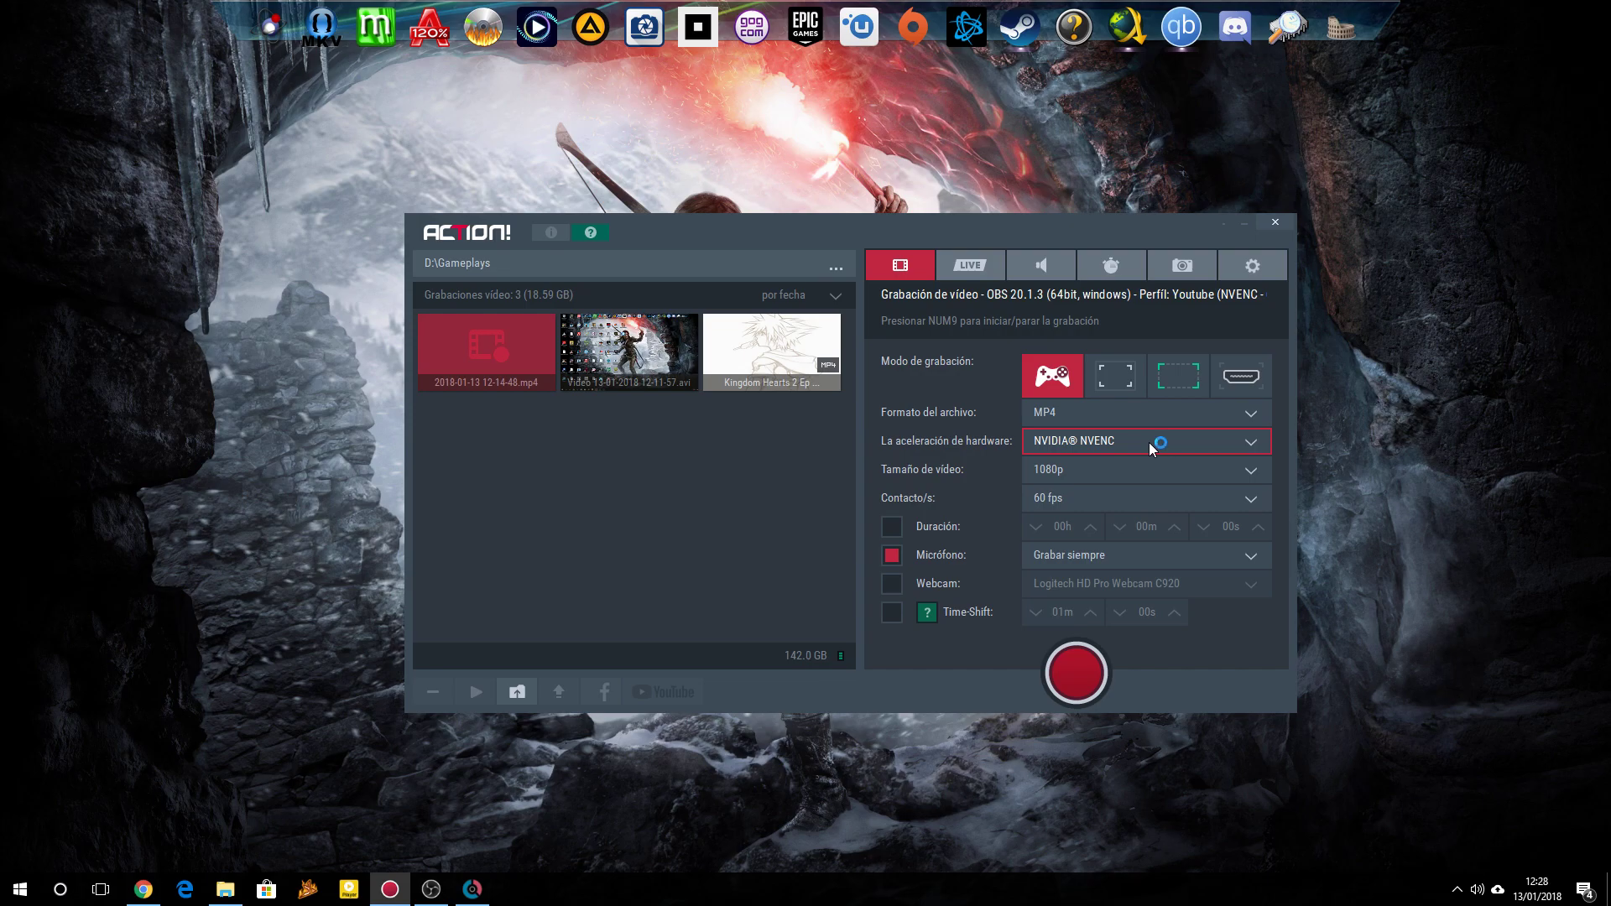
pyautogui.click(1125, 437)
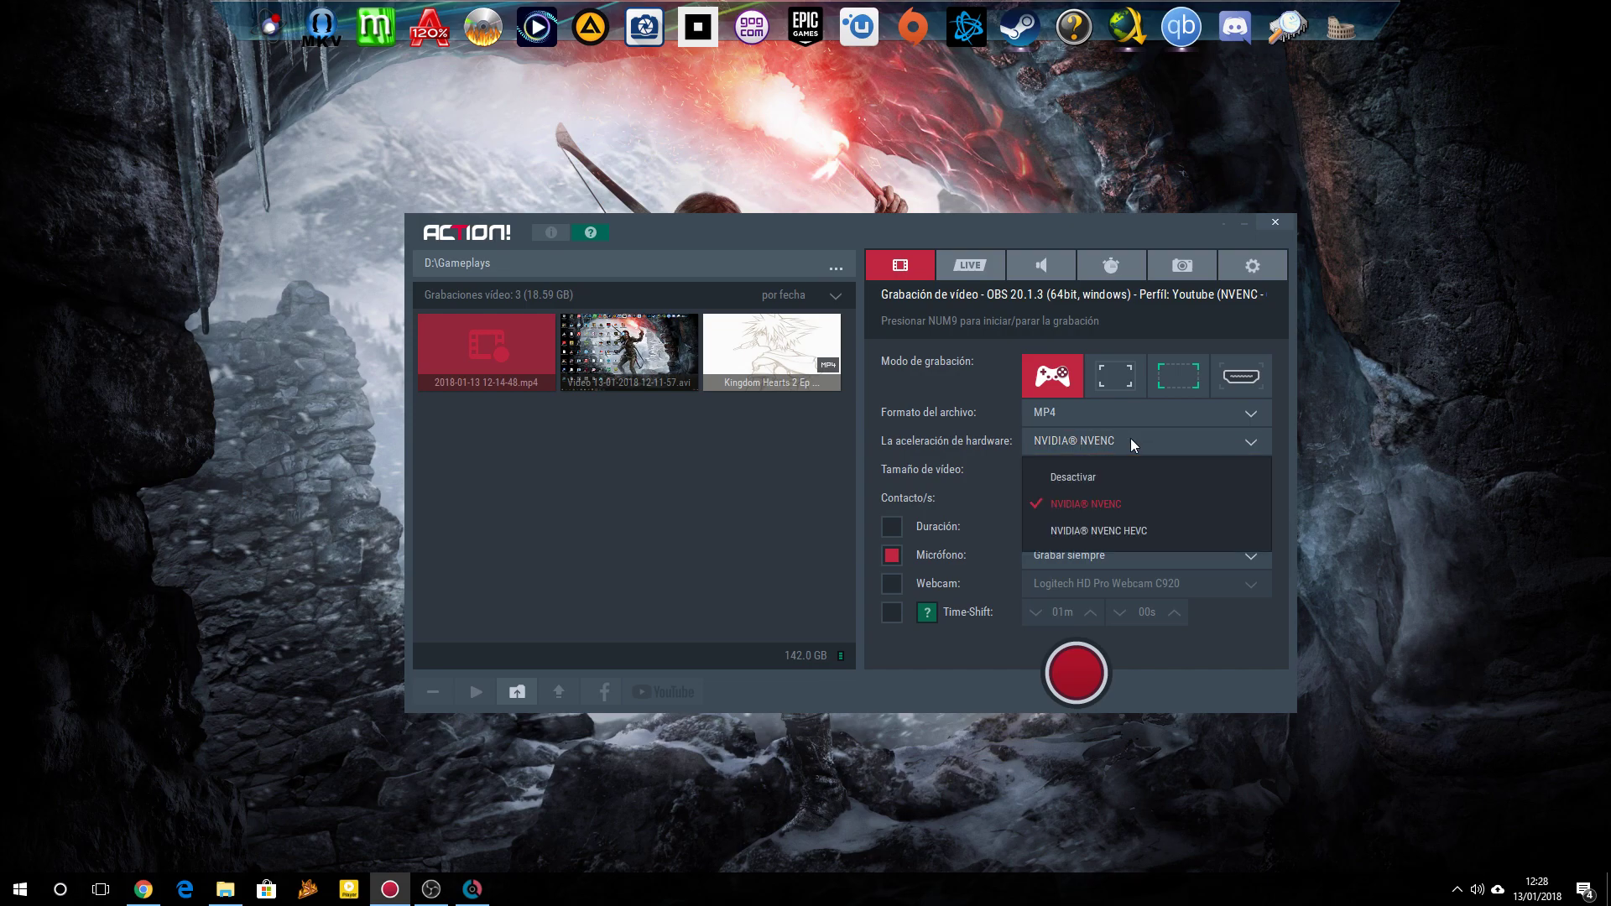
pyautogui.click(1132, 505)
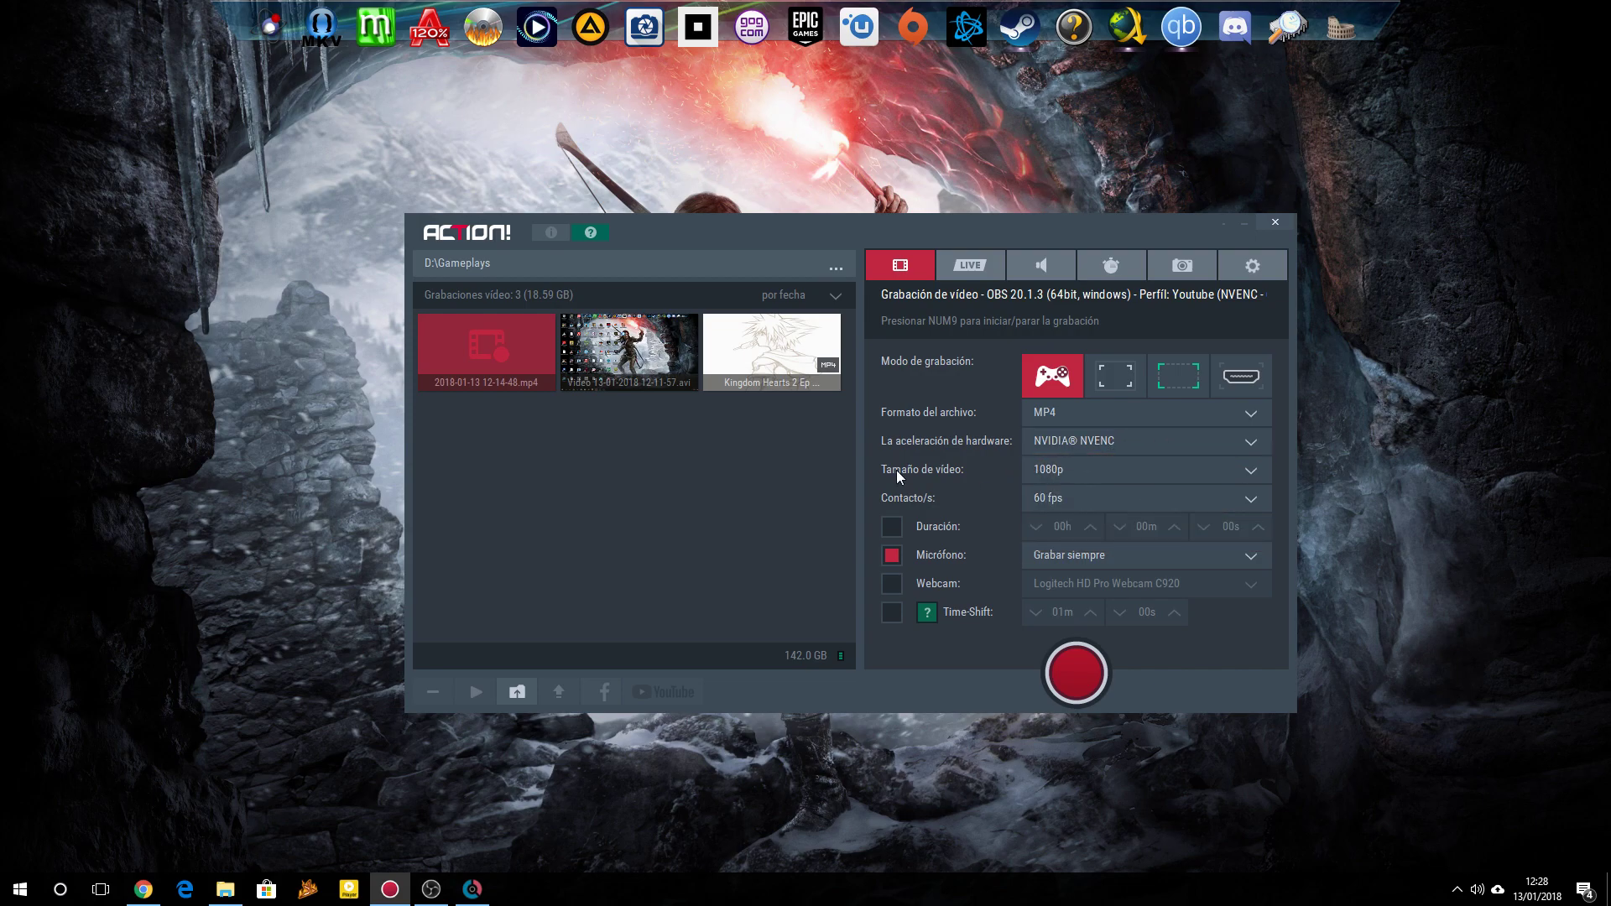
# Step: Try the Original video size for recordings, set it back to 1080p and review the available sizes
pyautogui.click(1112, 472)
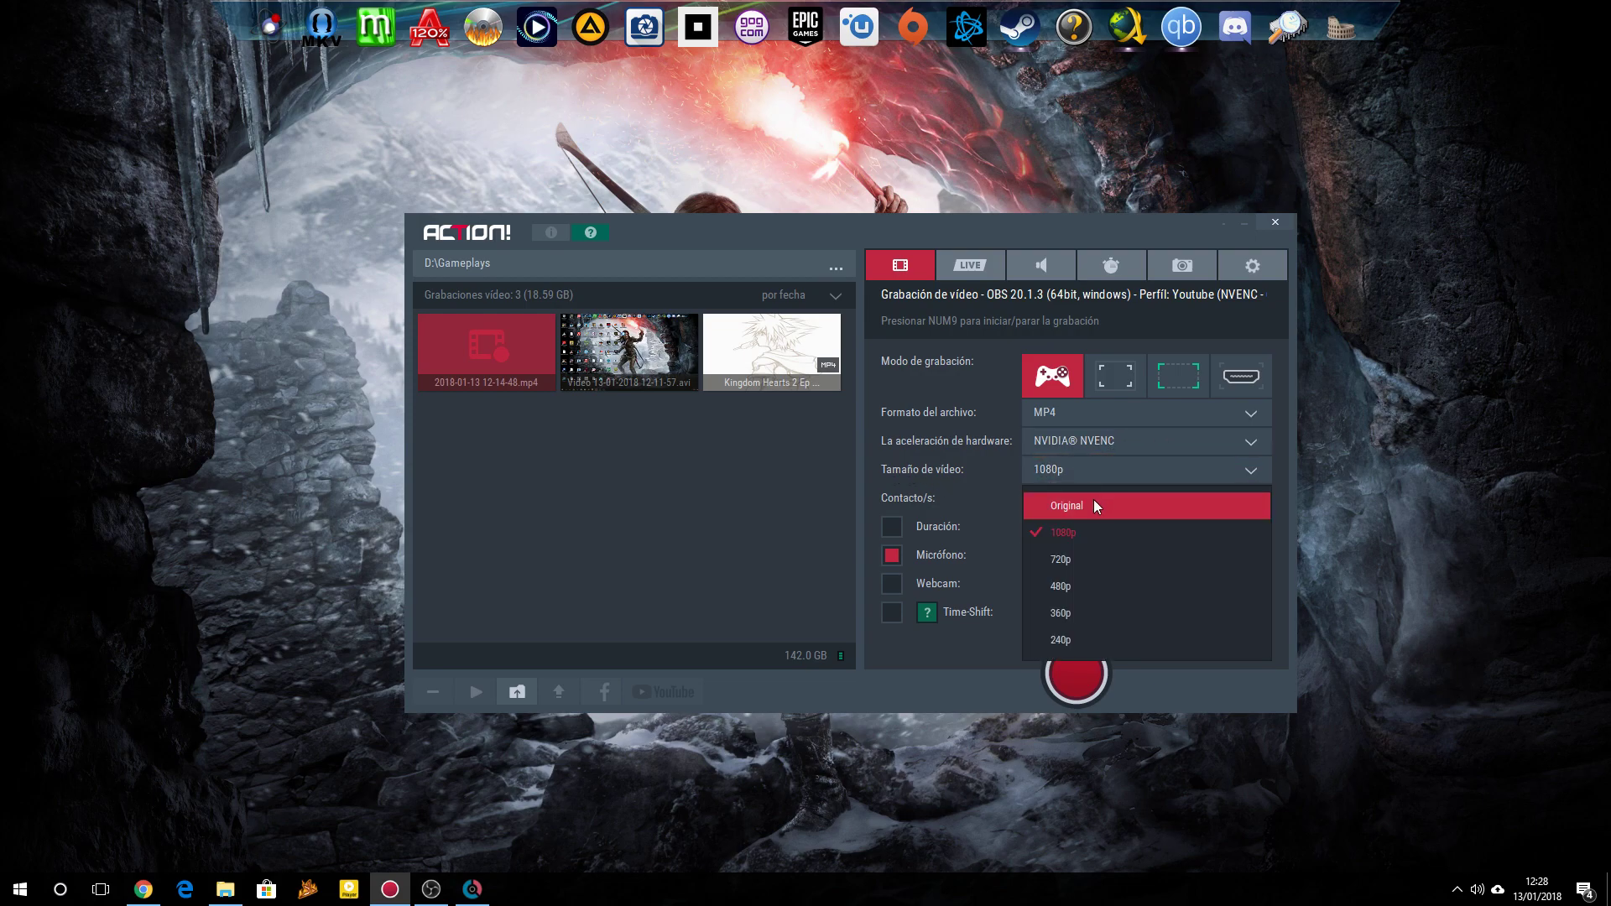
pyautogui.click(1095, 502)
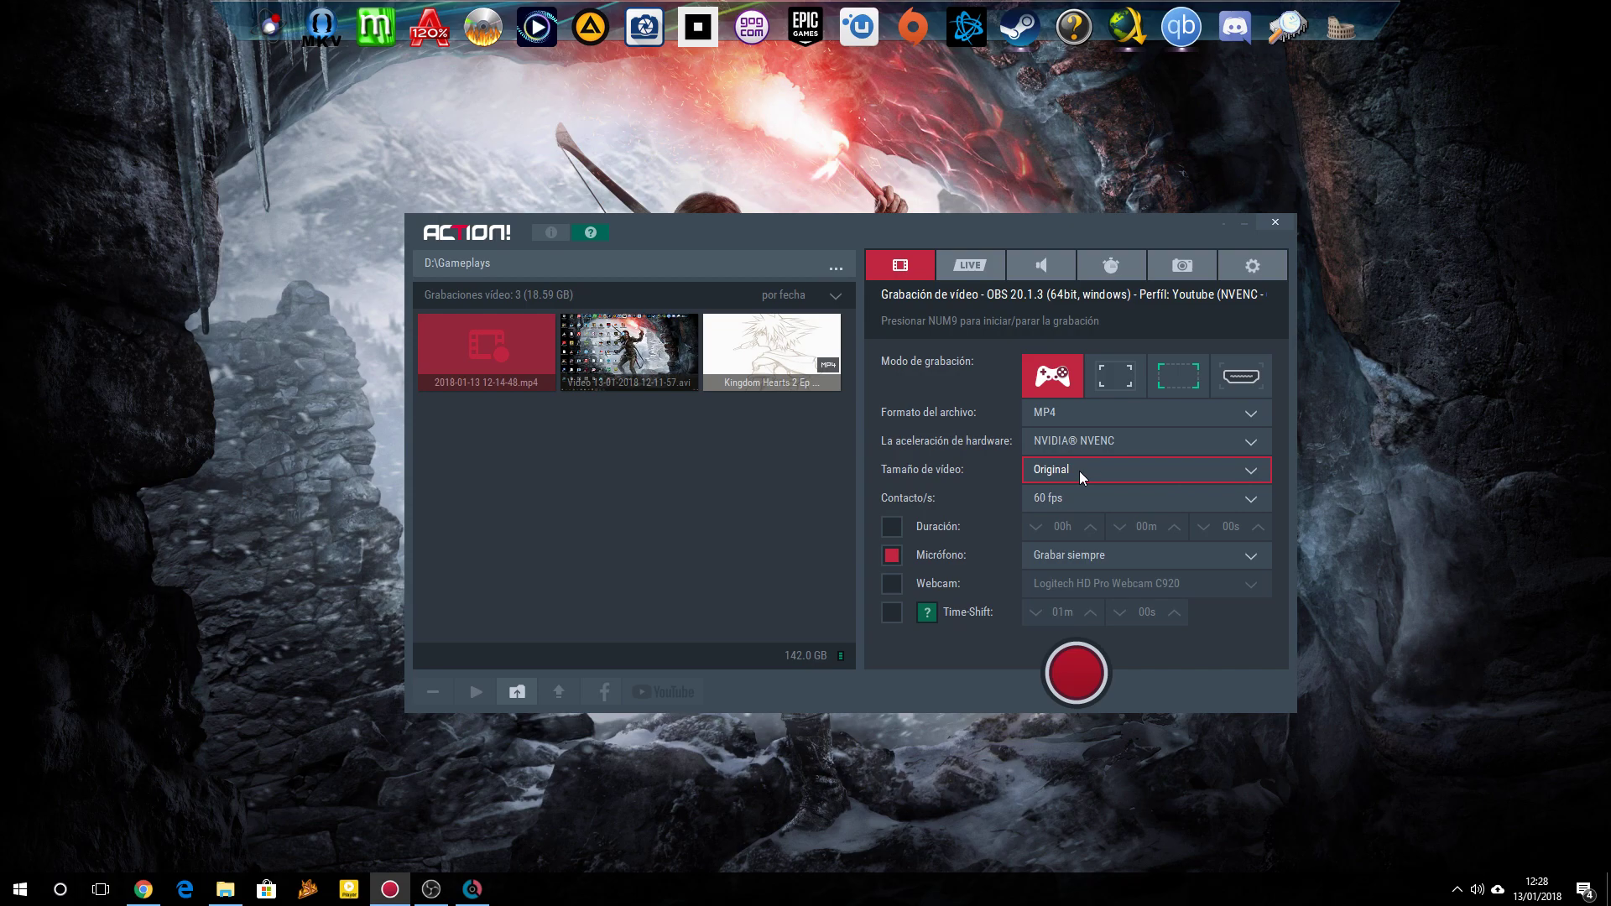
pyautogui.click(1079, 471)
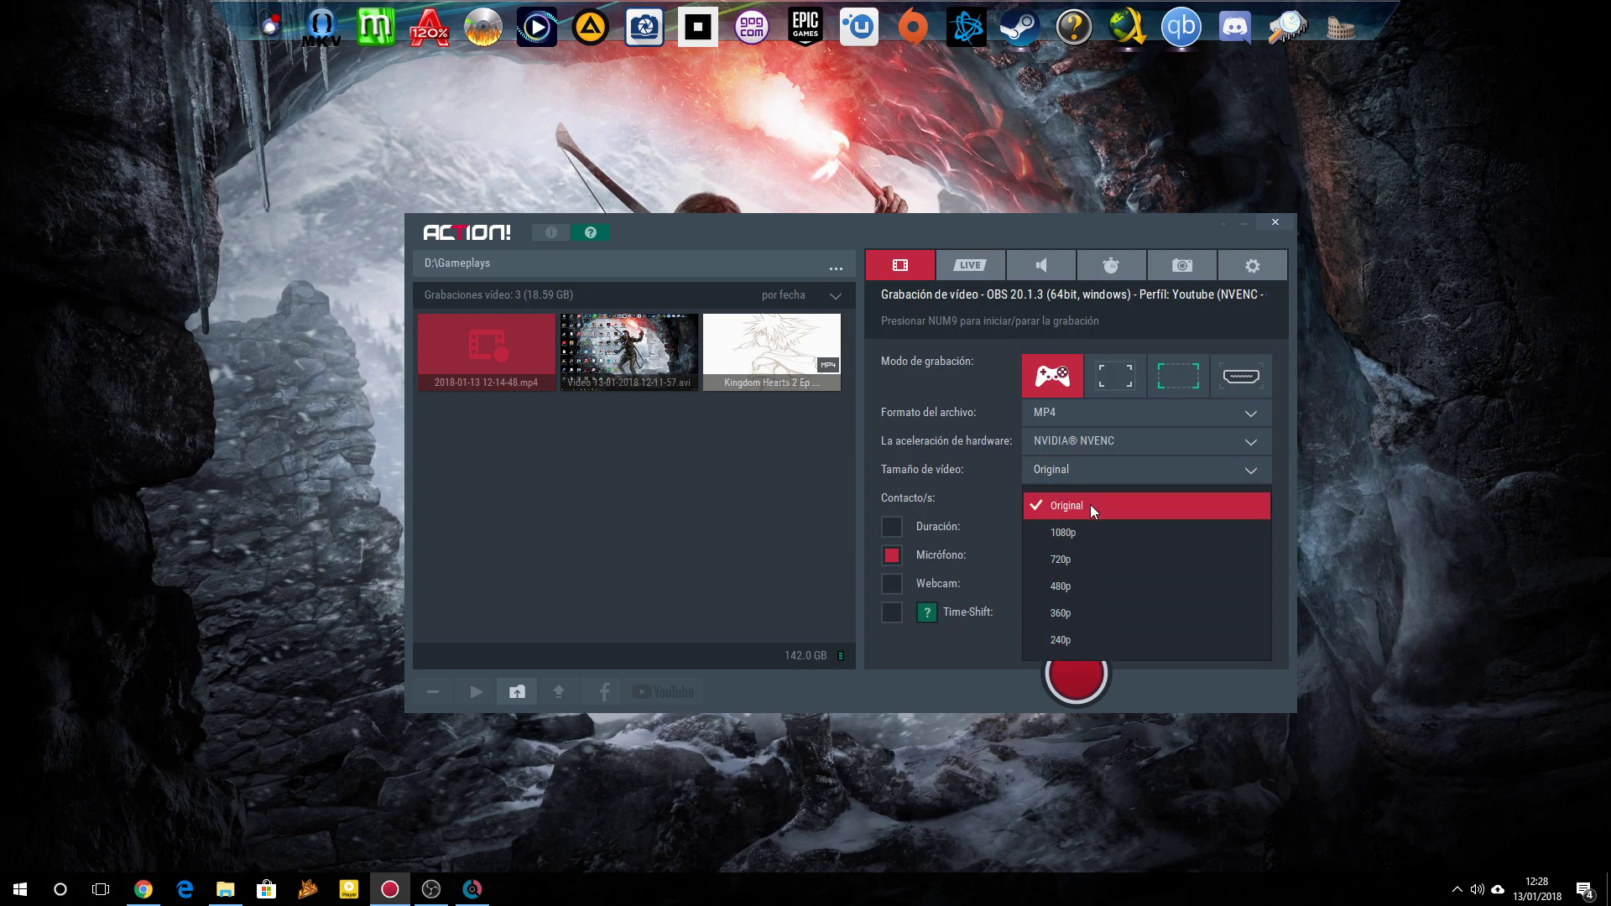
pyautogui.click(1096, 530)
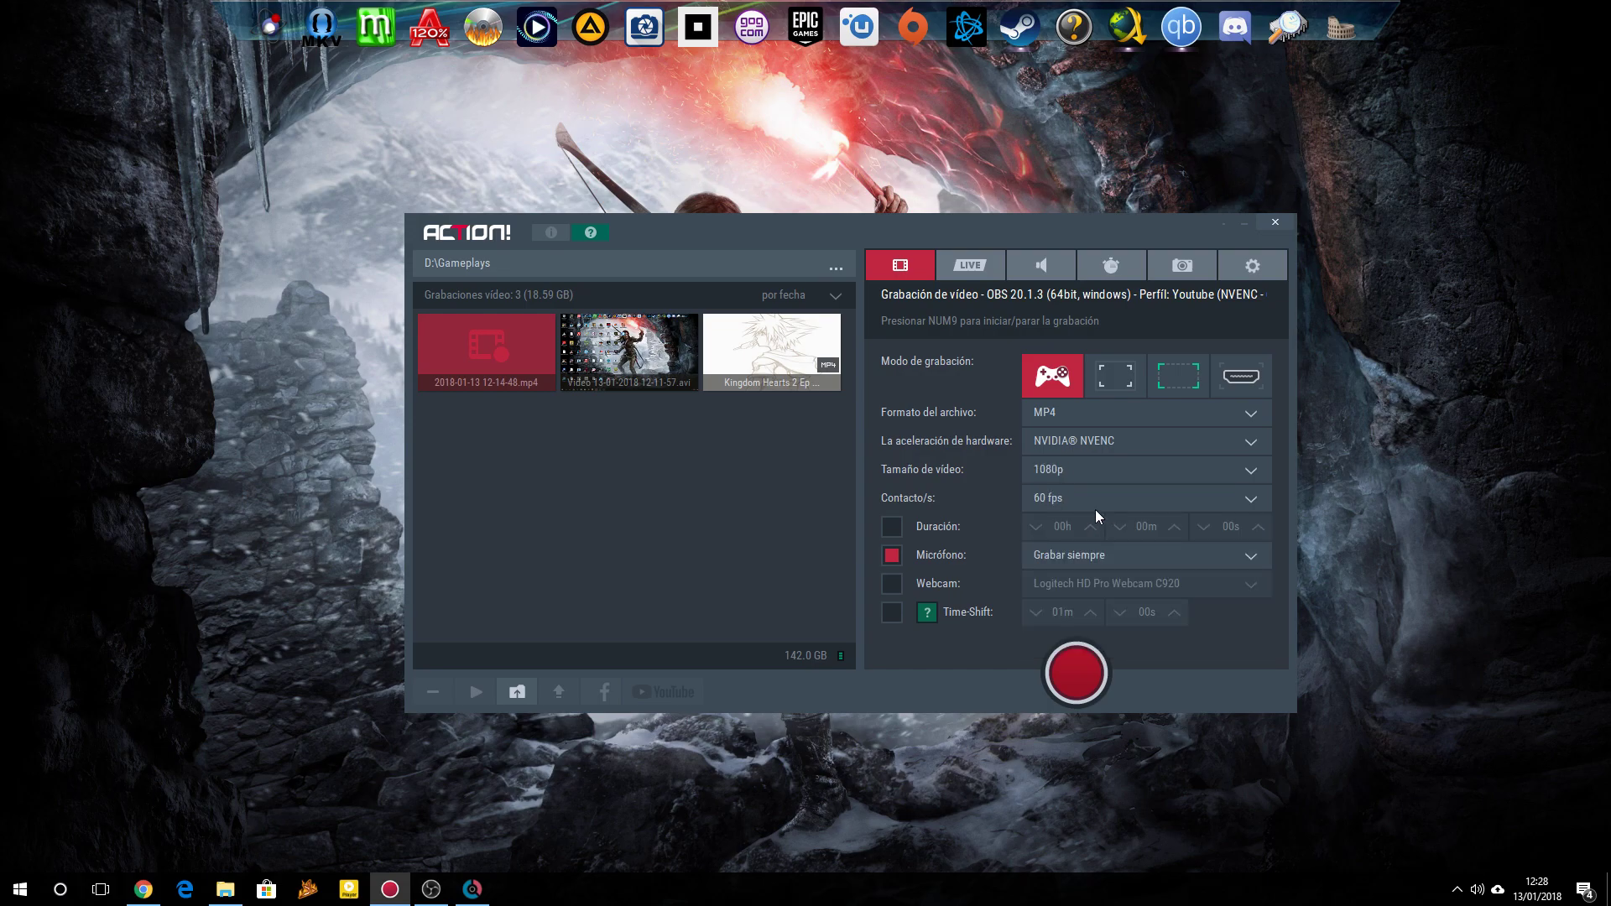
pyautogui.click(1071, 473)
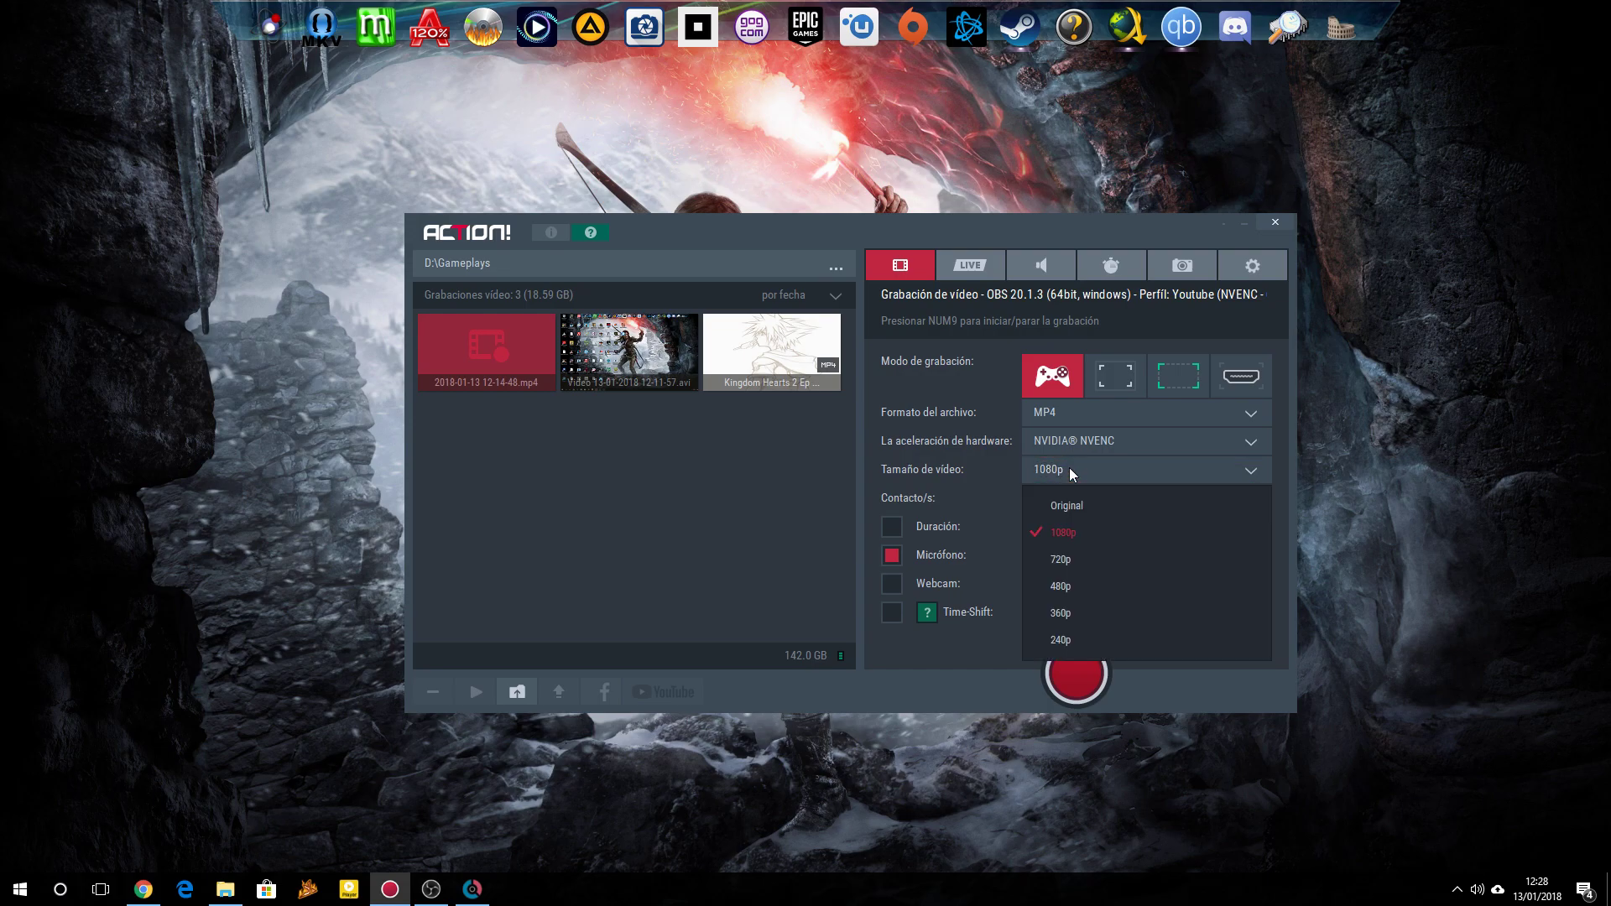
pyautogui.click(1112, 523)
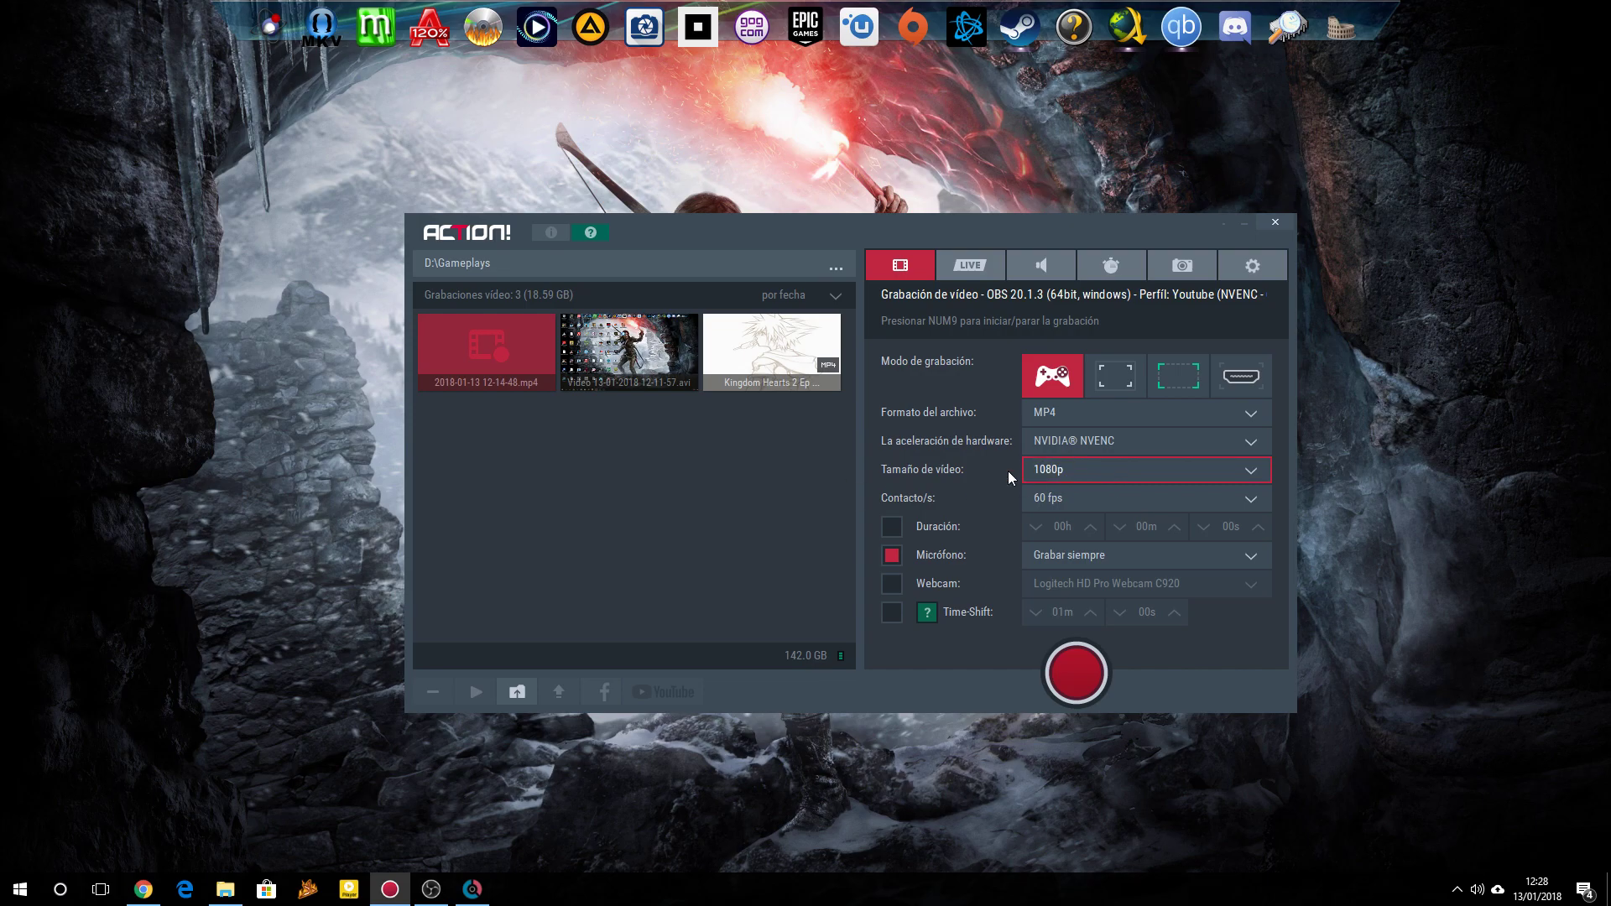
# Step: Compare the smaller video sizes, switch the recording size to Original and return it to 1080p
pyautogui.click(1082, 475)
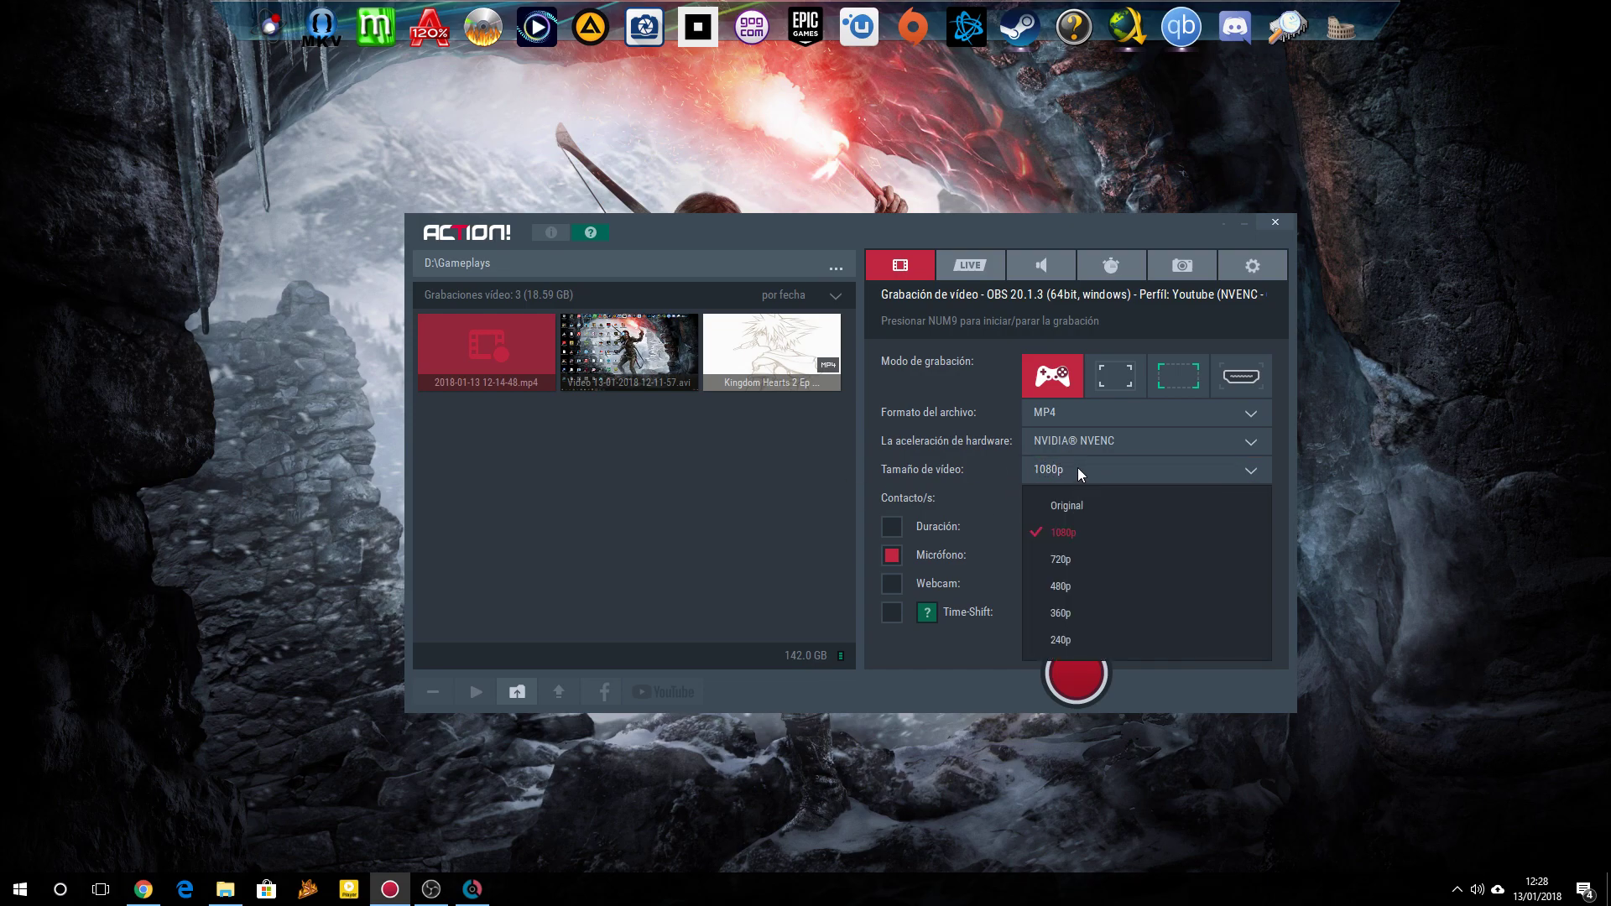
pyautogui.click(1078, 565)
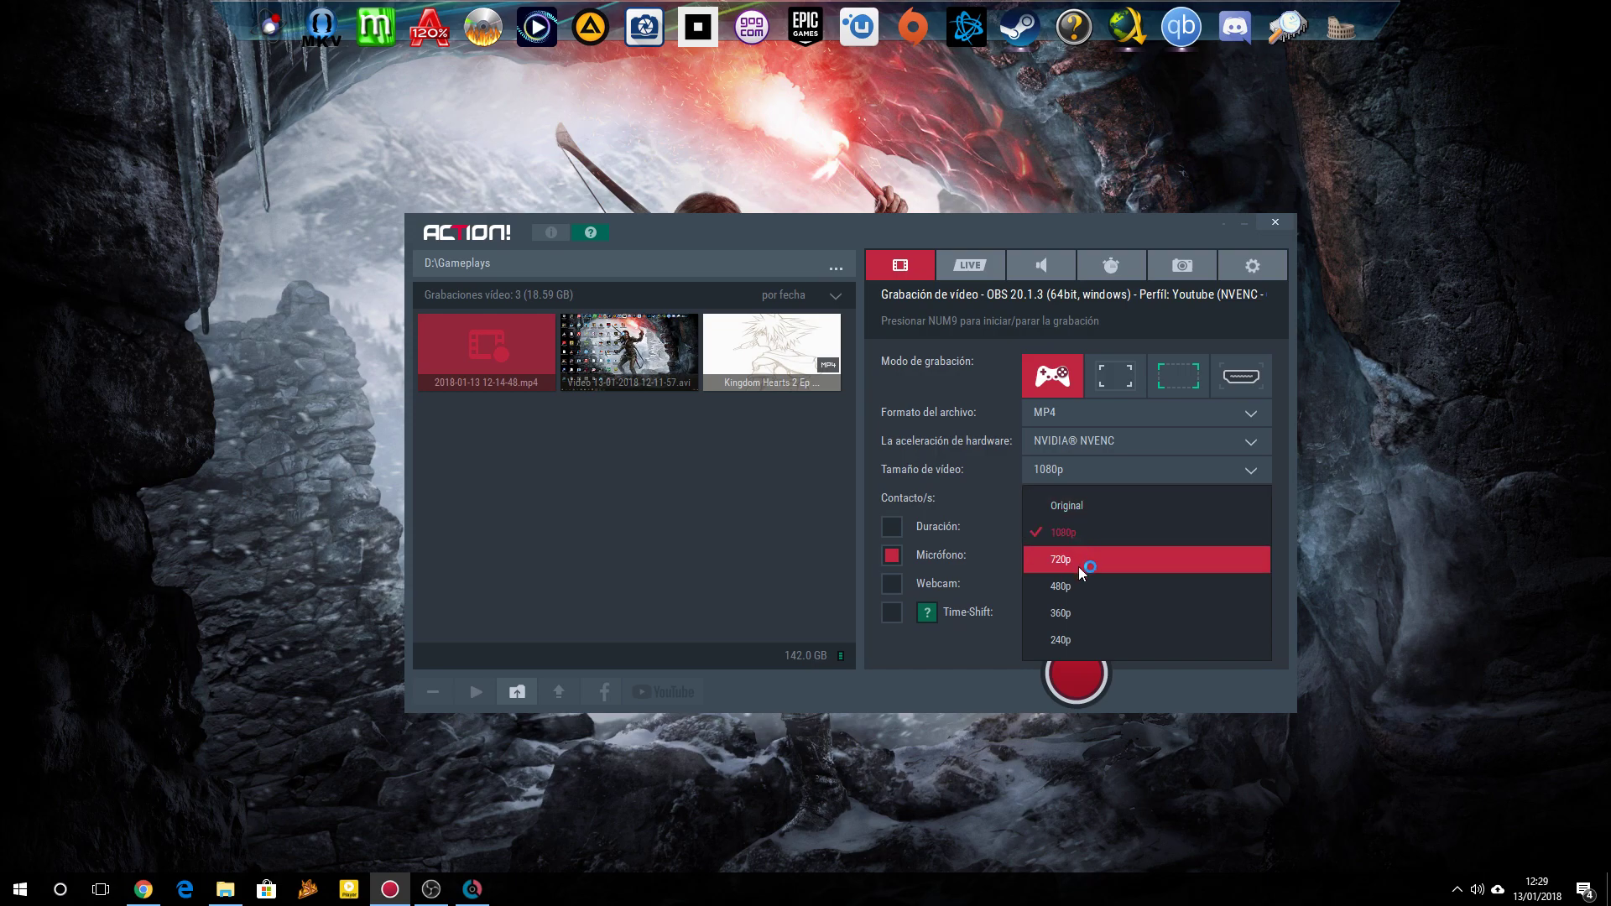
pyautogui.click(1078, 513)
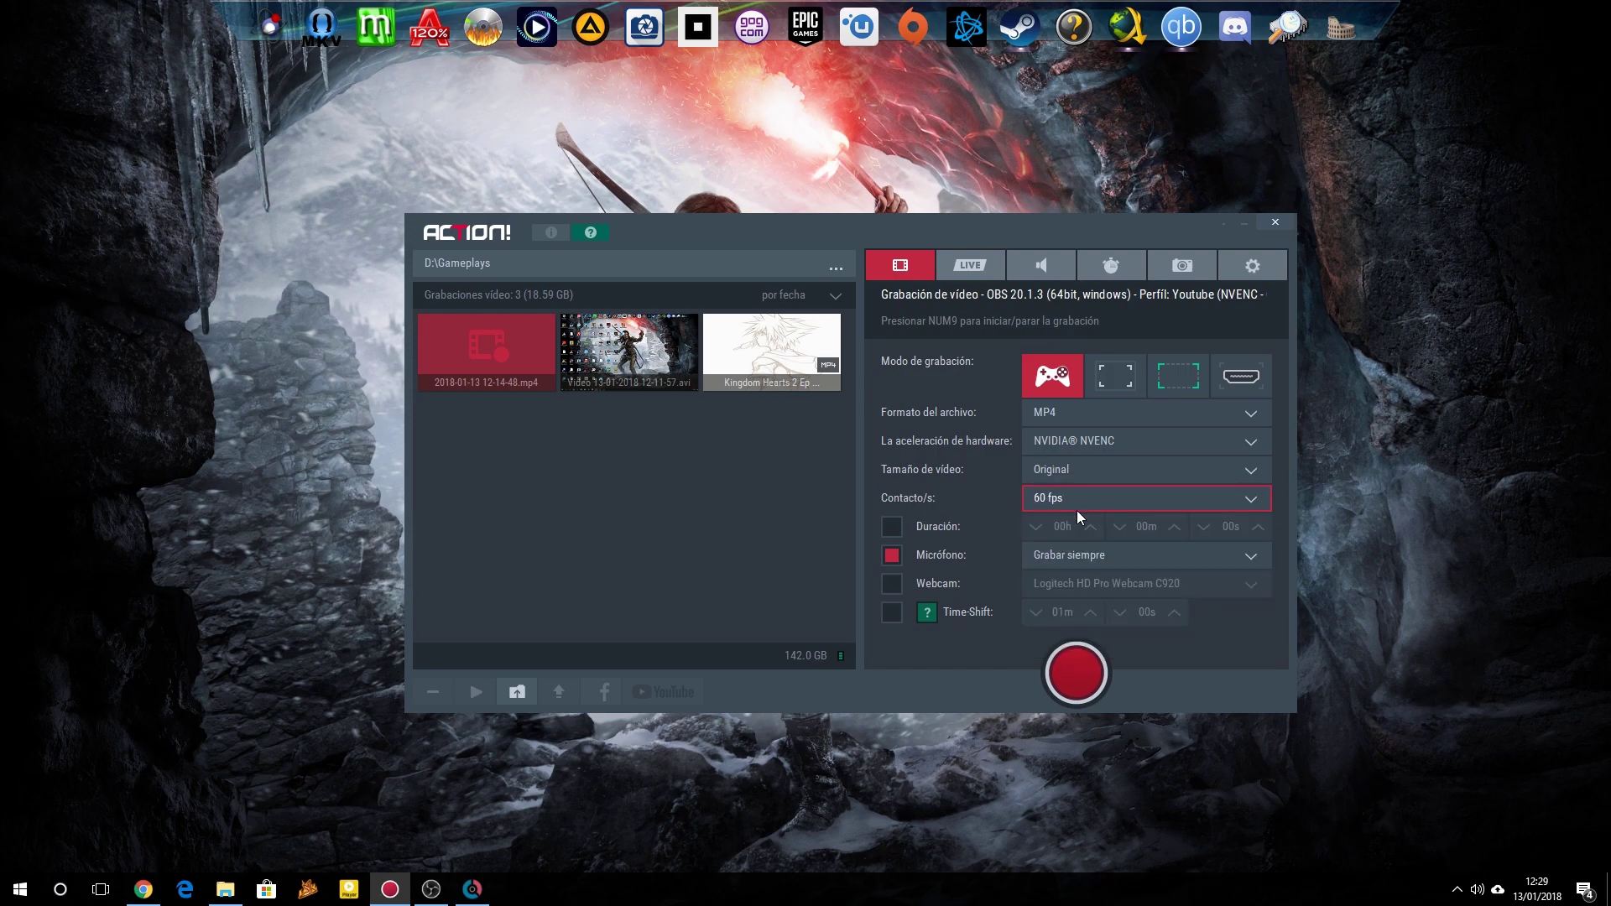
pyautogui.click(1066, 480)
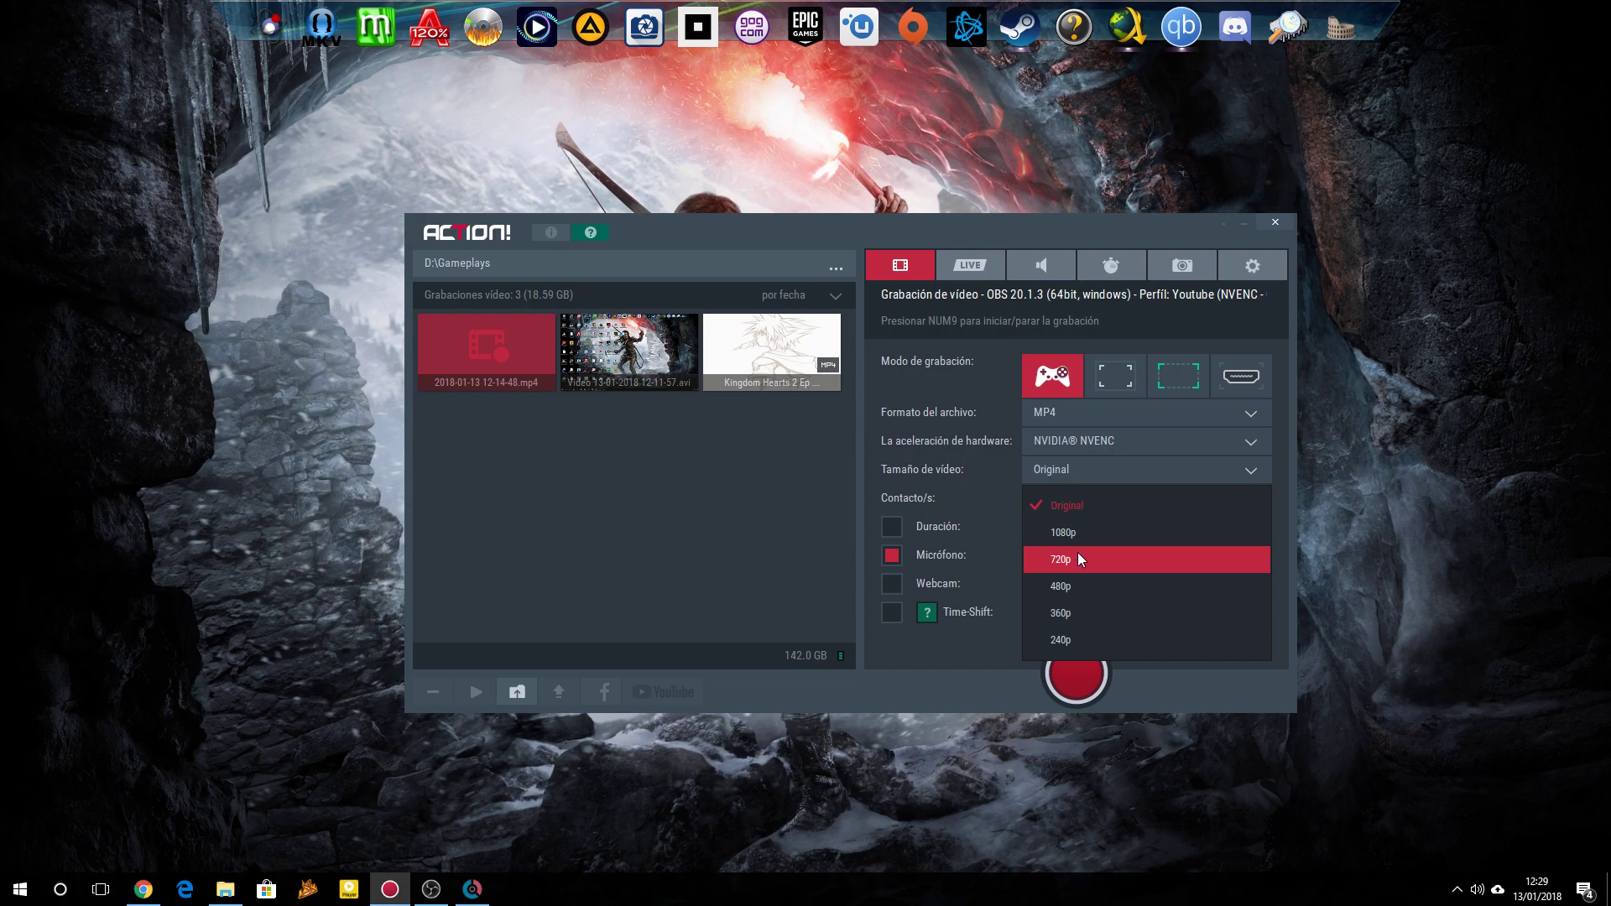
pyautogui.click(1096, 532)
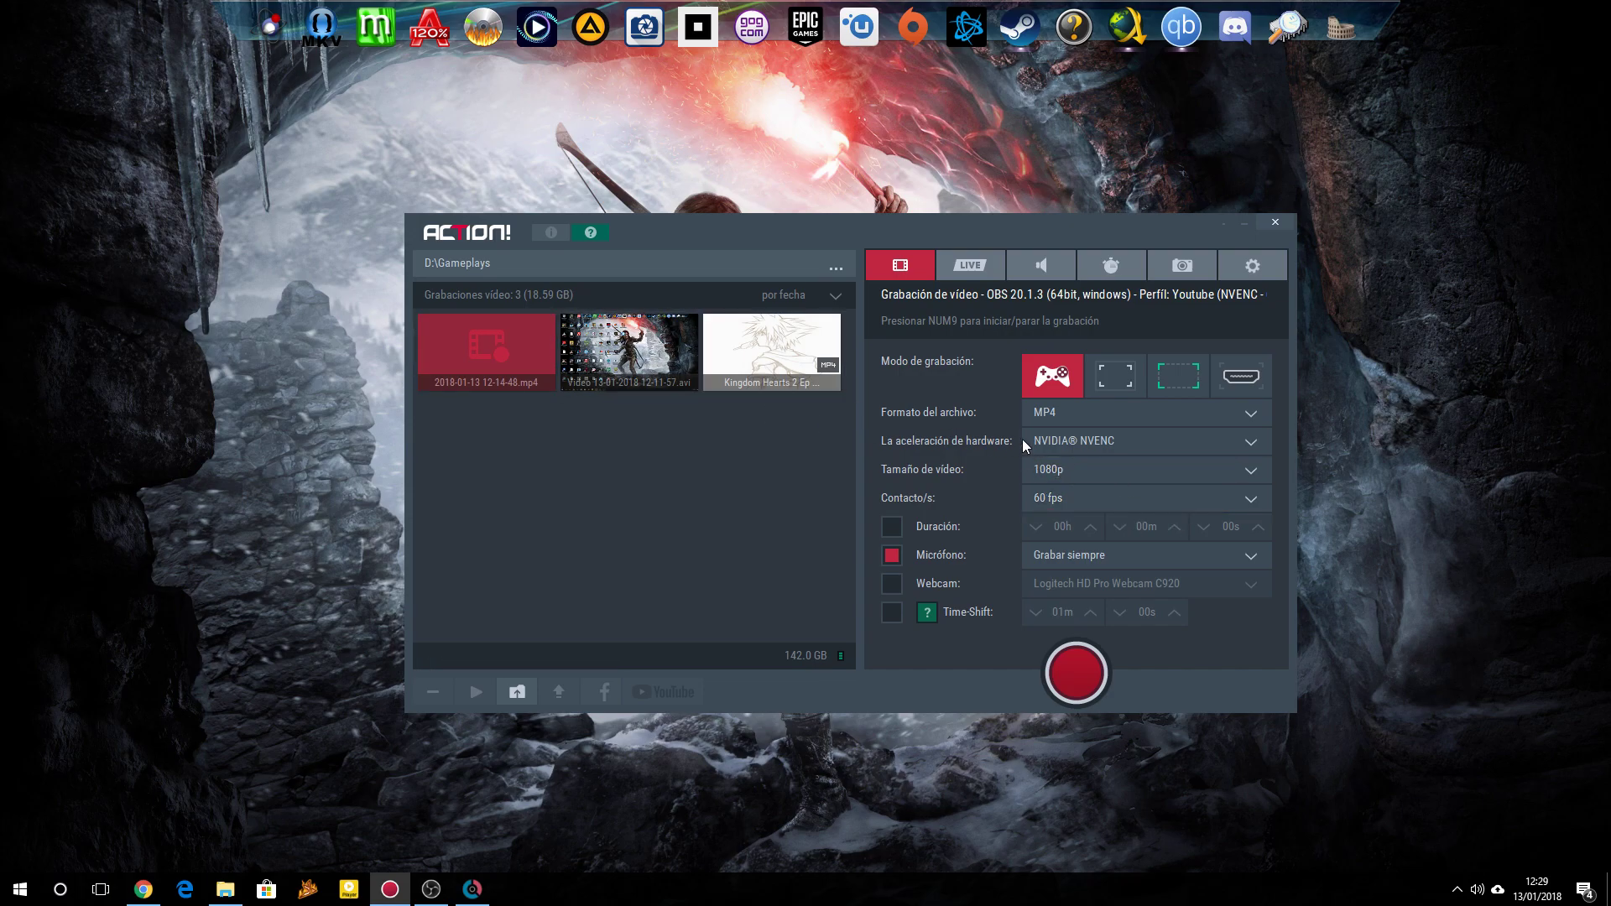
pyautogui.click(655, 354)
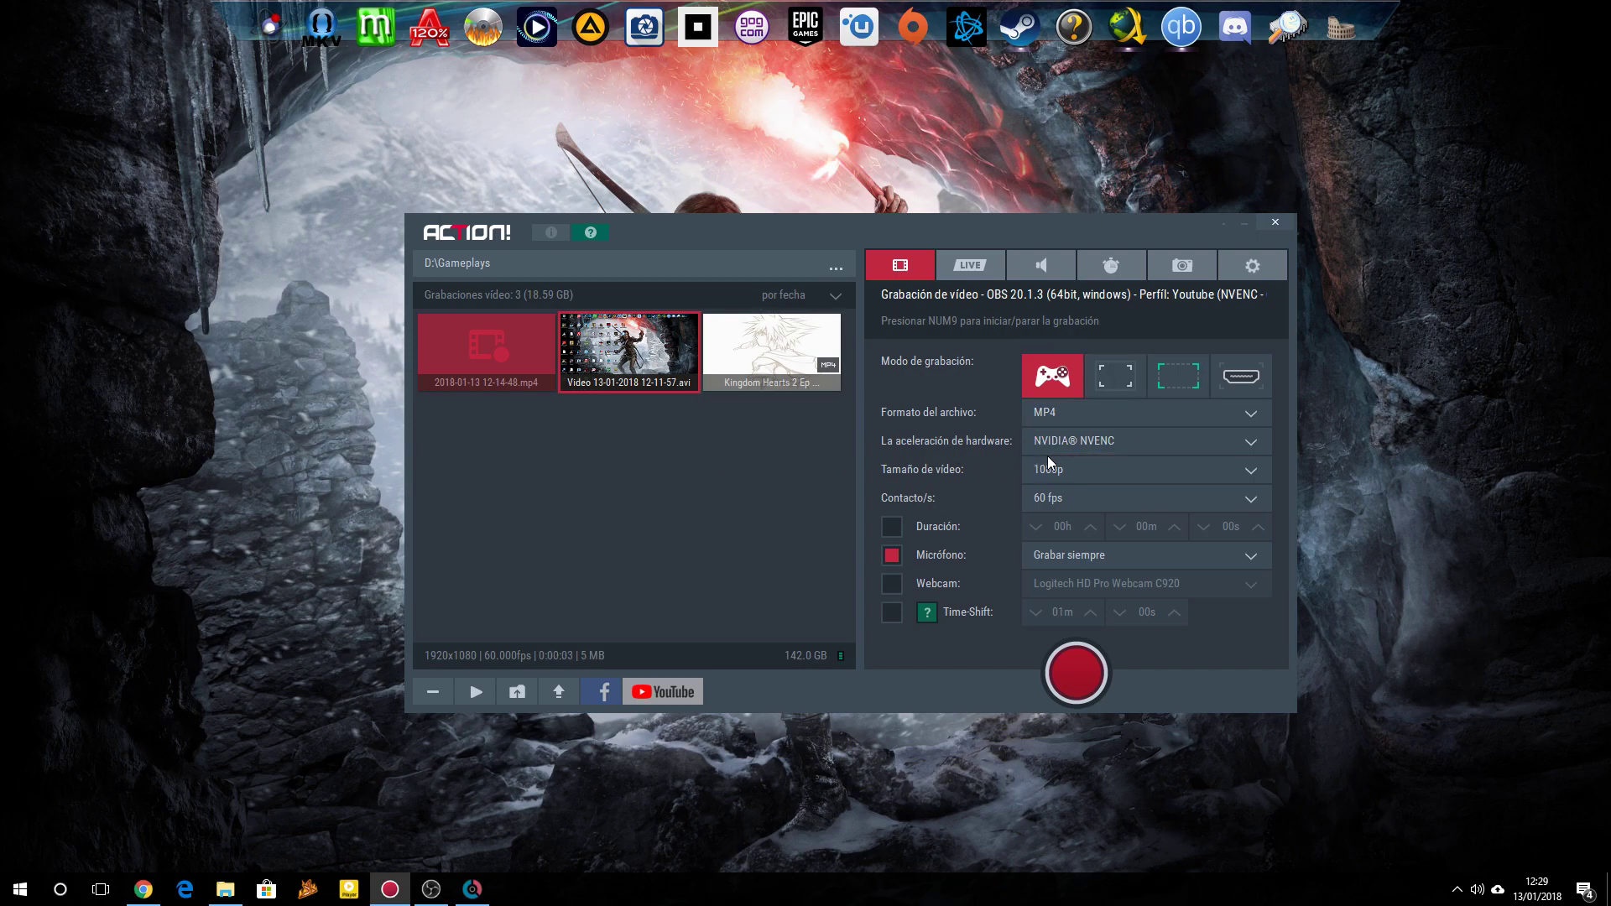
pyautogui.click(1080, 502)
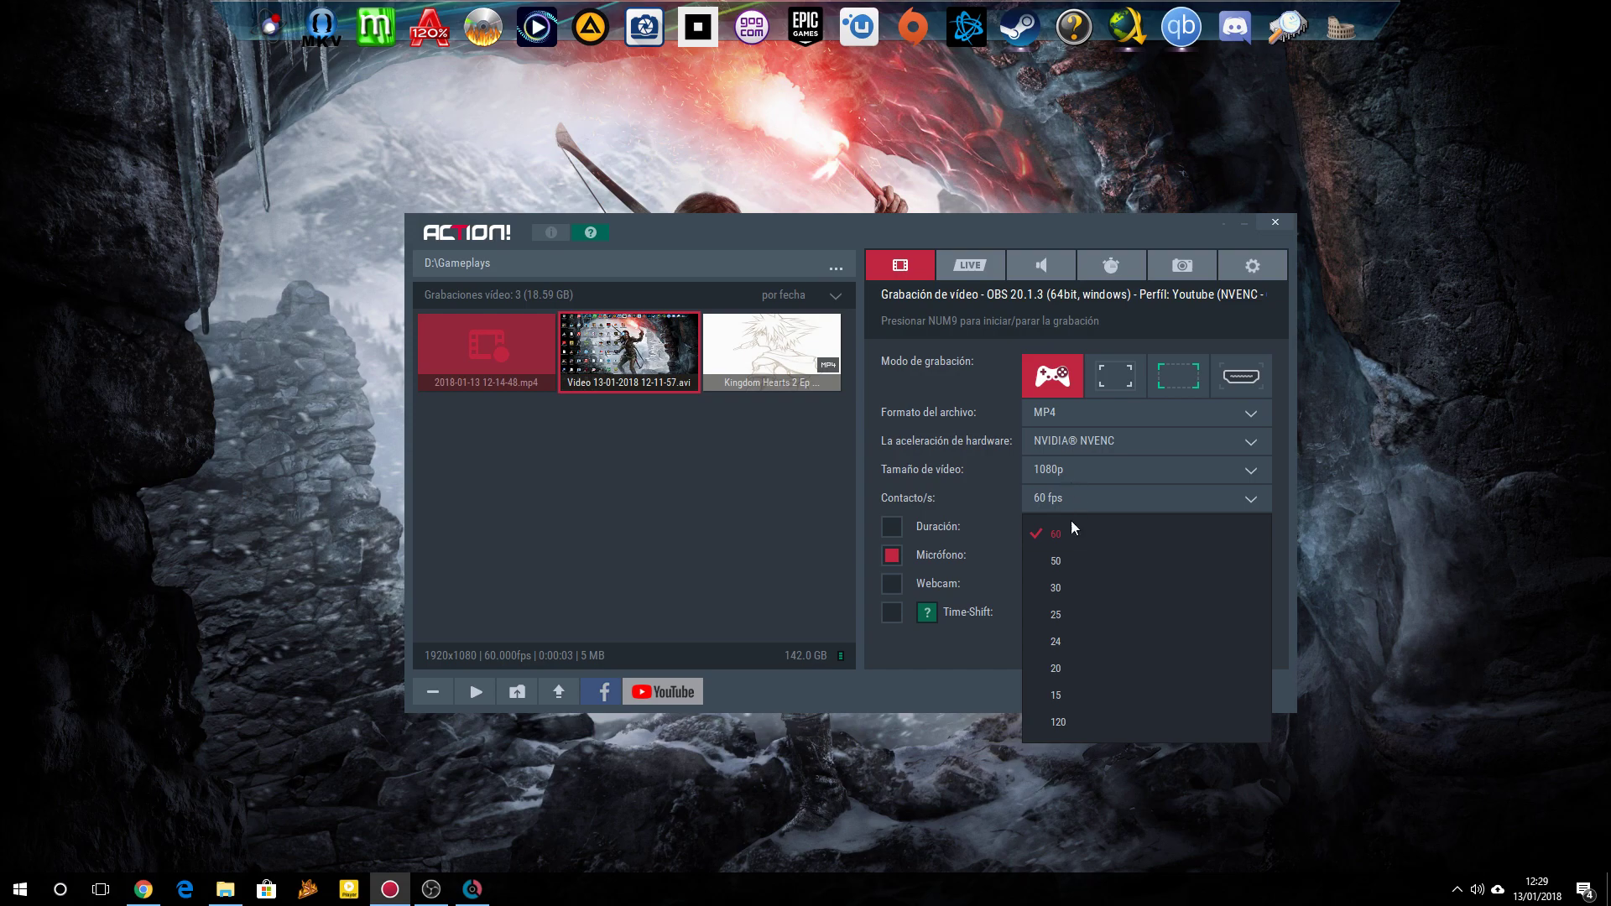
pyautogui.click(1077, 541)
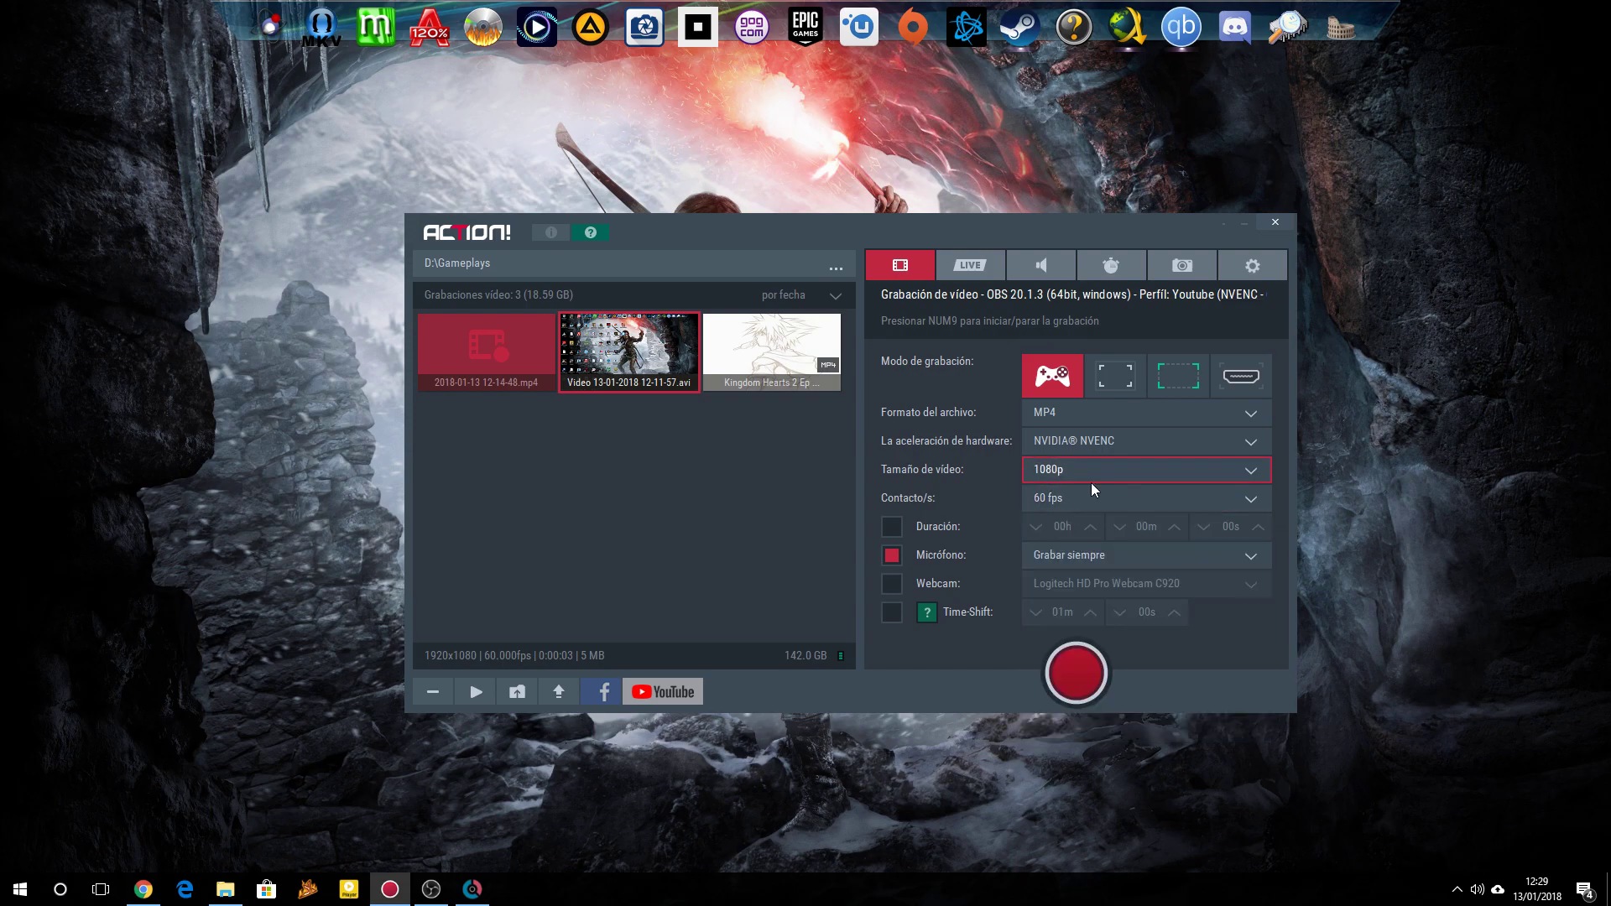
# Step: Try the recording duration limit, turn it back off and review the microphone recording modes, keeping Grabar siempre
pyautogui.click(891, 530)
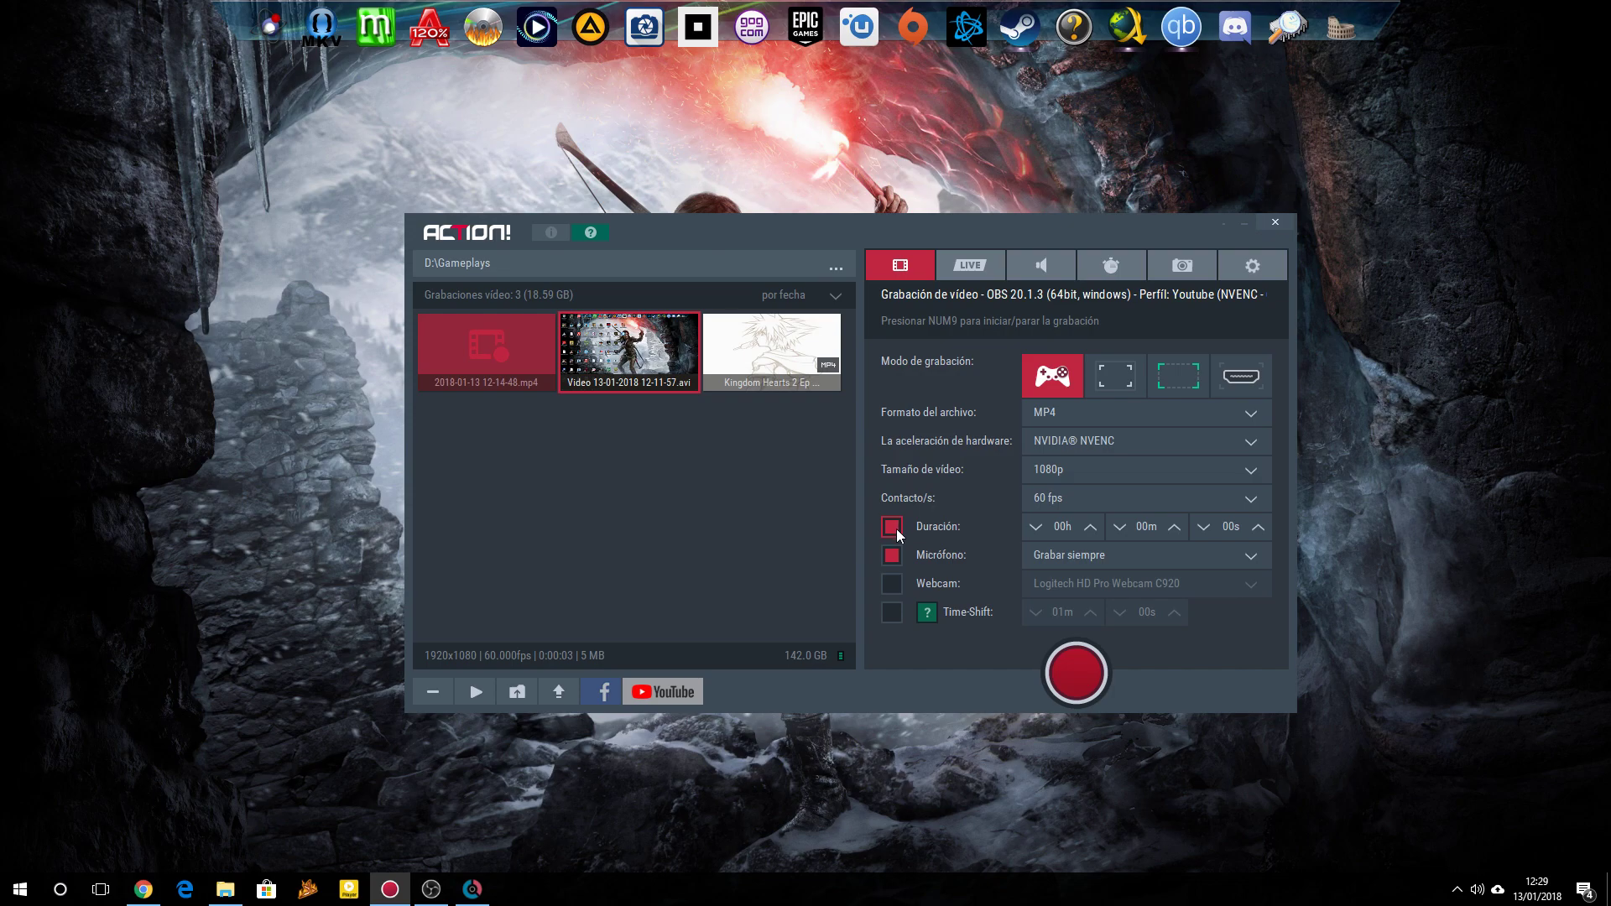
pyautogui.click(895, 529)
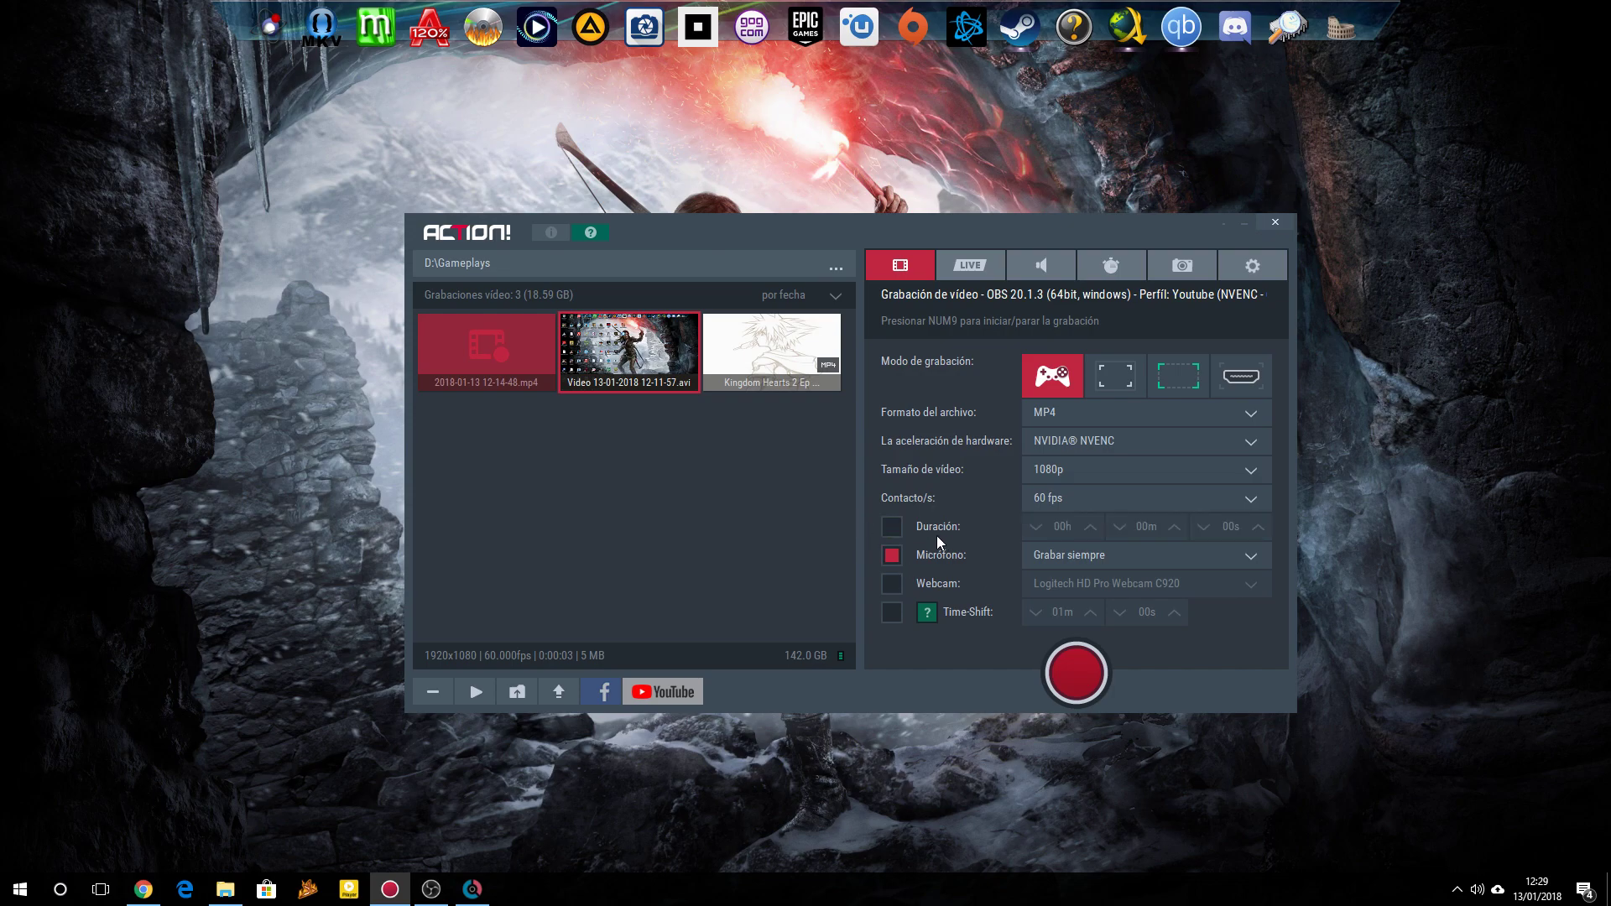
pyautogui.click(1083, 564)
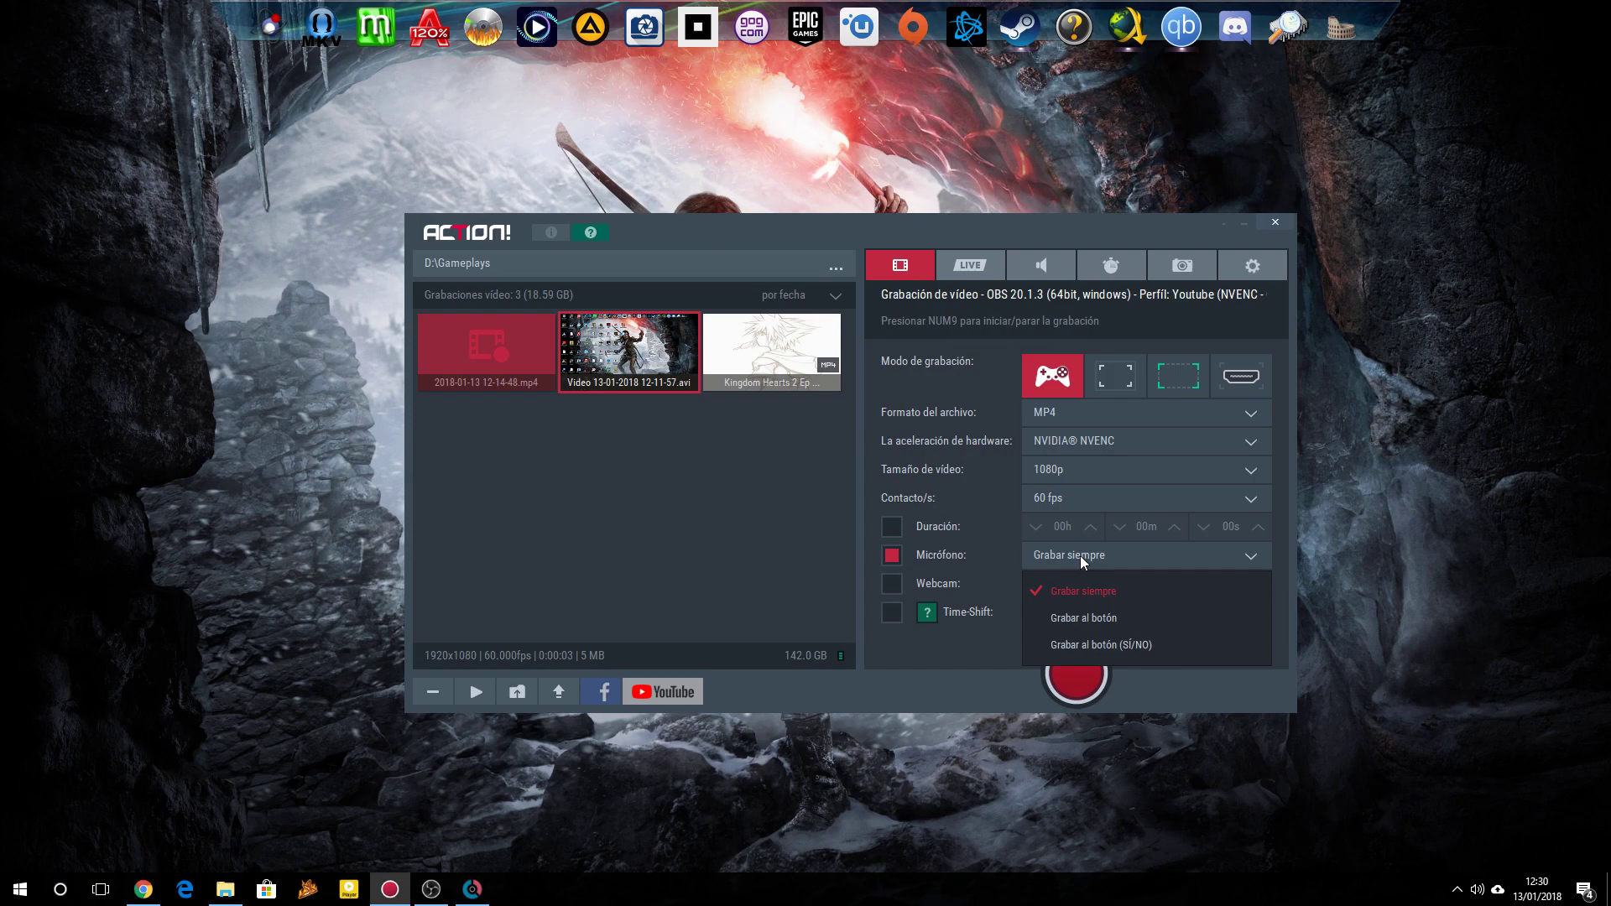
pyautogui.click(1080, 555)
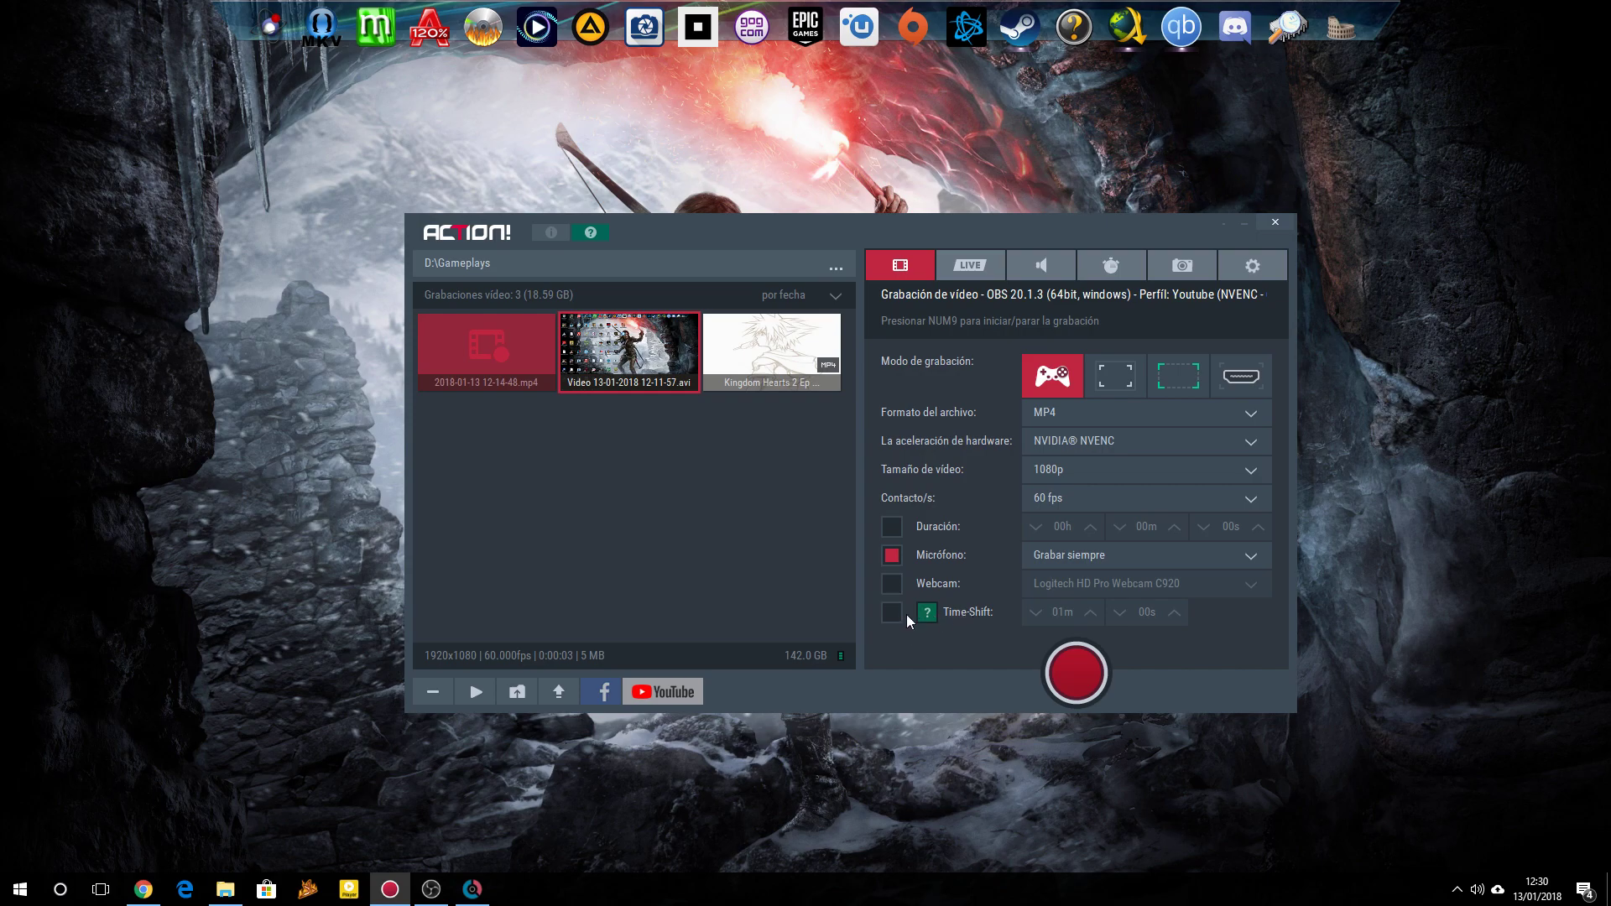
# Step: Open the Time-Shift help page in the browser and close it again
pyautogui.click(928, 614)
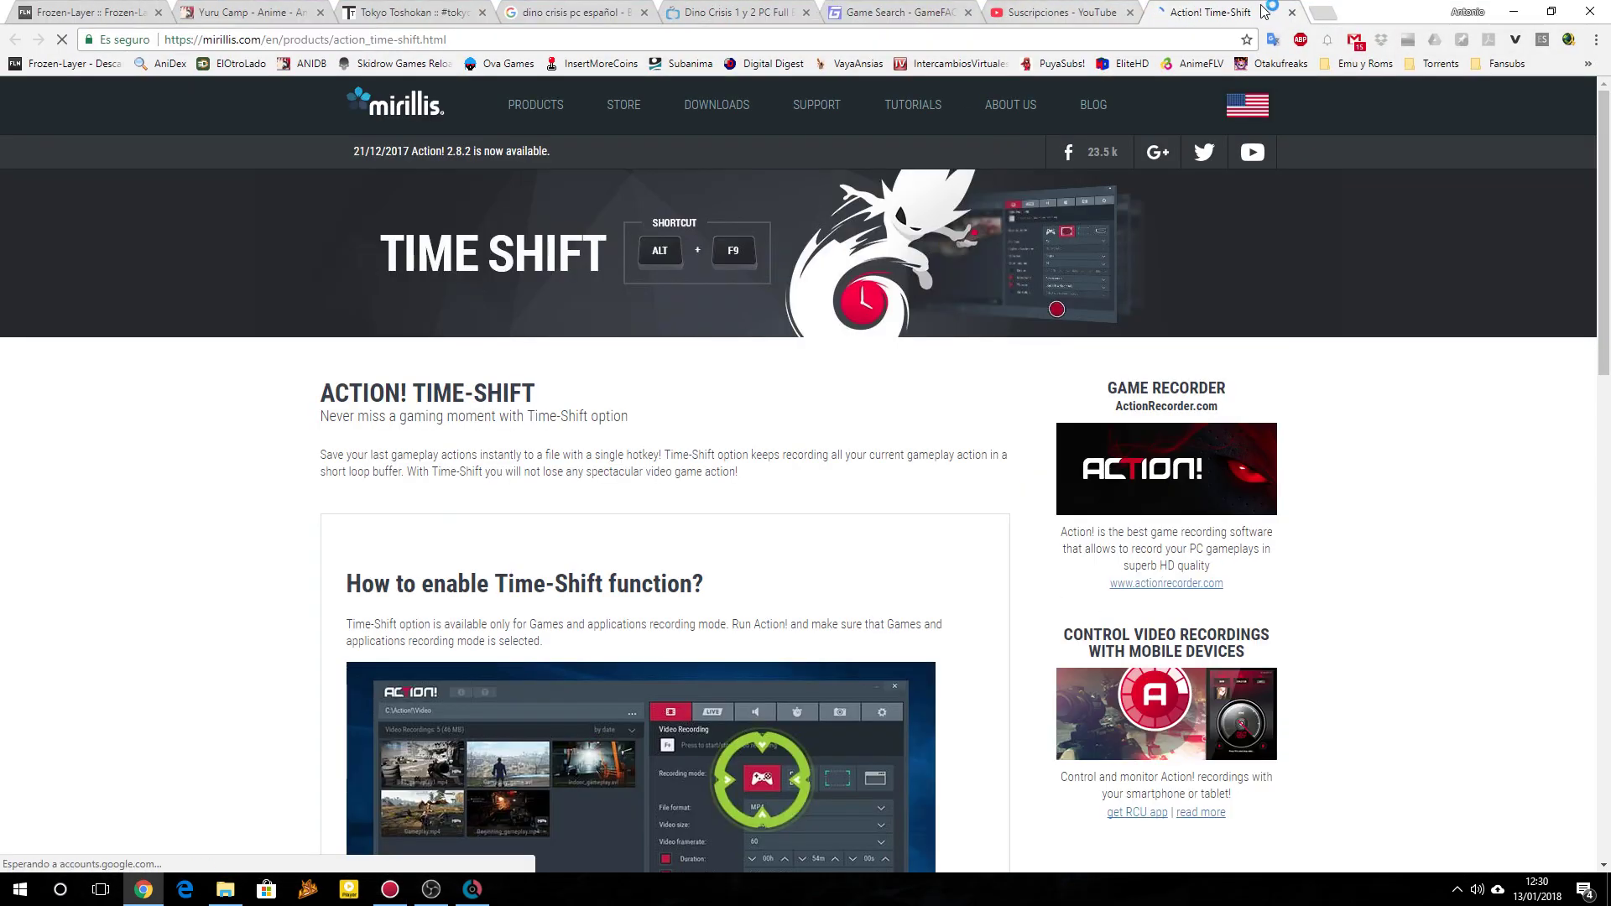
pyautogui.click(1290, 10)
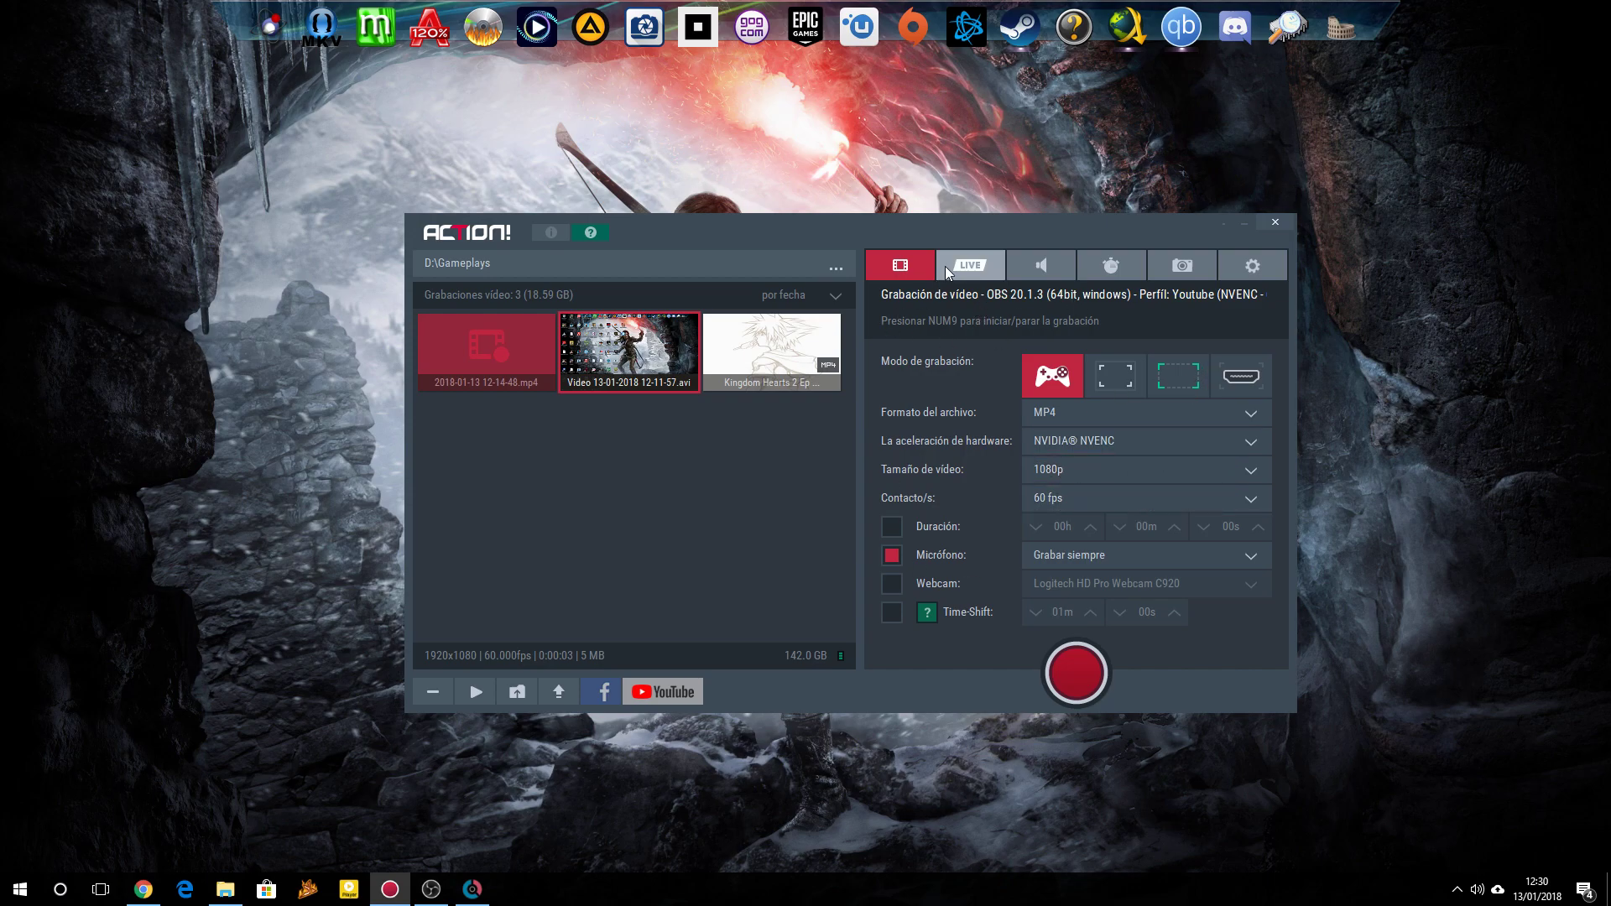
# Step: Enable LIVE Streaming to review its quality, bitrate and service settings, and disable it again
pyautogui.click(986, 268)
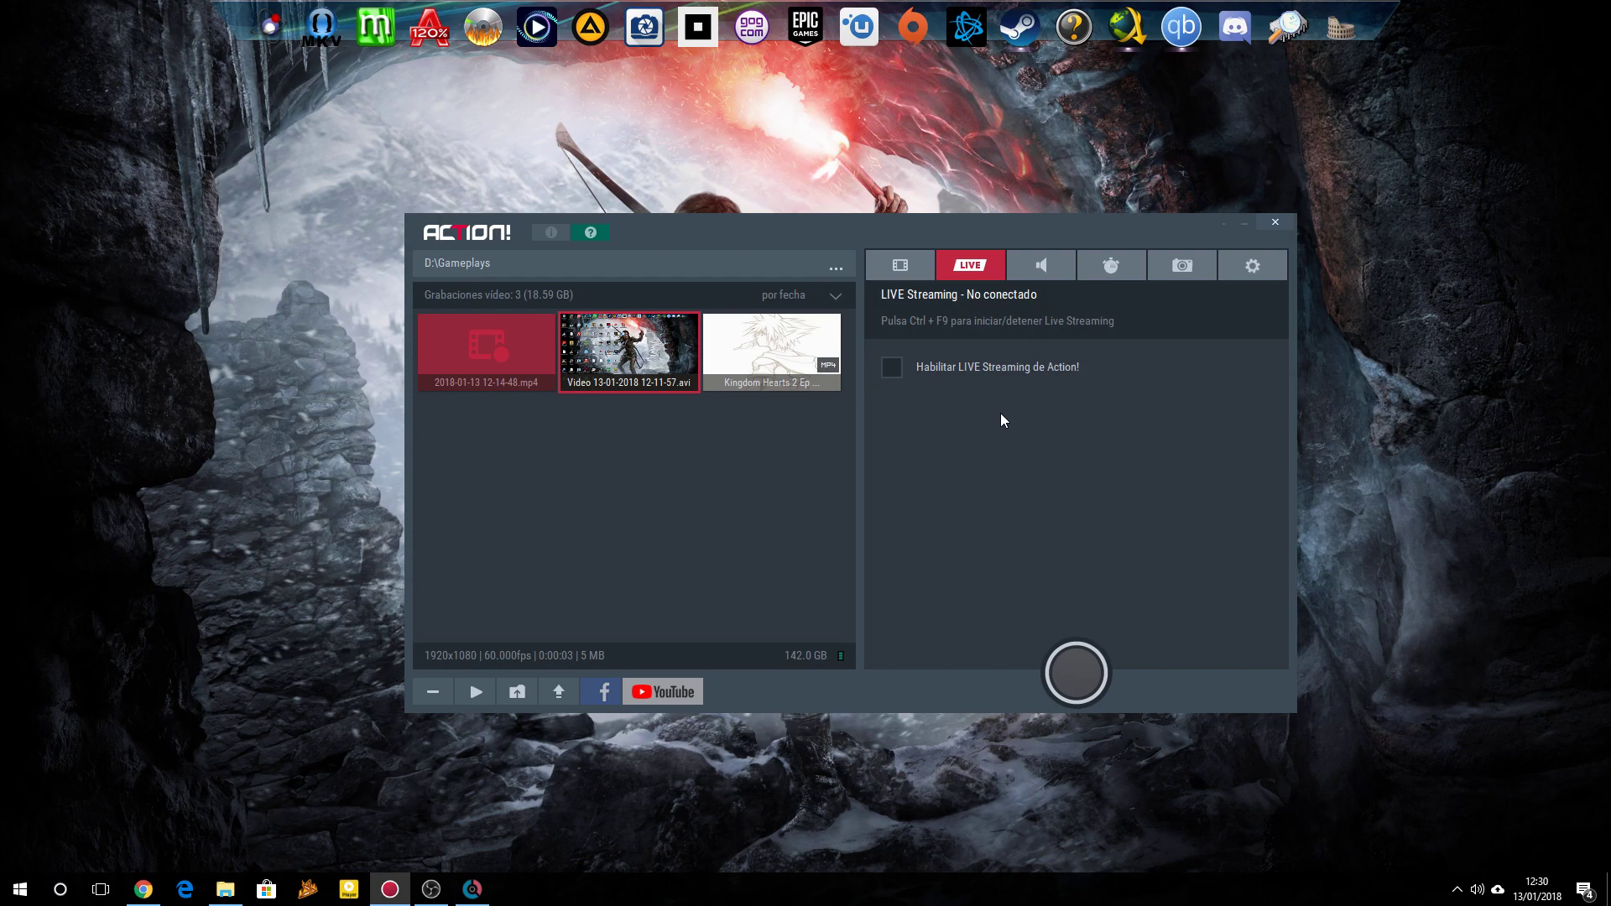
pyautogui.click(891, 368)
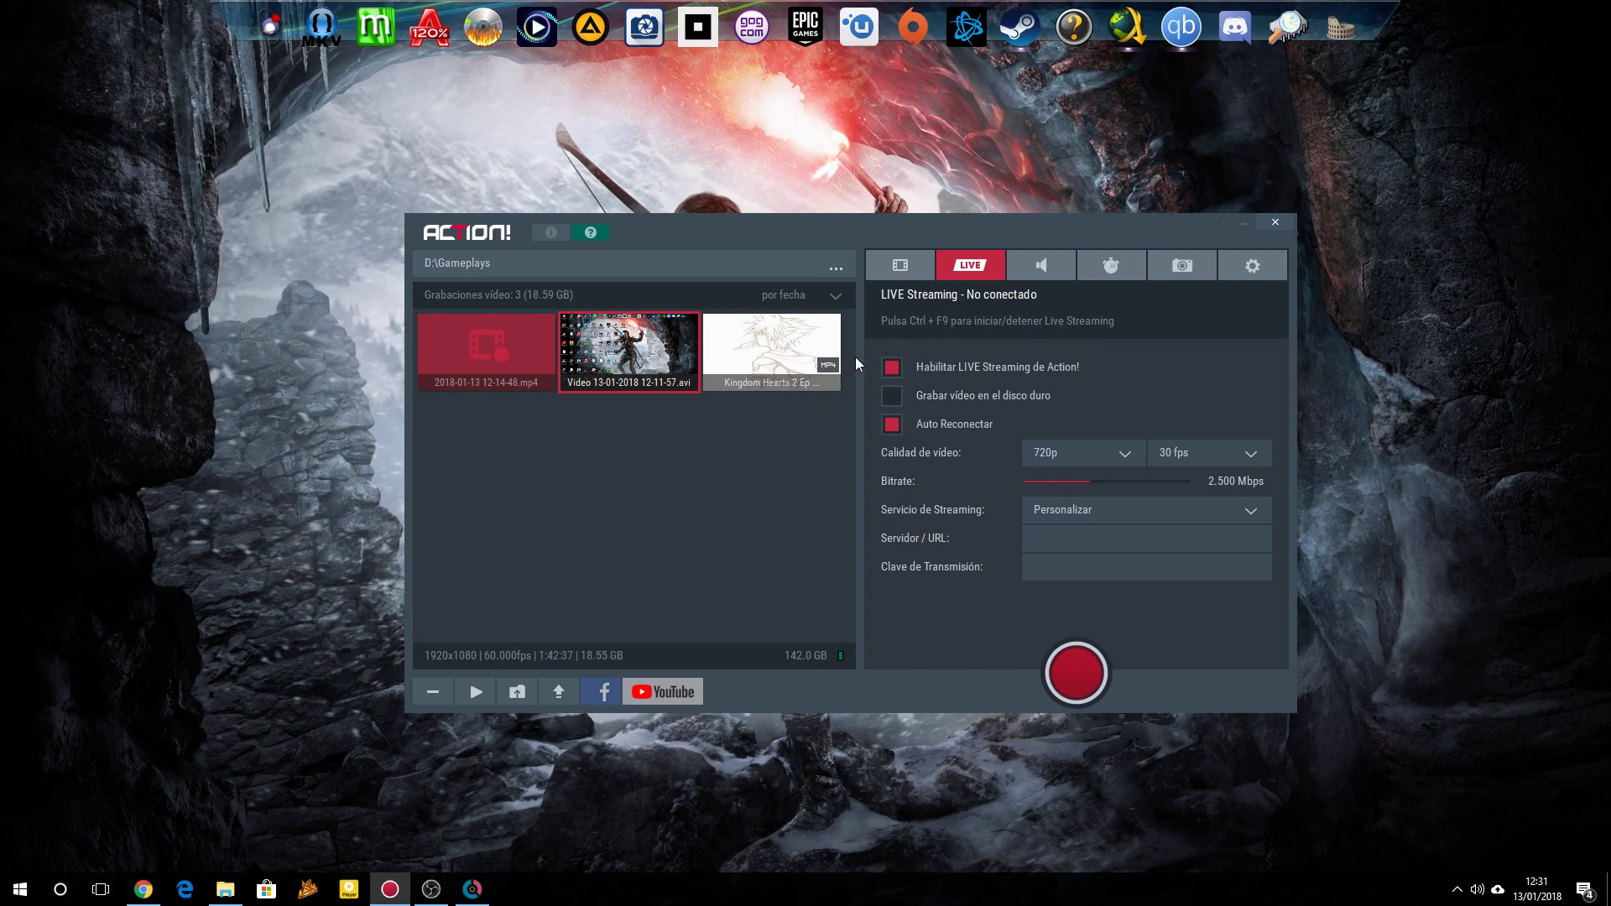
pyautogui.click(891, 367)
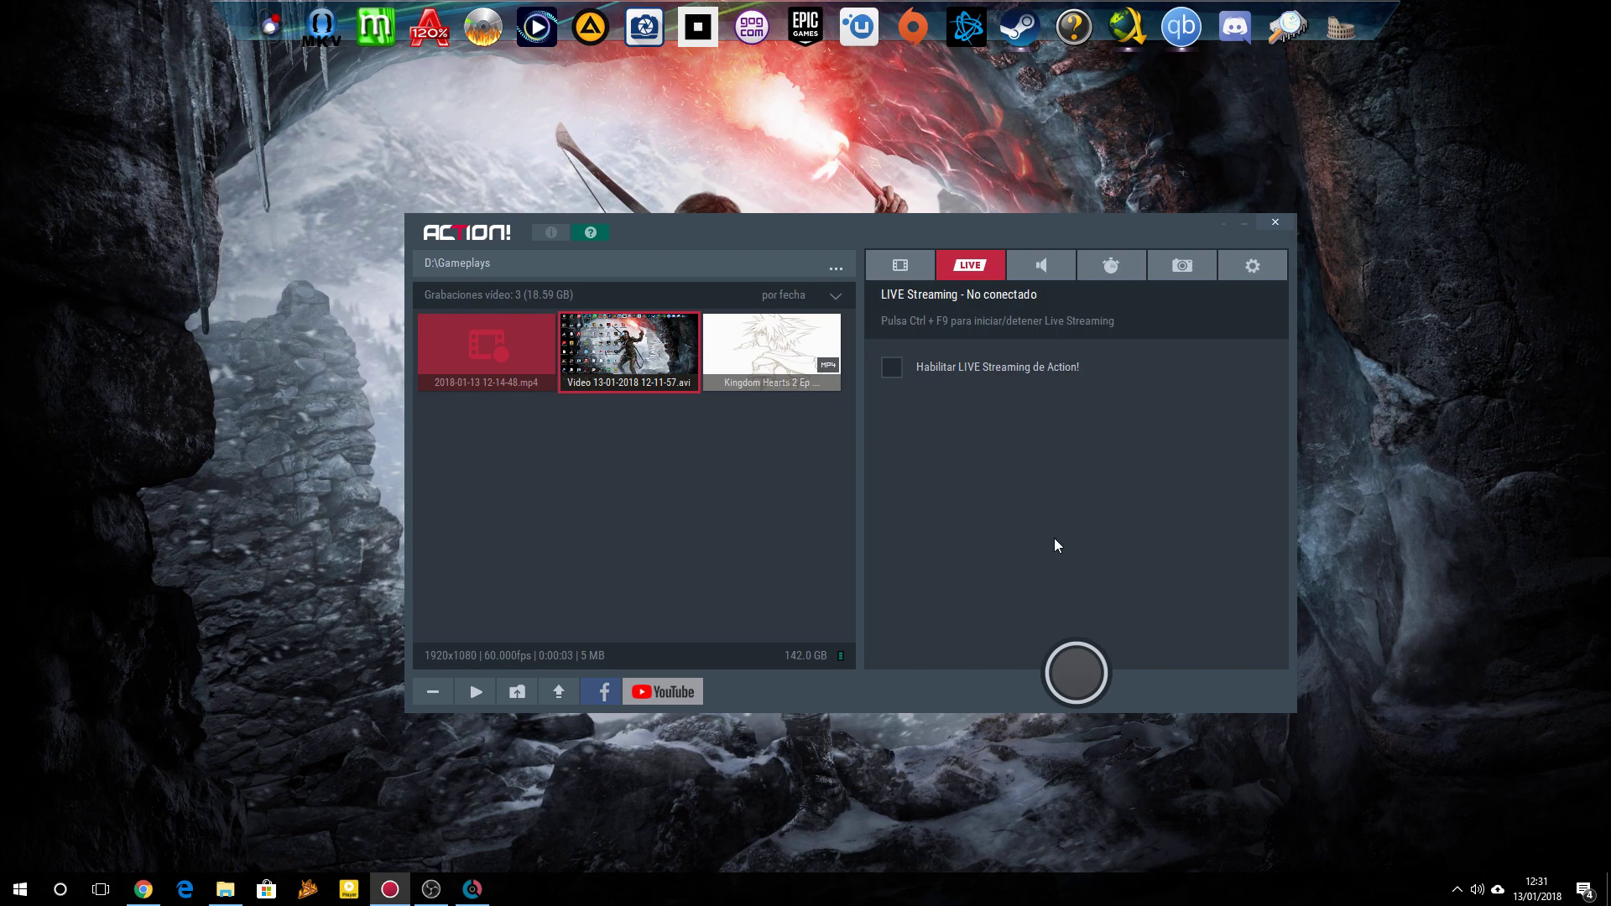
# Step: Review the output formats for sound recording, keeping MP4 Audio
pyautogui.click(1047, 274)
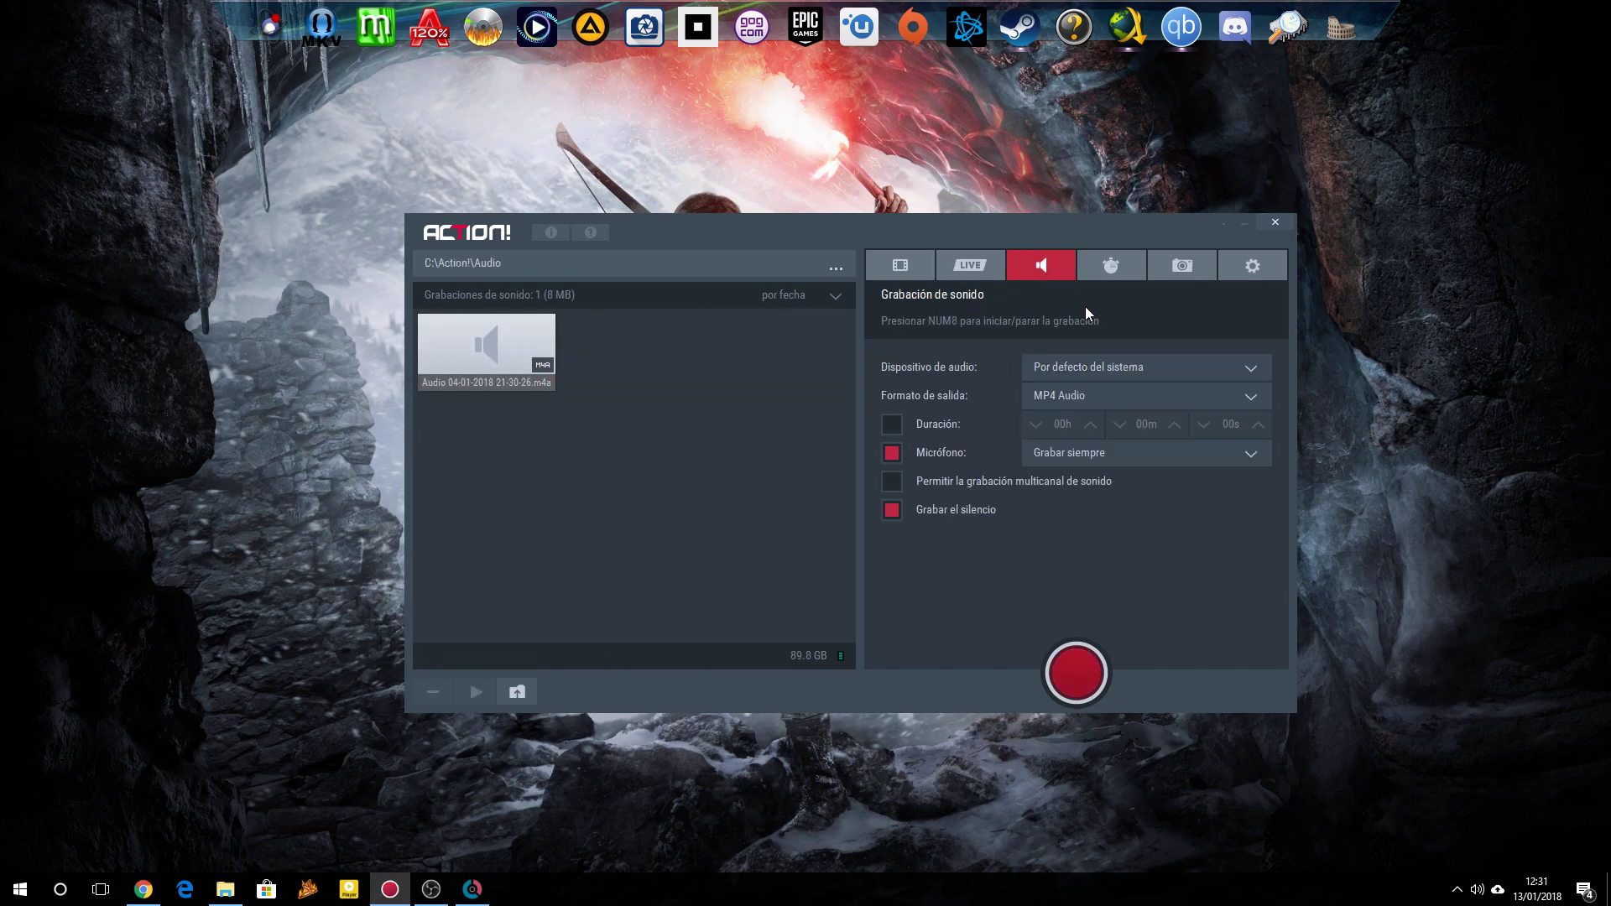
pyautogui.click(1042, 398)
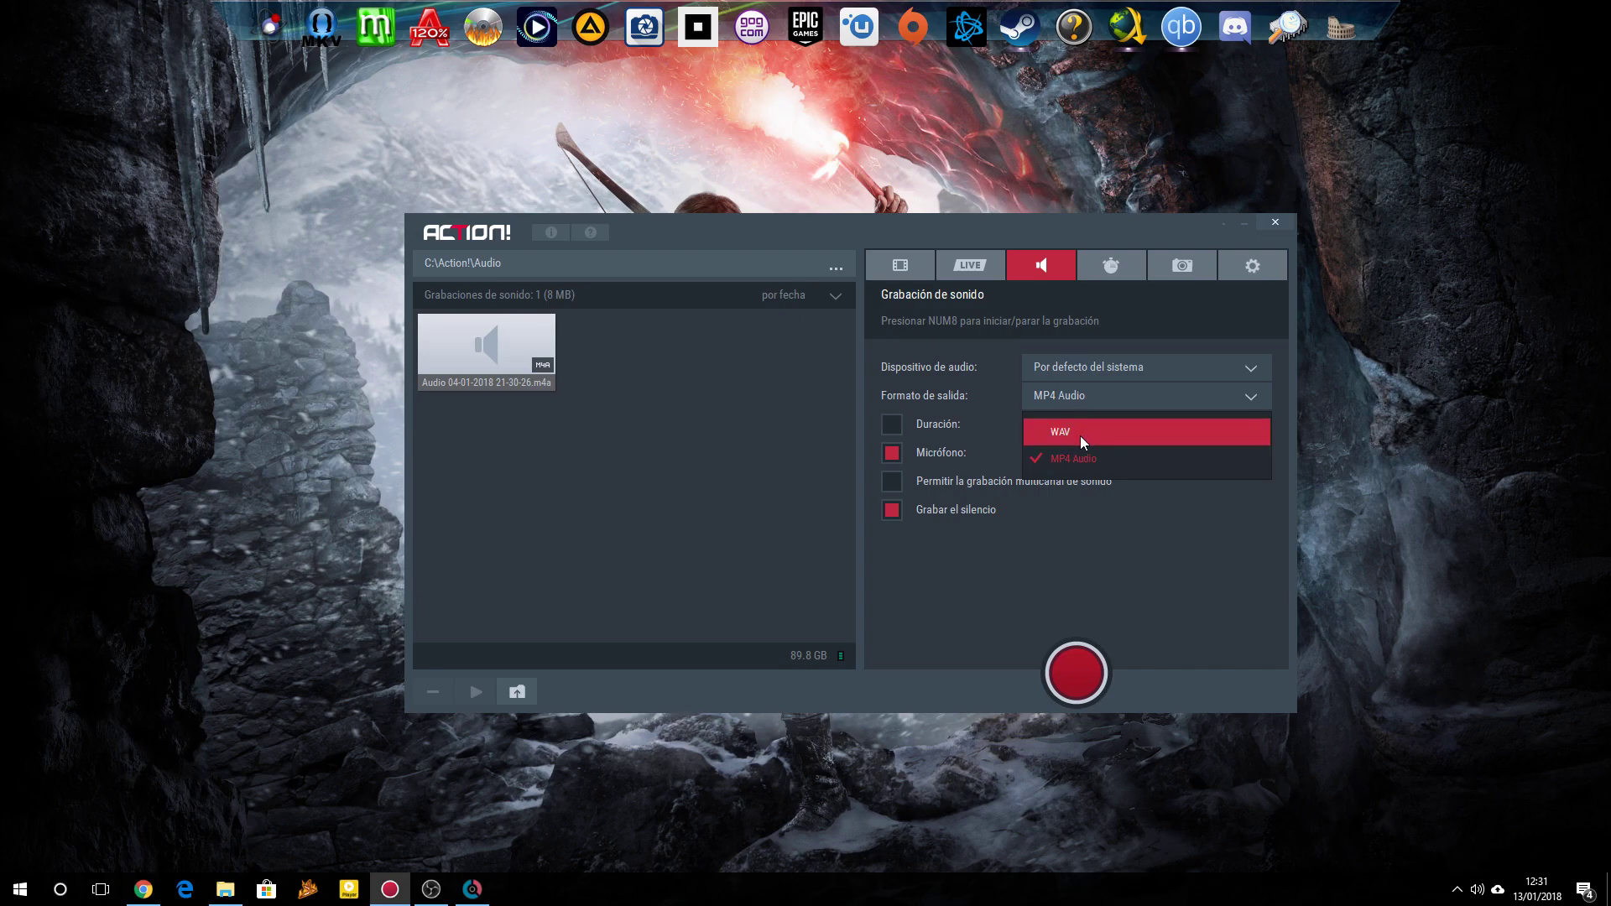
pyautogui.click(1076, 459)
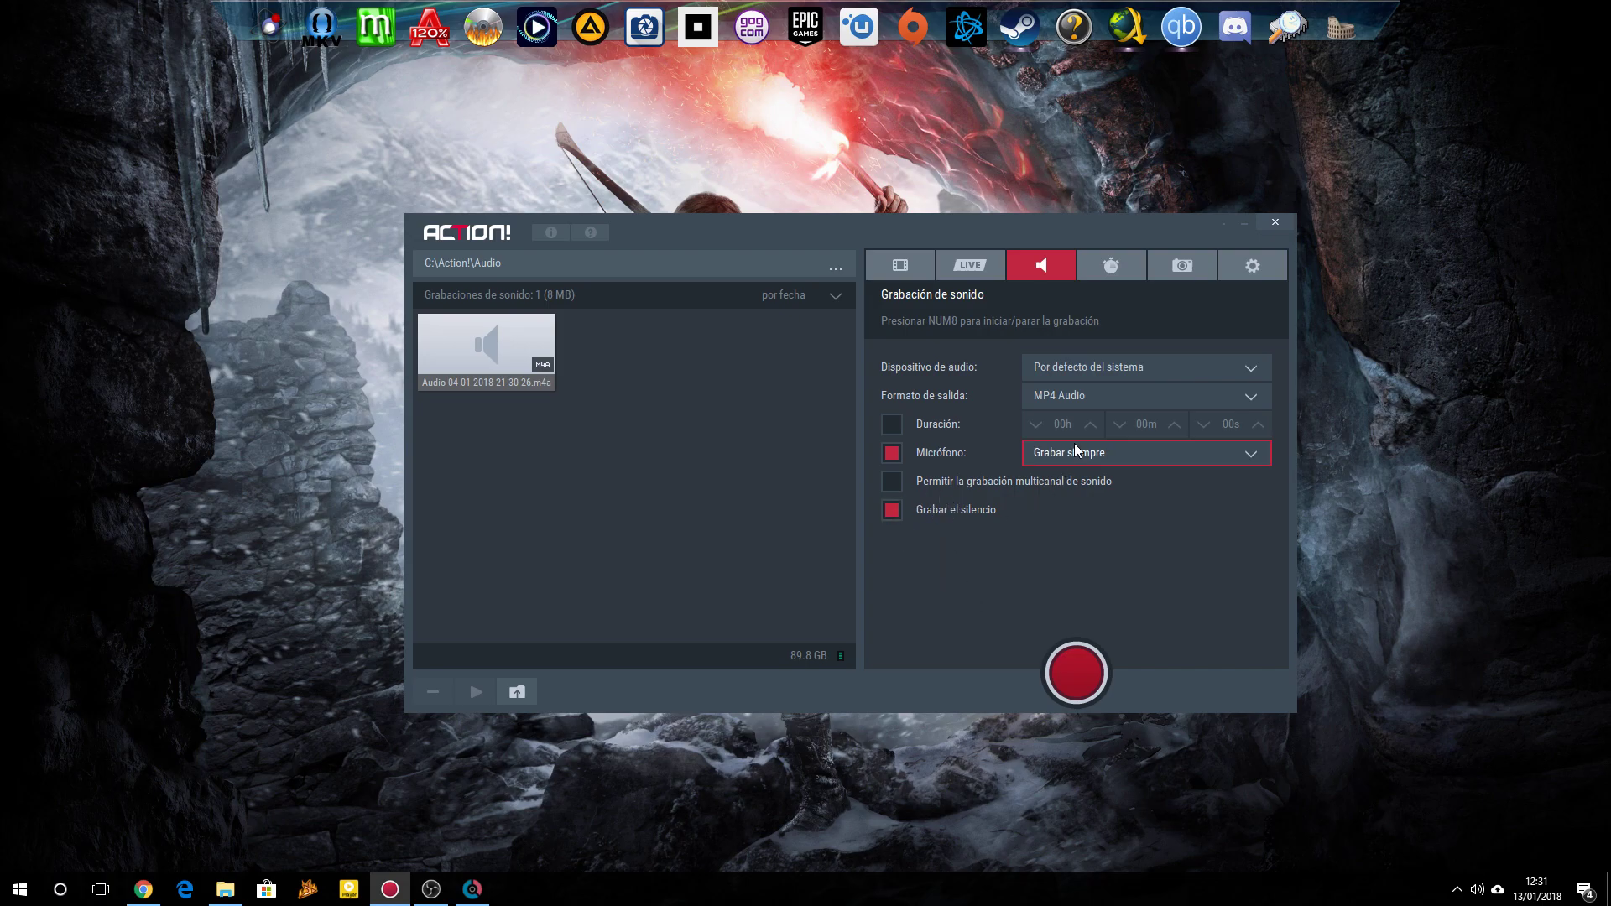
# Step: Look through the benchmark and screenshot sections, revisit the video recording section and show the general settings
pyautogui.click(1117, 267)
pyautogui.click(1174, 273)
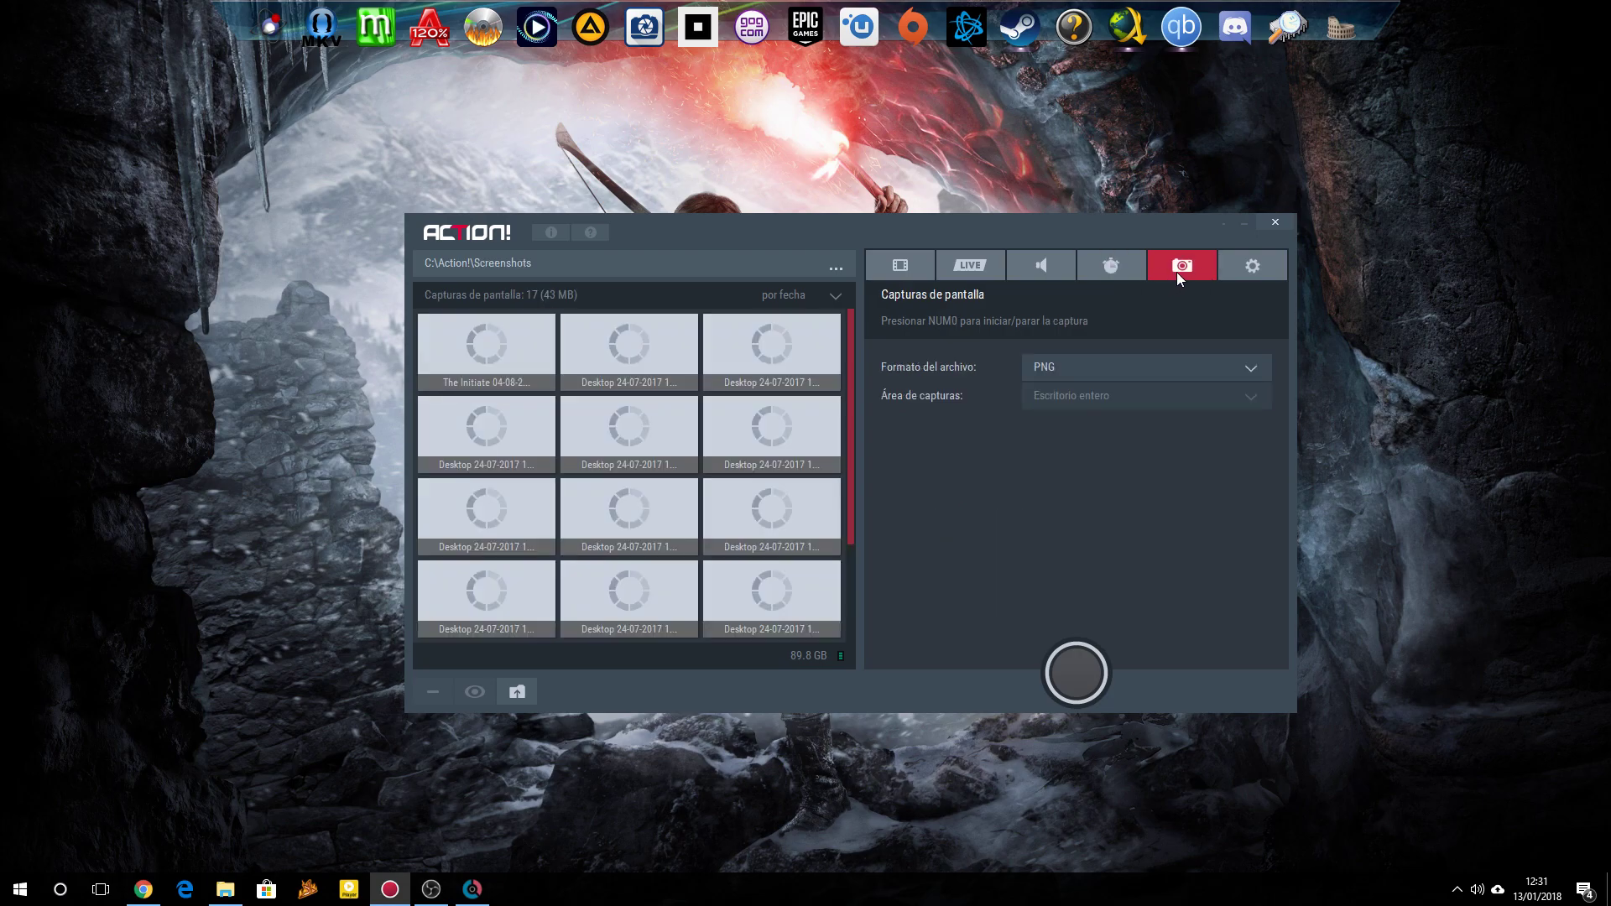
pyautogui.click(1251, 267)
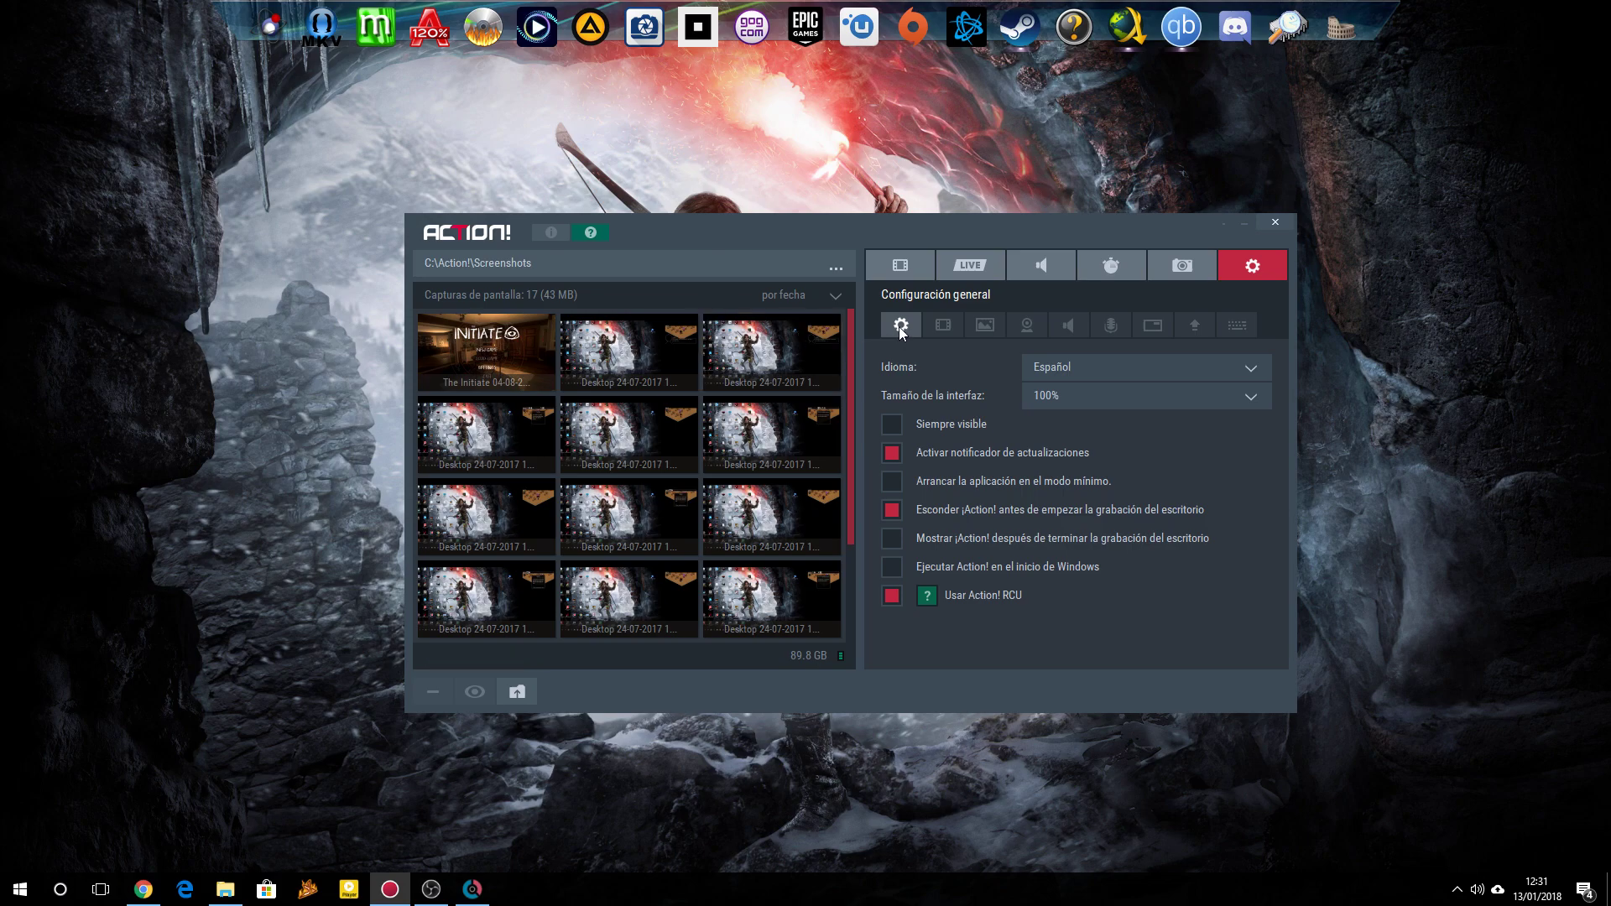
pyautogui.click(902, 267)
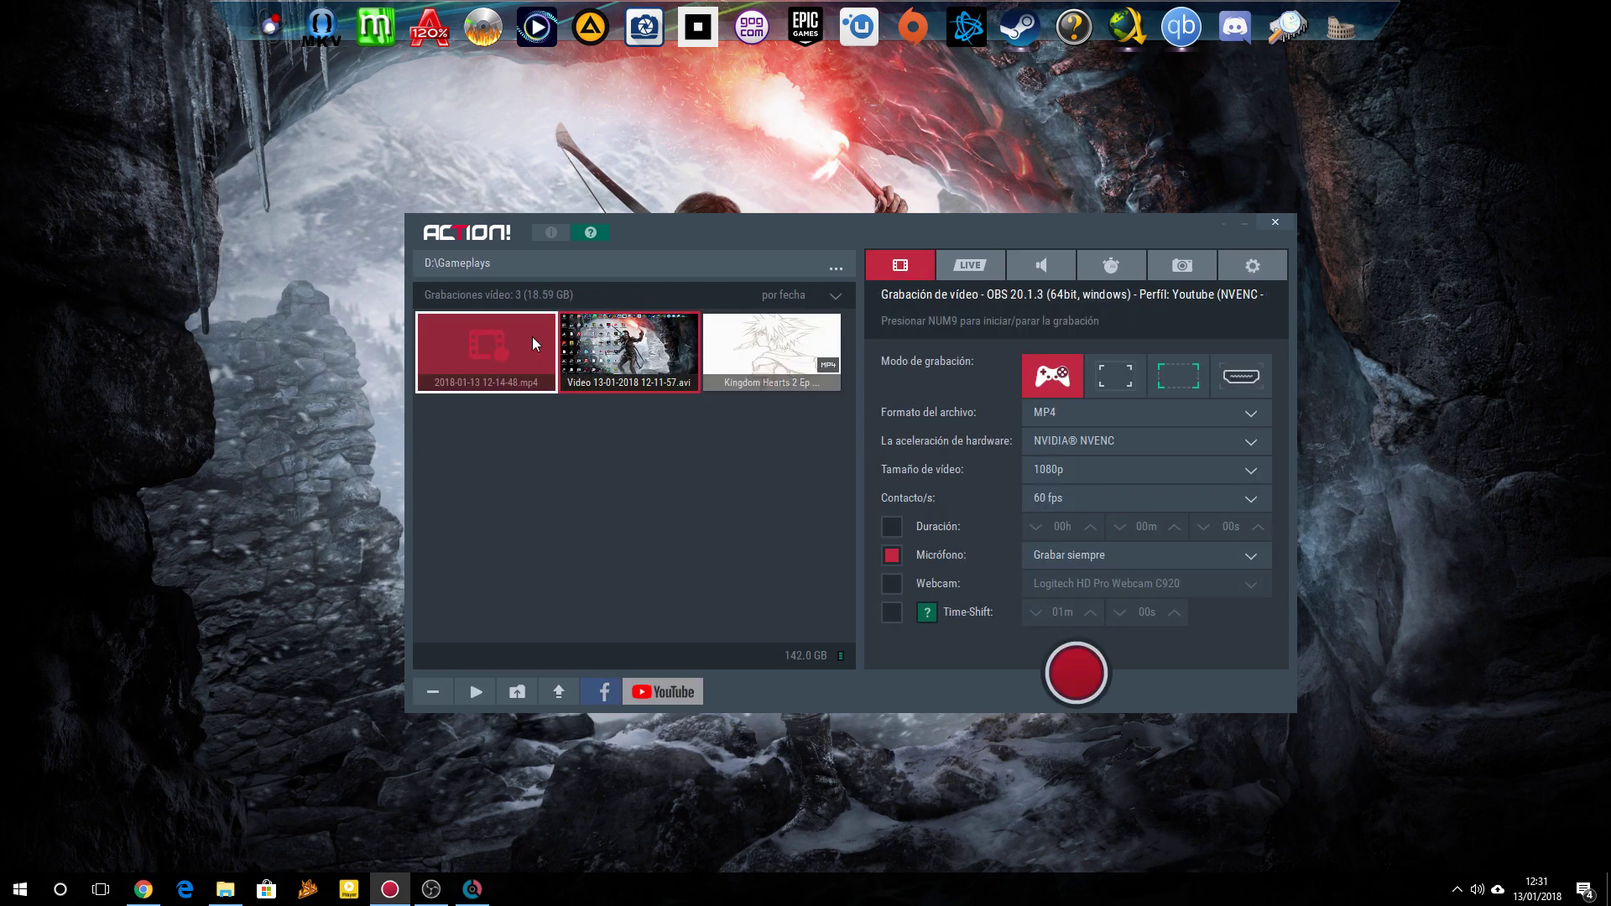
pyautogui.click(1259, 273)
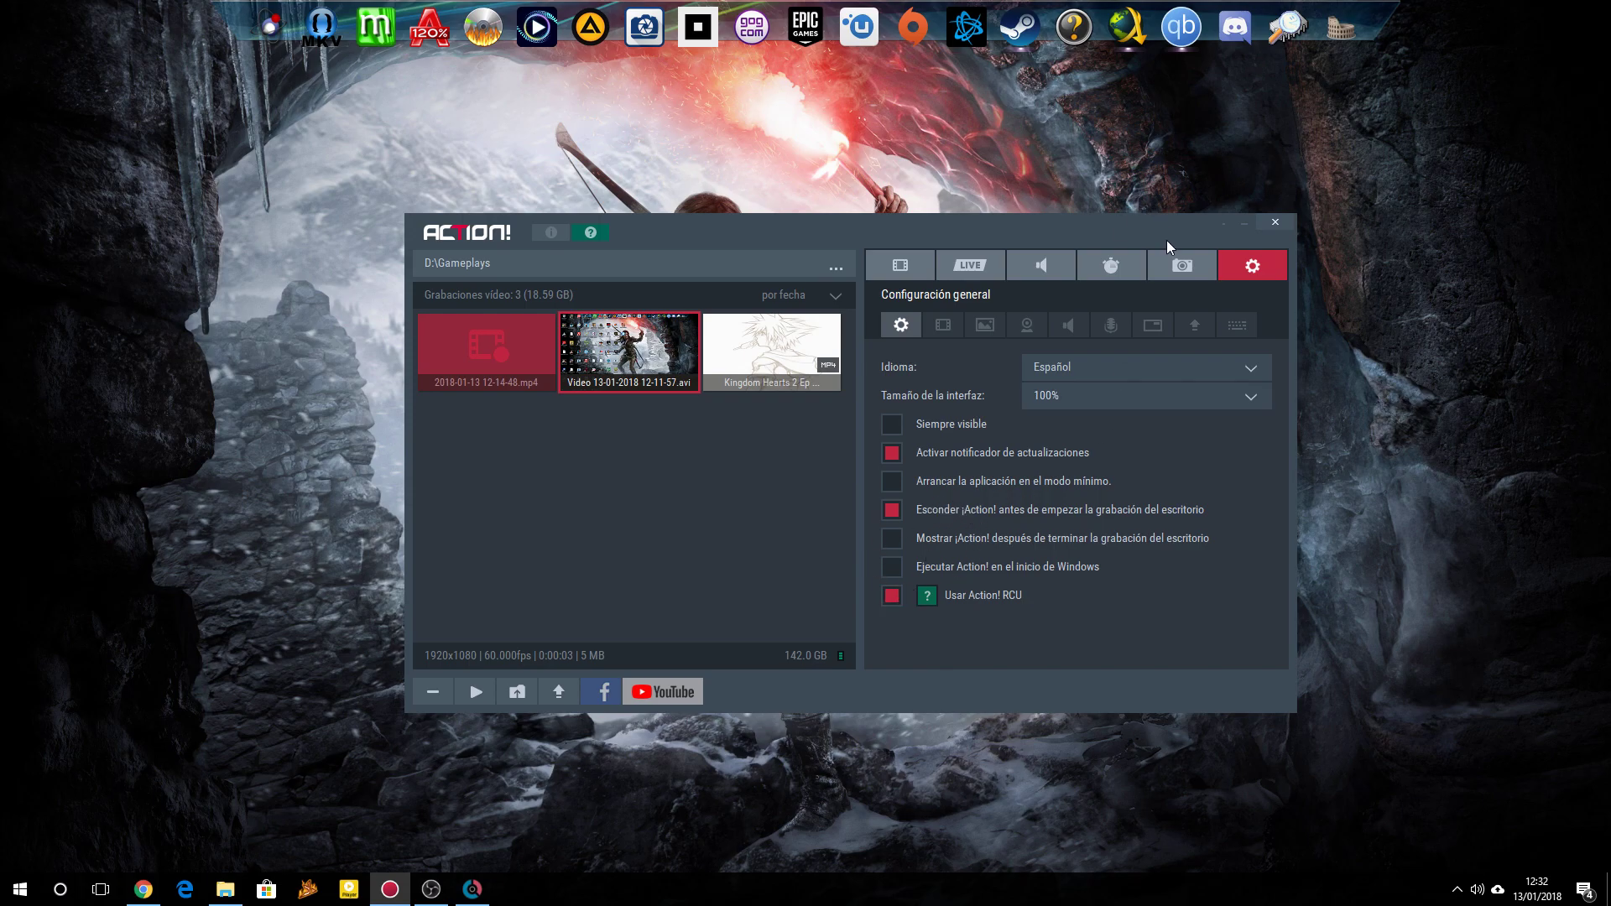
# Step: Minimise the recorder window and restore it from the system tray
pyautogui.click(1223, 223)
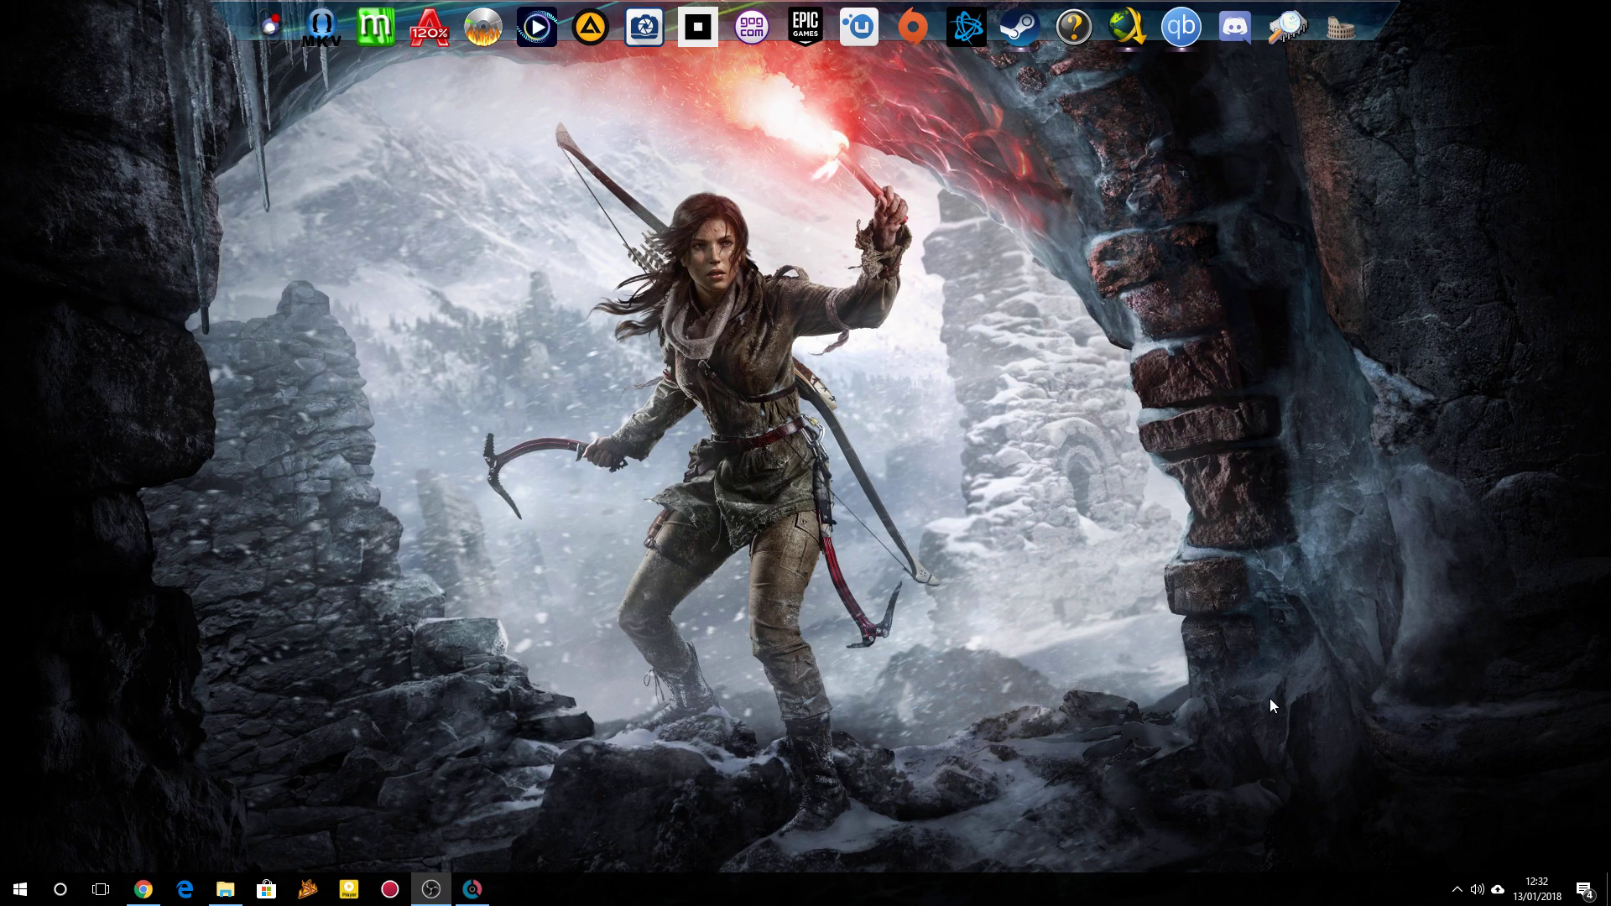
pyautogui.click(1460, 889)
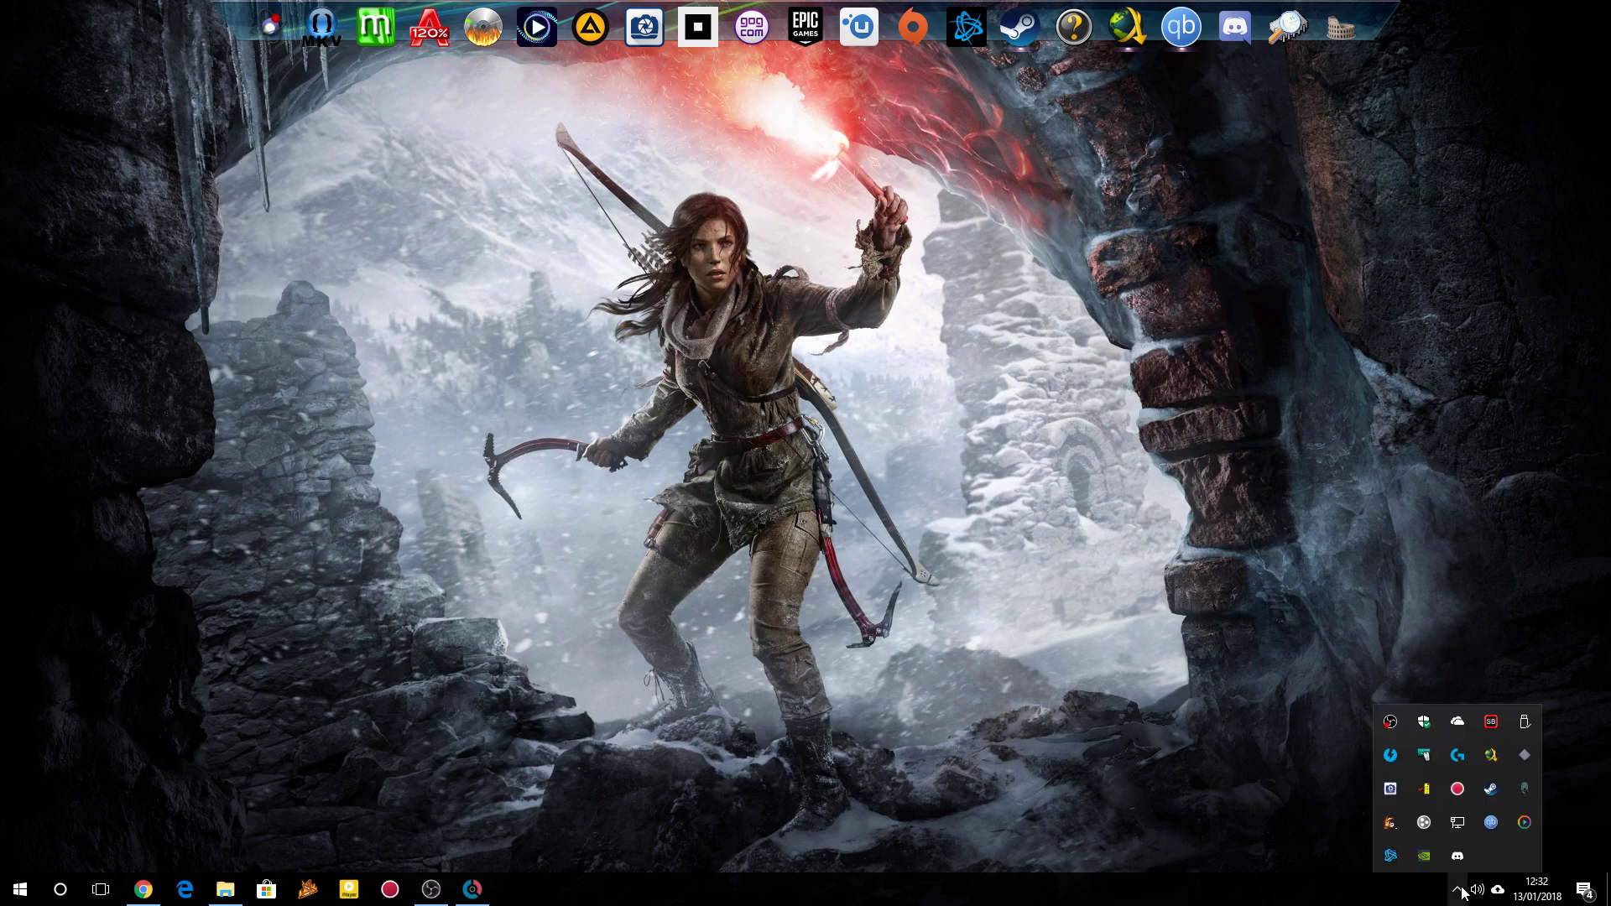
pyautogui.click(1458, 792)
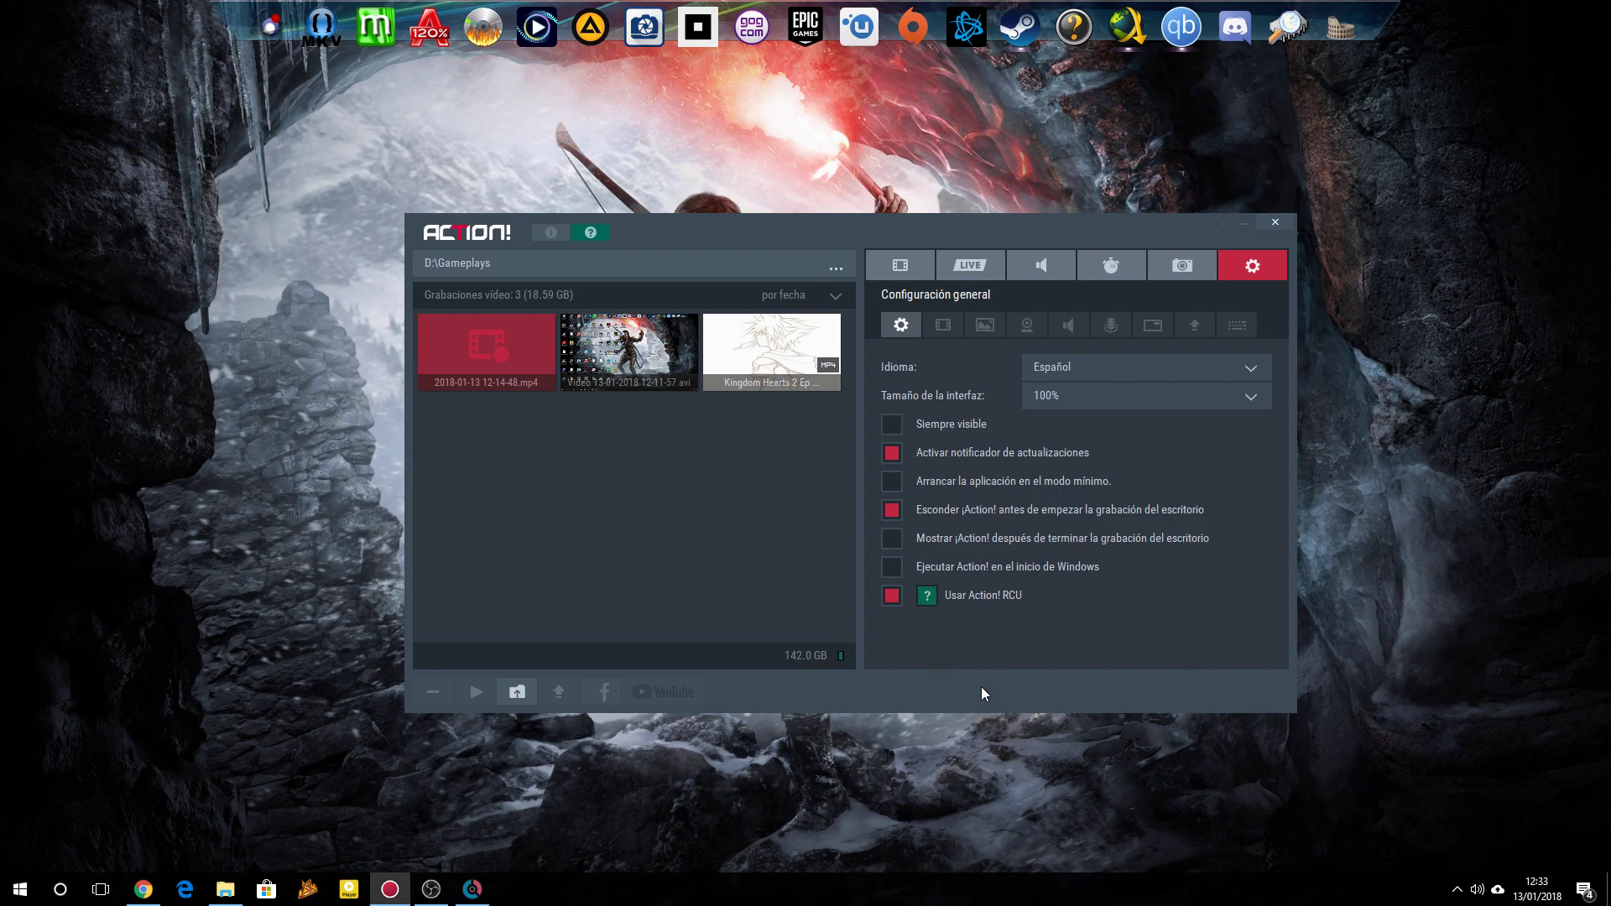
# Step: Review the quality levels and MP4 bitrate in the video recording settings, keeping Ultra quality and 40% bitrate
pyautogui.click(944, 328)
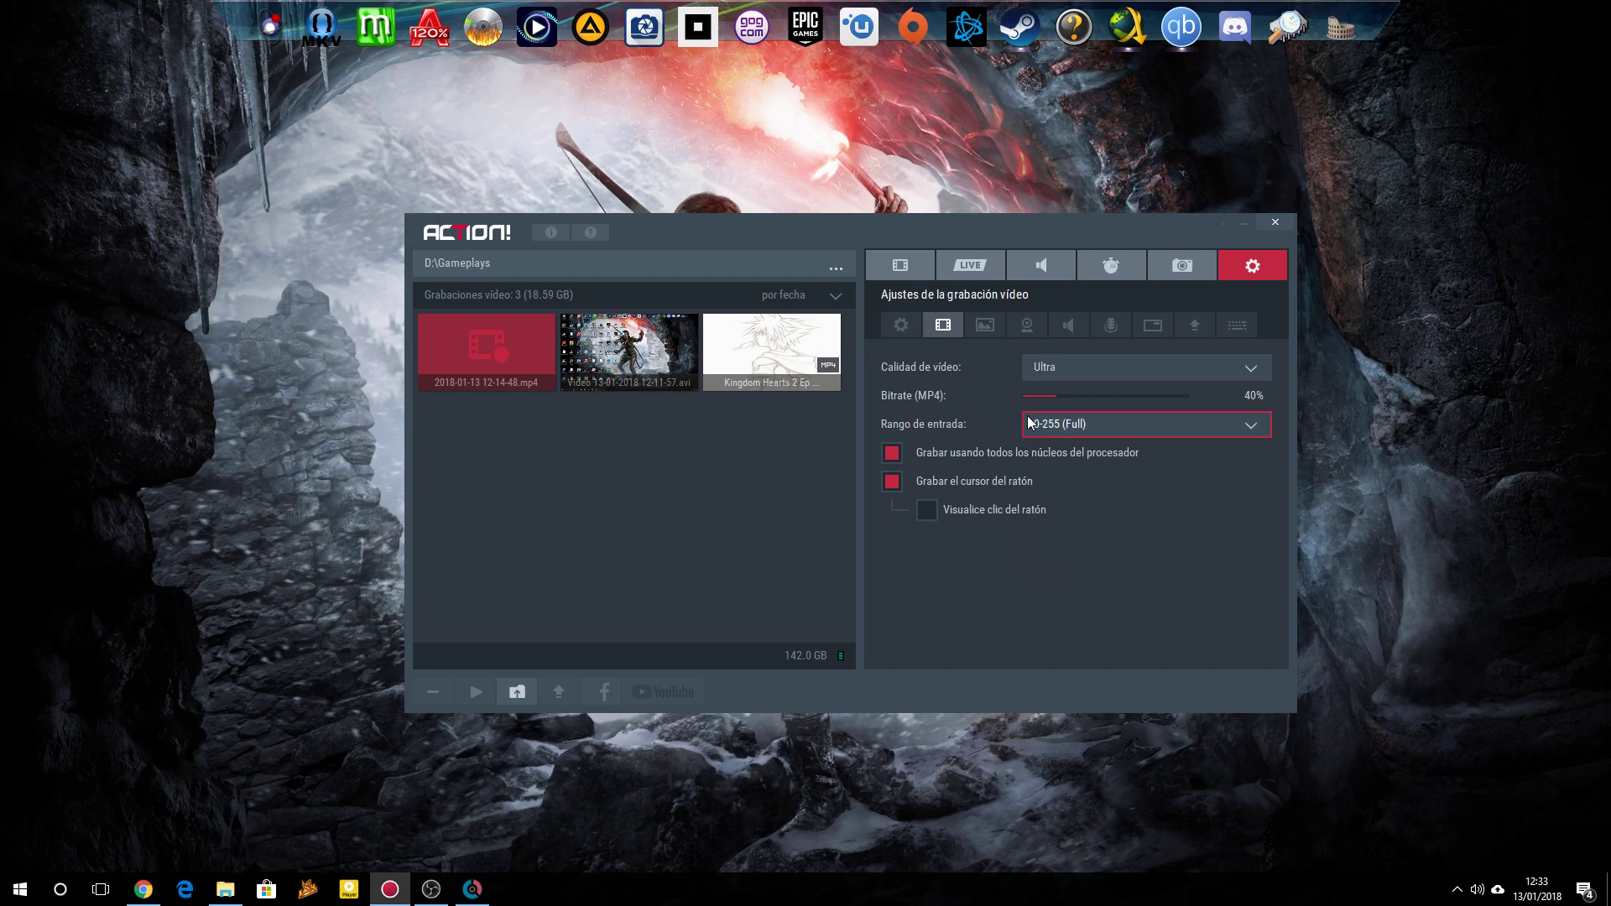
pyautogui.click(1081, 367)
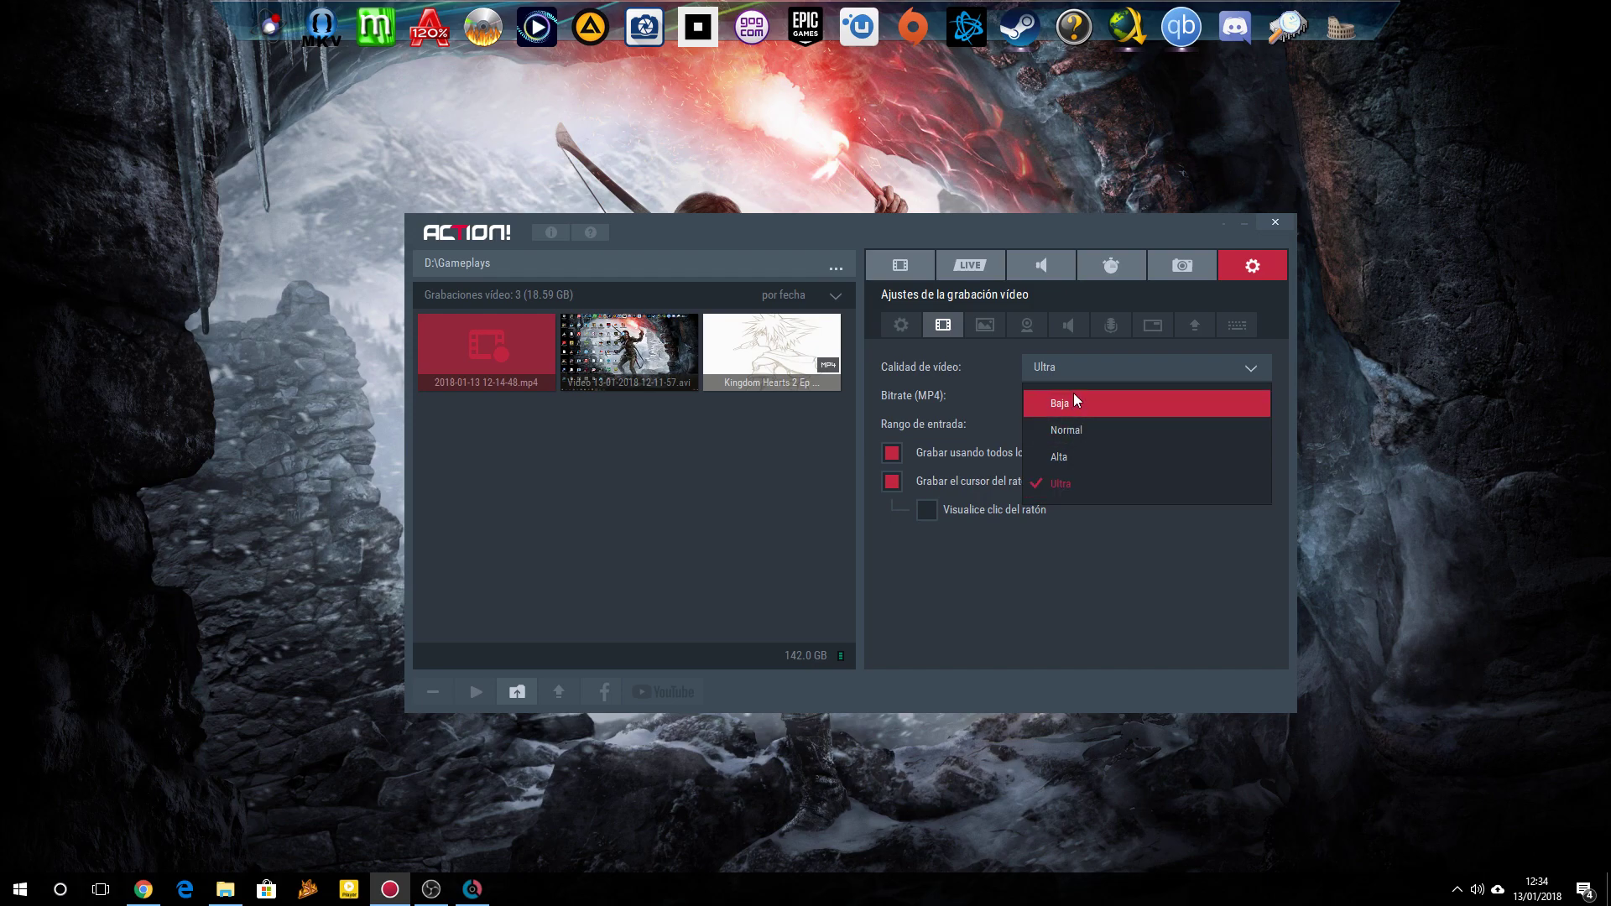
pyautogui.click(1077, 485)
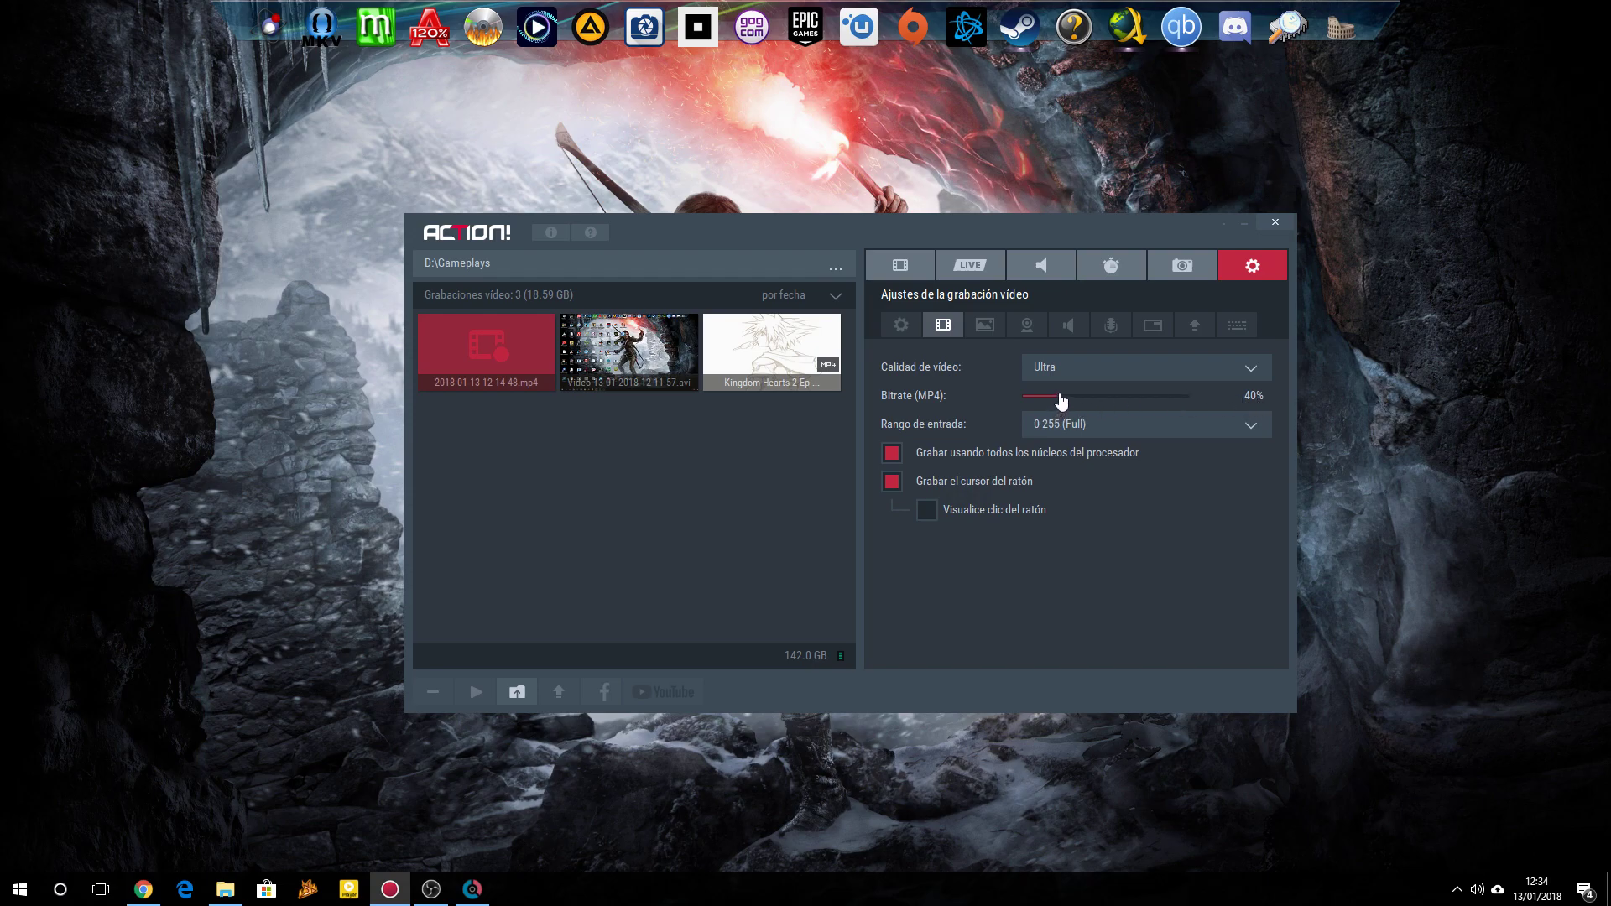
pyautogui.moveTo(1054, 410)
pyautogui.mouseDown()
pyautogui.moveTo(1223, 403)
pyautogui.moveTo(971, 388)
pyautogui.moveTo(1266, 395)
pyautogui.moveTo(1061, 407)
pyautogui.mouseUp()
pyautogui.click(630, 349)
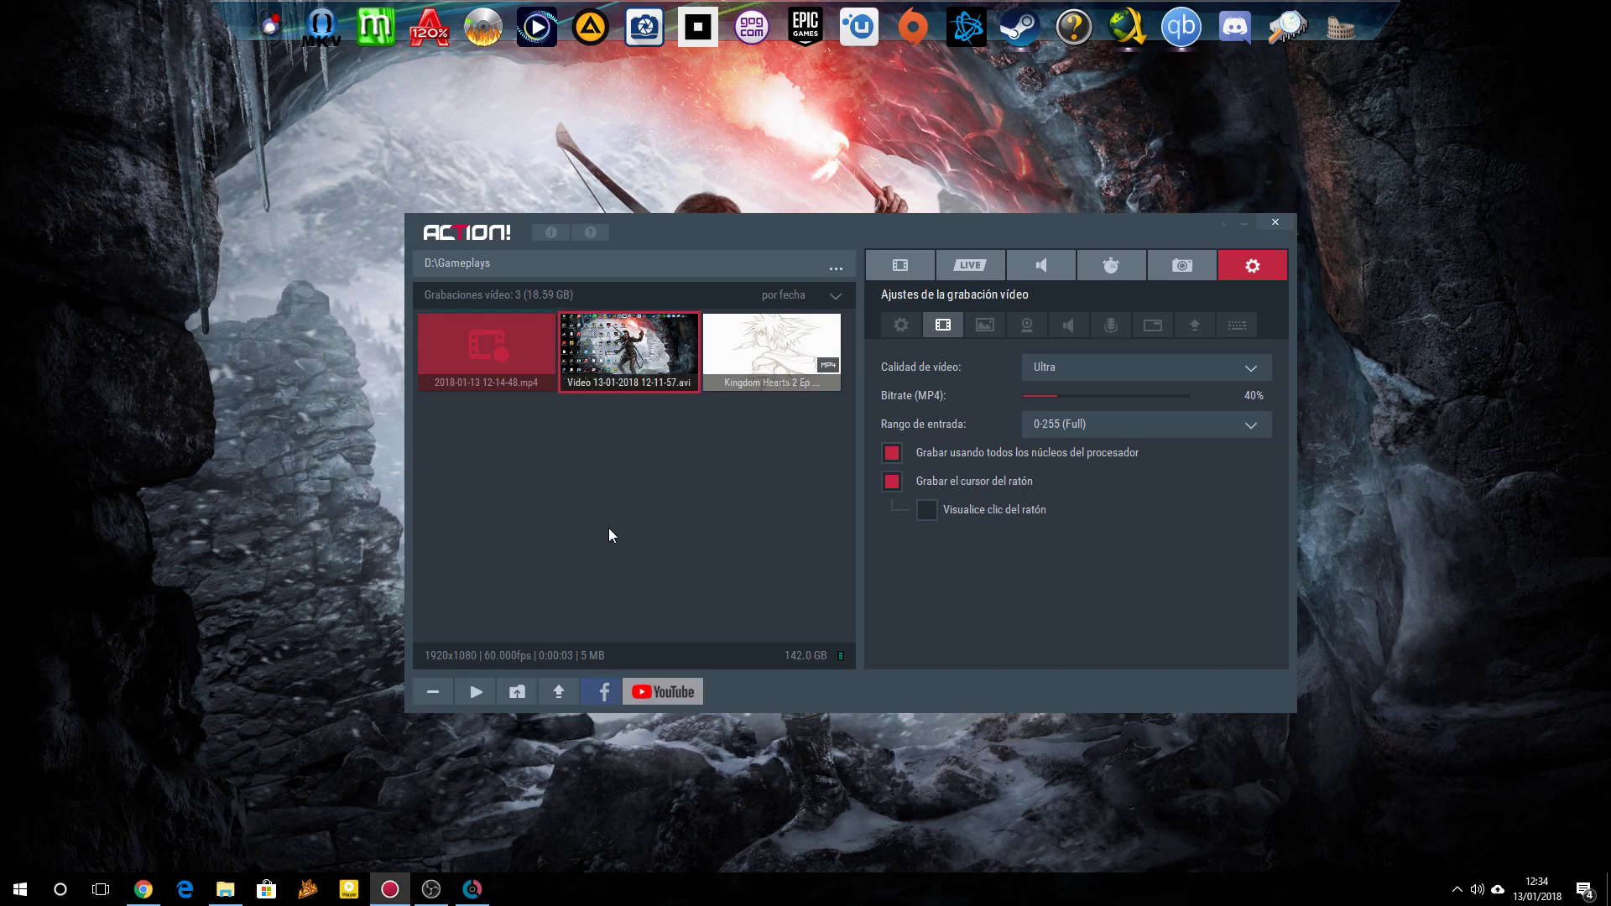
pyautogui.click(557, 685)
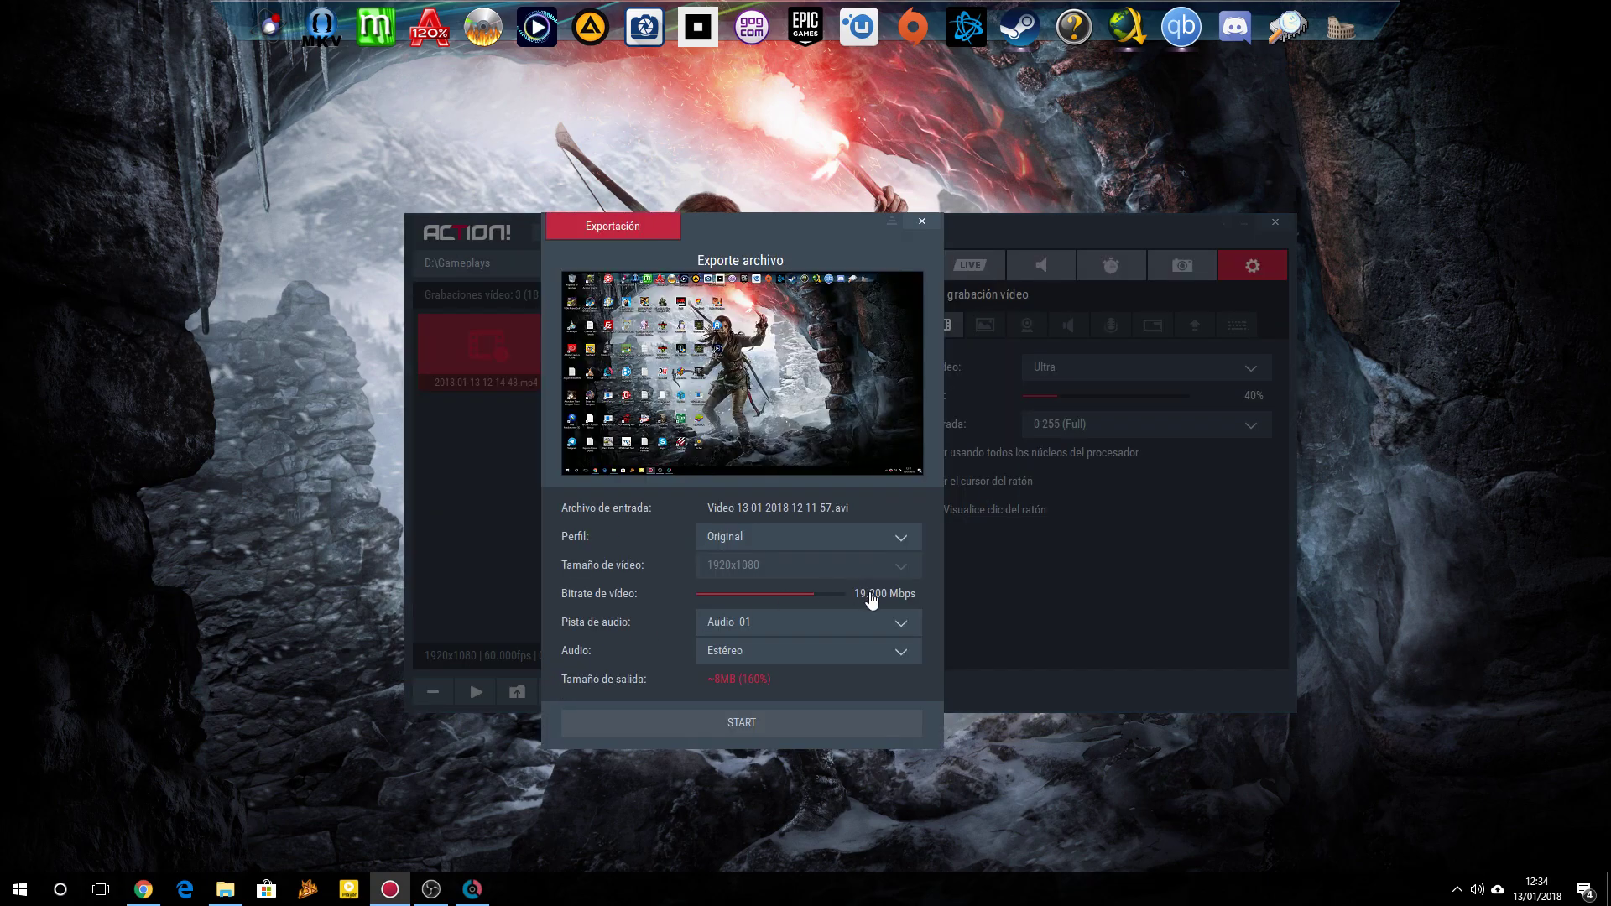
pyautogui.click(924, 222)
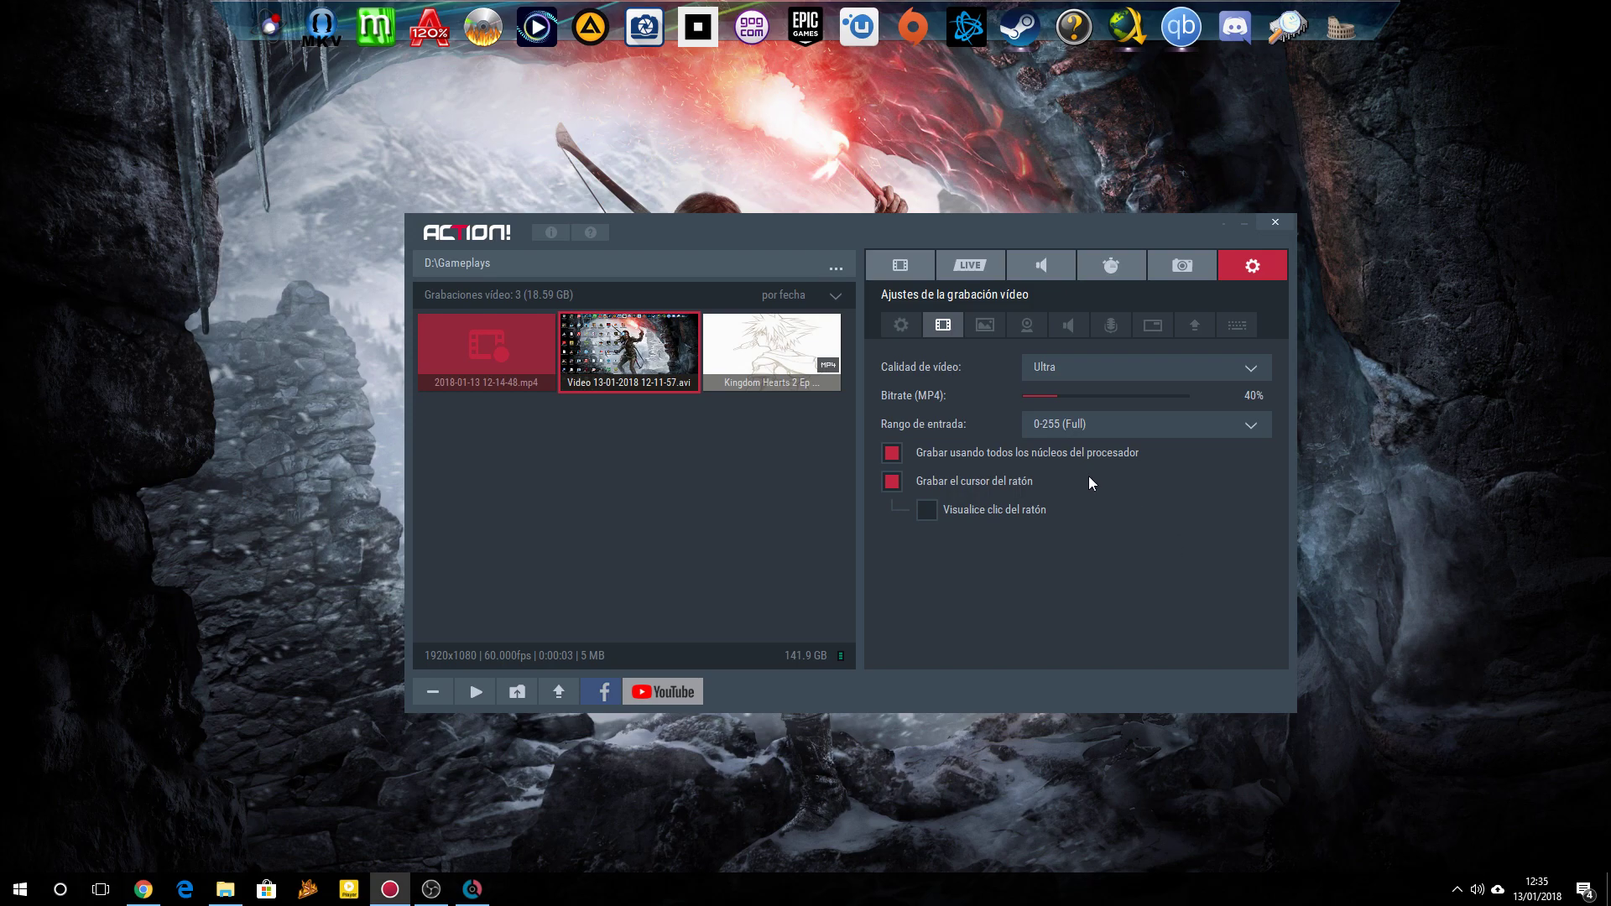
# Step: Review the input range choices, keeping 0-255 (Full), and the hardware acceleration options for video recording, keeping NVIDIA NVENC
pyautogui.click(1091, 425)
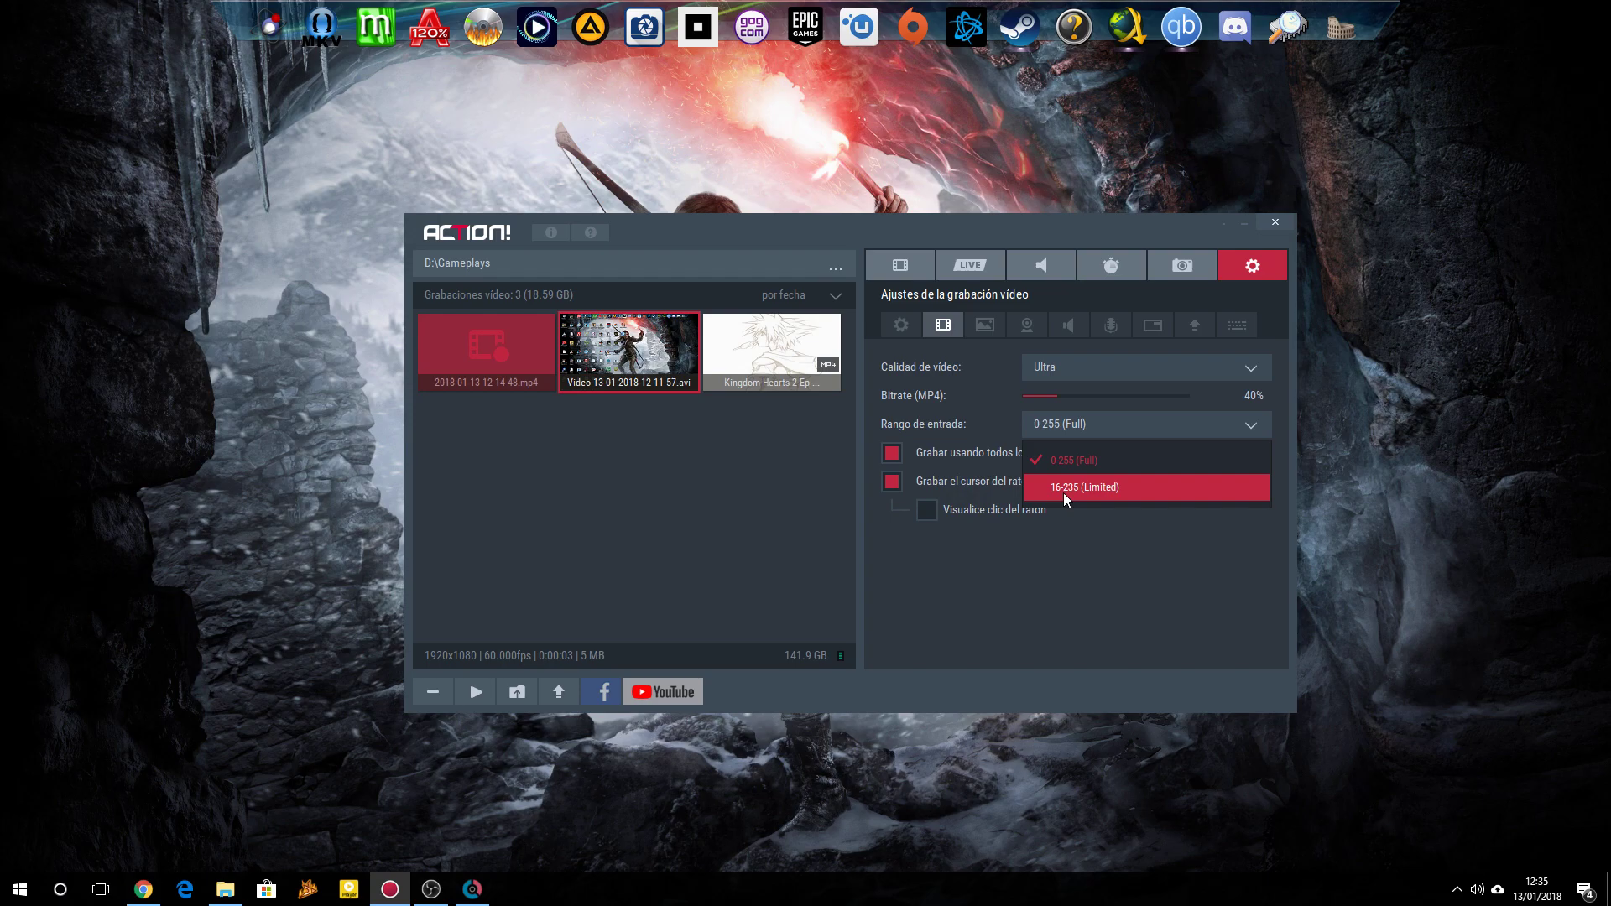
pyautogui.click(1078, 469)
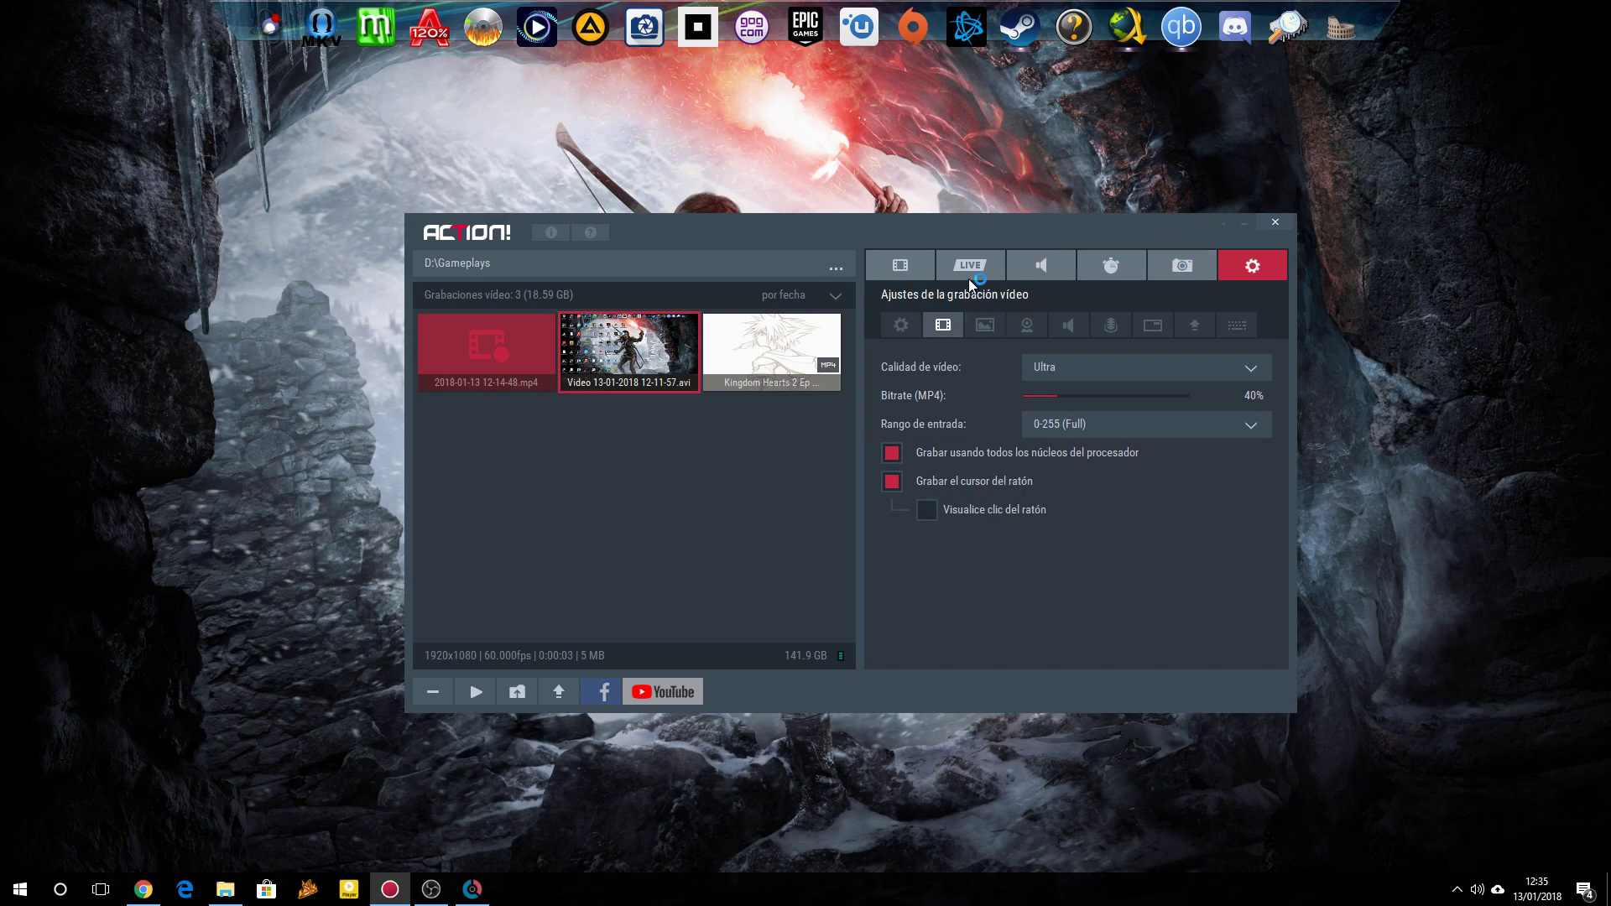
pyautogui.click(906, 263)
pyautogui.click(1104, 436)
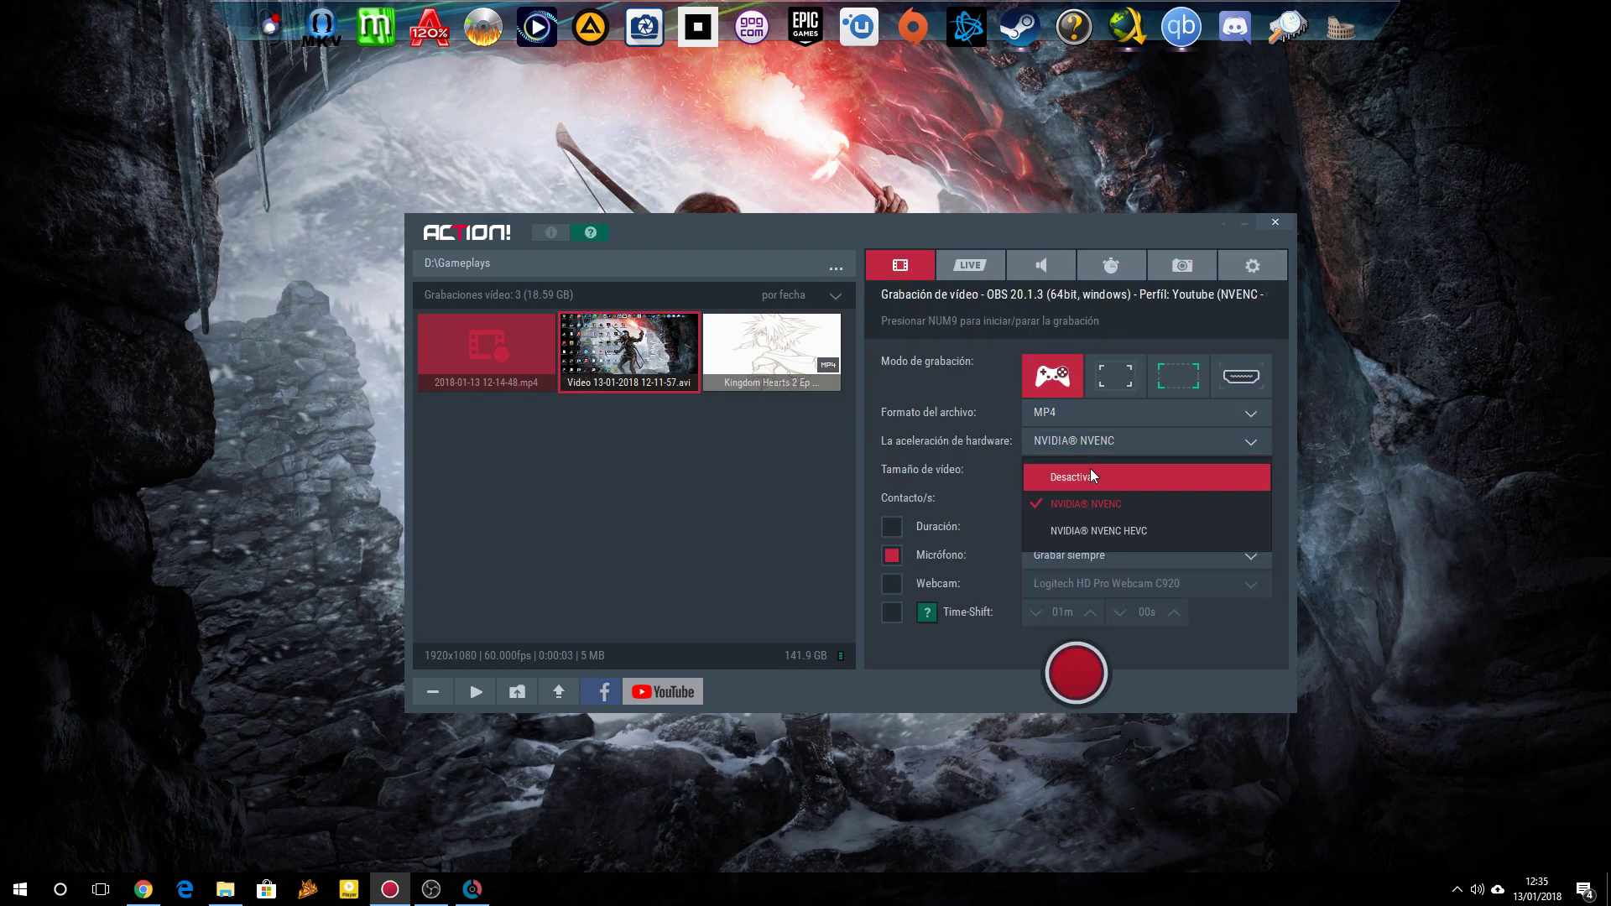
pyautogui.click(963, 444)
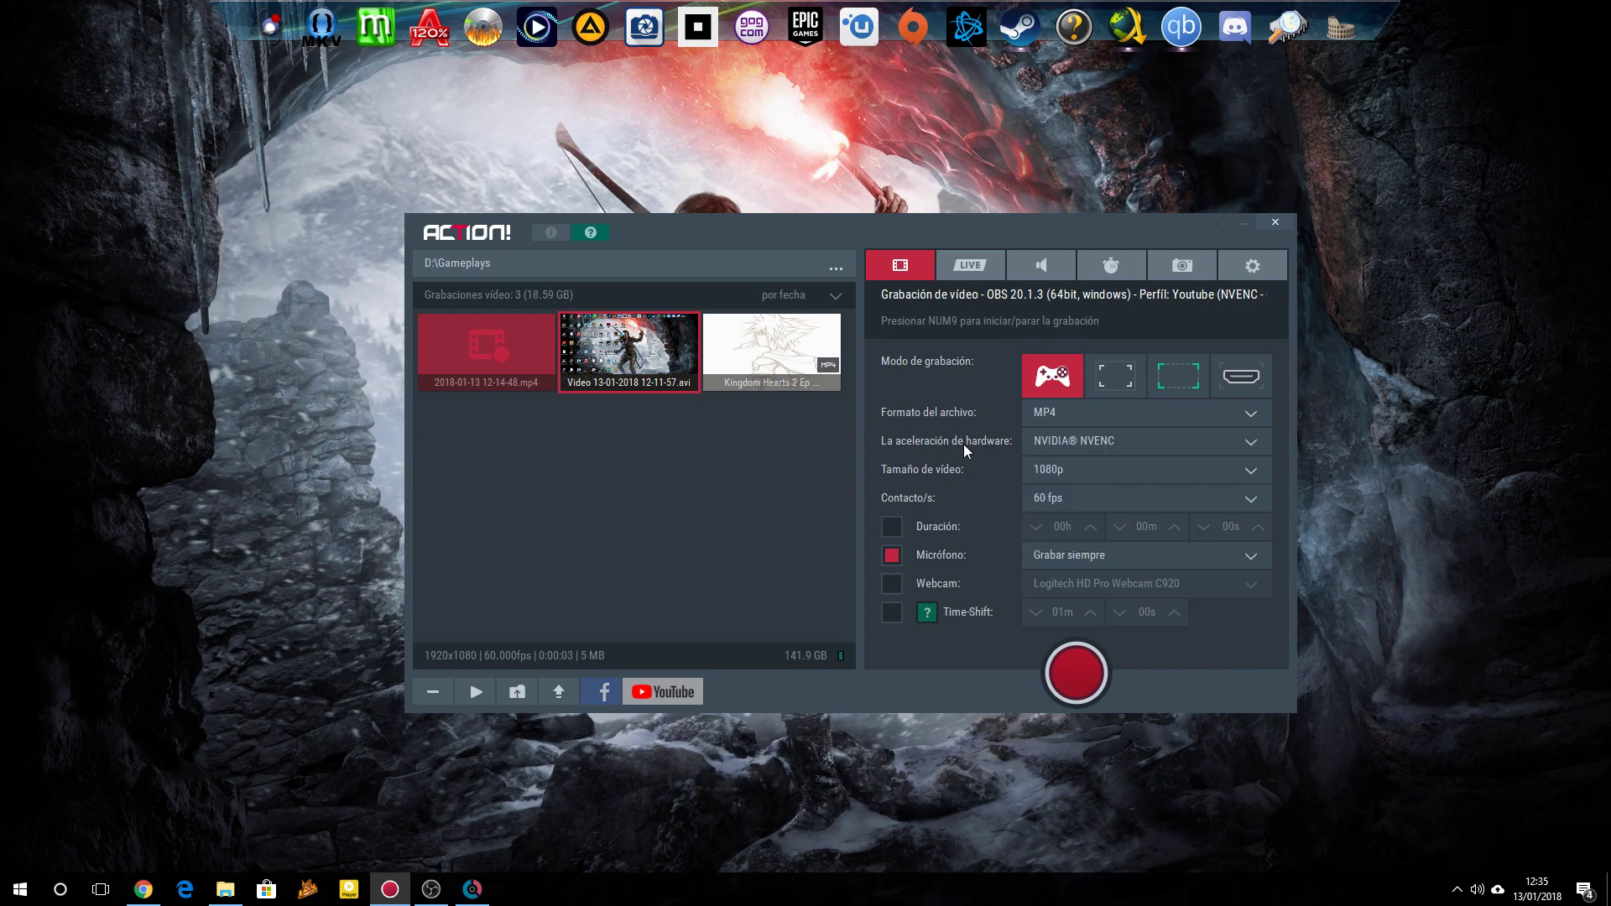
# Step: Show the graphic overlay settings and review the overlay positions, keeping Esquina superior izquierda
pyautogui.click(1262, 266)
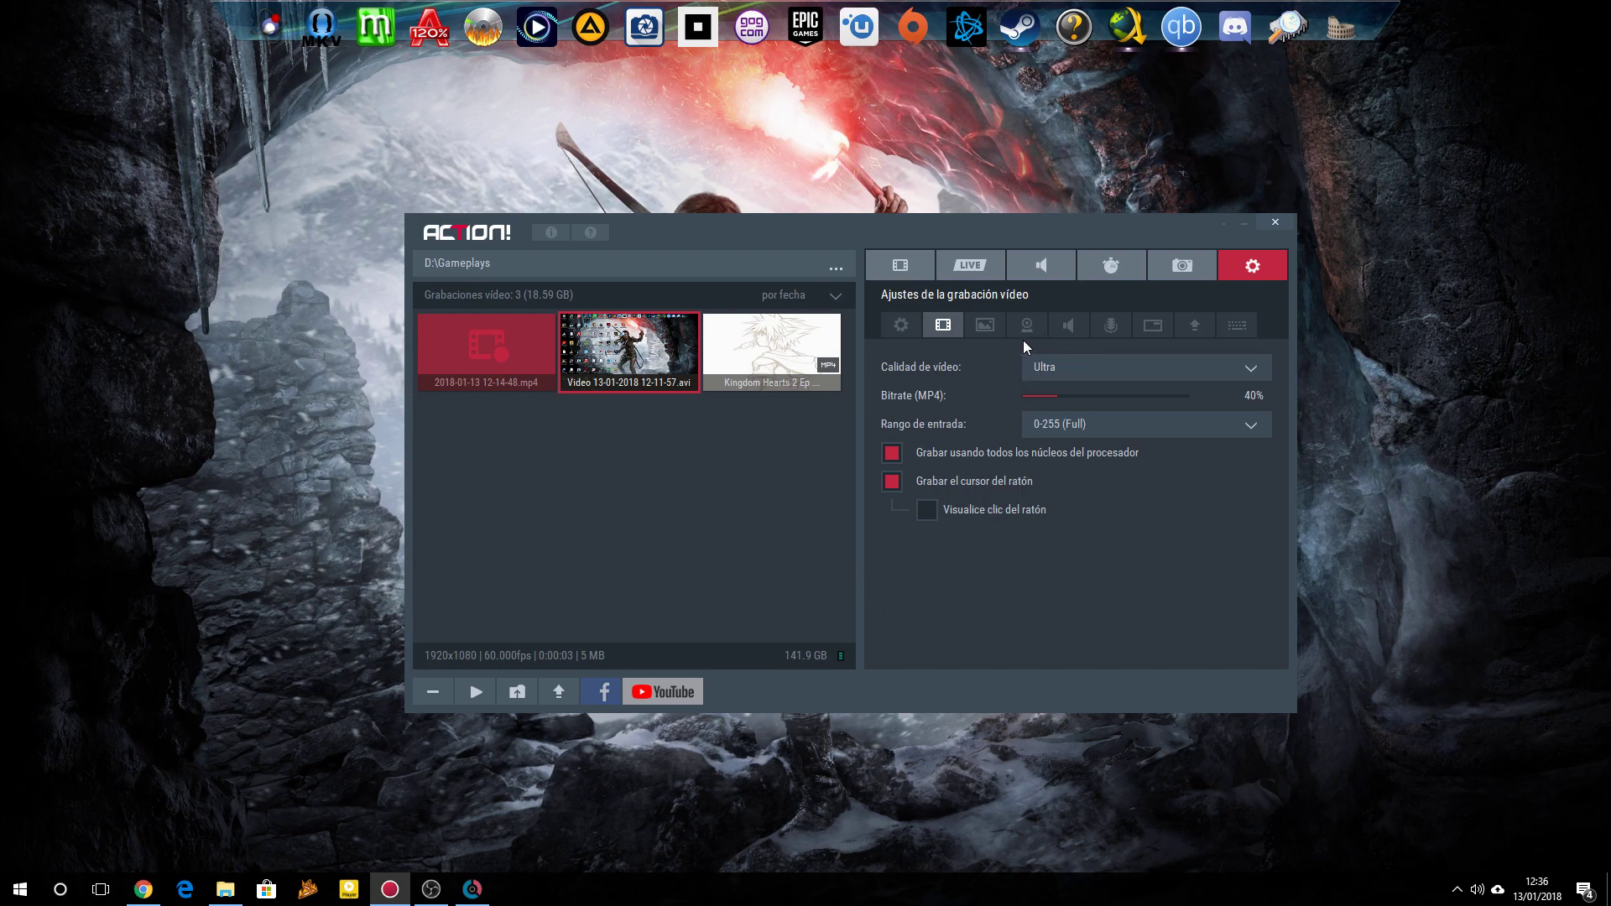
pyautogui.click(988, 325)
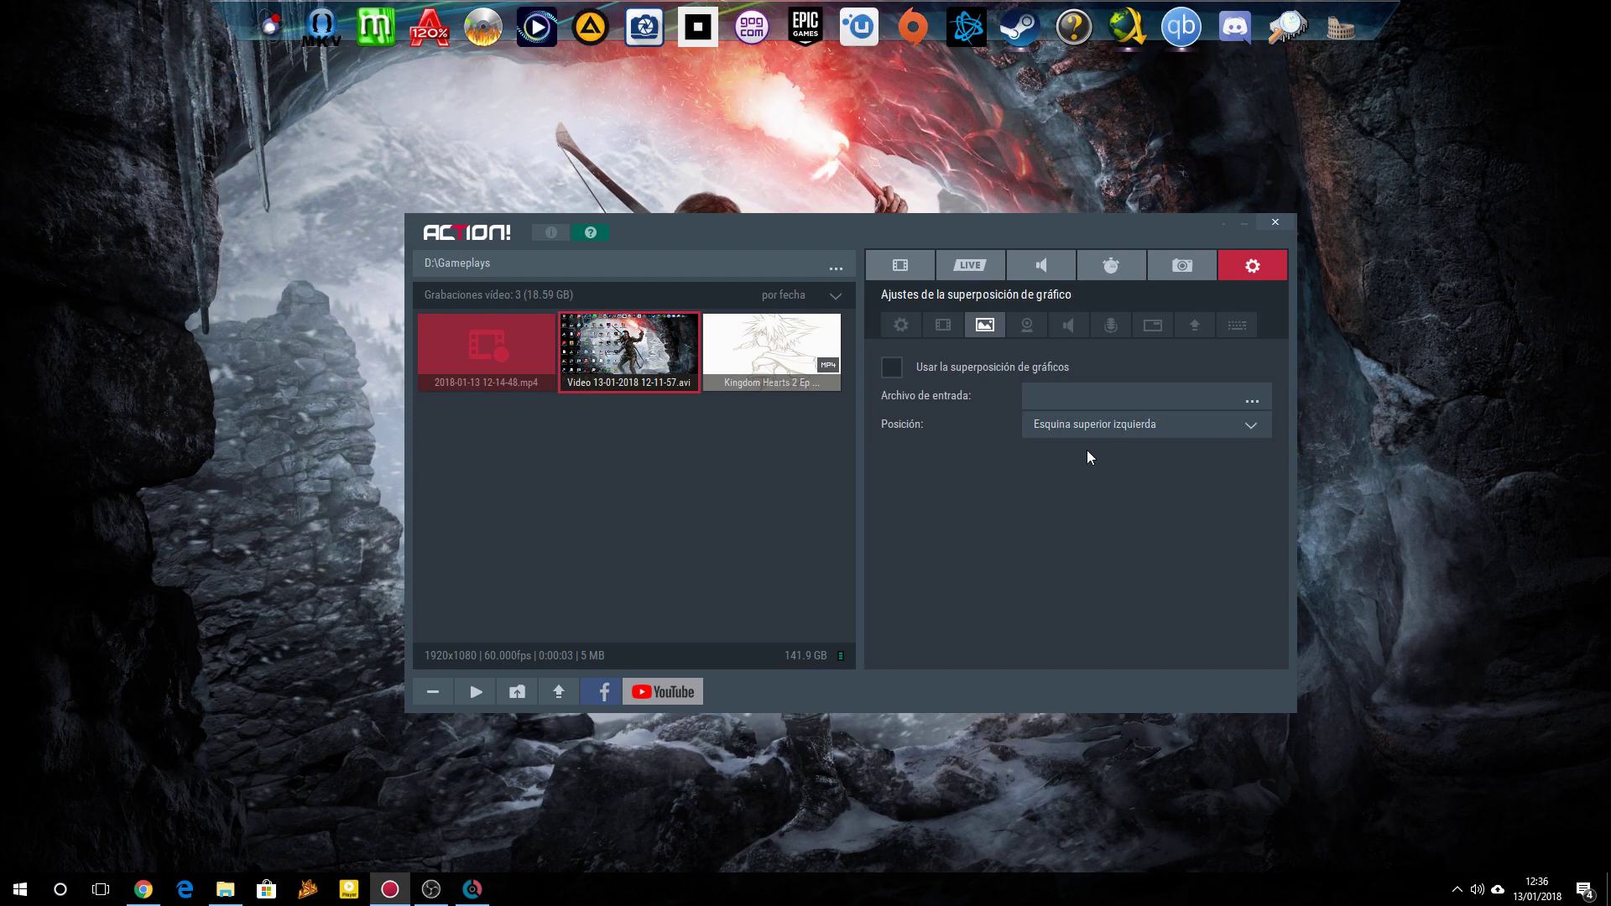
pyautogui.click(1074, 425)
pyautogui.click(1416, 567)
# Step: Show the webcam configuration and review the capture resolutions, keeping 1920 x 1080 (30.00Hz)
pyautogui.click(1032, 327)
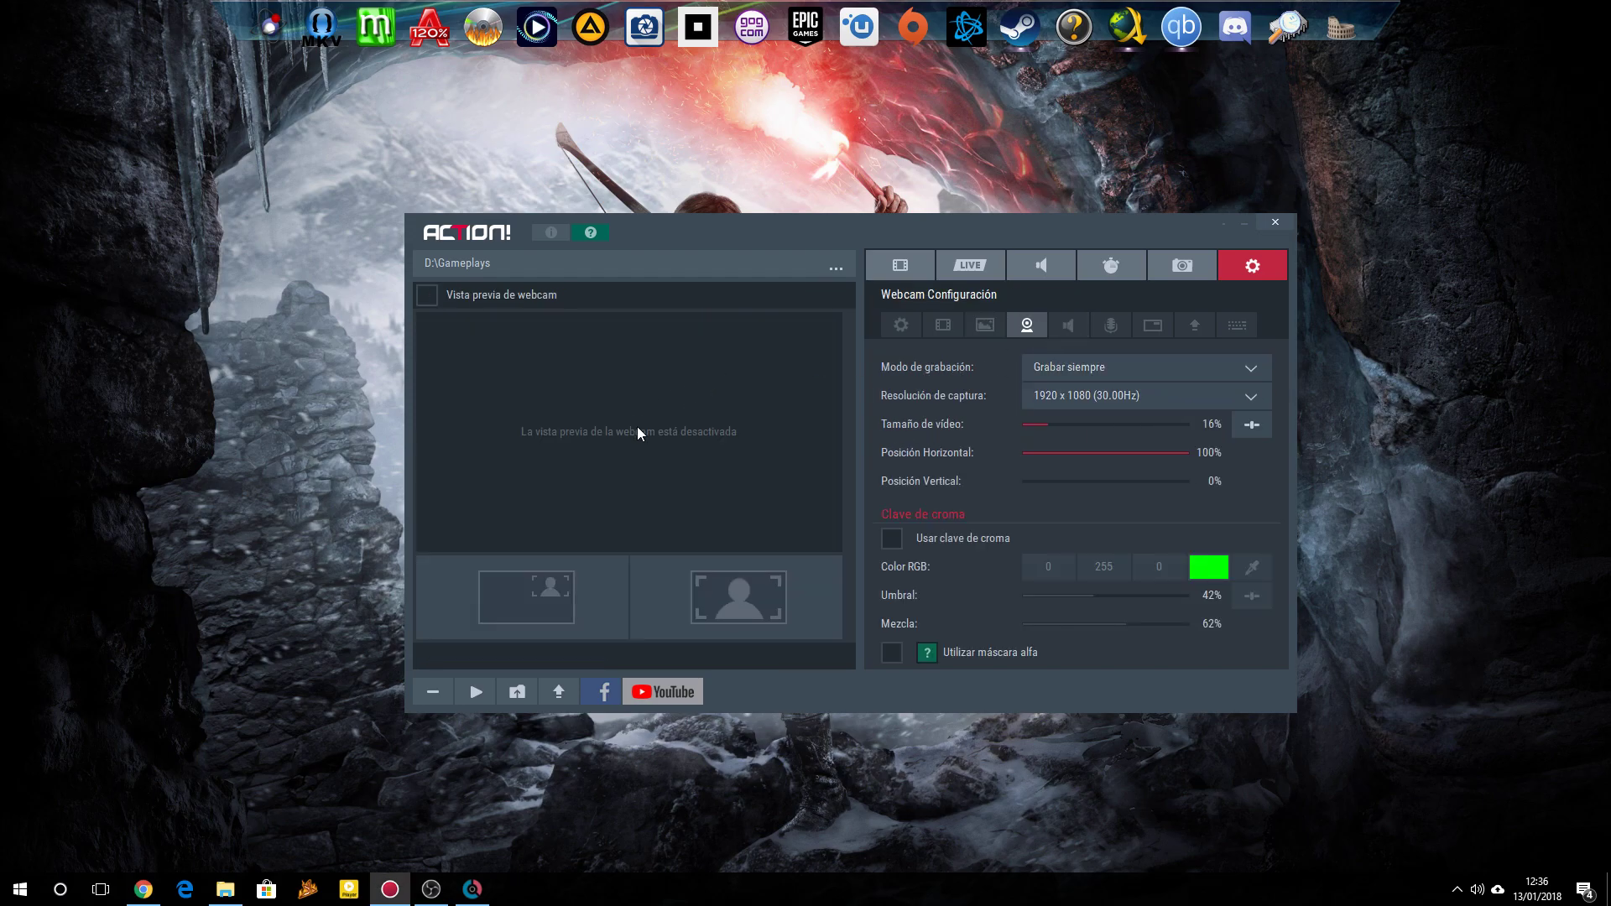
pyautogui.click(1093, 394)
pyautogui.click(1092, 393)
# Step: Show the sound settings and review the audio device and AAC bitrate choices, keeping Por defecto del sistema and Por defecto
pyautogui.click(1078, 328)
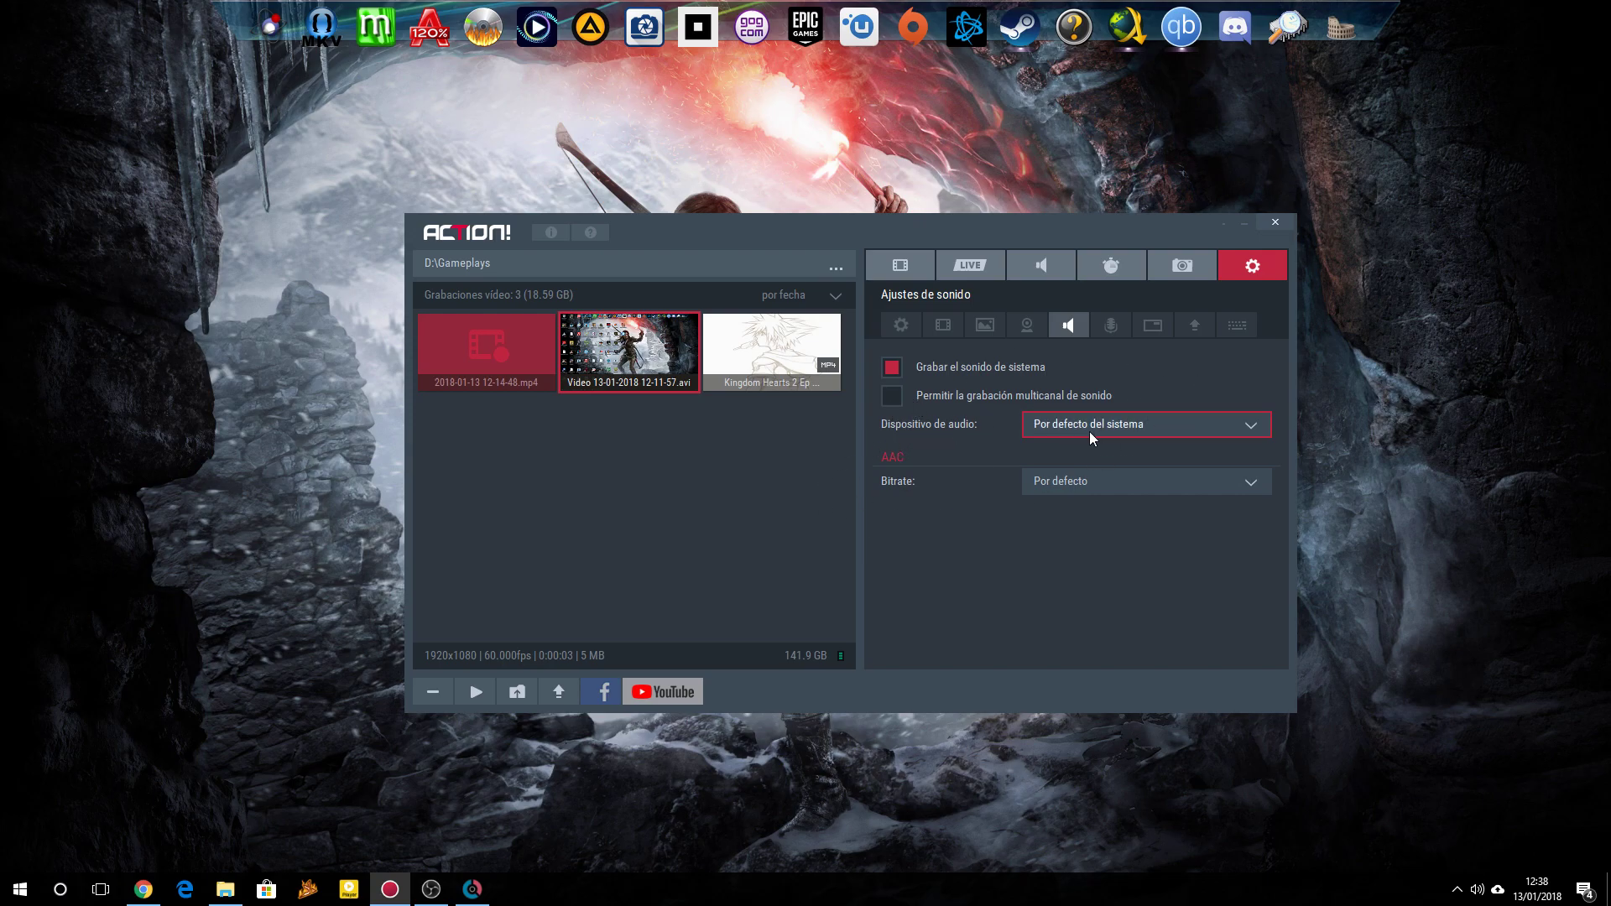
pyautogui.click(1134, 430)
pyautogui.click(1137, 431)
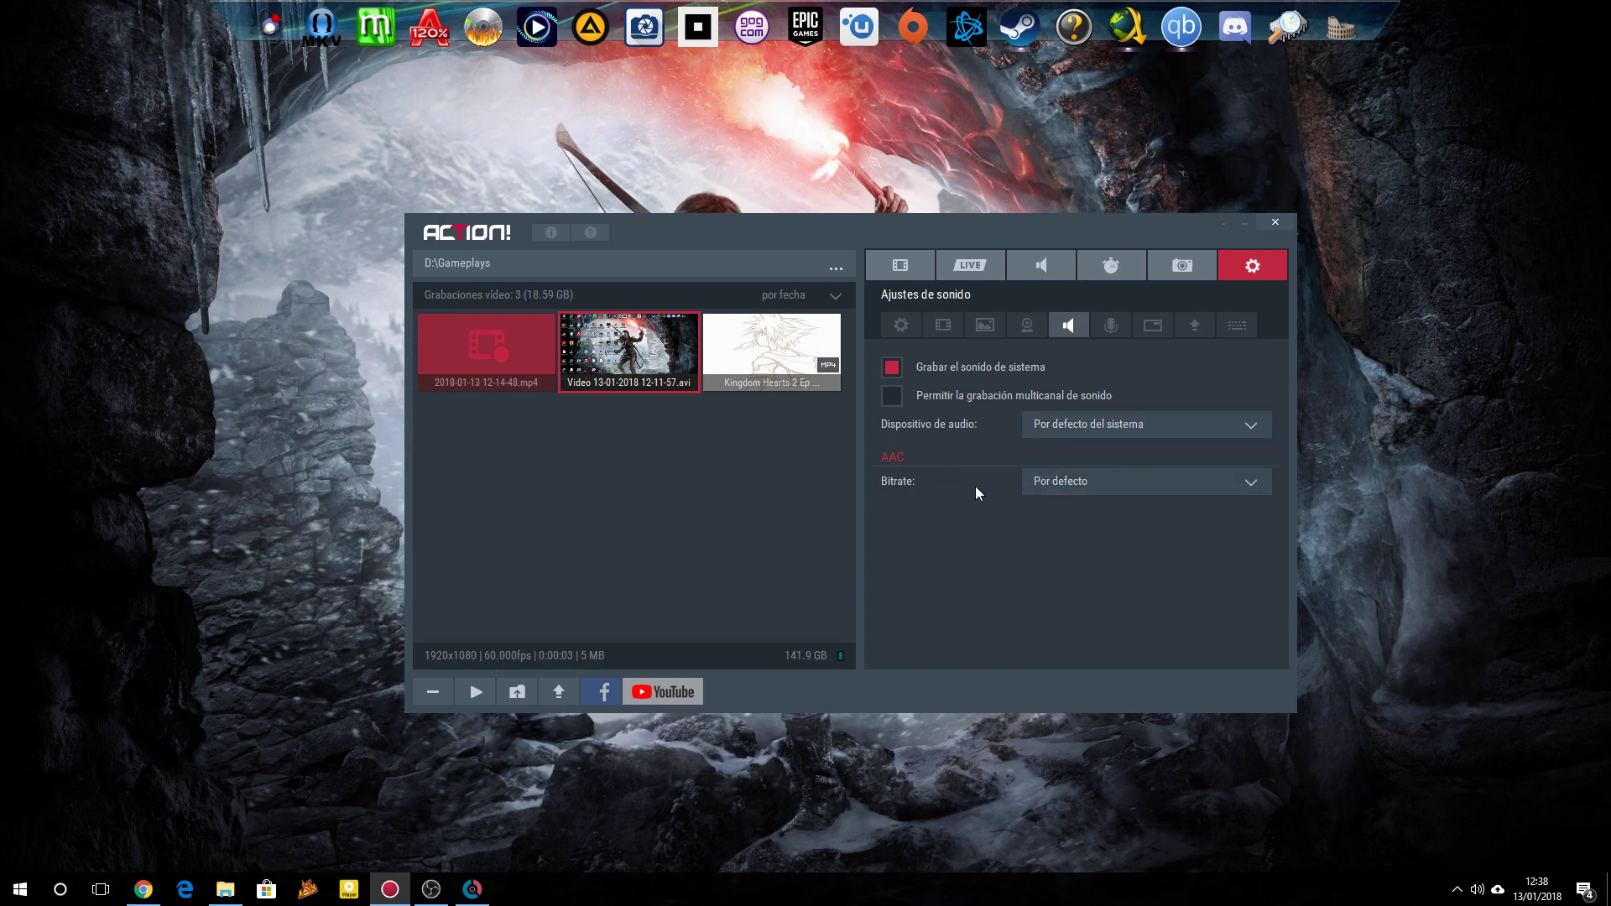
pyautogui.click(1092, 488)
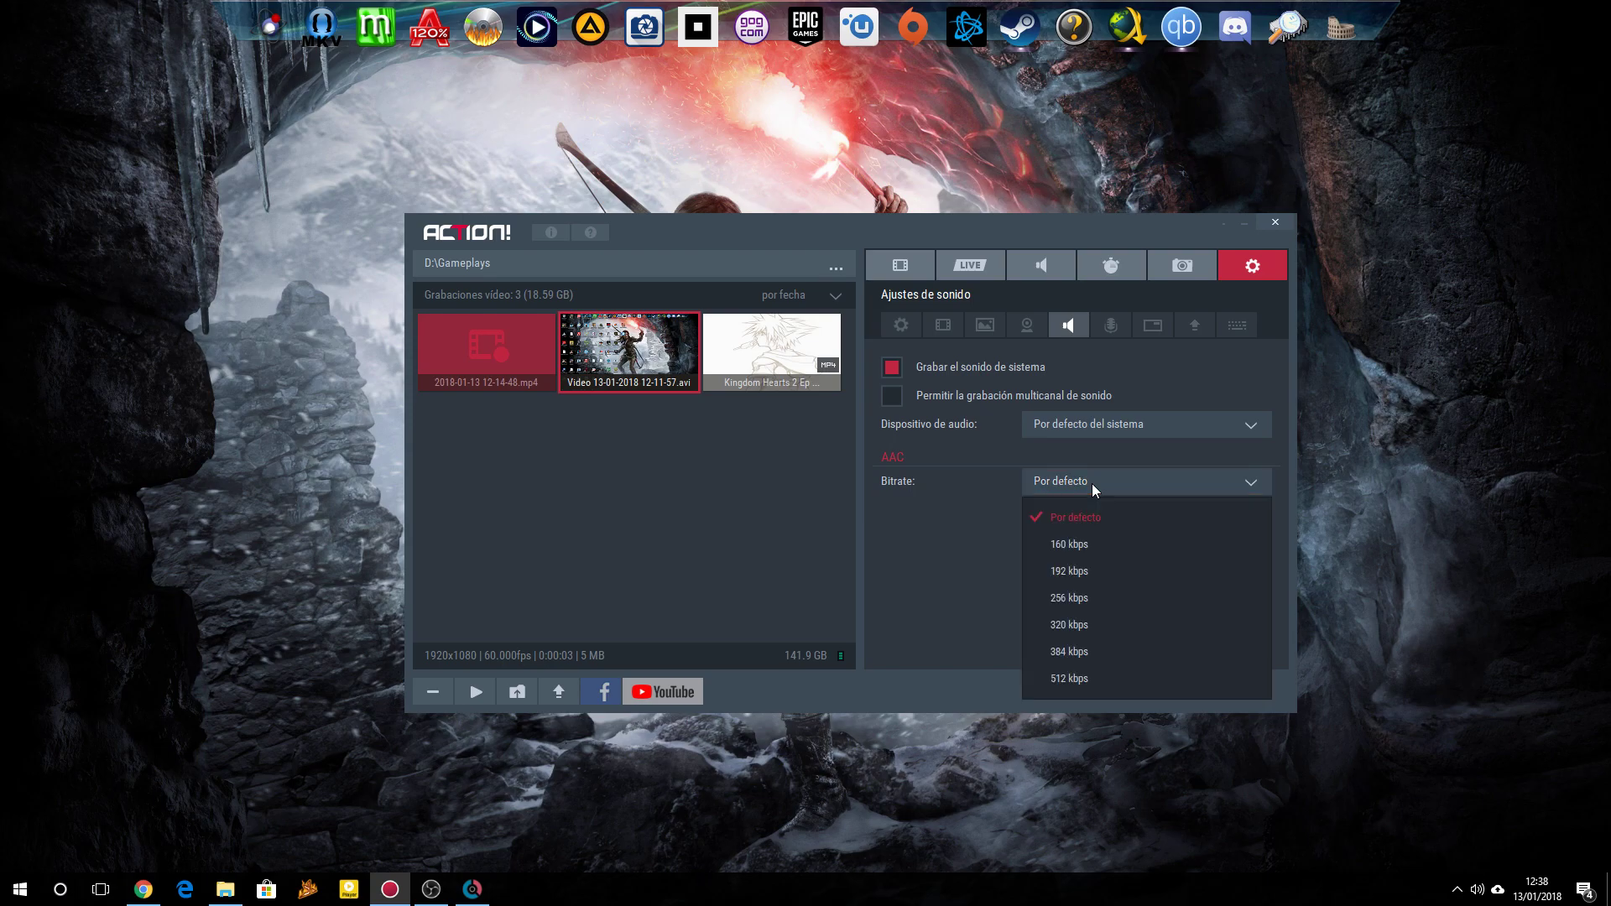
pyautogui.click(1091, 484)
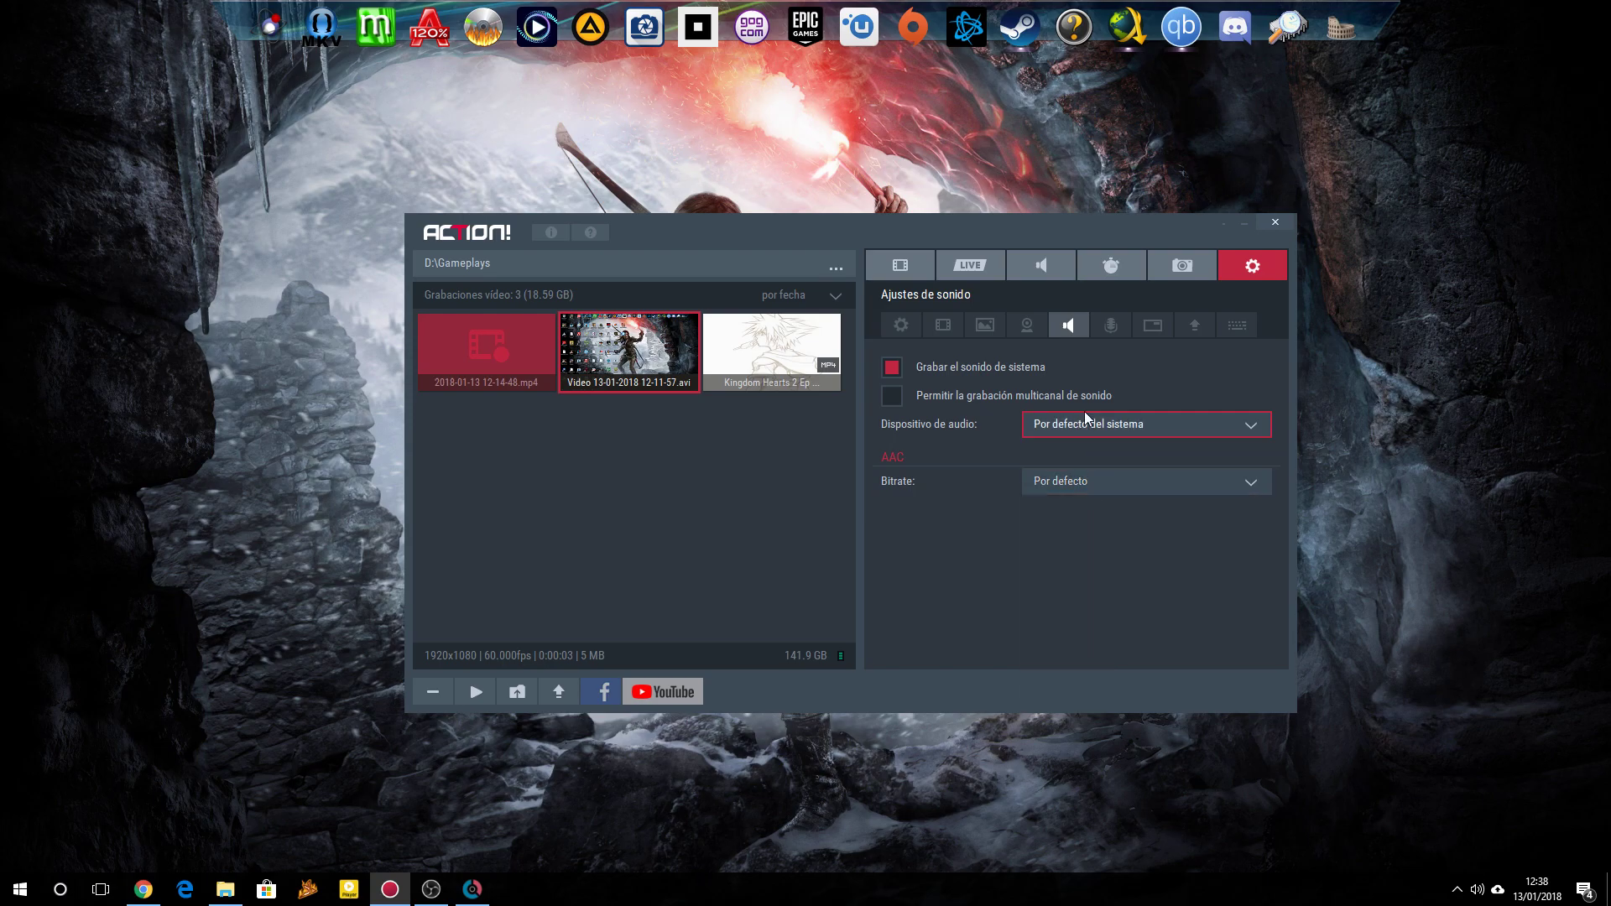
# Step: Show the microphone settings, review the audio devices, keeping Por defecto del sistema, and check the Windows speaker volume
pyautogui.click(1111, 331)
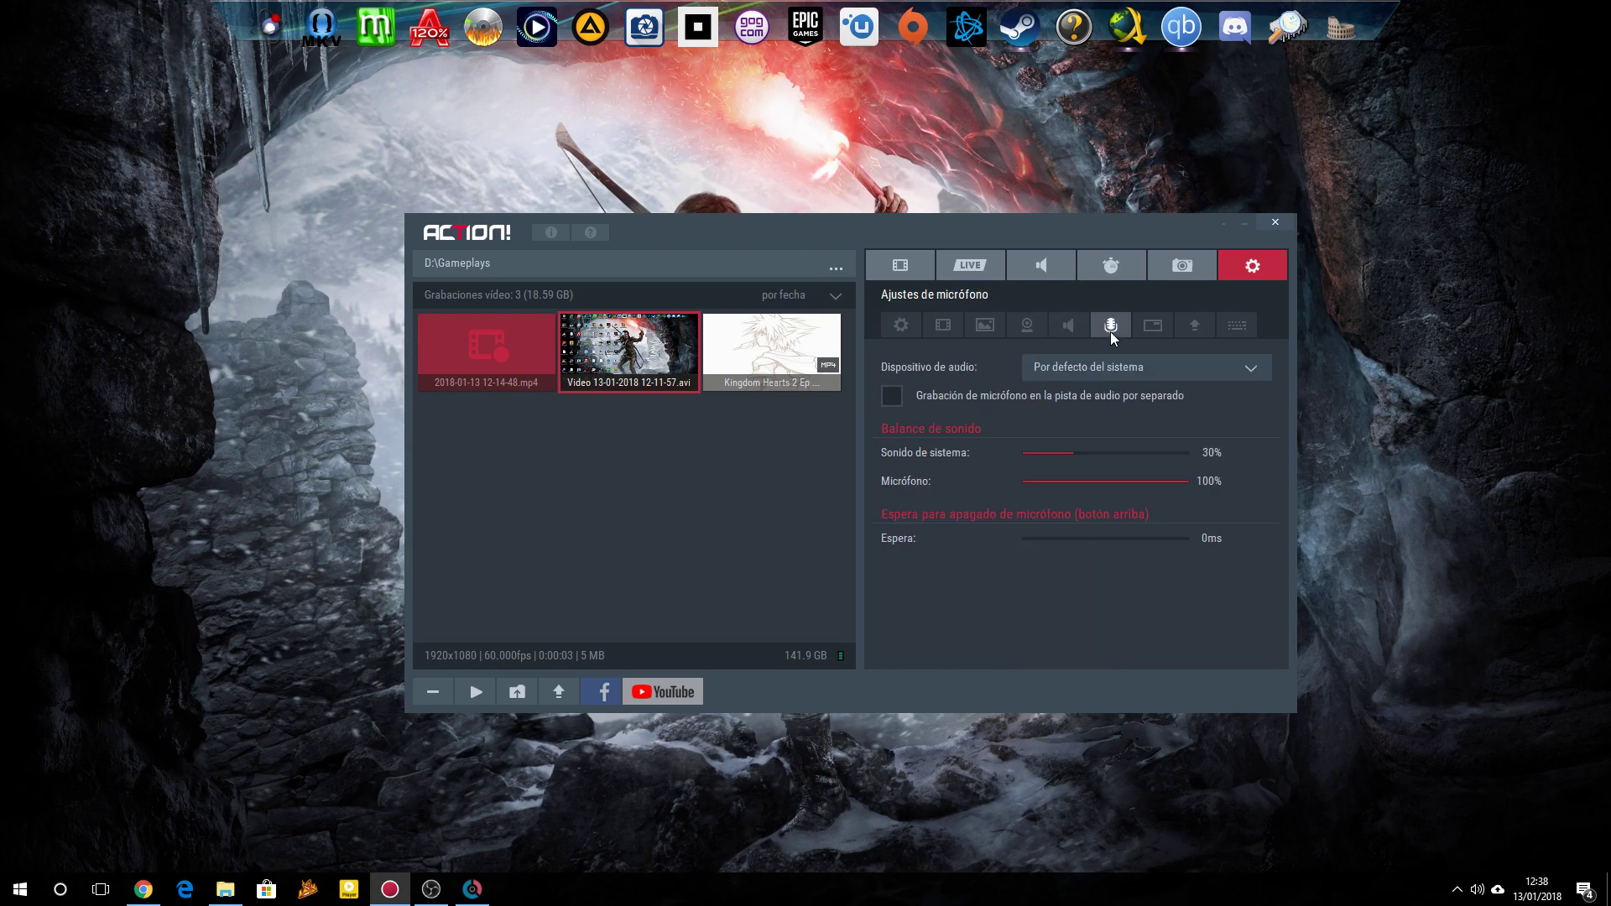
pyautogui.click(1198, 369)
pyautogui.click(1197, 376)
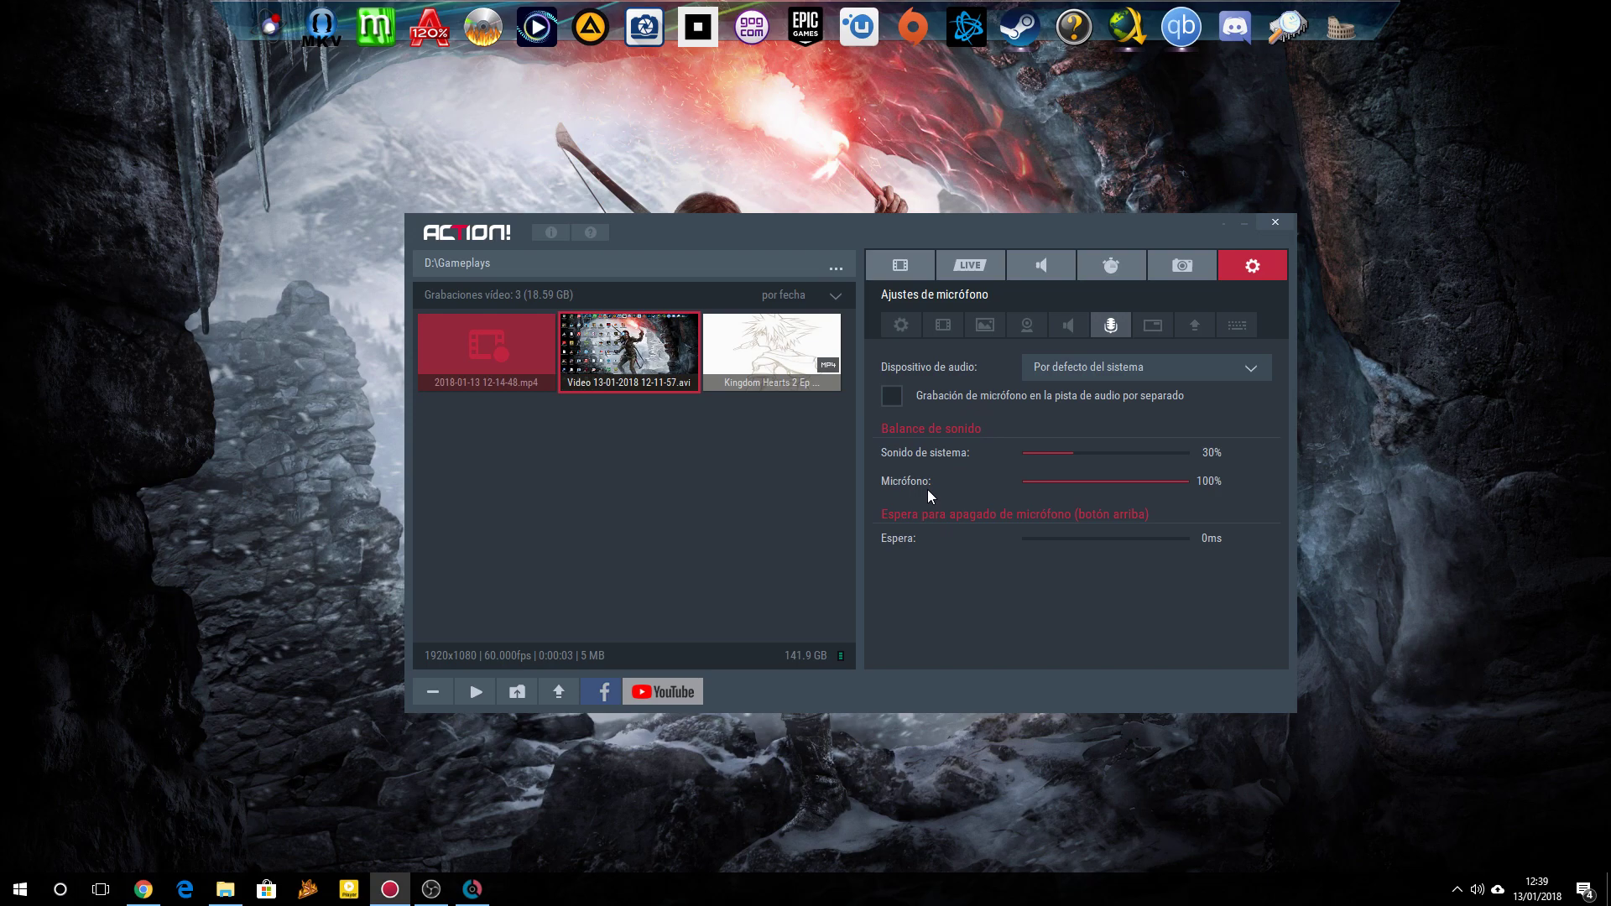
pyautogui.click(1477, 890)
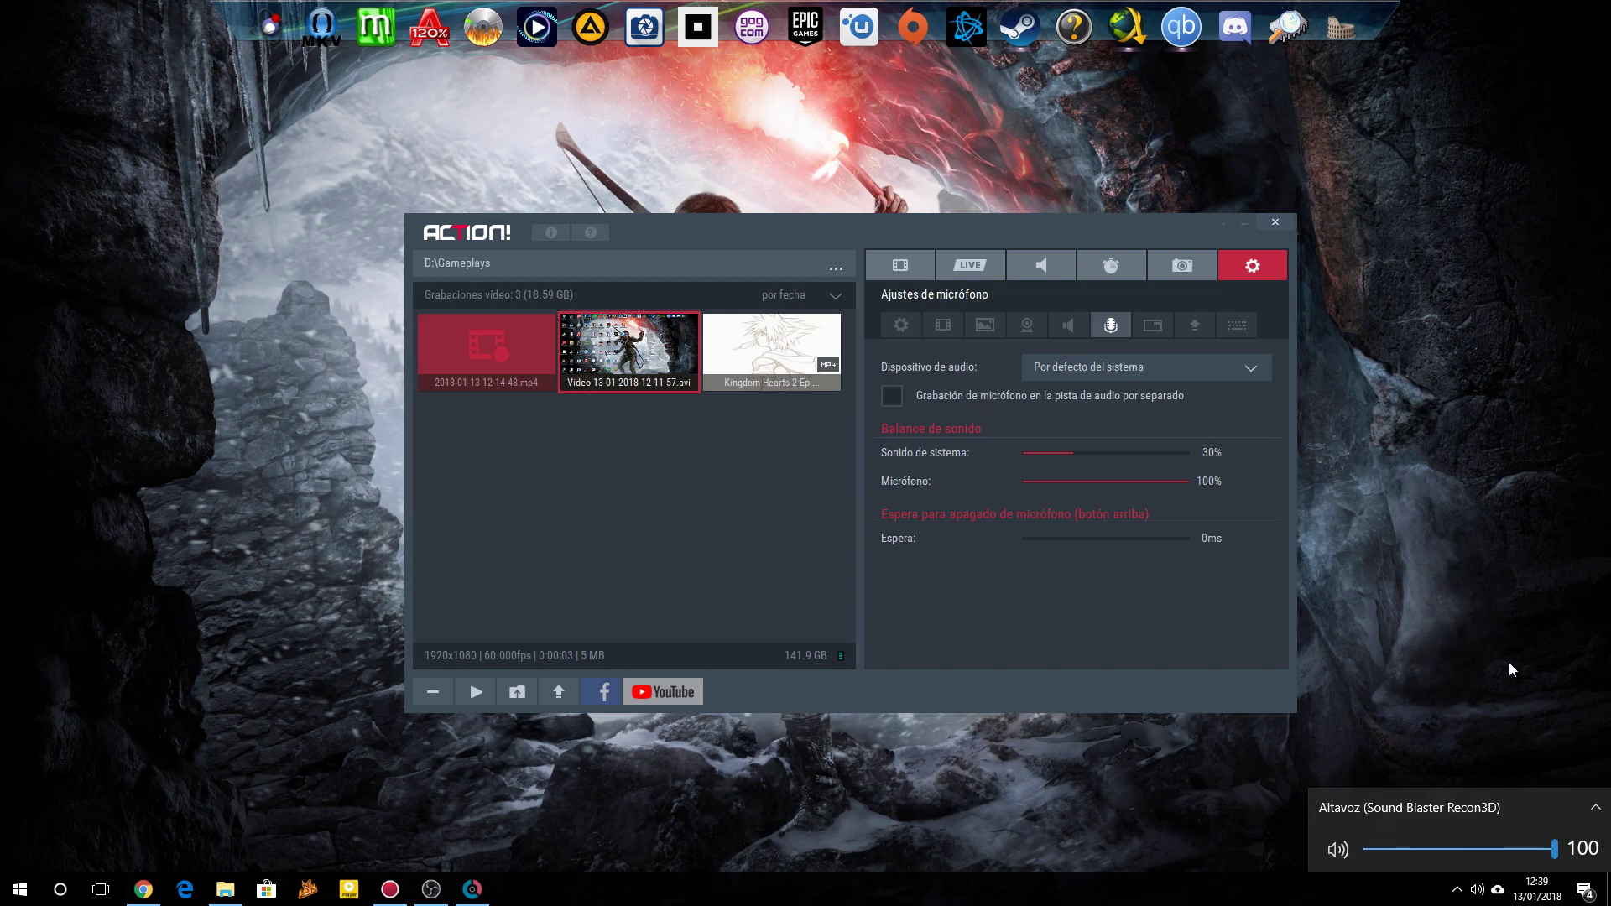
pyautogui.click(1531, 654)
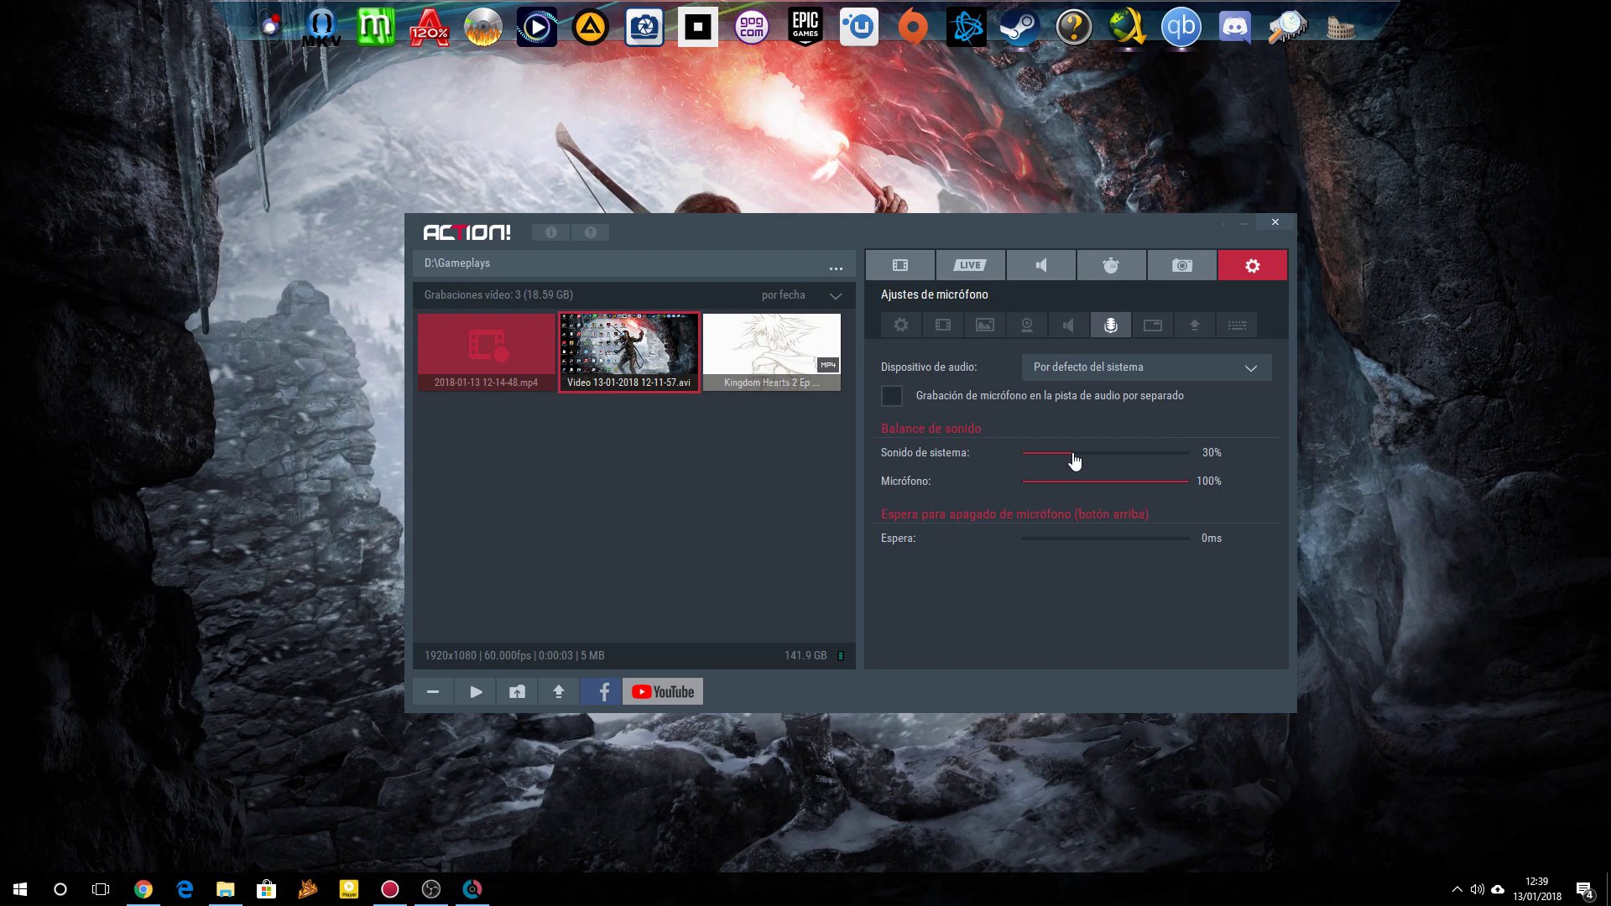
# Step: Try the system sound balance at 100%, return it to 30%, and check the Windows speaker volume again
pyautogui.moveTo(1073, 460); pyautogui.dragTo(1230, 452)
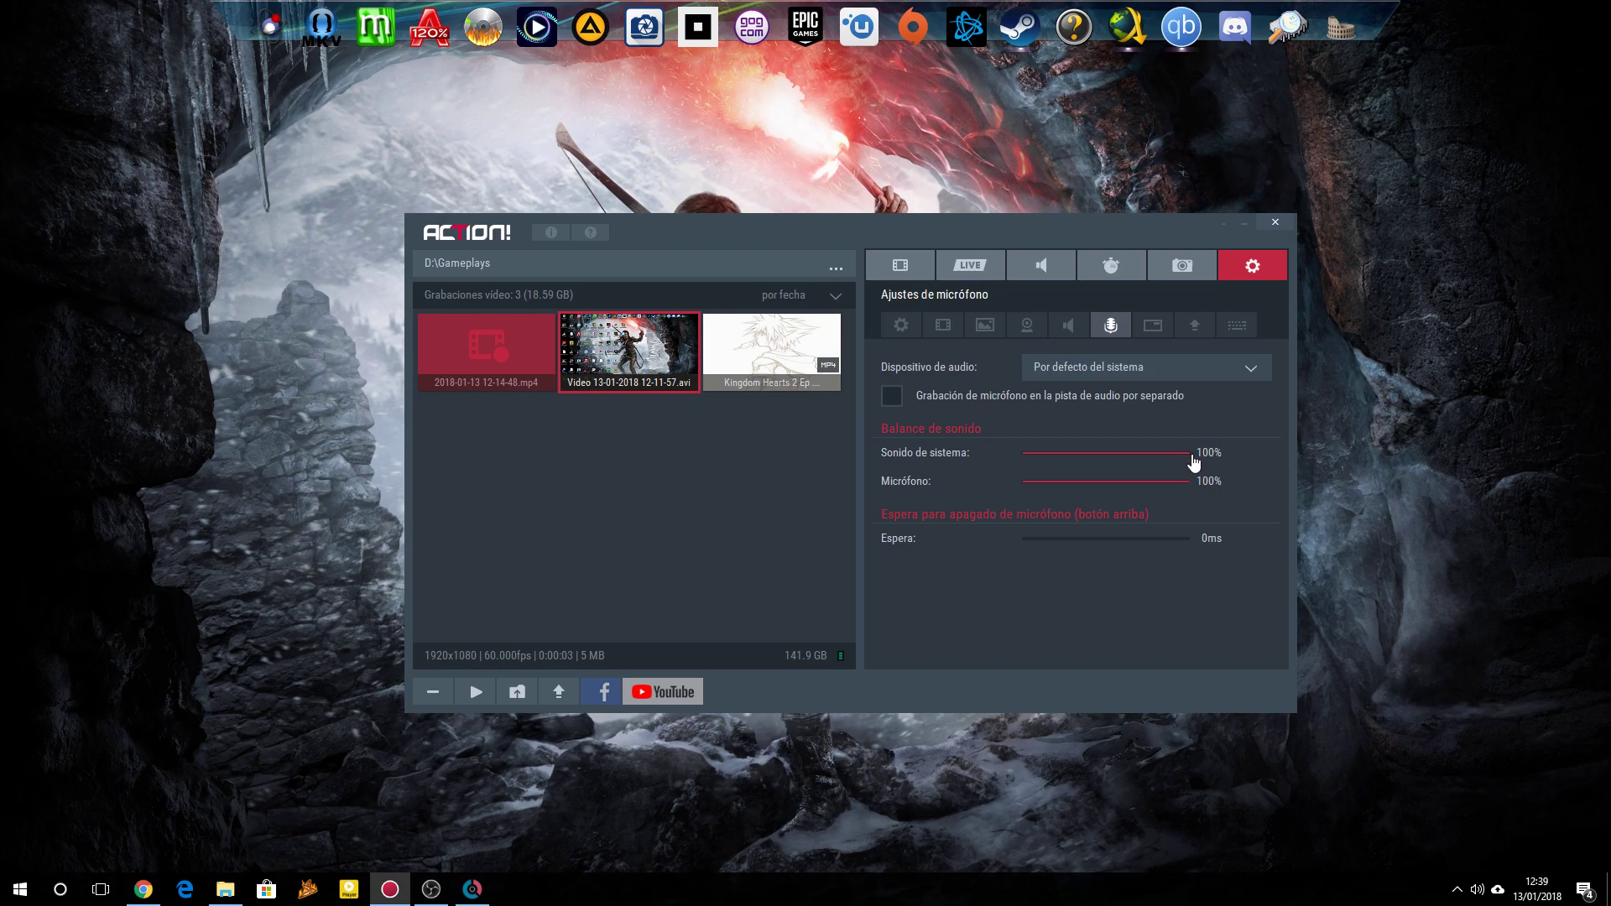
pyautogui.moveTo(1190, 460); pyautogui.dragTo(1077, 463)
pyautogui.click(1473, 890)
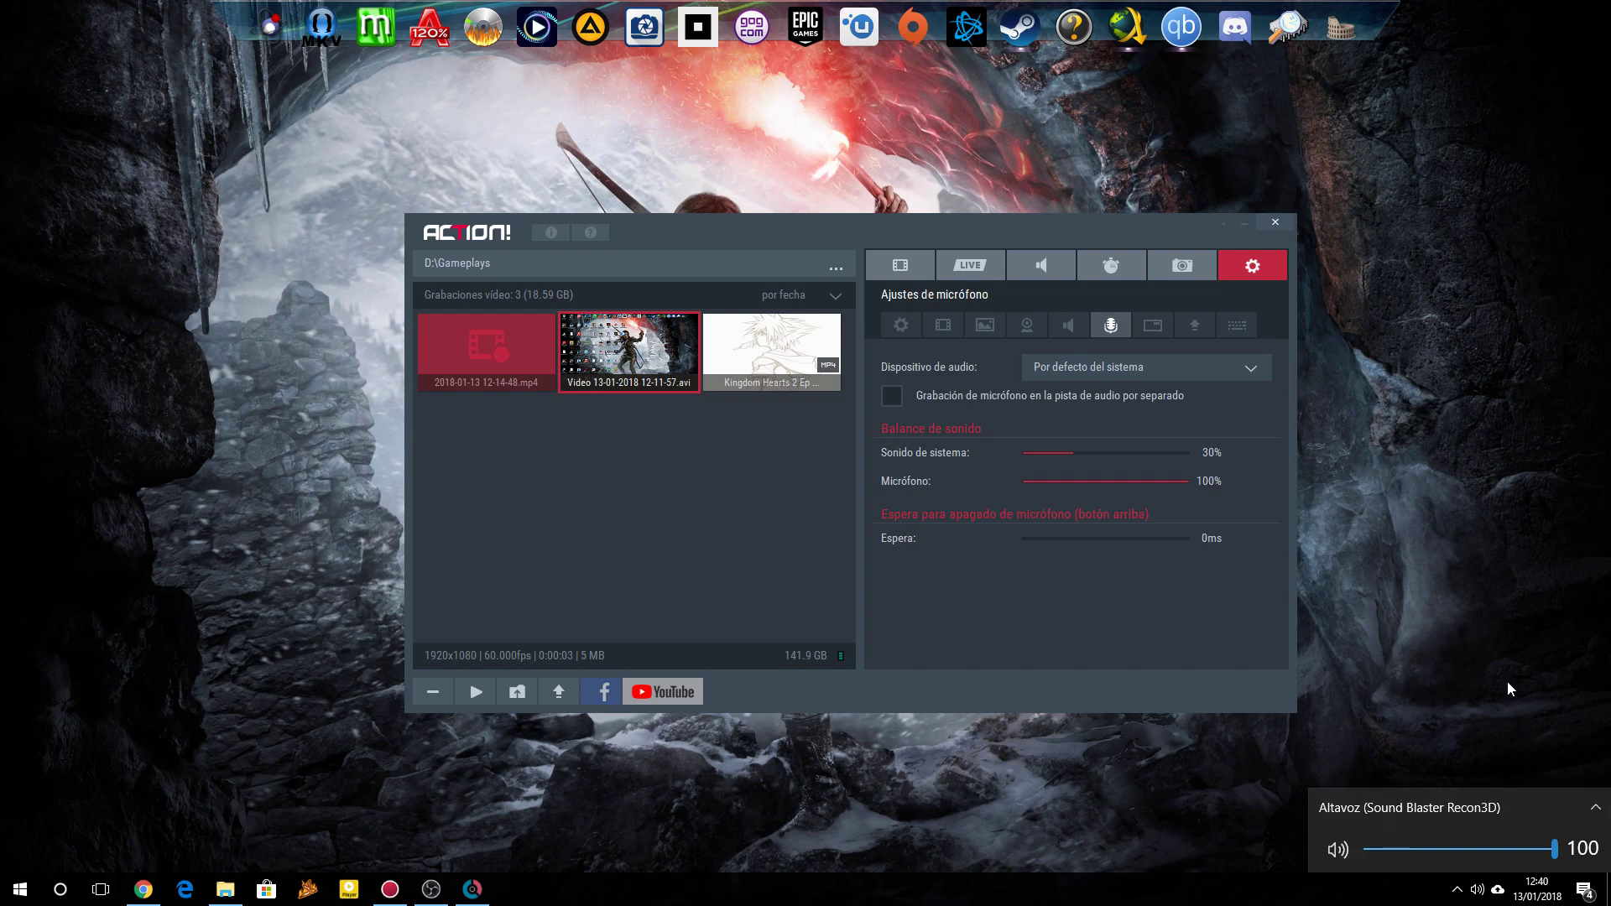
pyautogui.click(1499, 633)
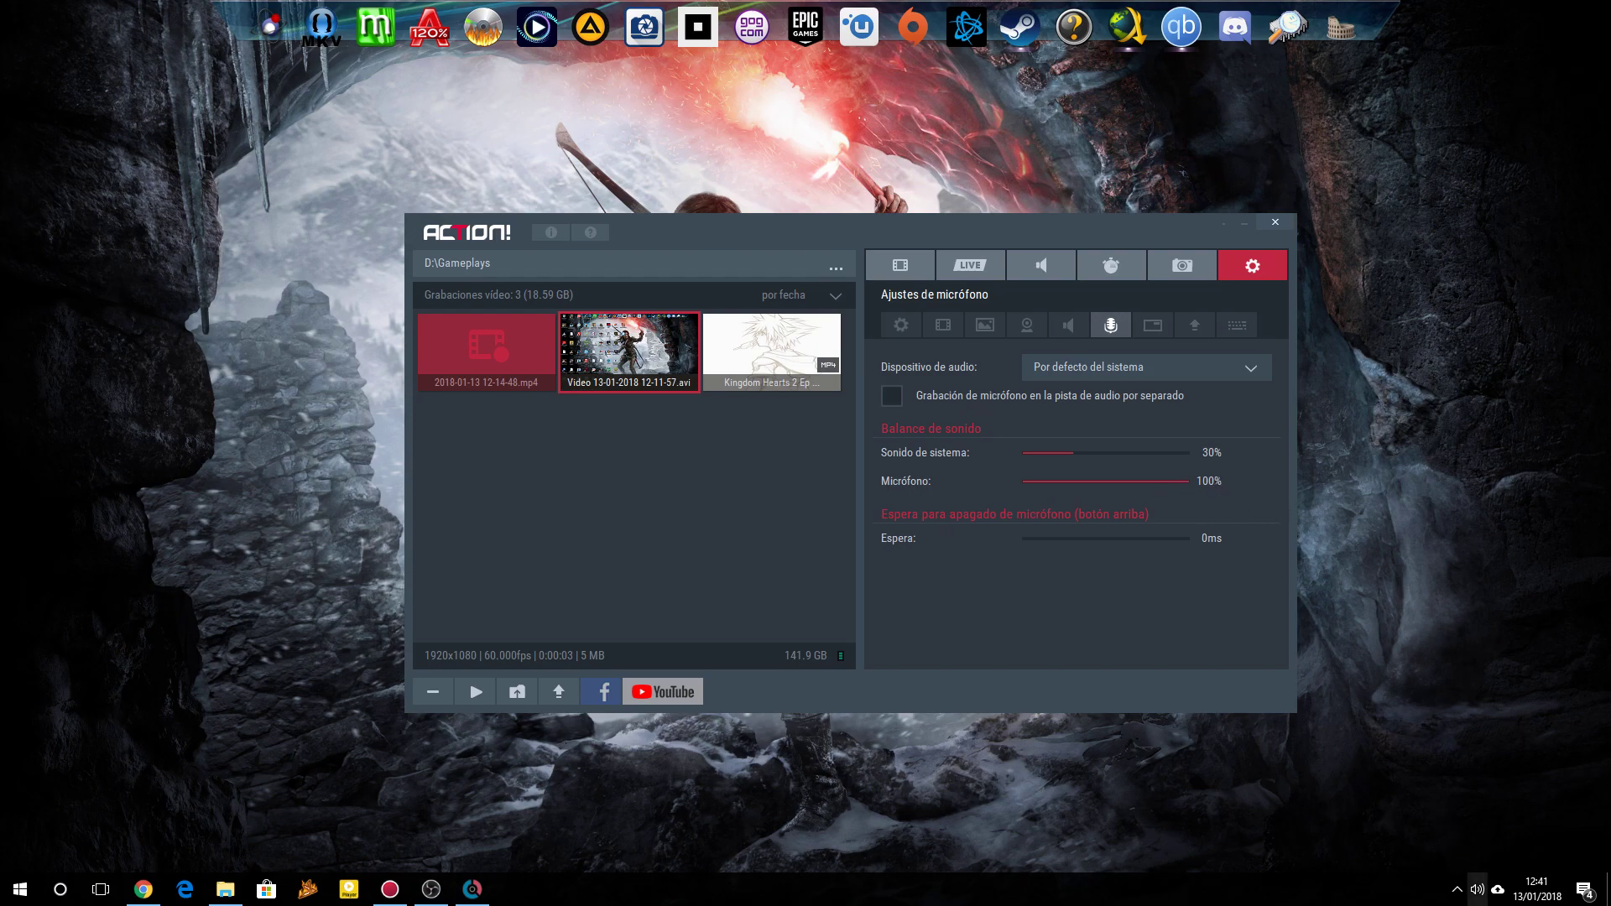
# Step: Switch to the Sound Blaster control panel, check the microphone volume in its CrystalVoice settings and close it
pyautogui.click(1458, 889)
pyautogui.click(1525, 790)
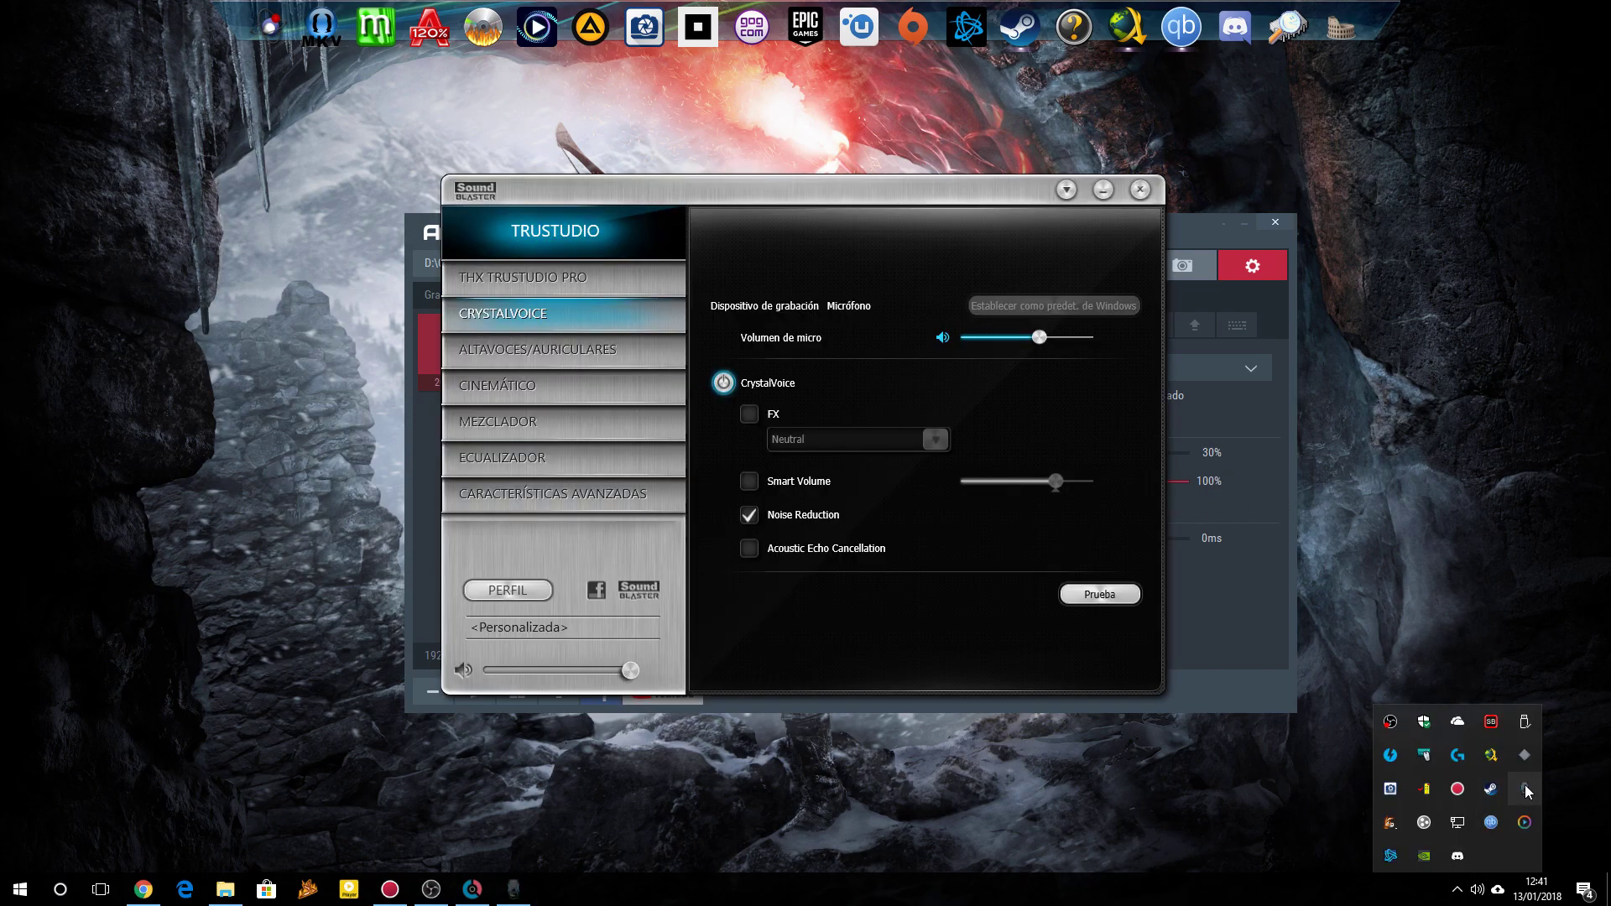
pyautogui.moveTo(1043, 338)
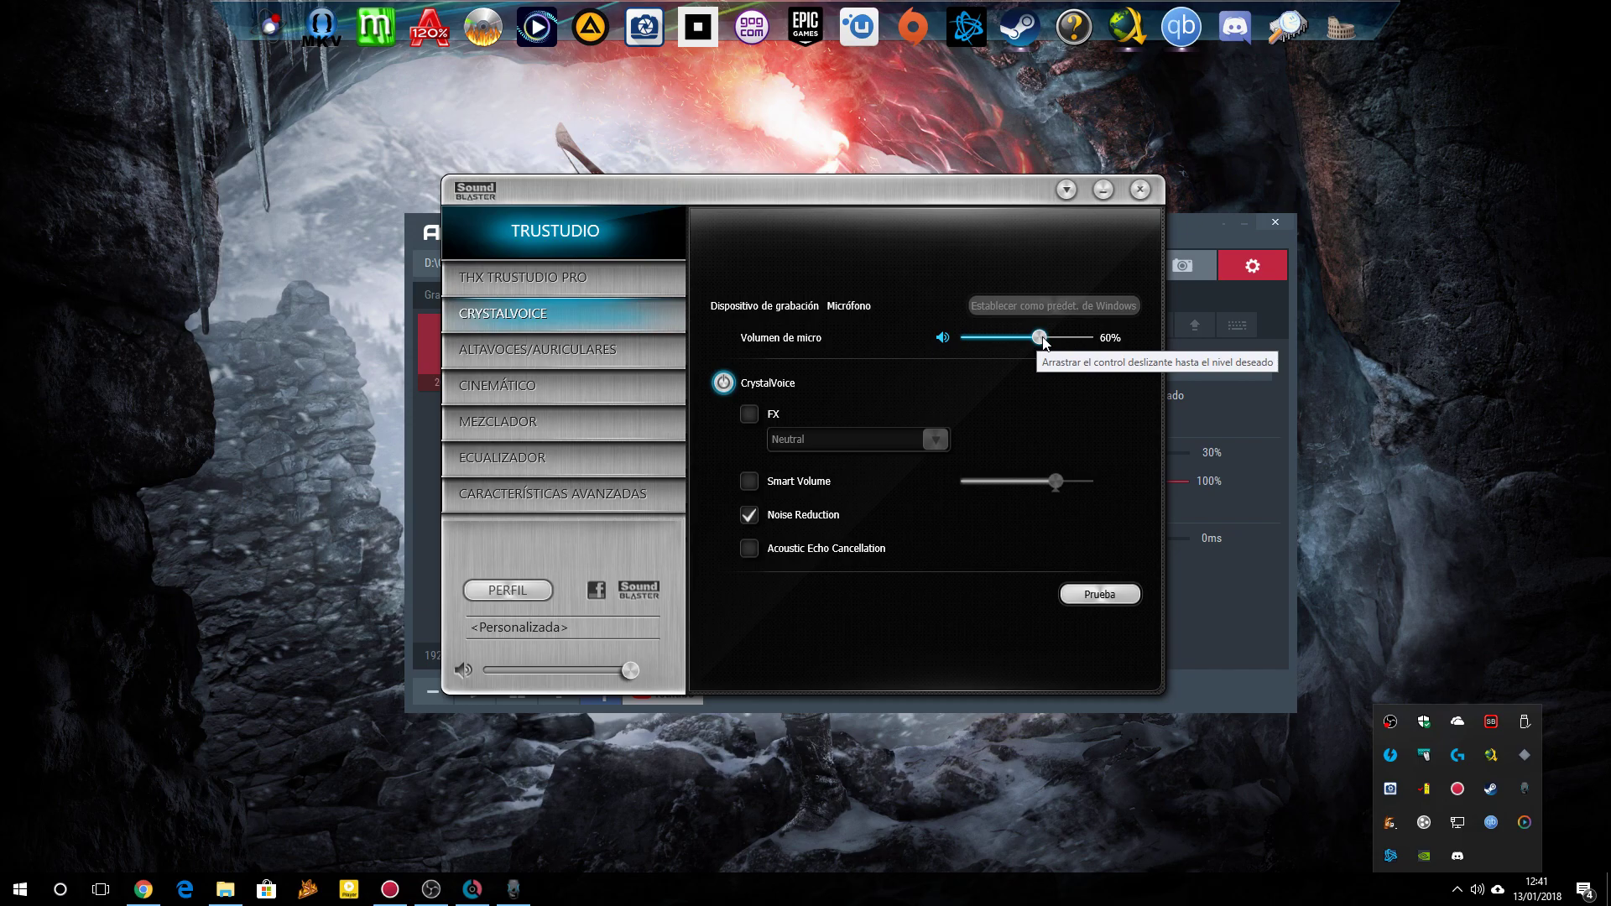
pyautogui.click(1139, 189)
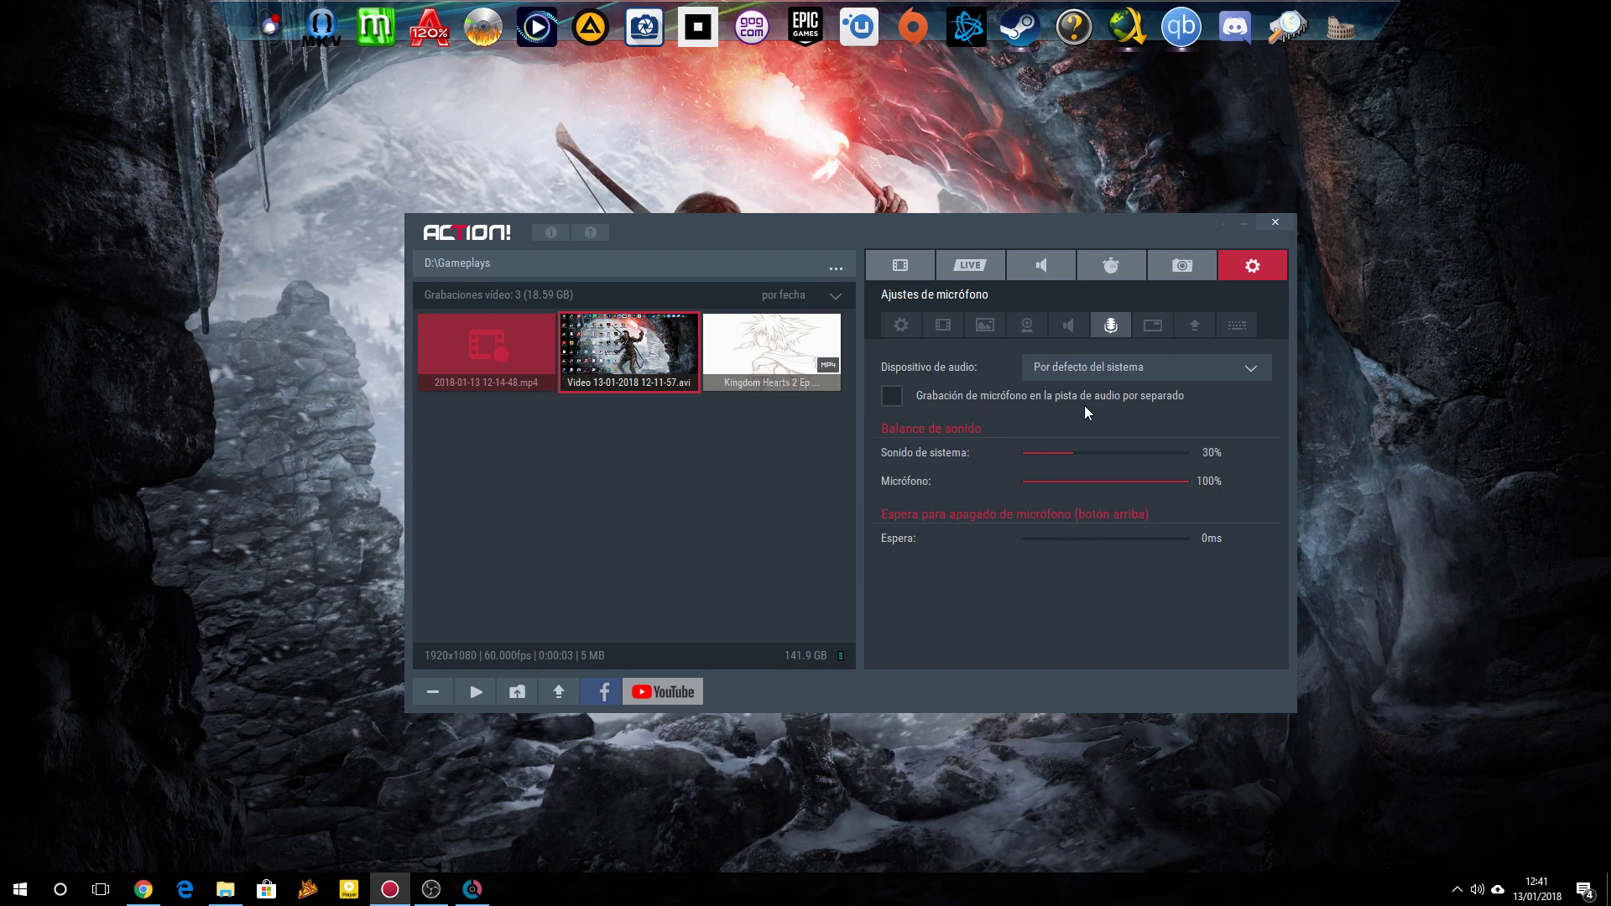
# Step: Show the HUD settings, toggle No grabar HUD en juegos y aplicaciones off and back on, and compare with the general settings
pyautogui.click(1155, 328)
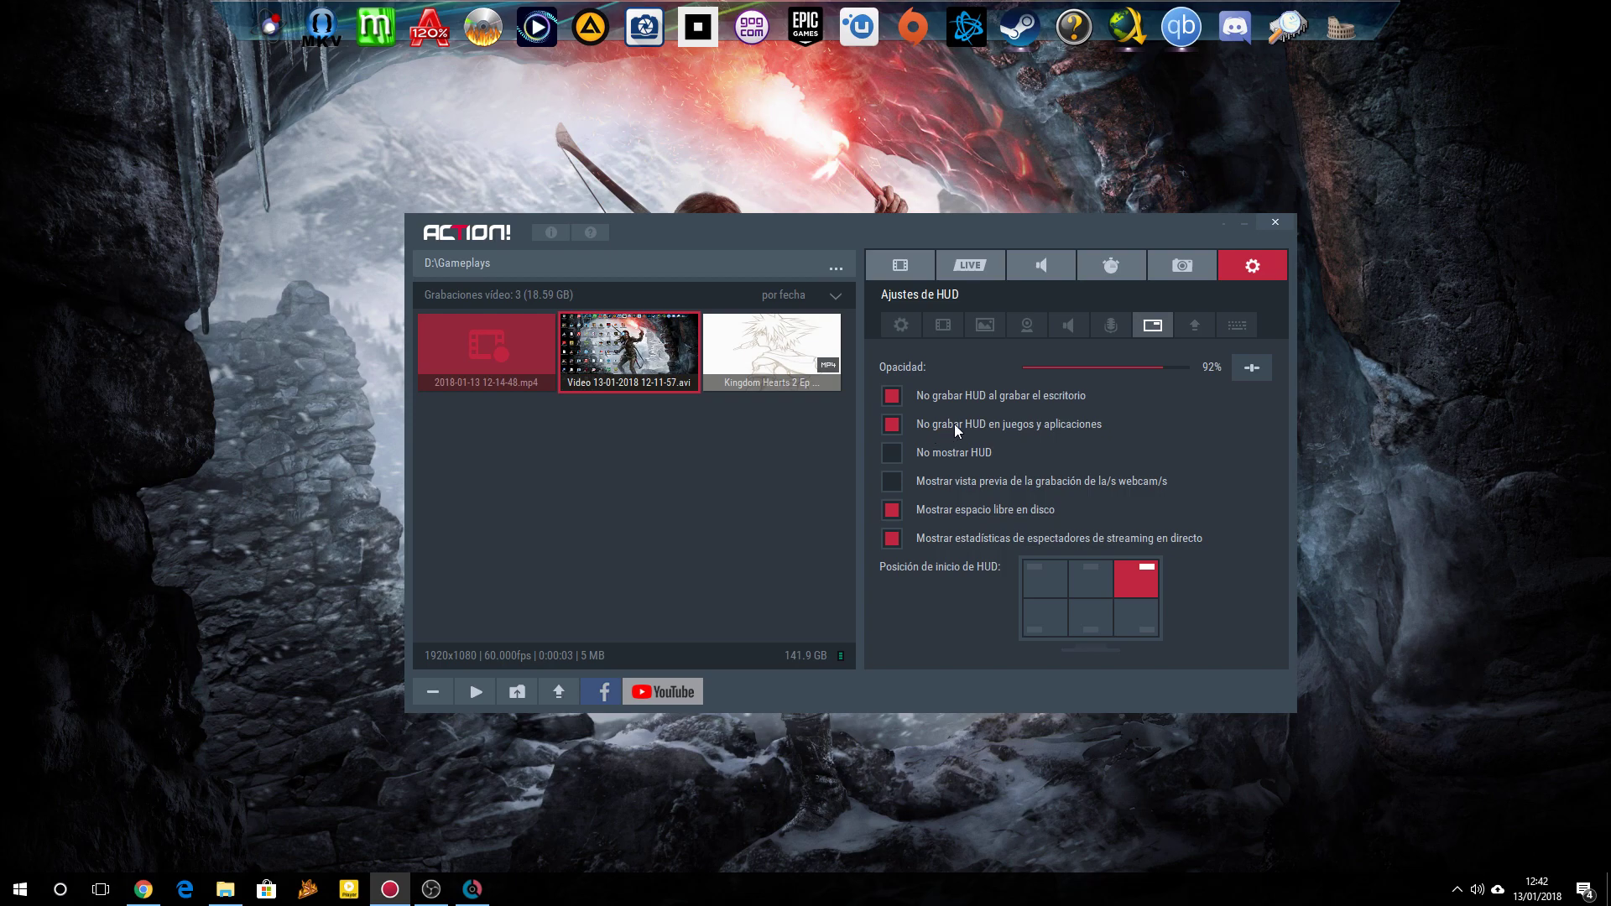
pyautogui.click(895, 427)
pyautogui.click(892, 425)
pyautogui.click(901, 325)
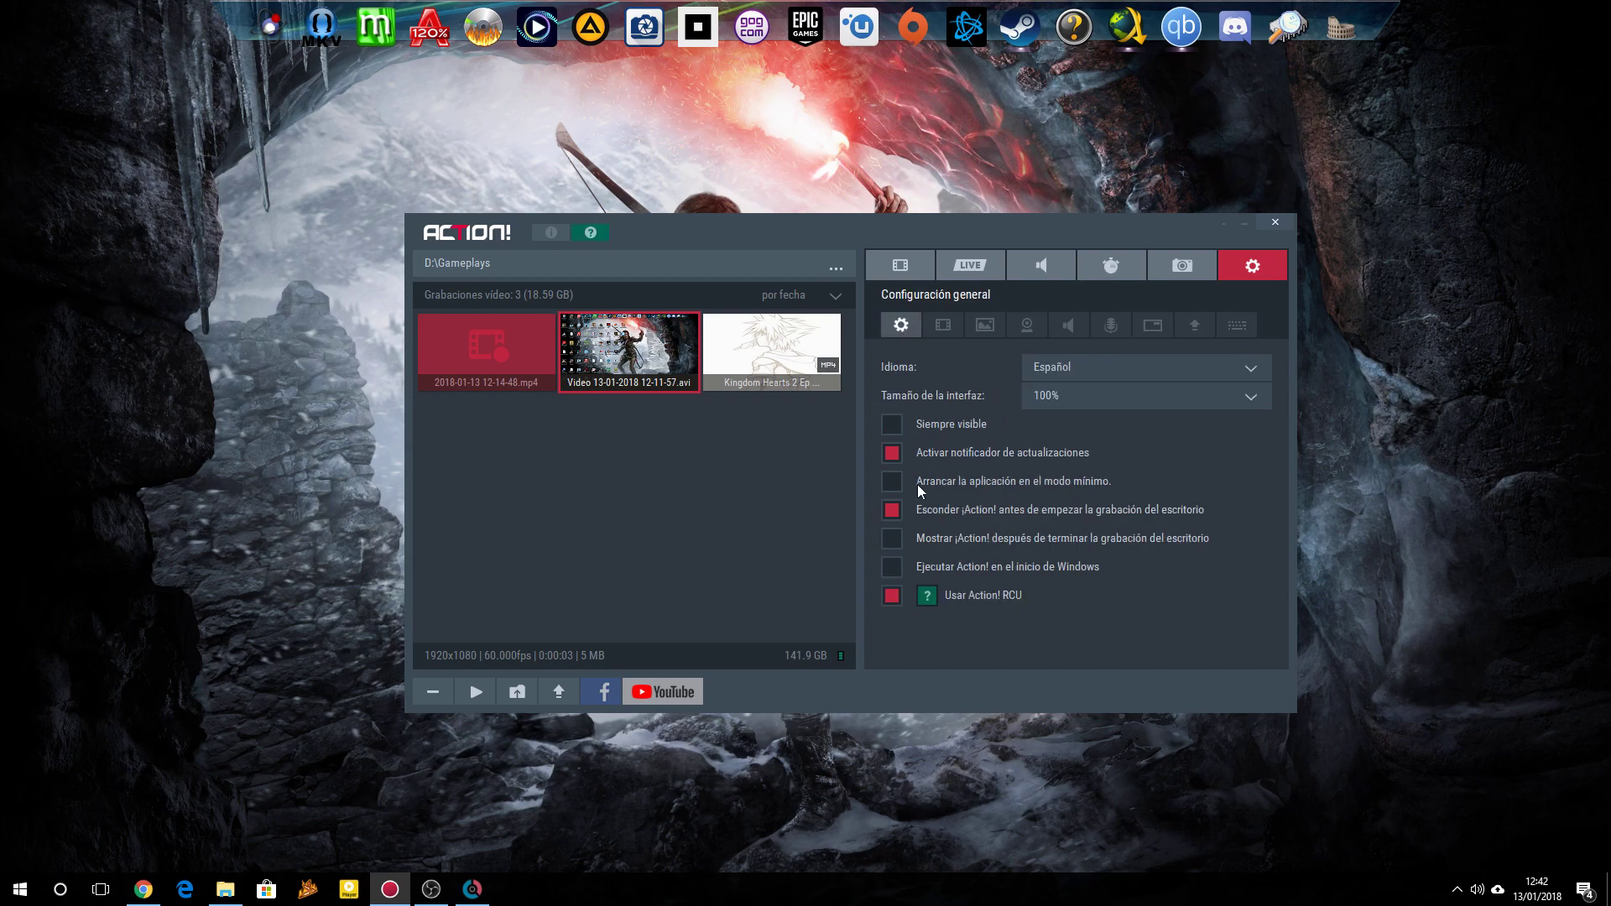
pyautogui.click(1155, 327)
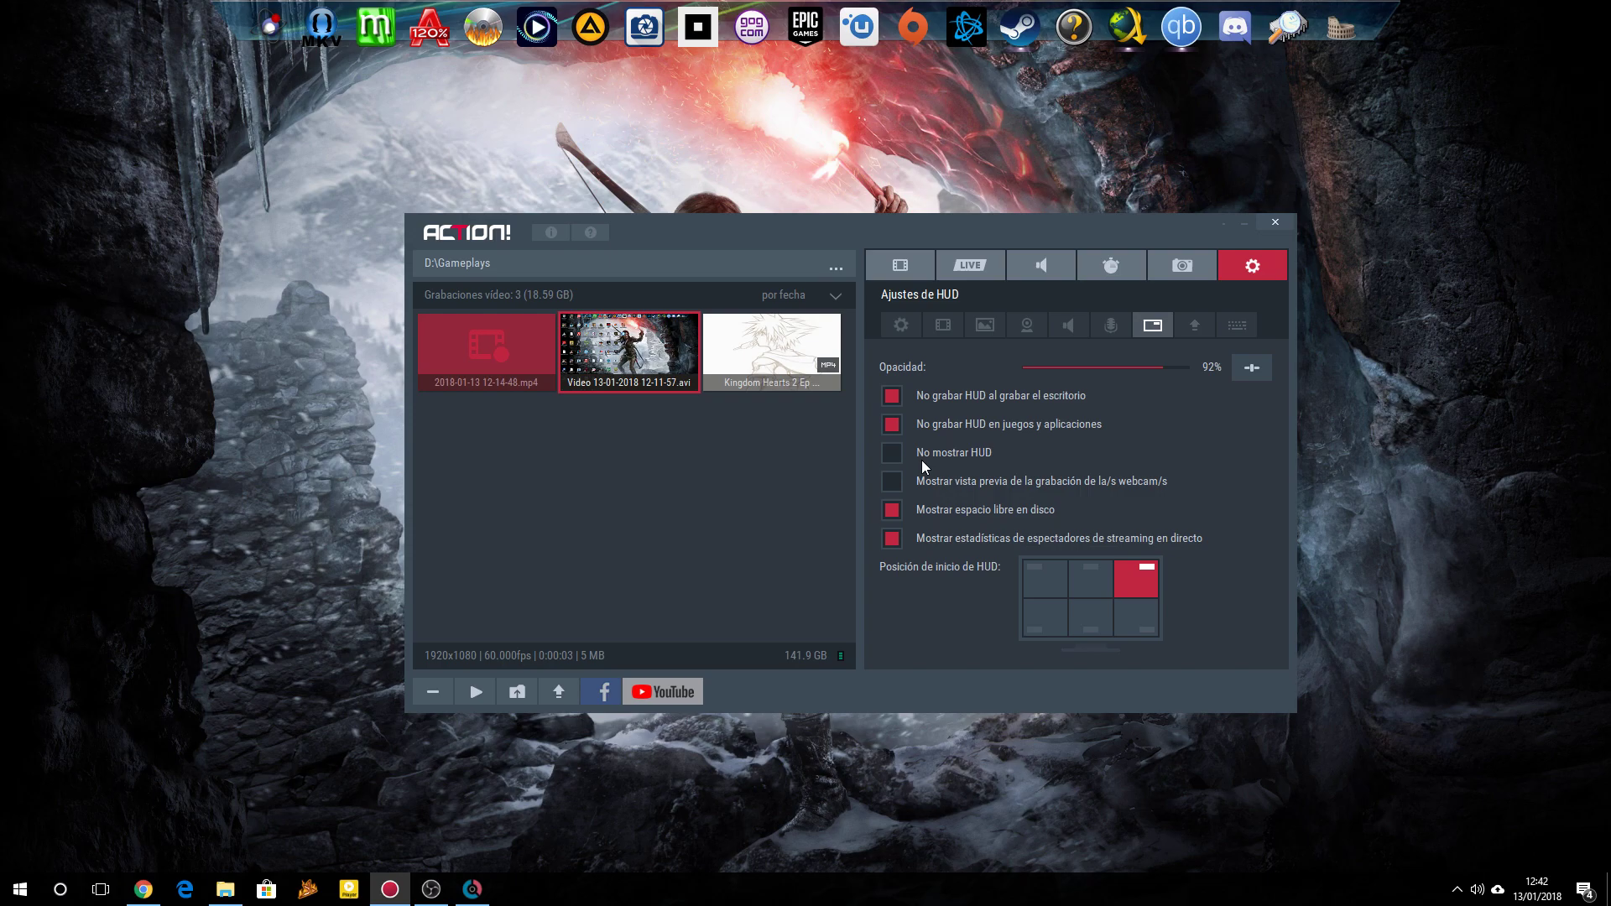
# Step: Turn on No mostrar HUD and turn it off again, dismissing the restart notices
pyautogui.click(893, 452)
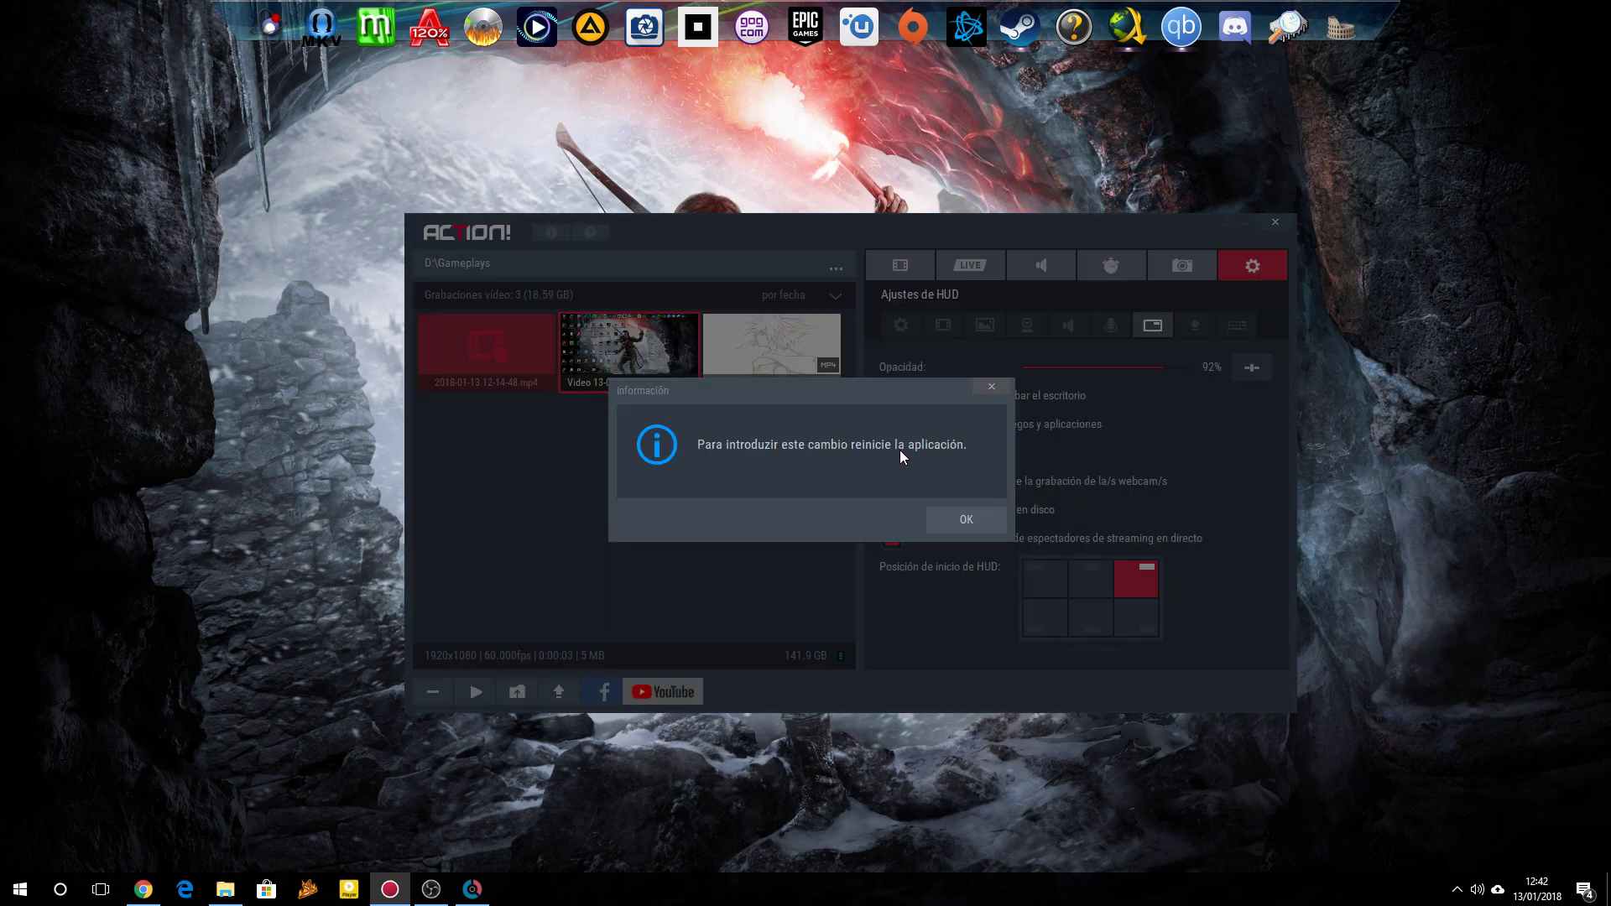
pyautogui.click(950, 513)
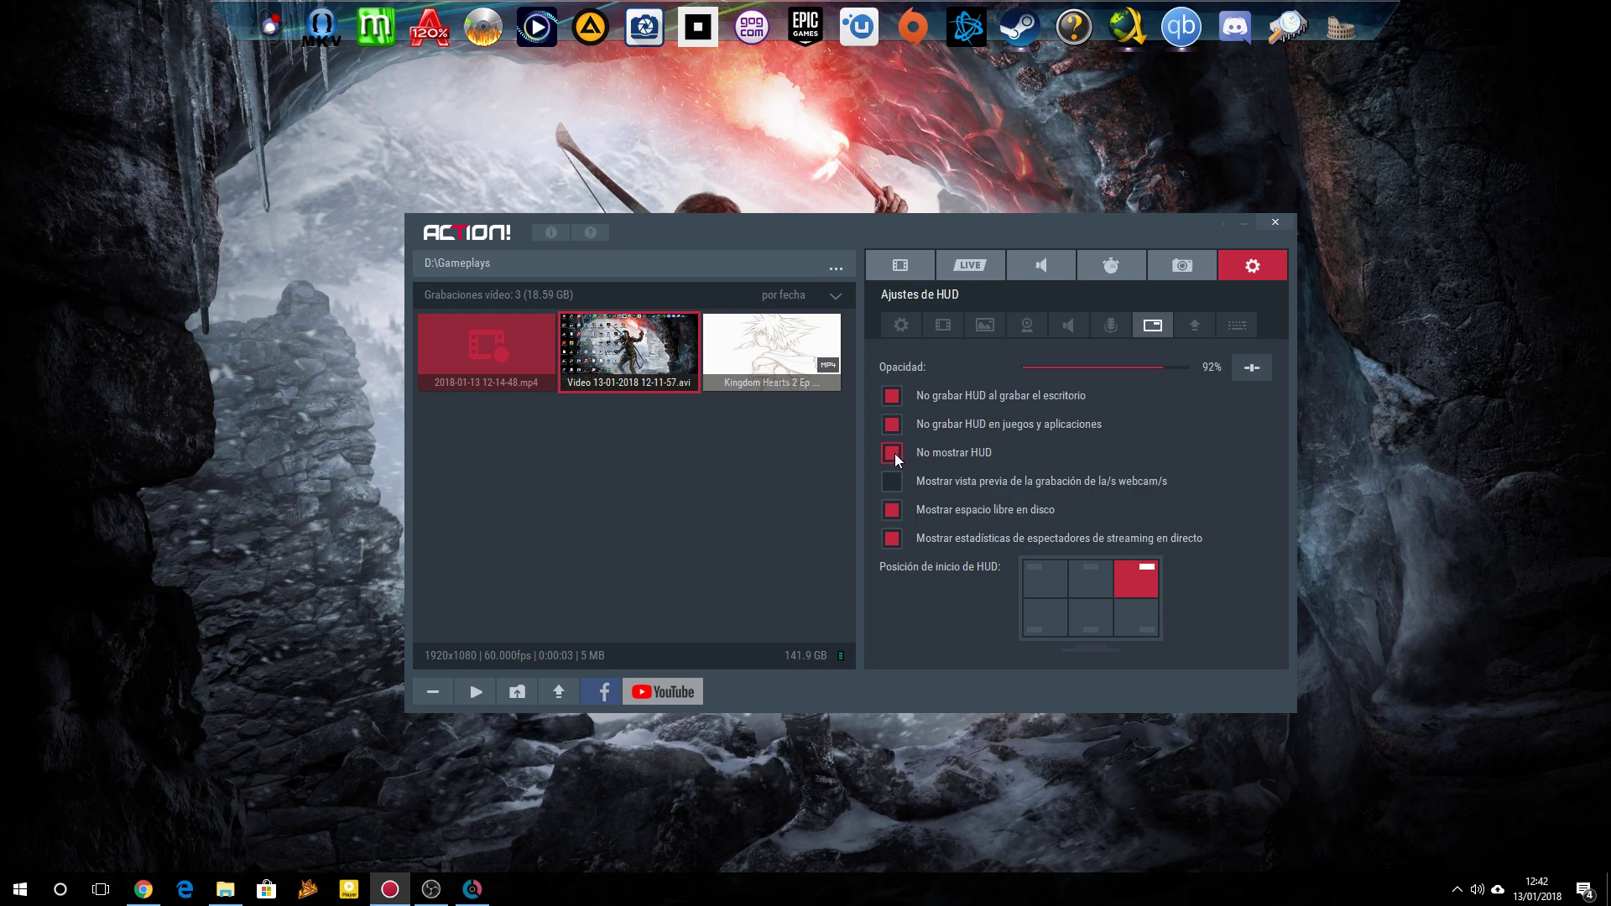
pyautogui.click(893, 453)
pyautogui.click(962, 514)
pyautogui.click(1190, 326)
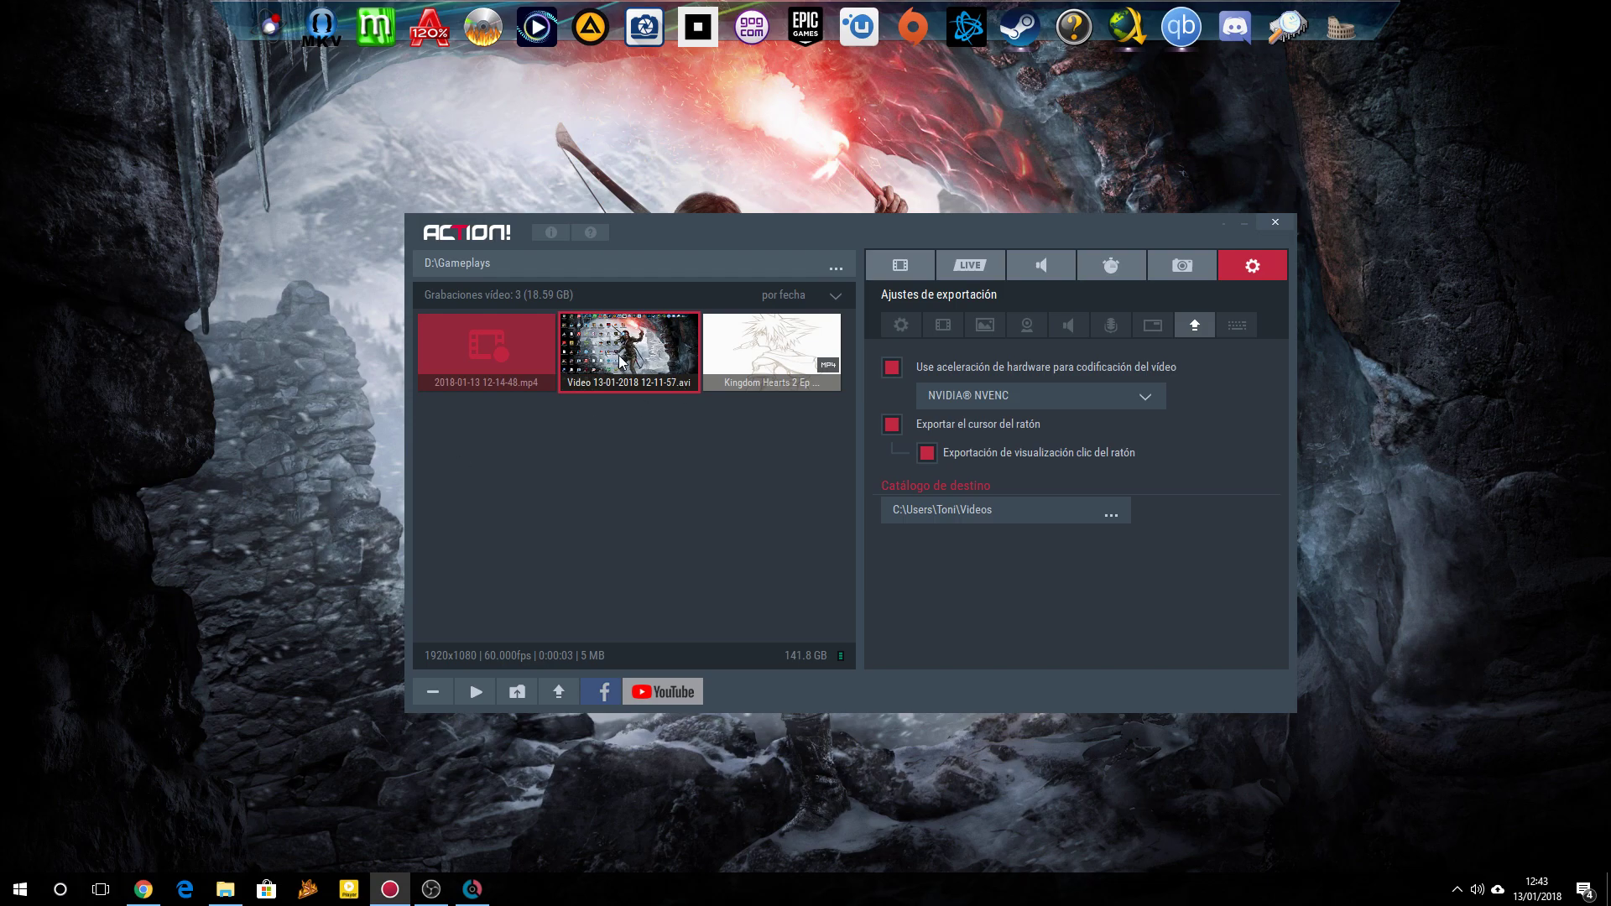
pyautogui.click(557, 692)
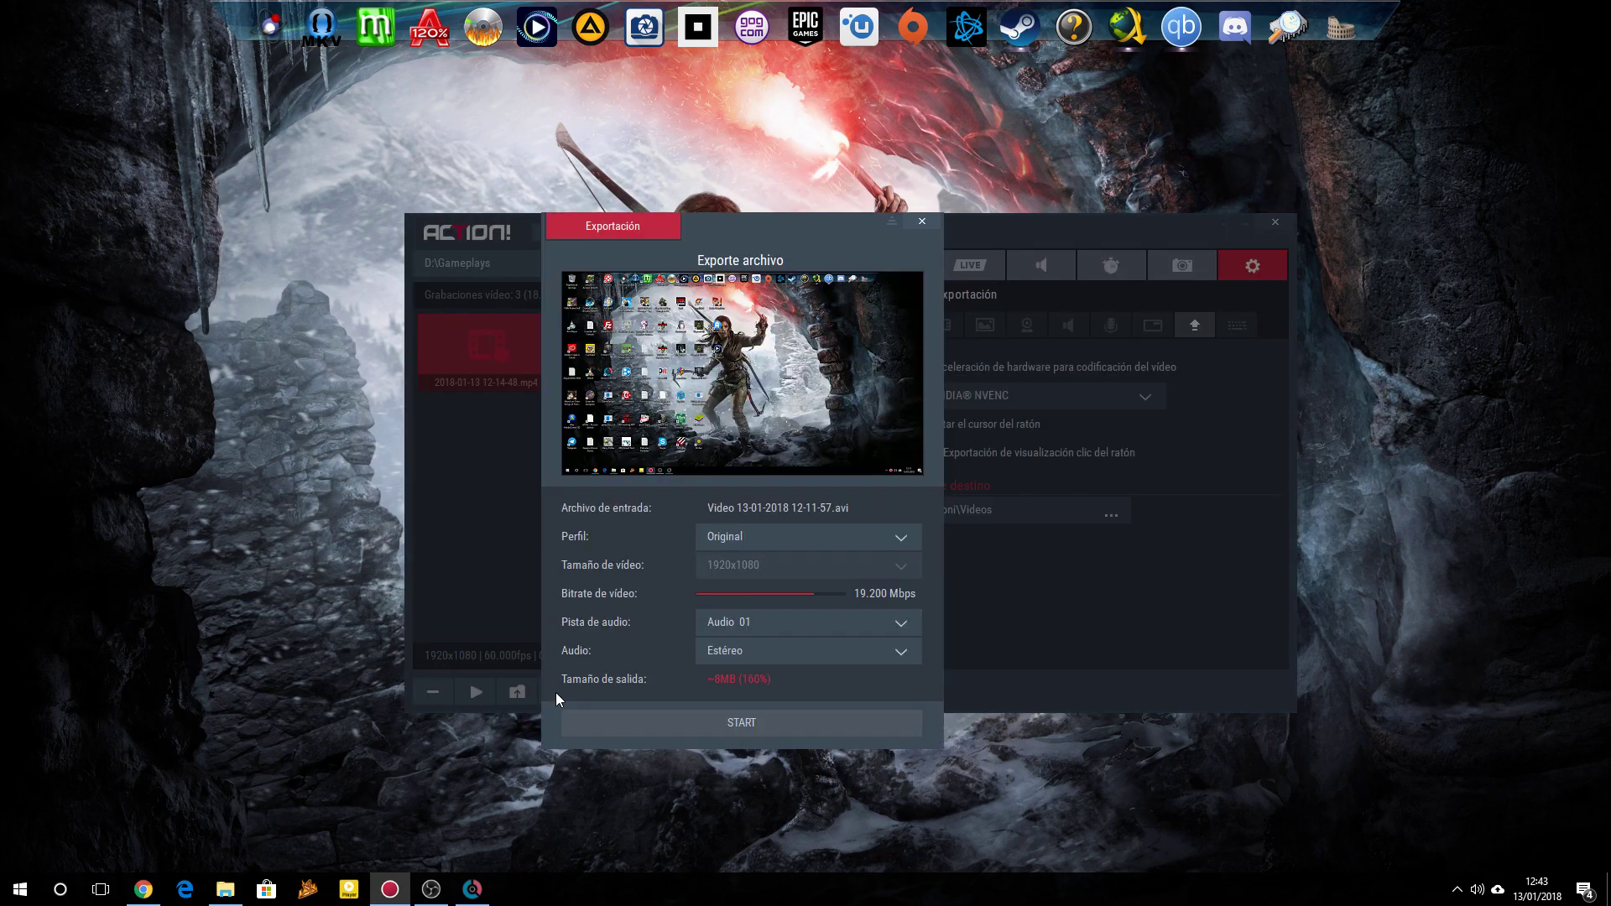
pyautogui.click(923, 224)
pyautogui.click(732, 490)
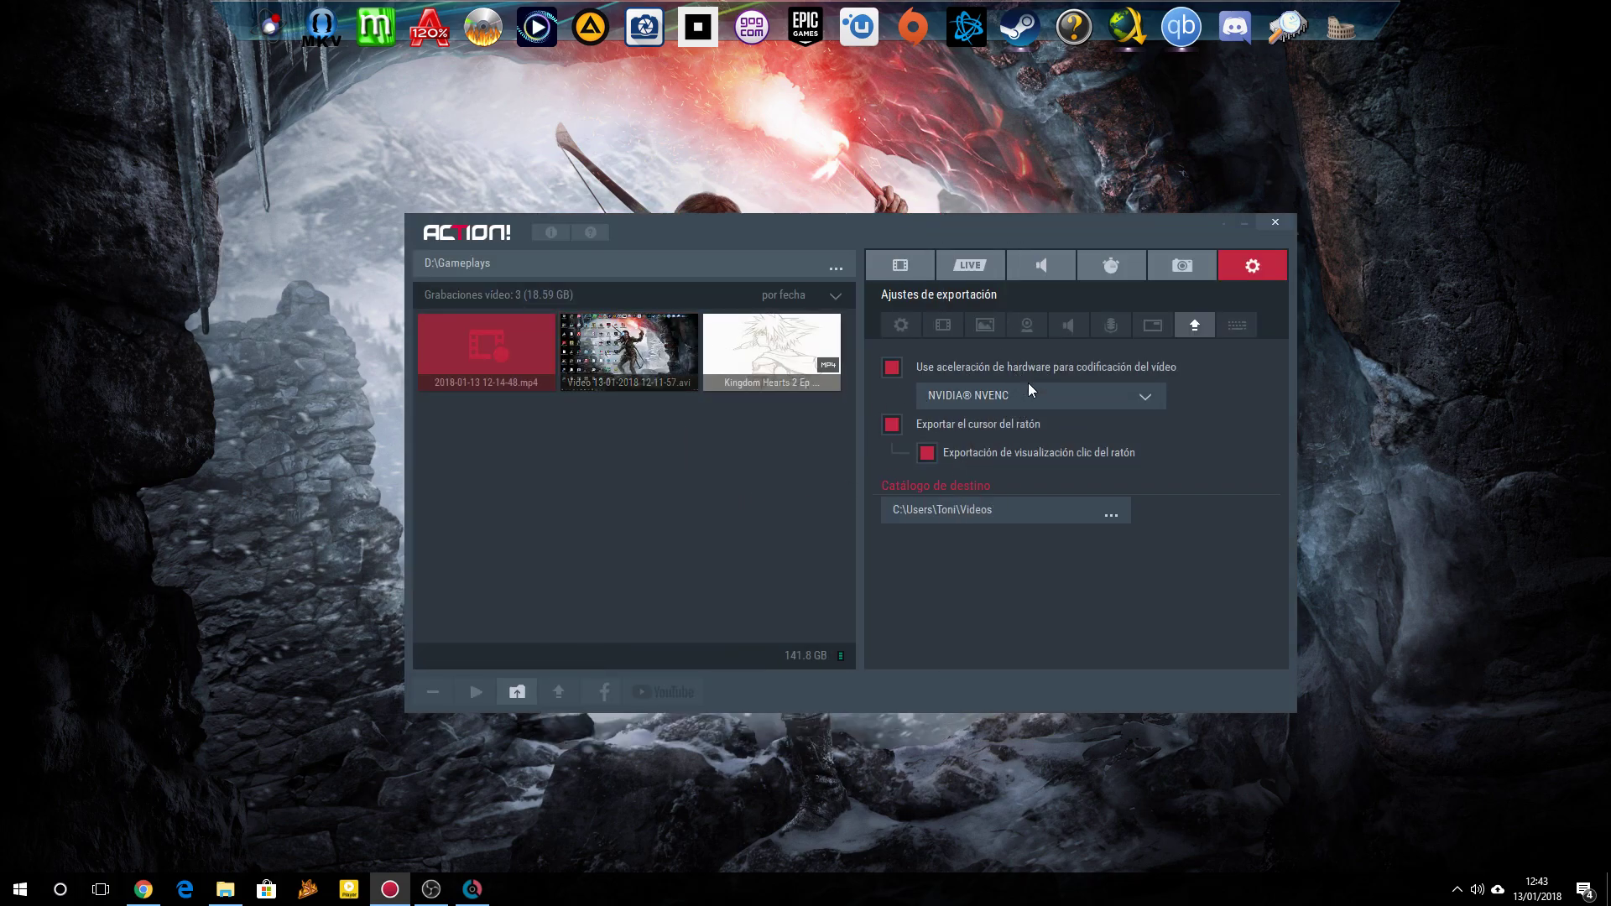
# Step: Keep NVIDIA NVENC as the hardware acceleration for exports and turn off Exportación de visualización clic del ratón
pyautogui.click(1049, 396)
pyautogui.click(1050, 395)
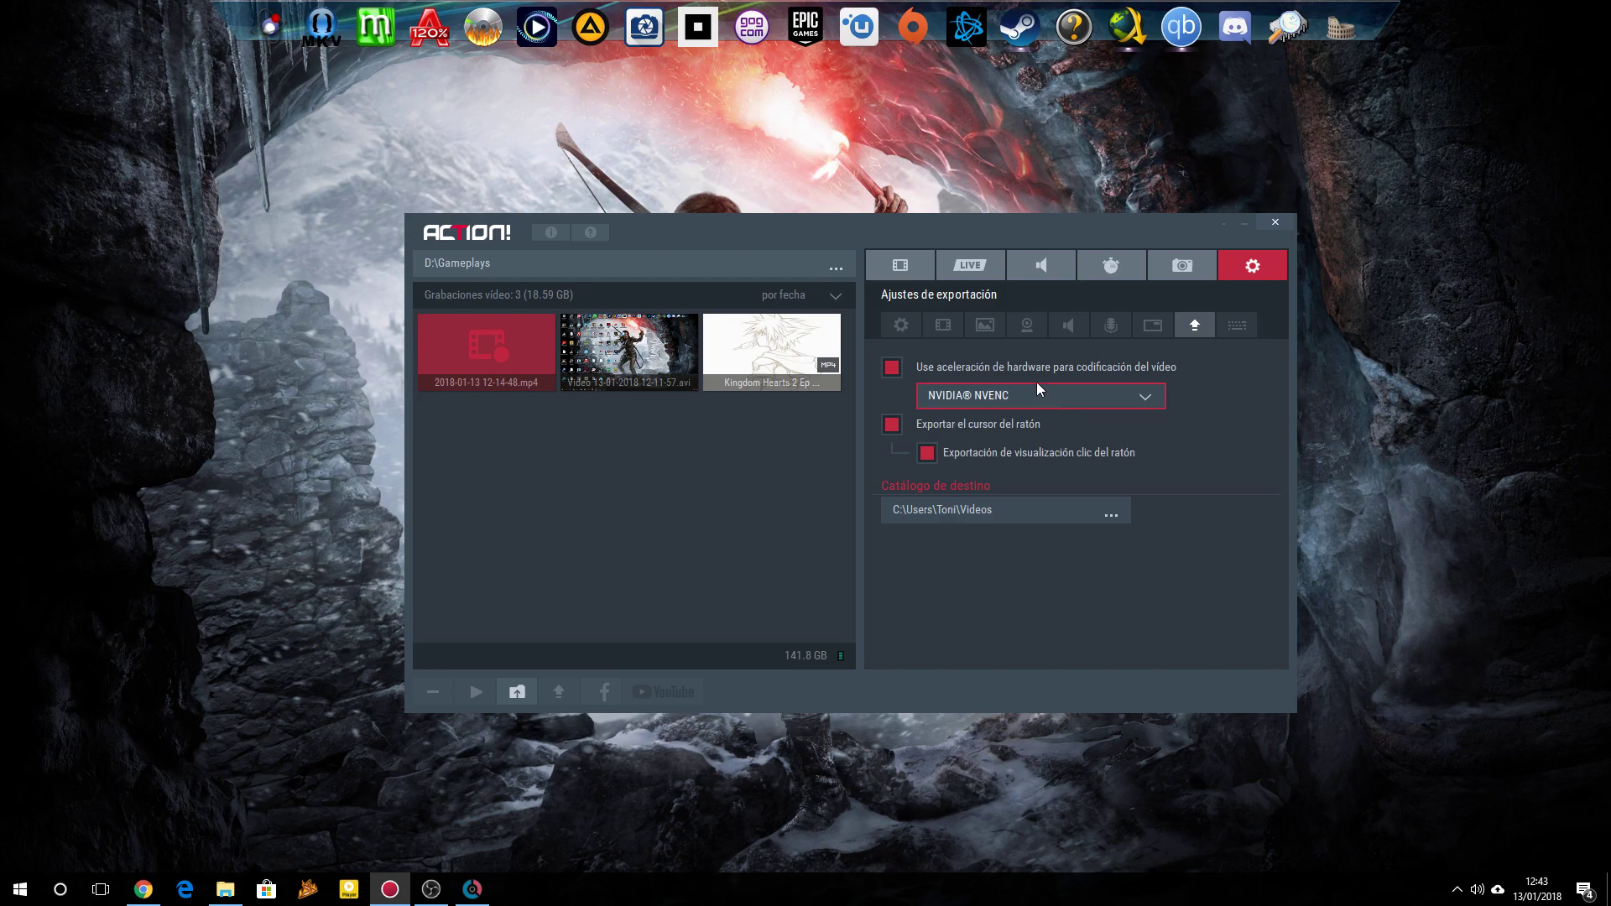
pyautogui.click(990, 396)
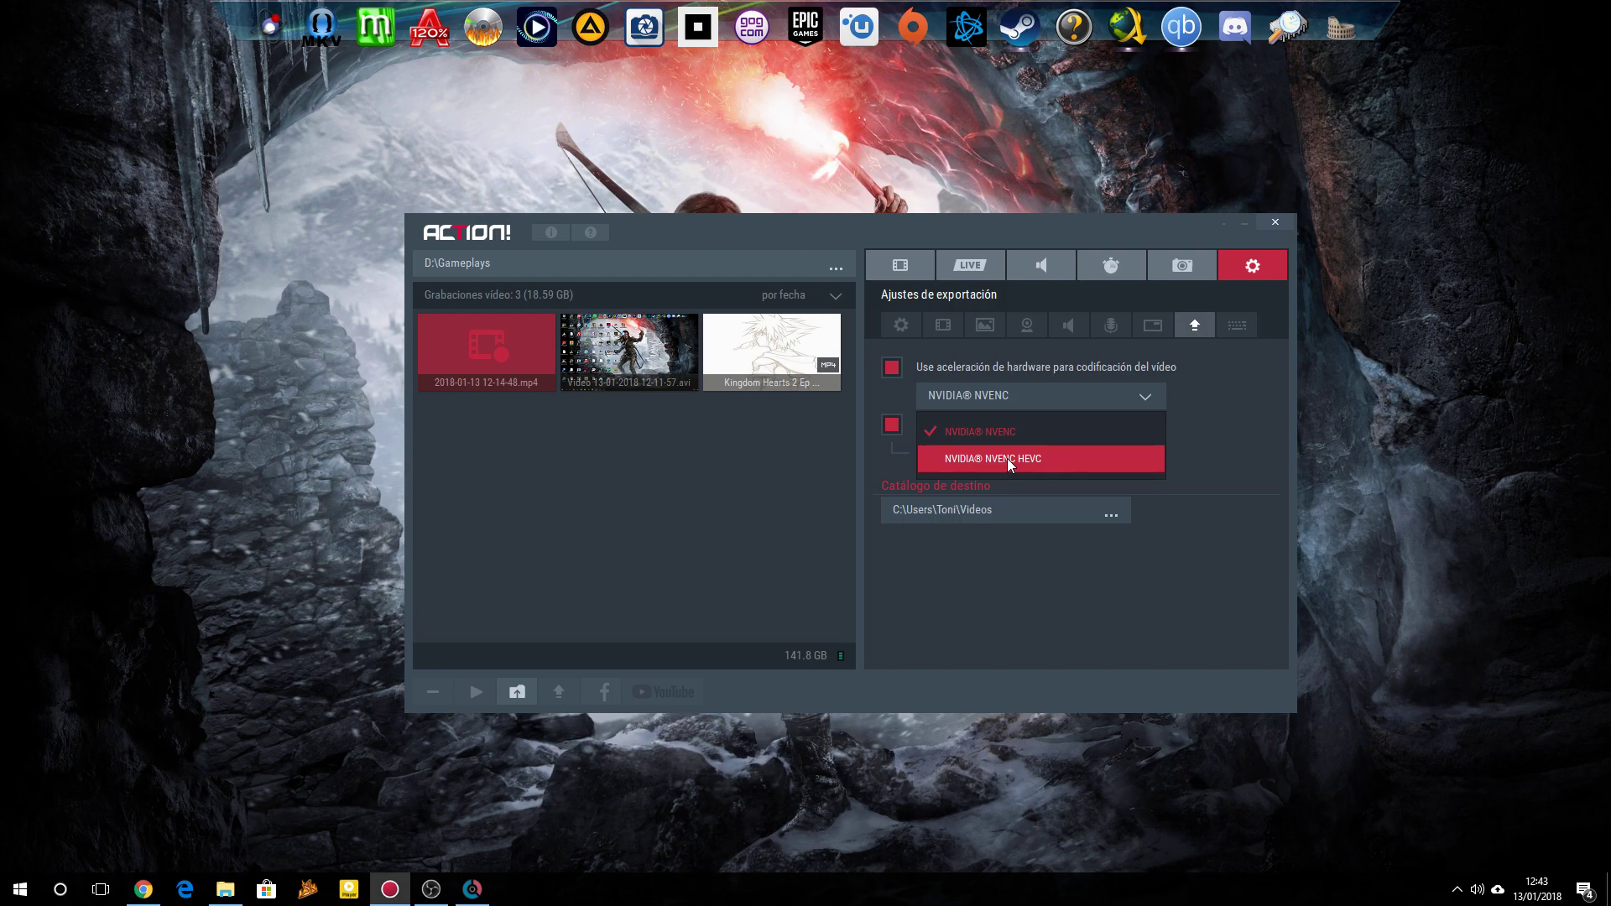
pyautogui.click(1003, 431)
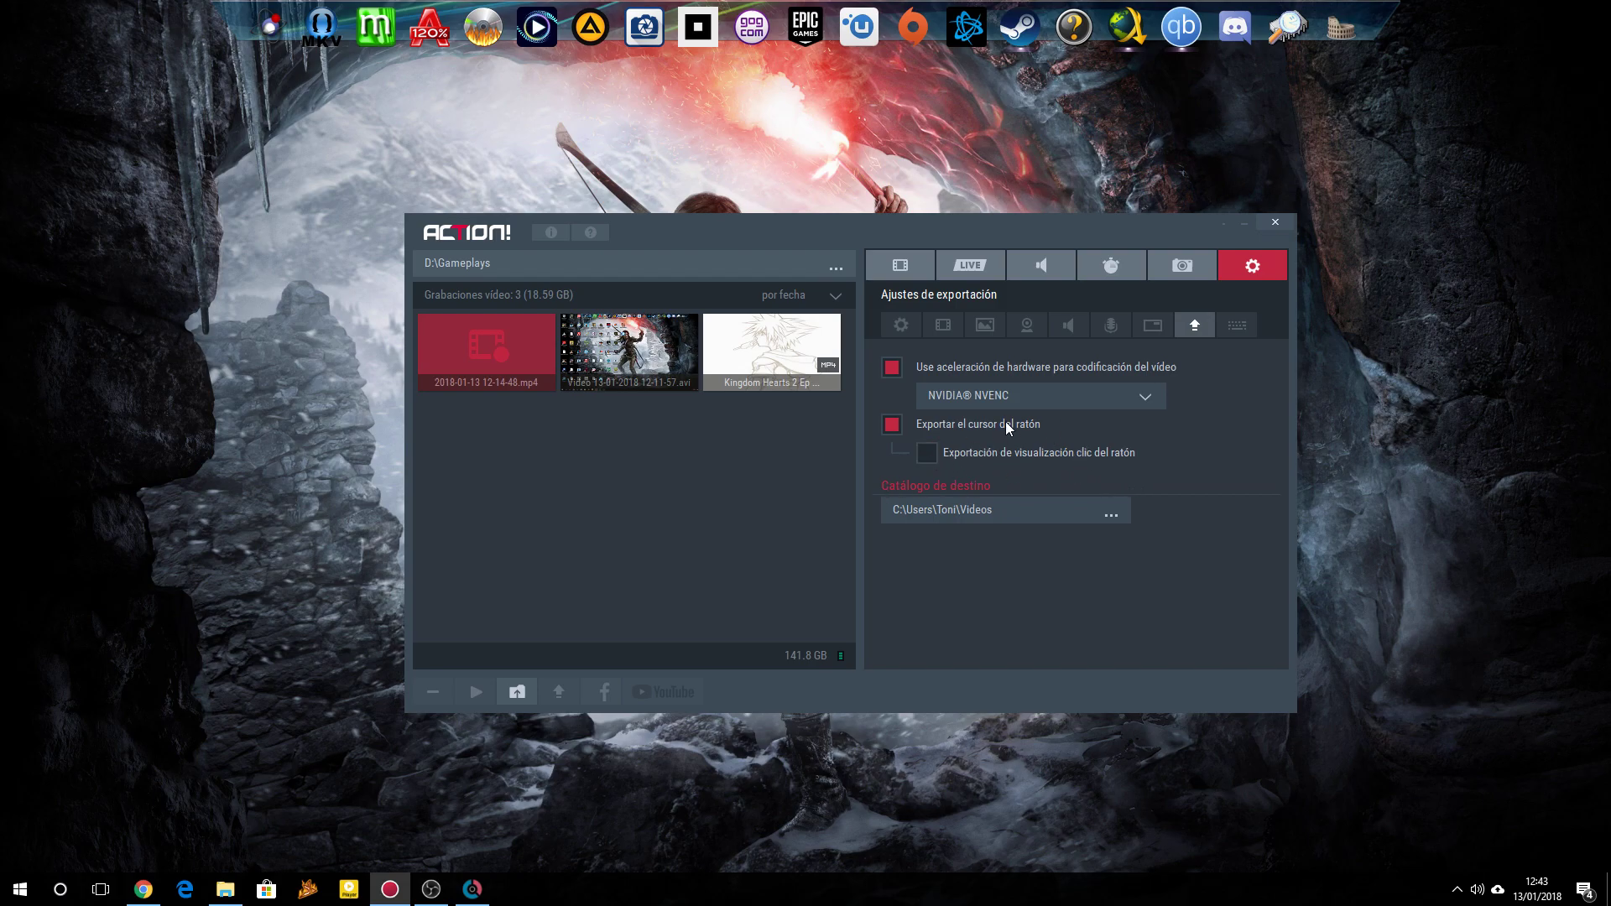
pyautogui.click(661, 354)
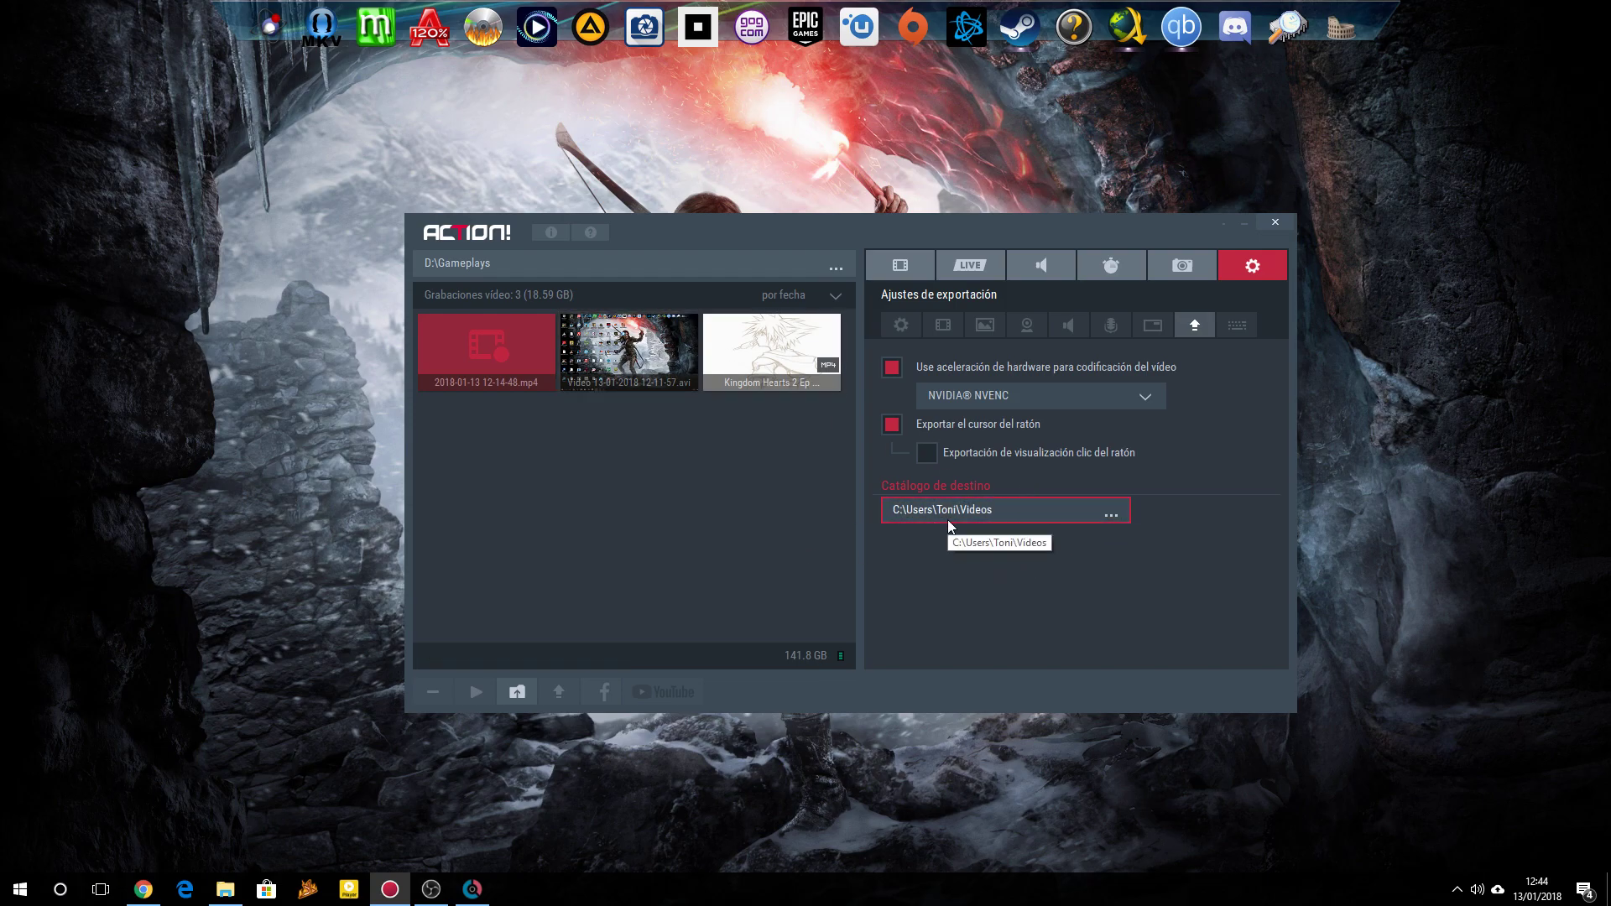
# Step: Show the hotkey settings and point out the shortcut fields for Medición del rendimiento and Grabación de vídeo
pyautogui.click(1236, 327)
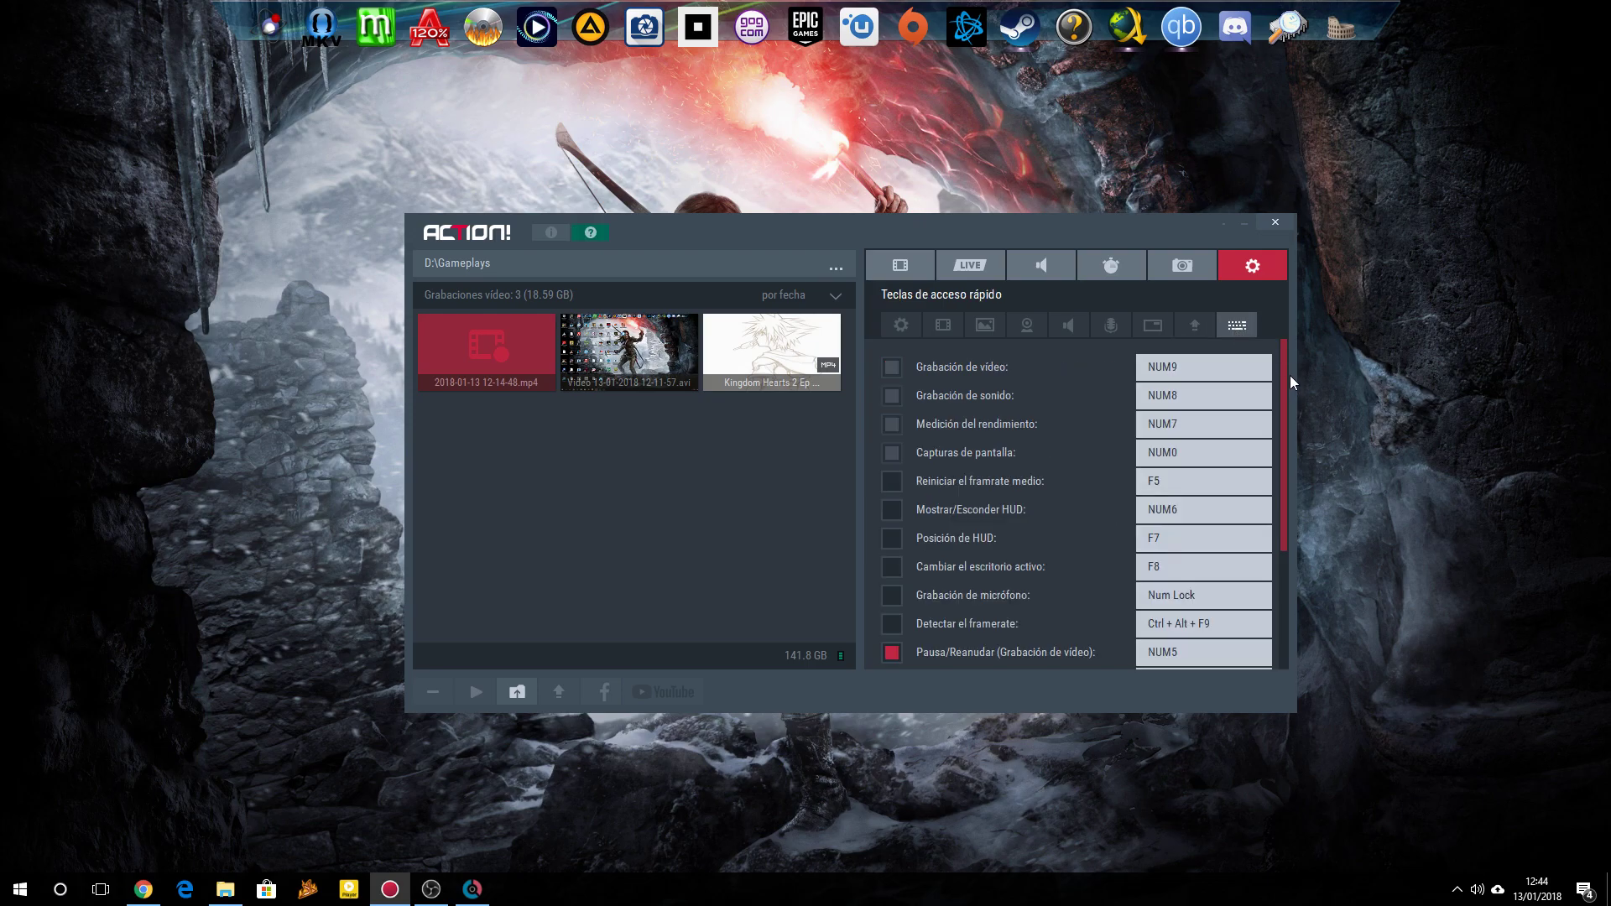
pyautogui.moveTo(1282, 365)
pyautogui.mouseDown()
pyautogui.moveTo(1284, 394)
pyautogui.moveTo(1282, 344)
pyautogui.mouseUp()
pyautogui.click(1198, 424)
pyautogui.click(1199, 369)
# Step: Look through the hotkey list and examine the Pausa/Reanudar (Grabación de vídeo) shortcut, keeping NUM5
pyautogui.scroll(-5, 949, 483)
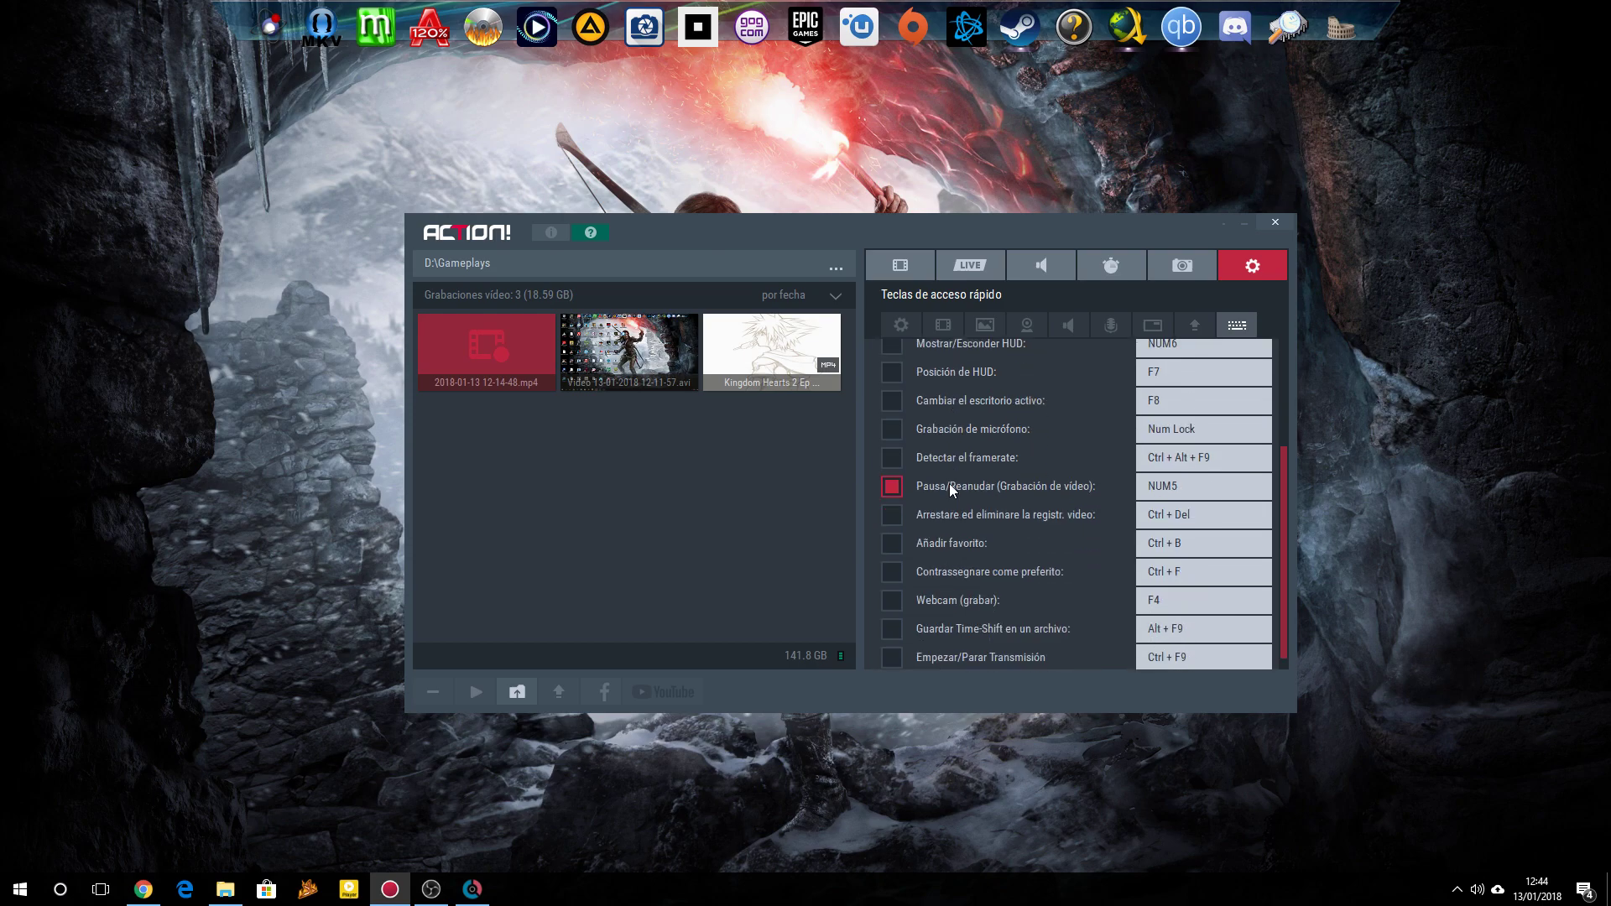
pyautogui.scroll(5, 990, 530)
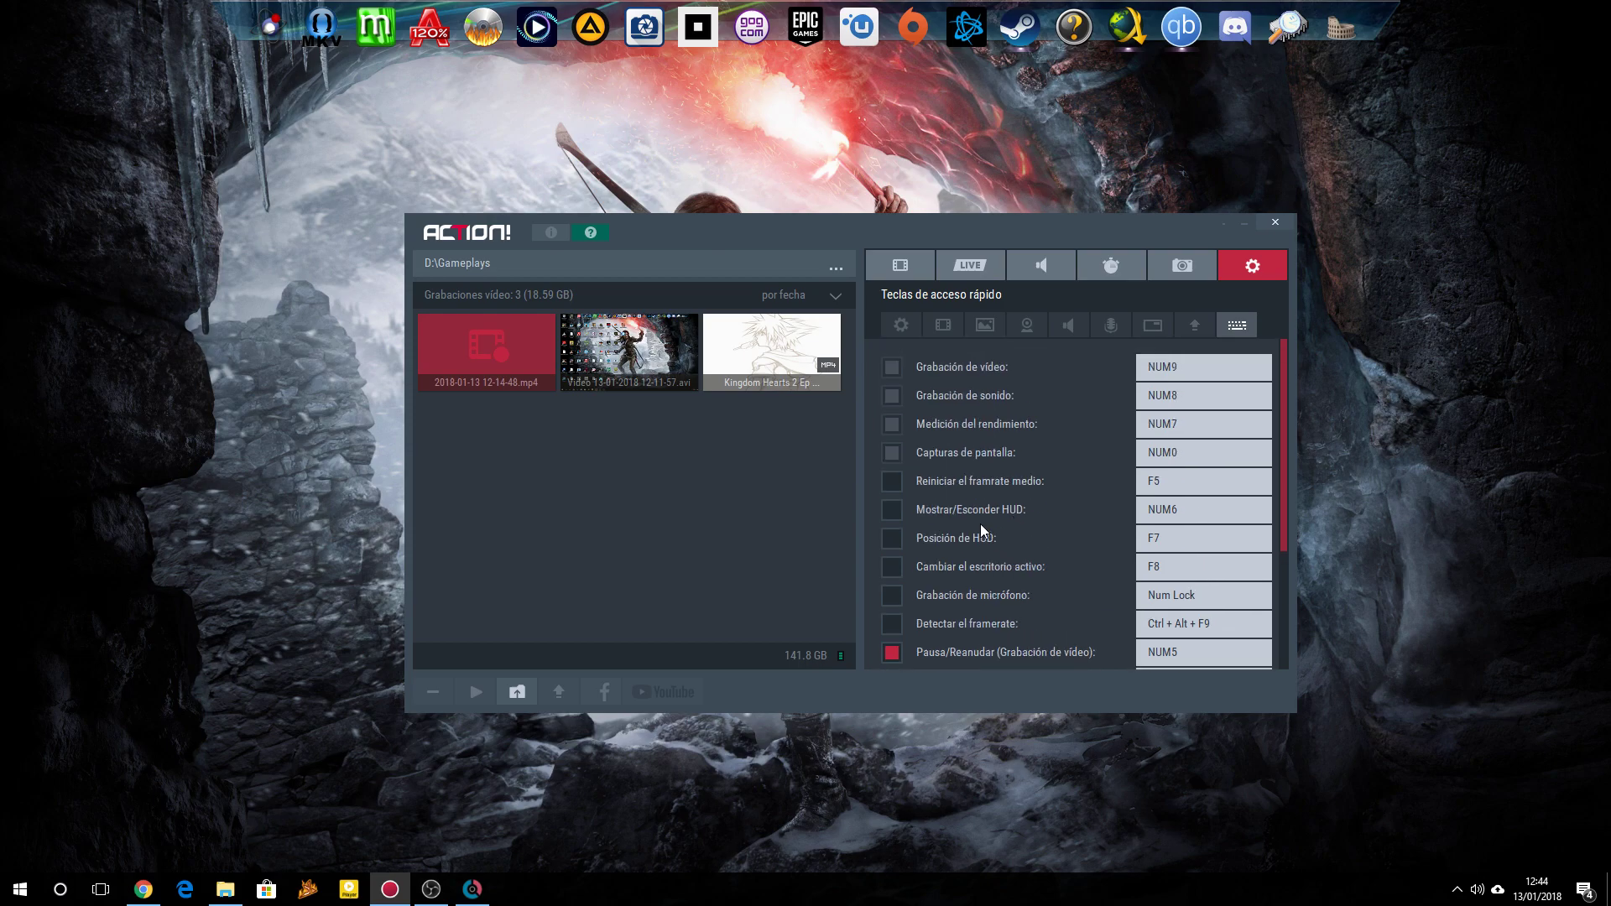
pyautogui.scroll(-5, 978, 487)
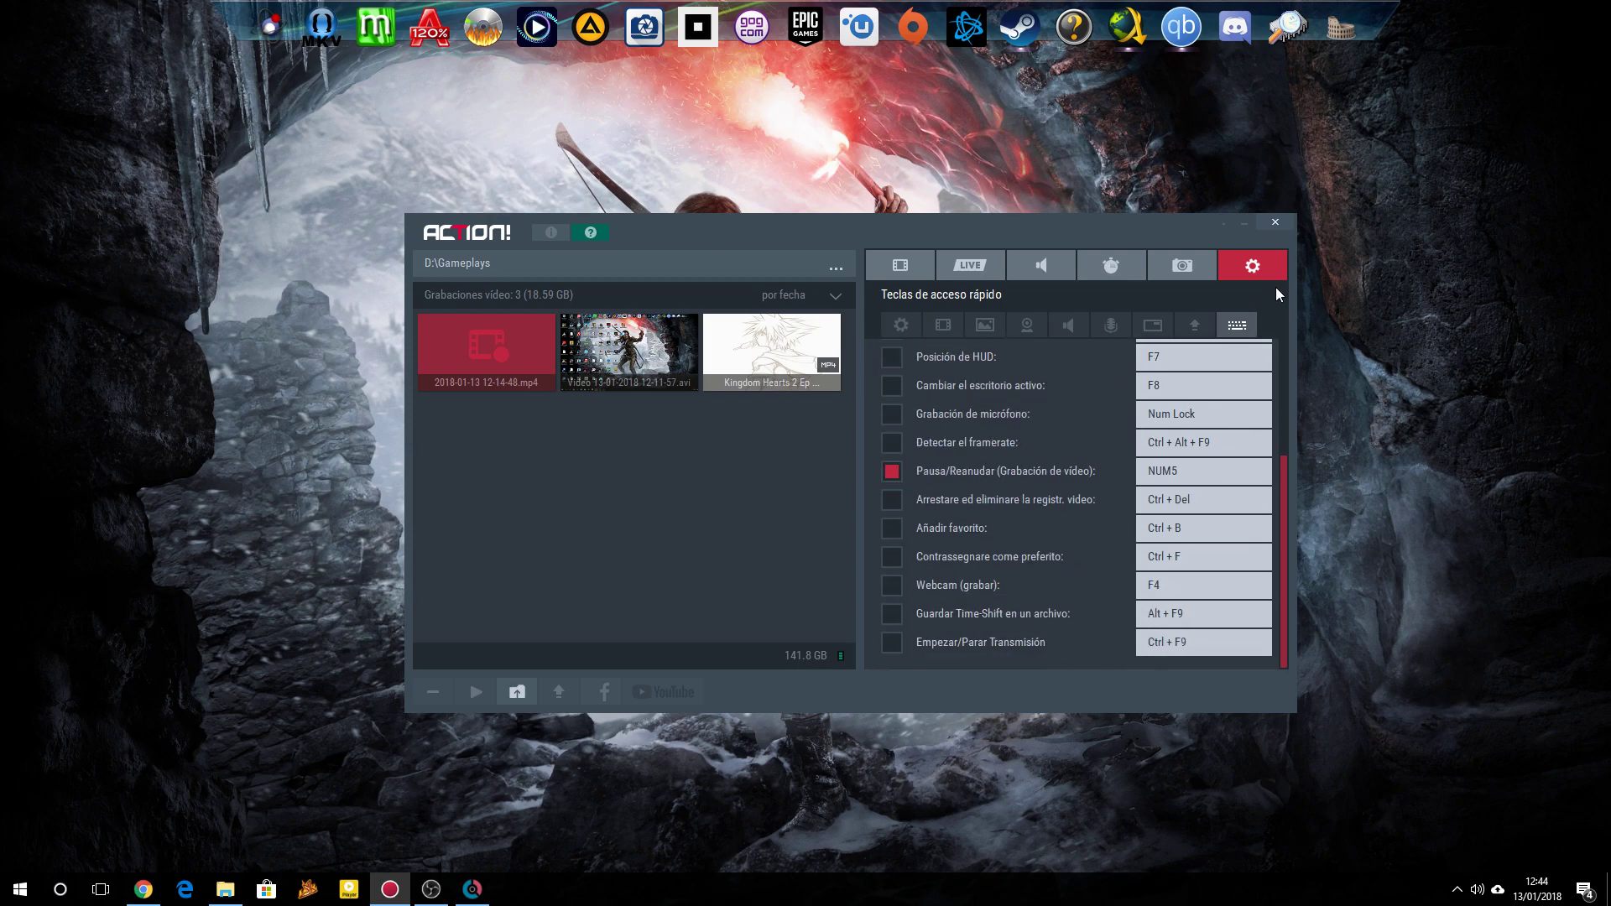
pyautogui.scroll(1, 996, 511)
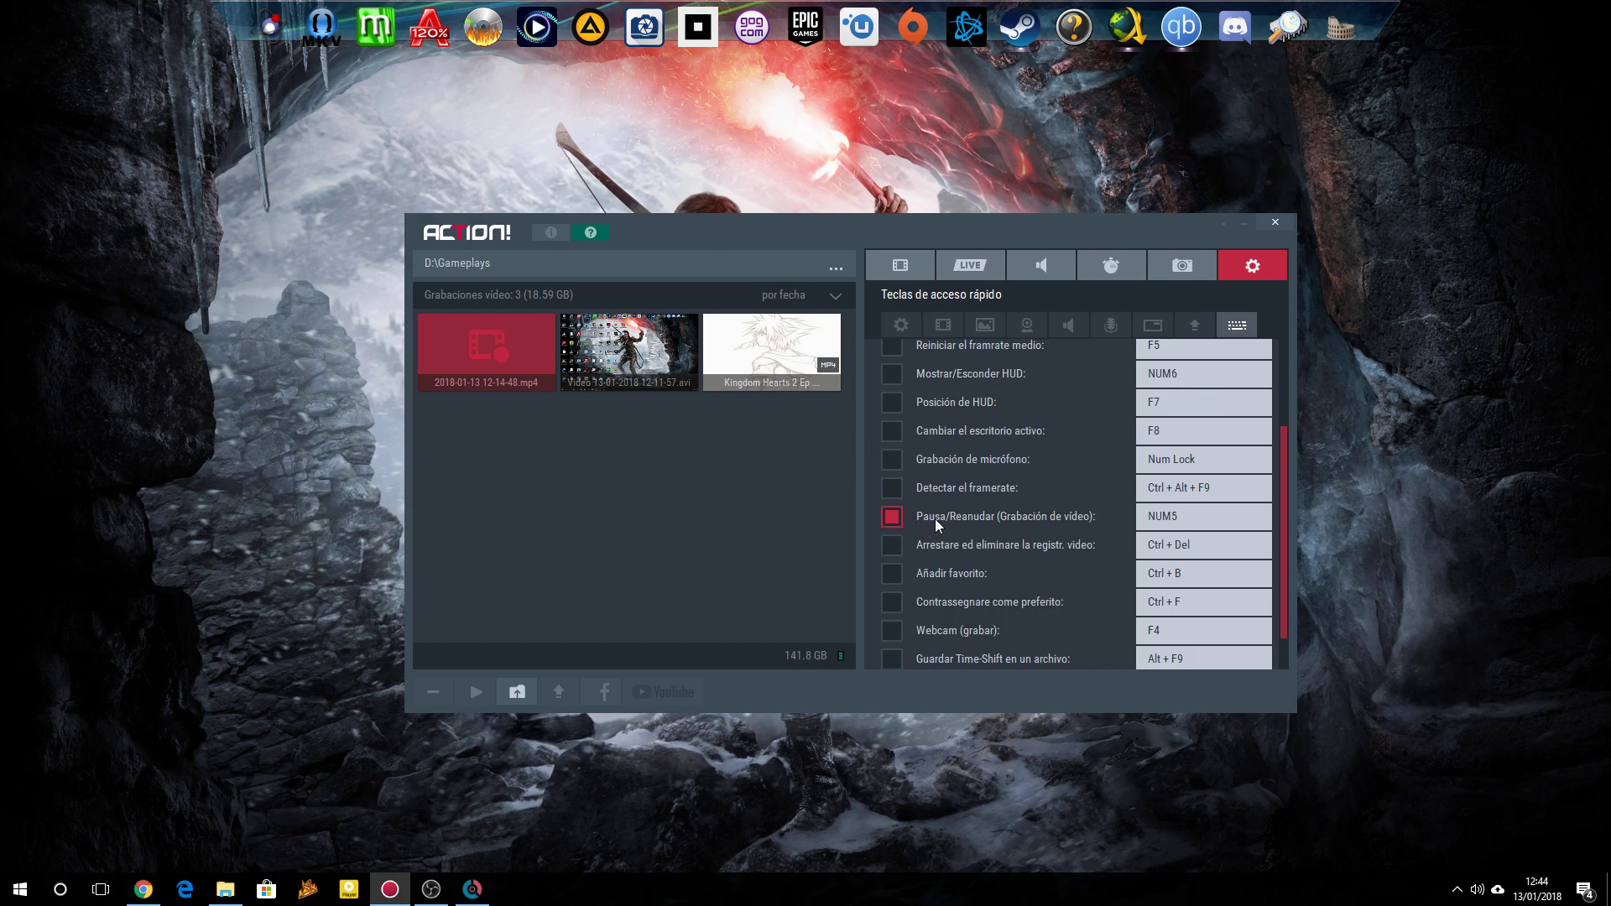
pyautogui.click(1191, 516)
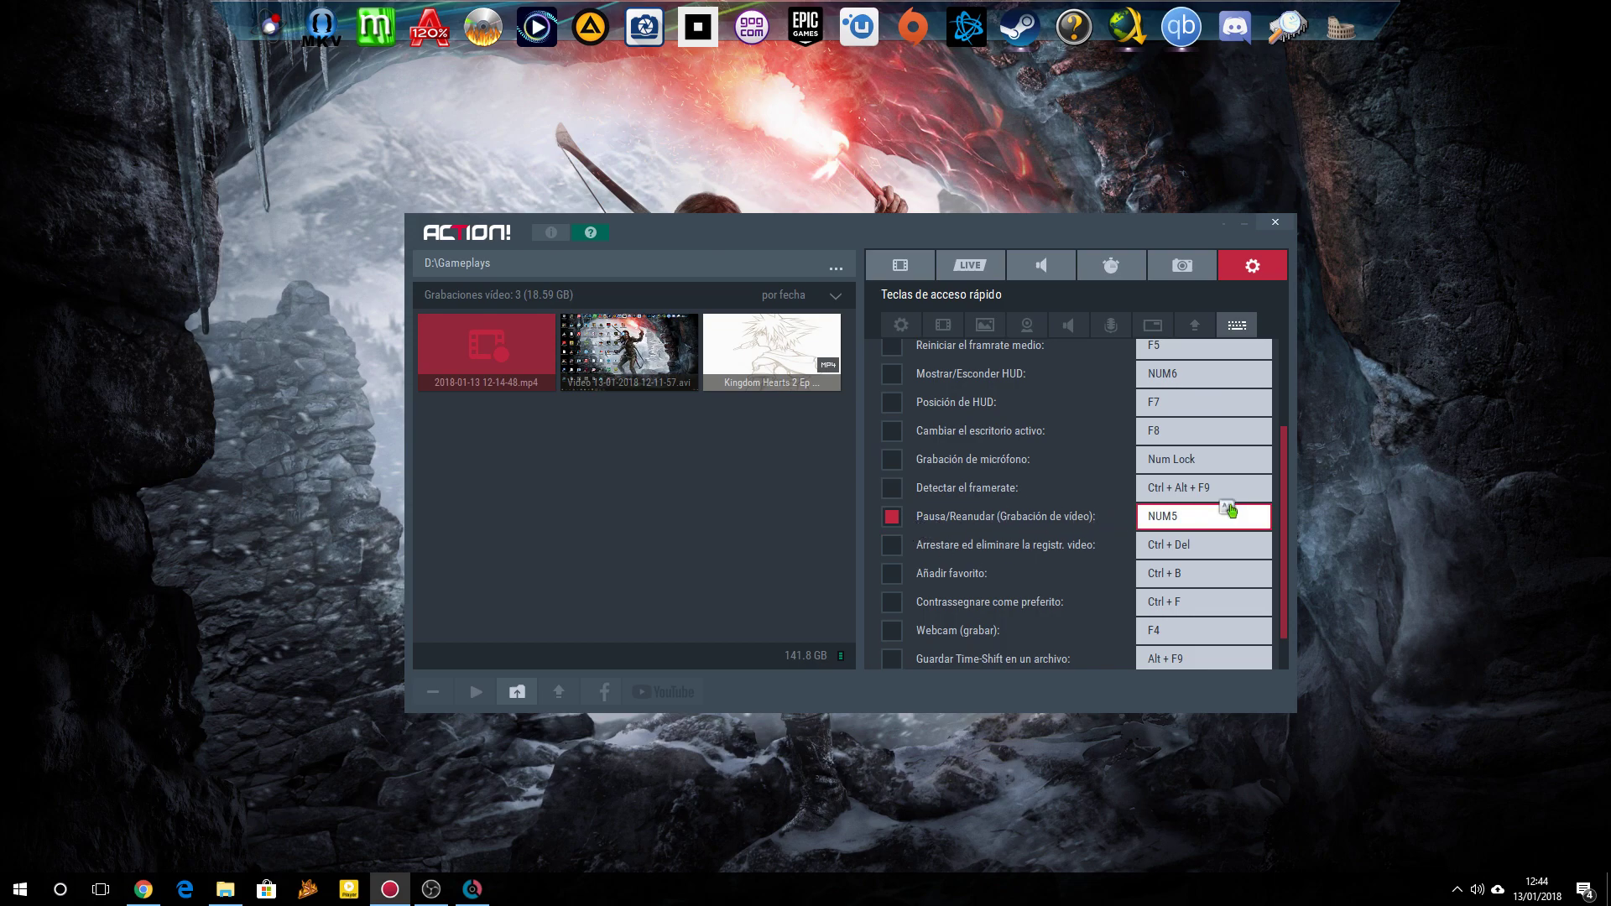
pyautogui.click(1045, 520)
# Step: Review the full hotkey list once more and return to its beginning
pyautogui.scroll(2, 1044, 521)
pyautogui.scroll(1, 1044, 527)
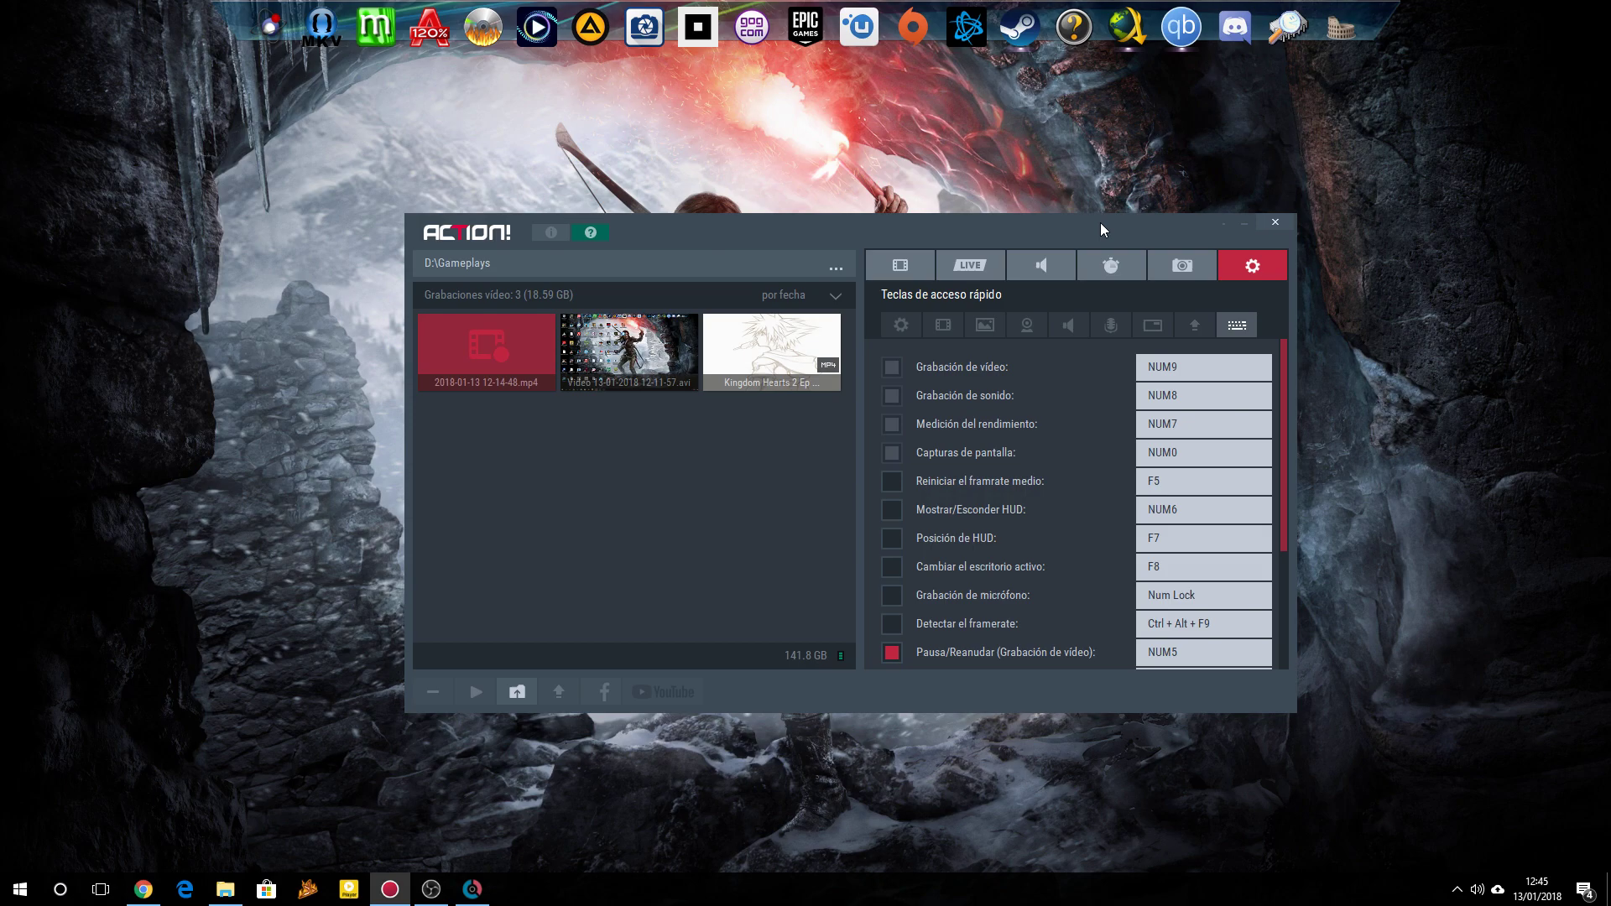
pyautogui.scroll(-3, 1037, 471)
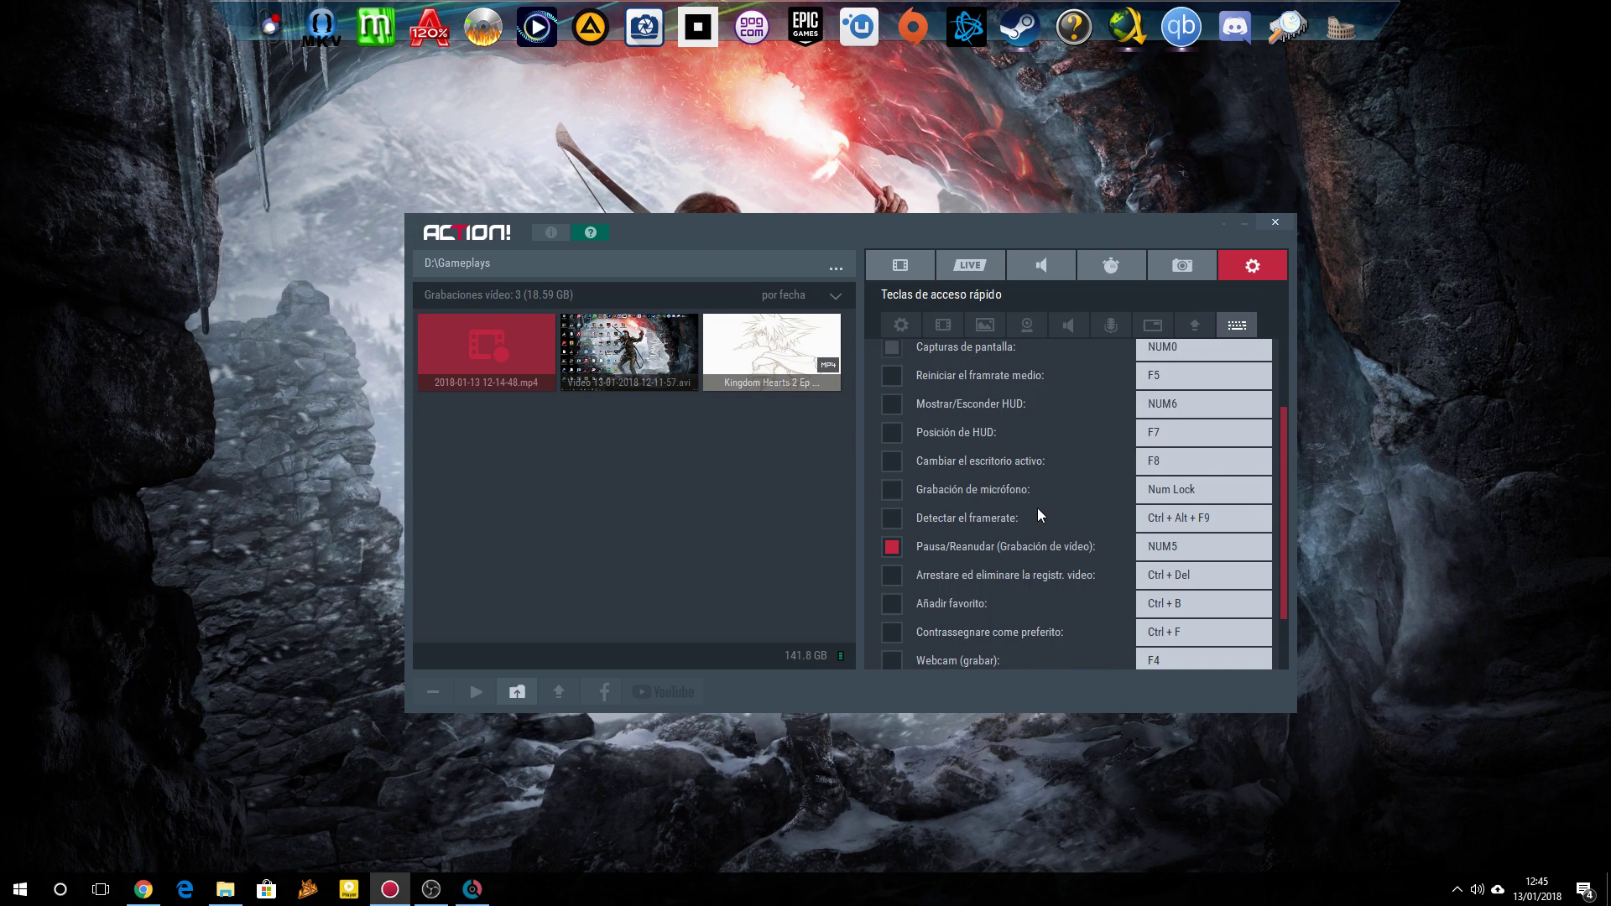
pyautogui.scroll(1, 1039, 573)
pyautogui.scroll(2, 1032, 558)
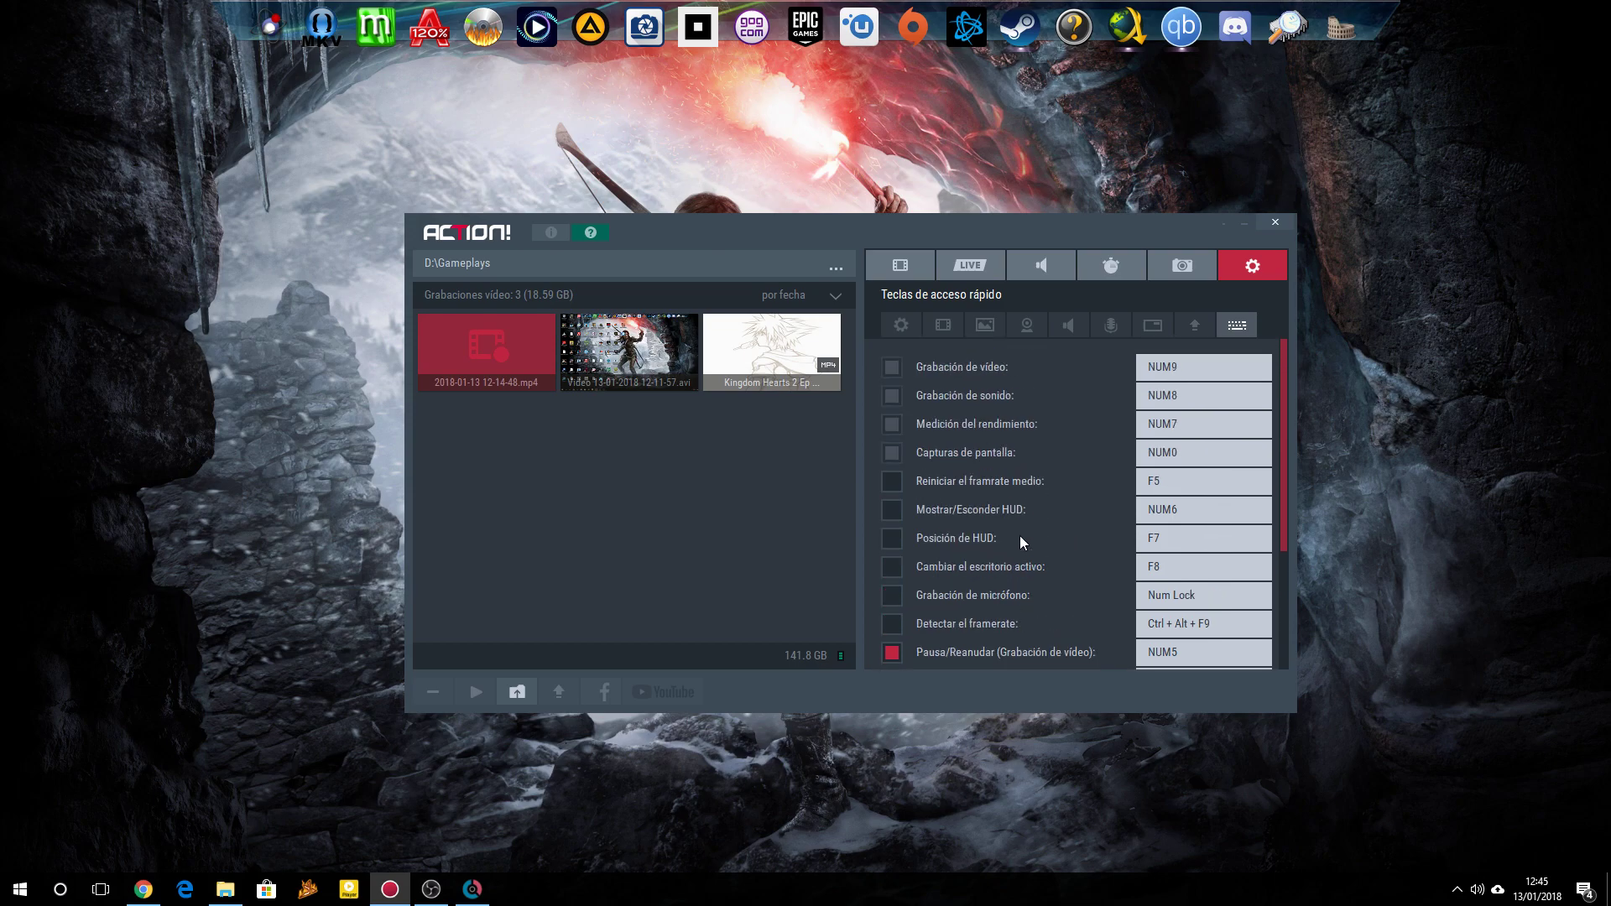
# Step: Return to the video recording settings and keep 1080p as Tamaño de vídeo and MP4 as Formato del archivo
pyautogui.click(903, 269)
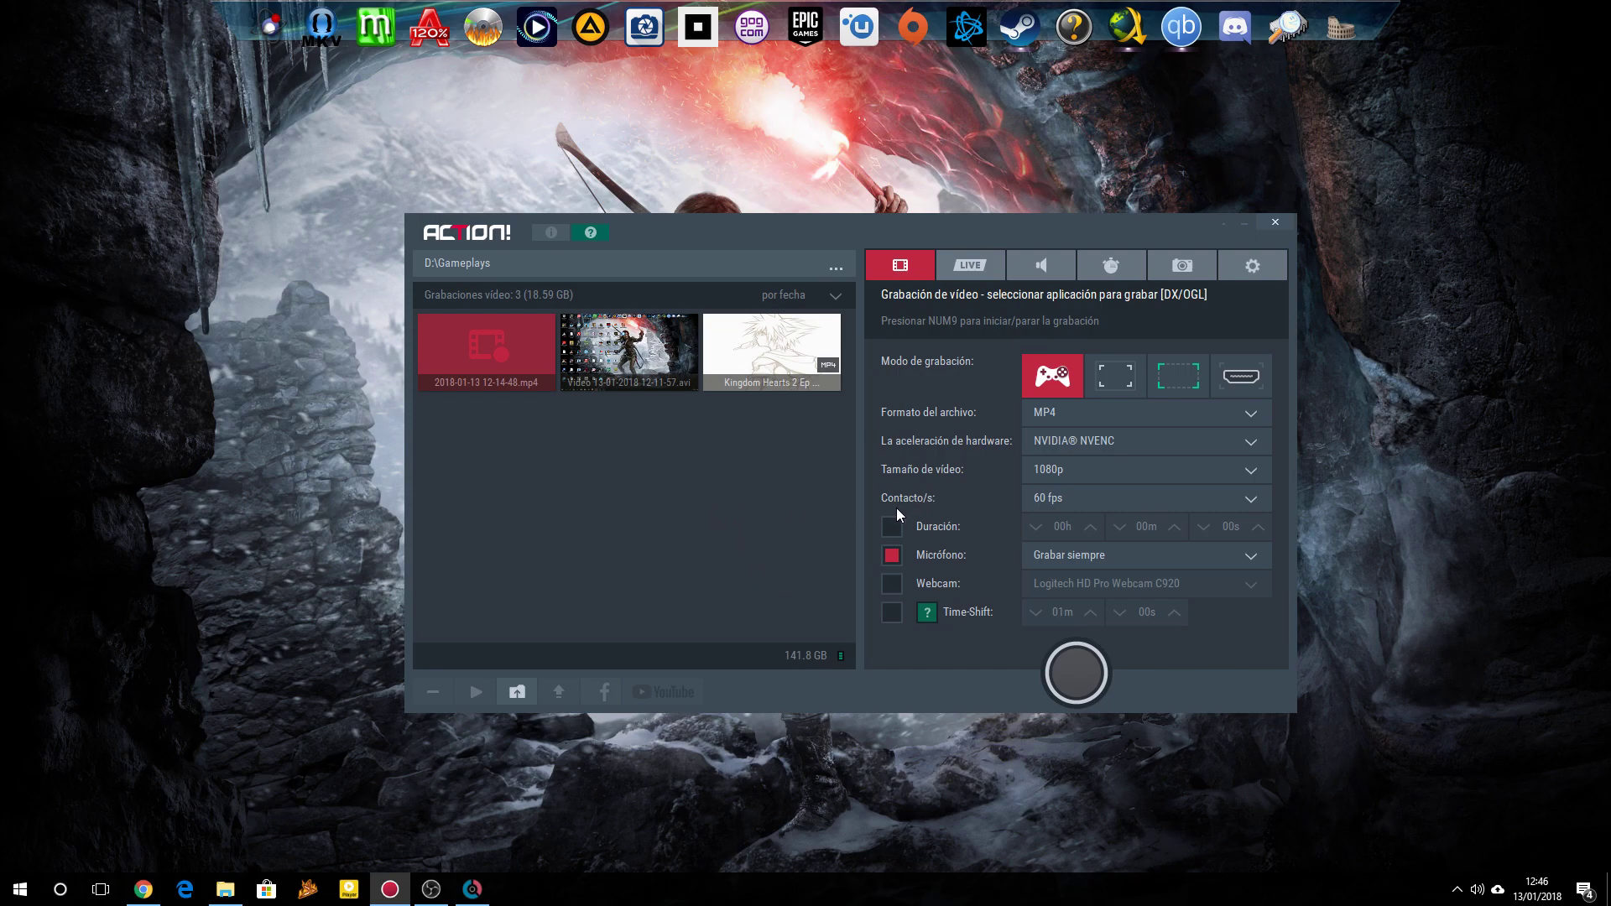
pyautogui.click(1071, 470)
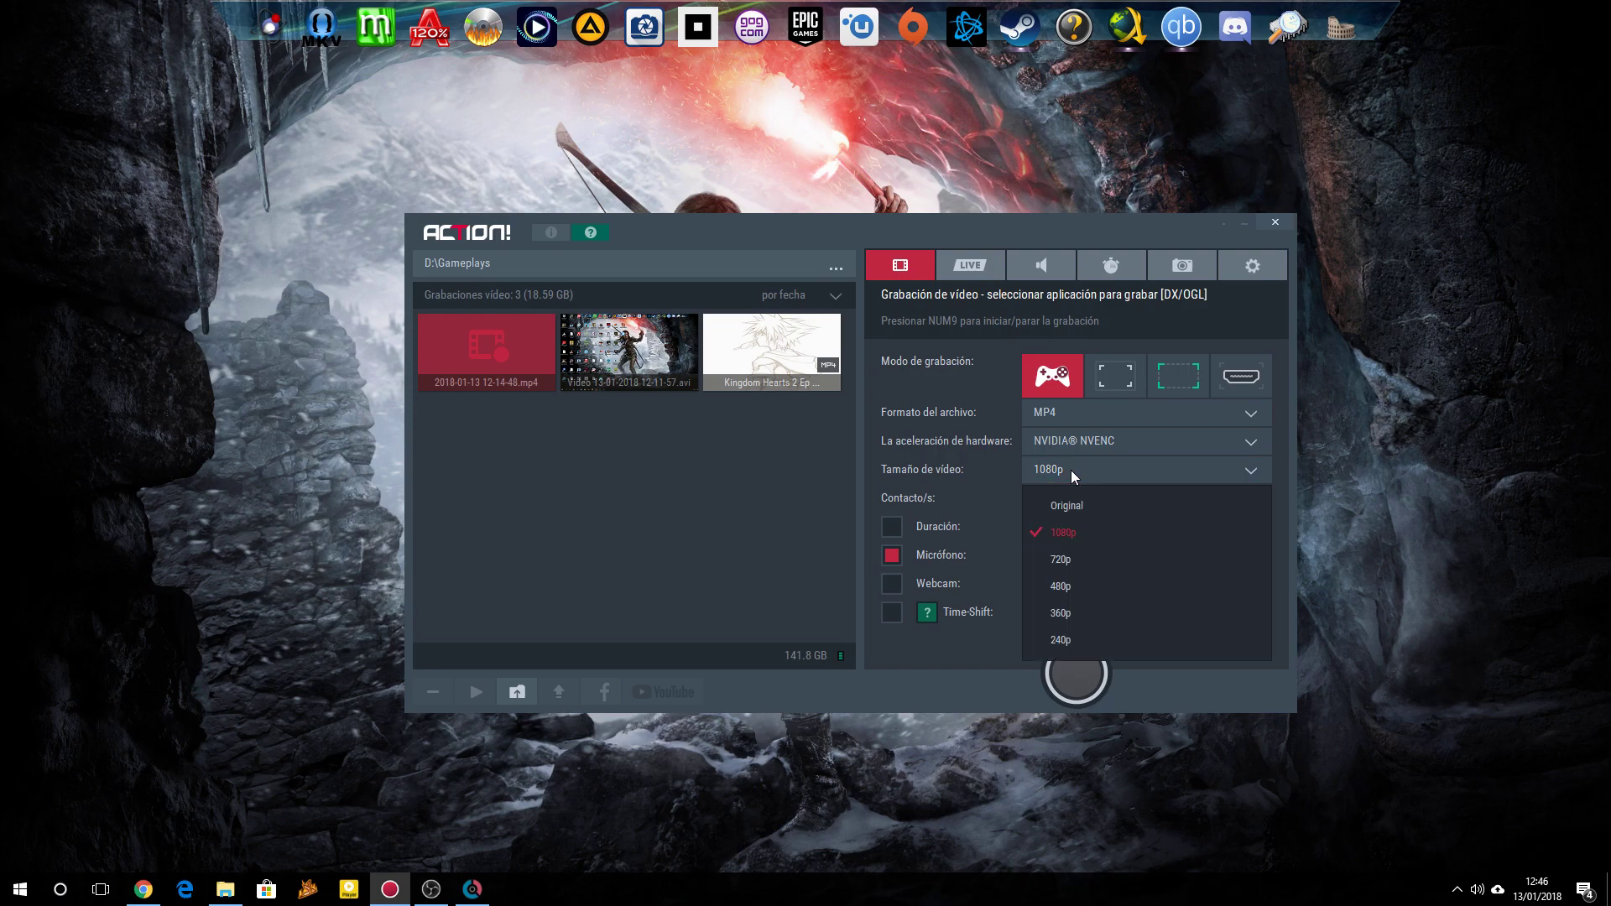
pyautogui.click(1065, 532)
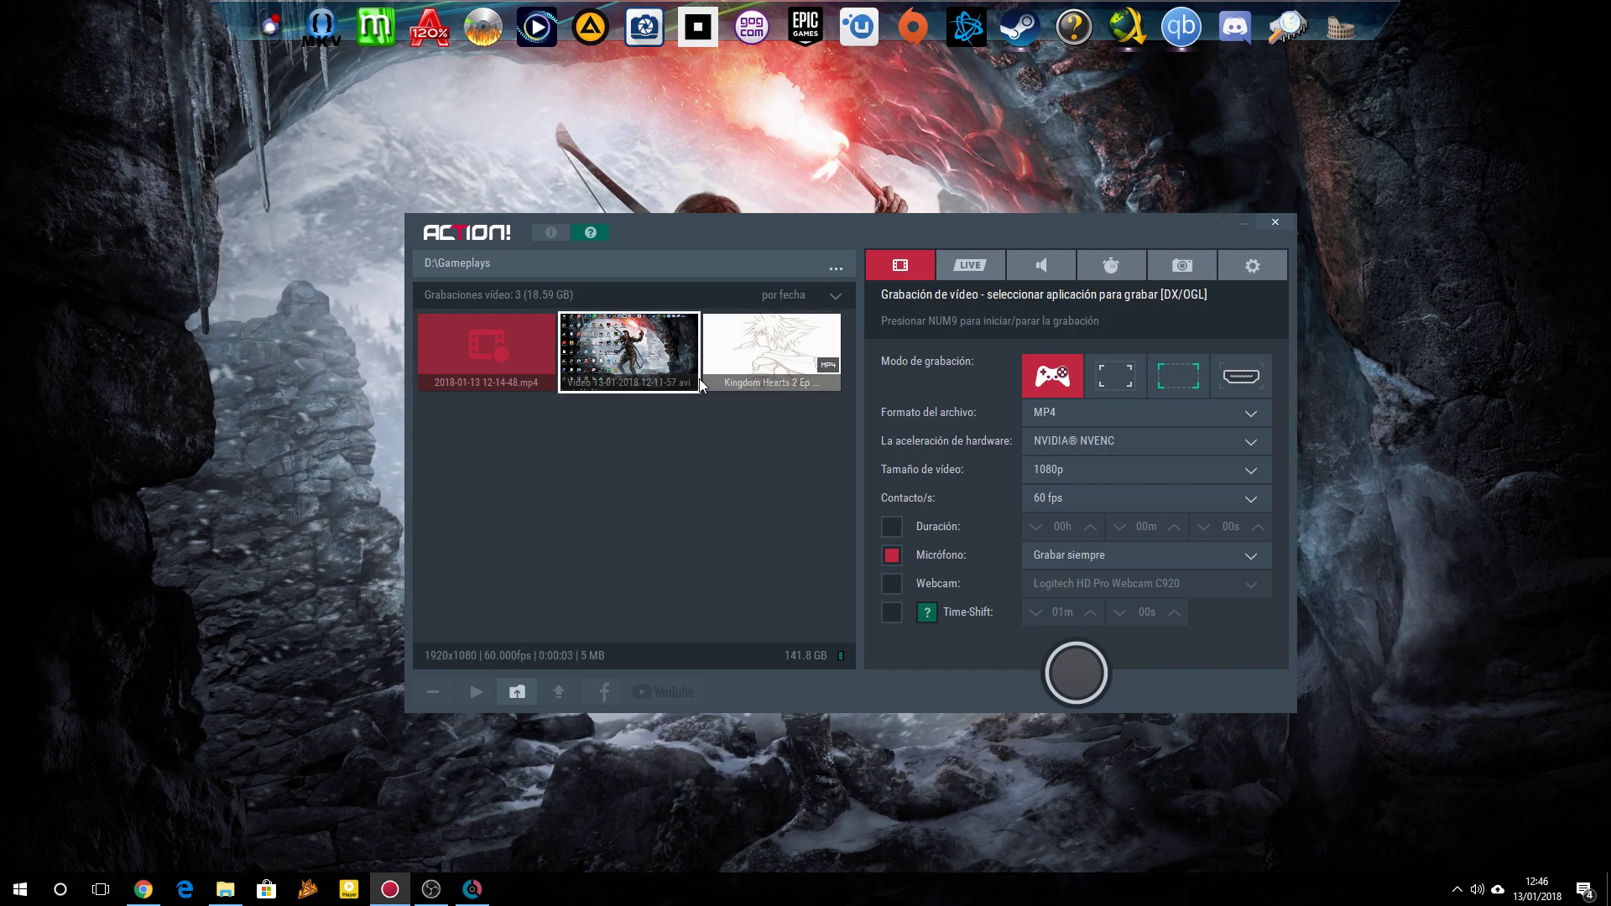
pyautogui.click(1120, 416)
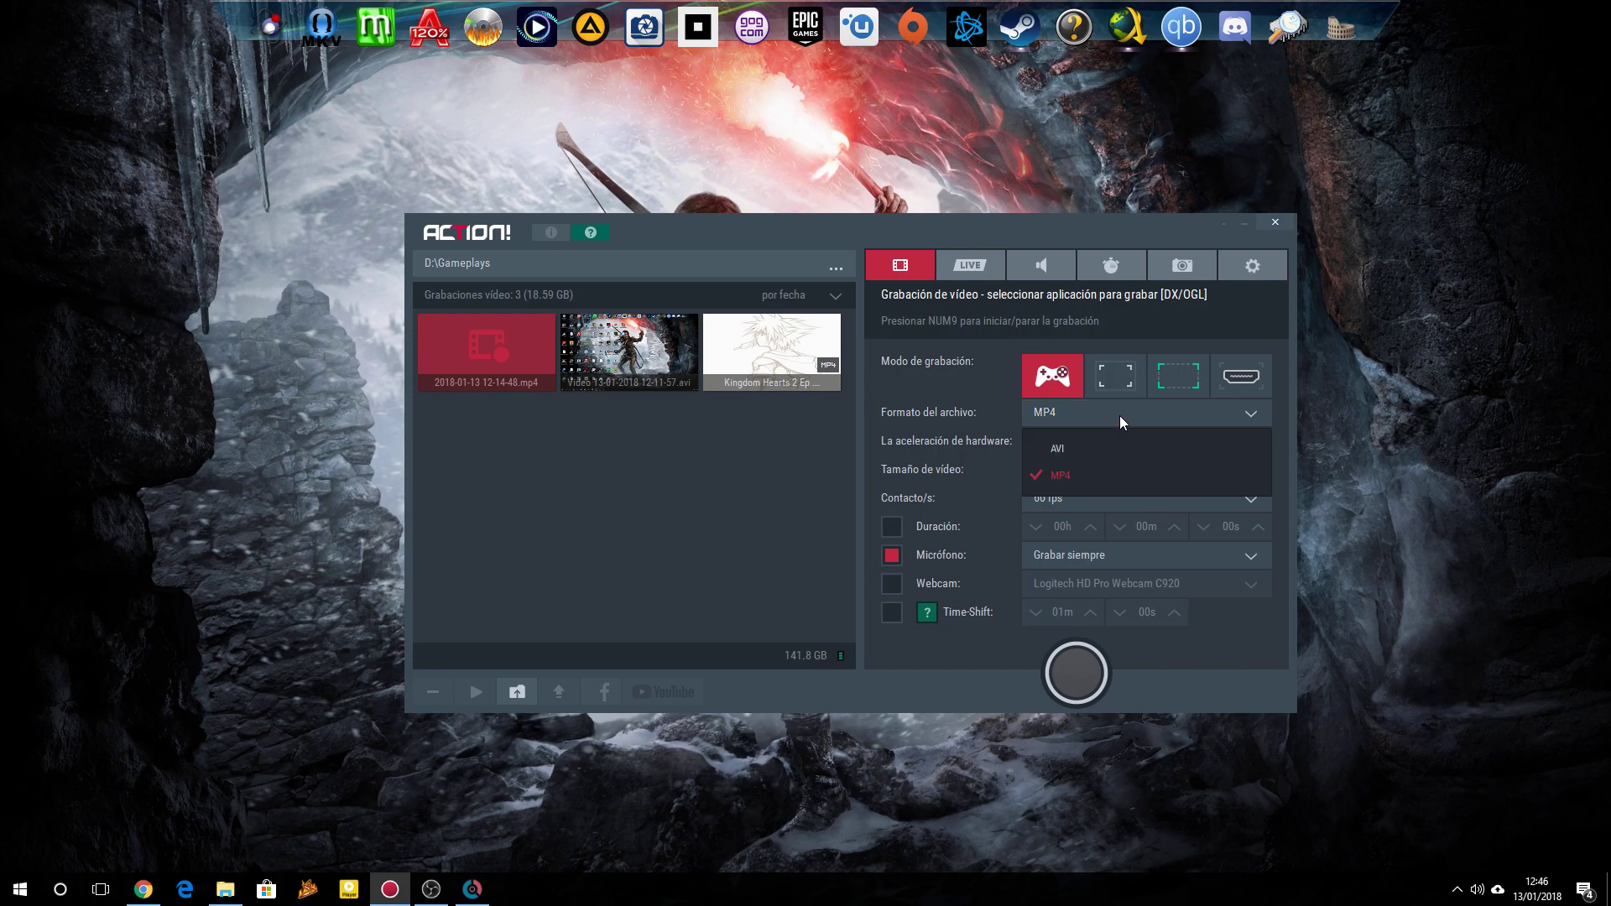
pyautogui.click(1059, 481)
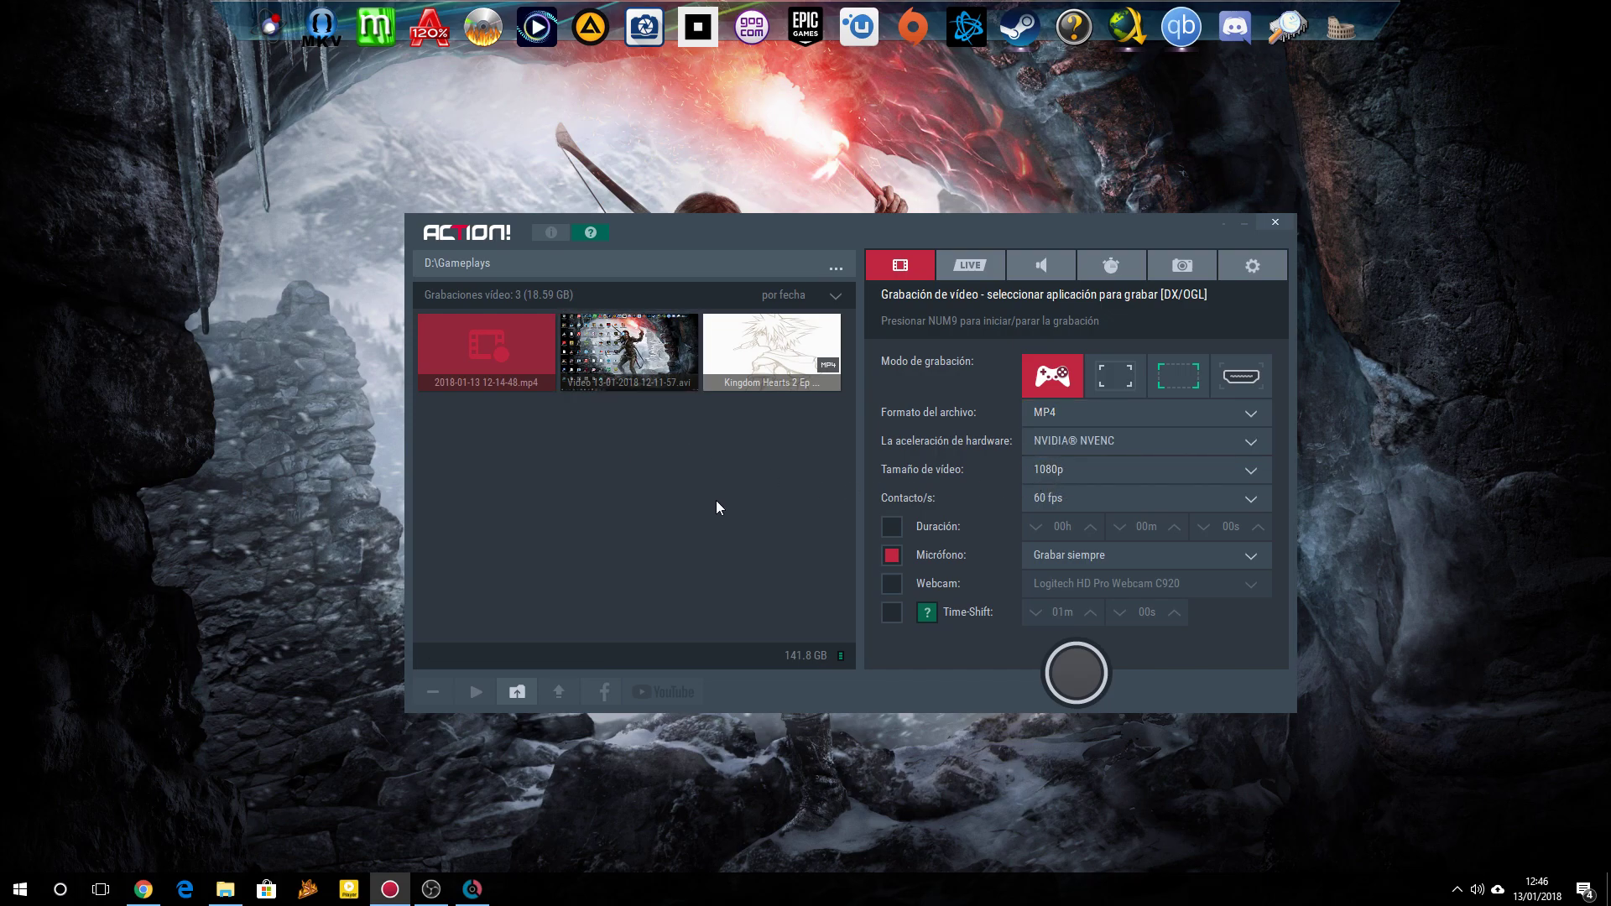
# Step: Show the YouTube export settings for the AVI recording, examine the available Tamaño de vídeo options, and close the export without uploading
pyautogui.click(669, 382)
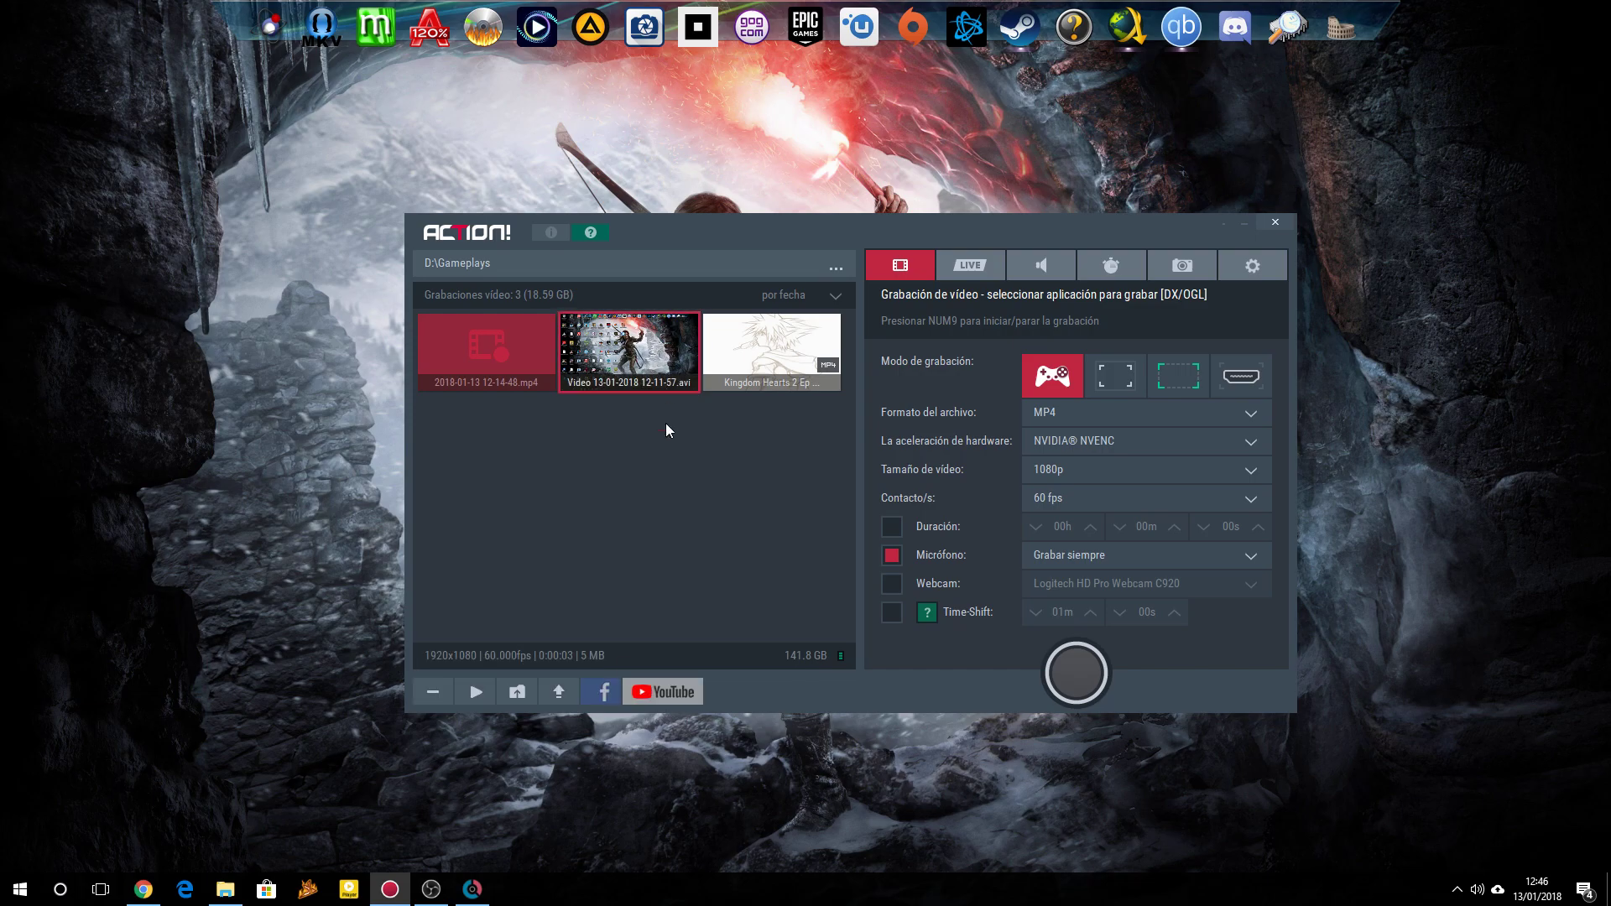
pyautogui.click(682, 694)
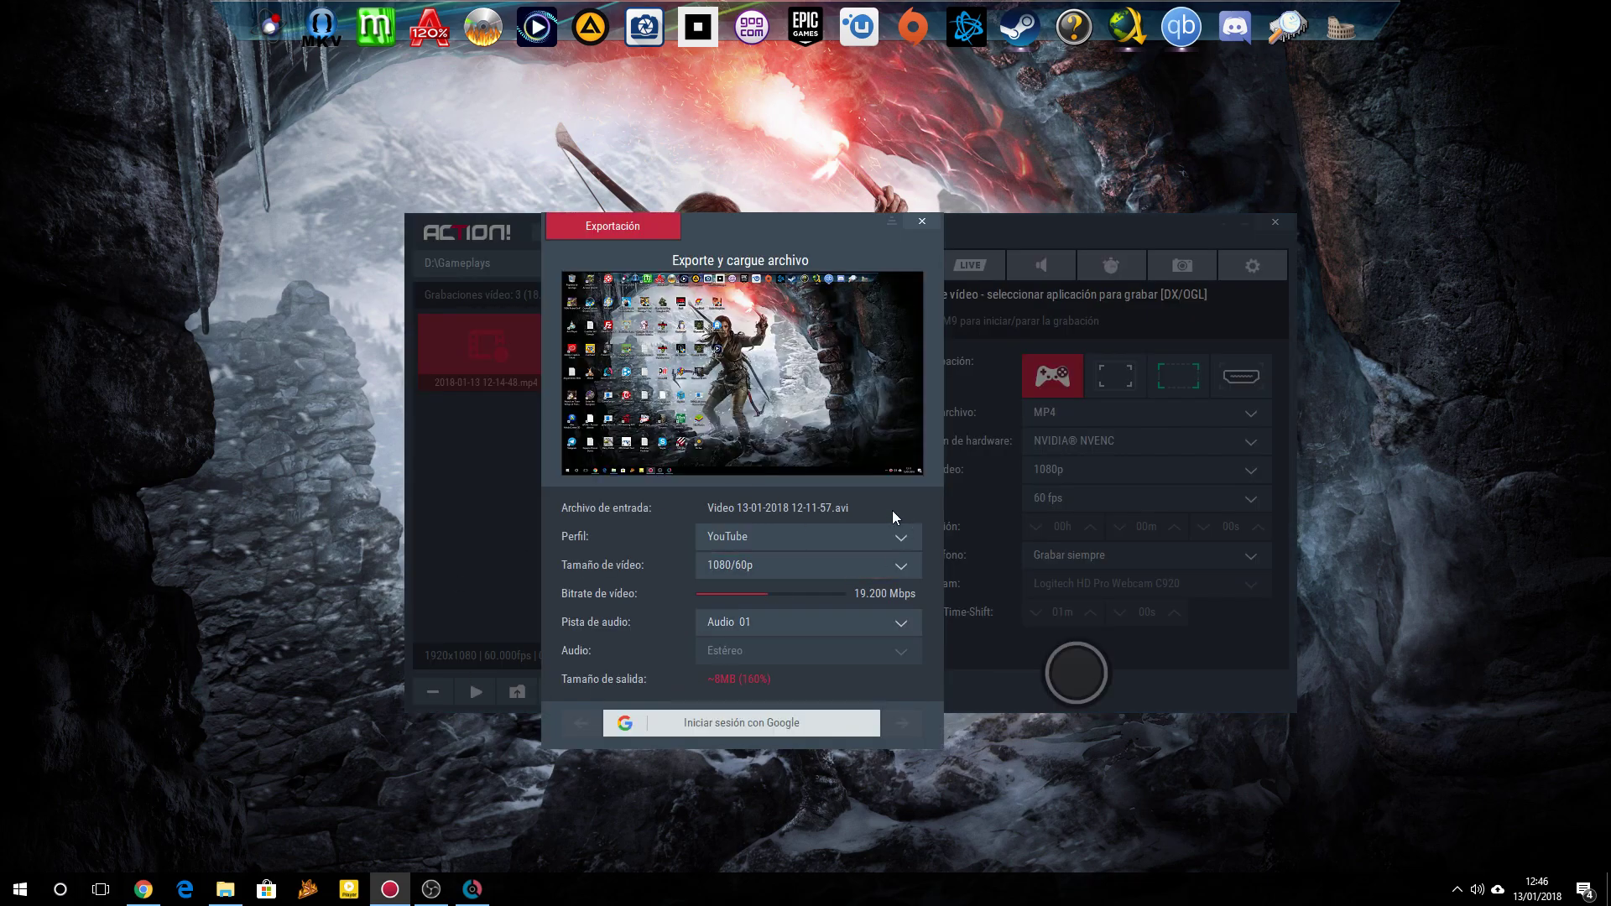
pyautogui.click(803, 570)
pyautogui.click(803, 570)
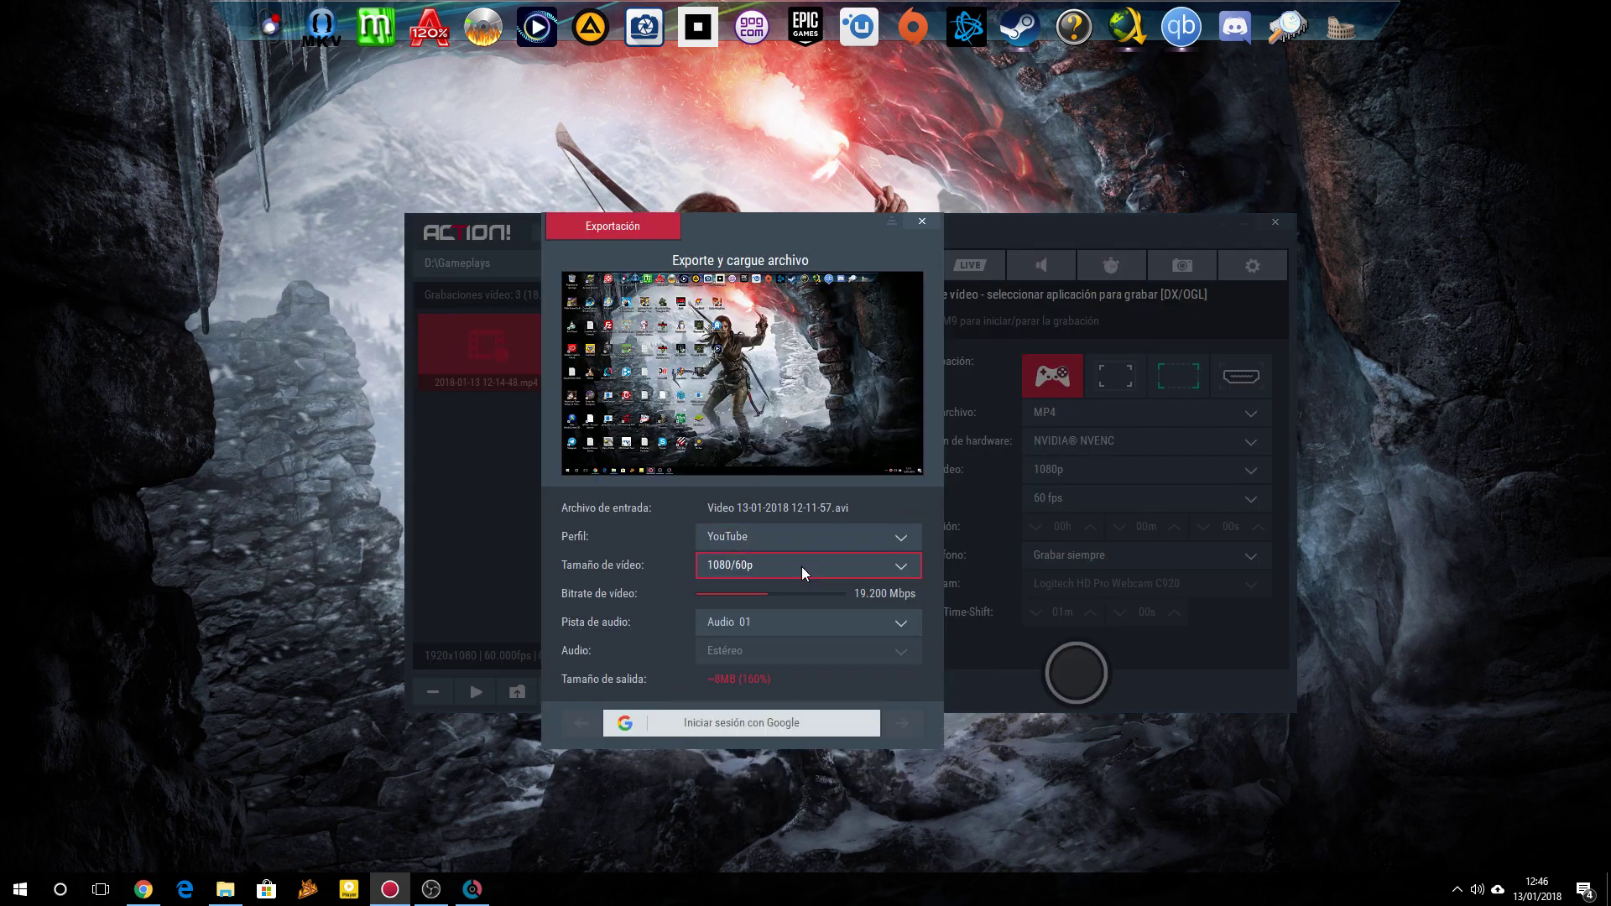
pyautogui.click(755, 565)
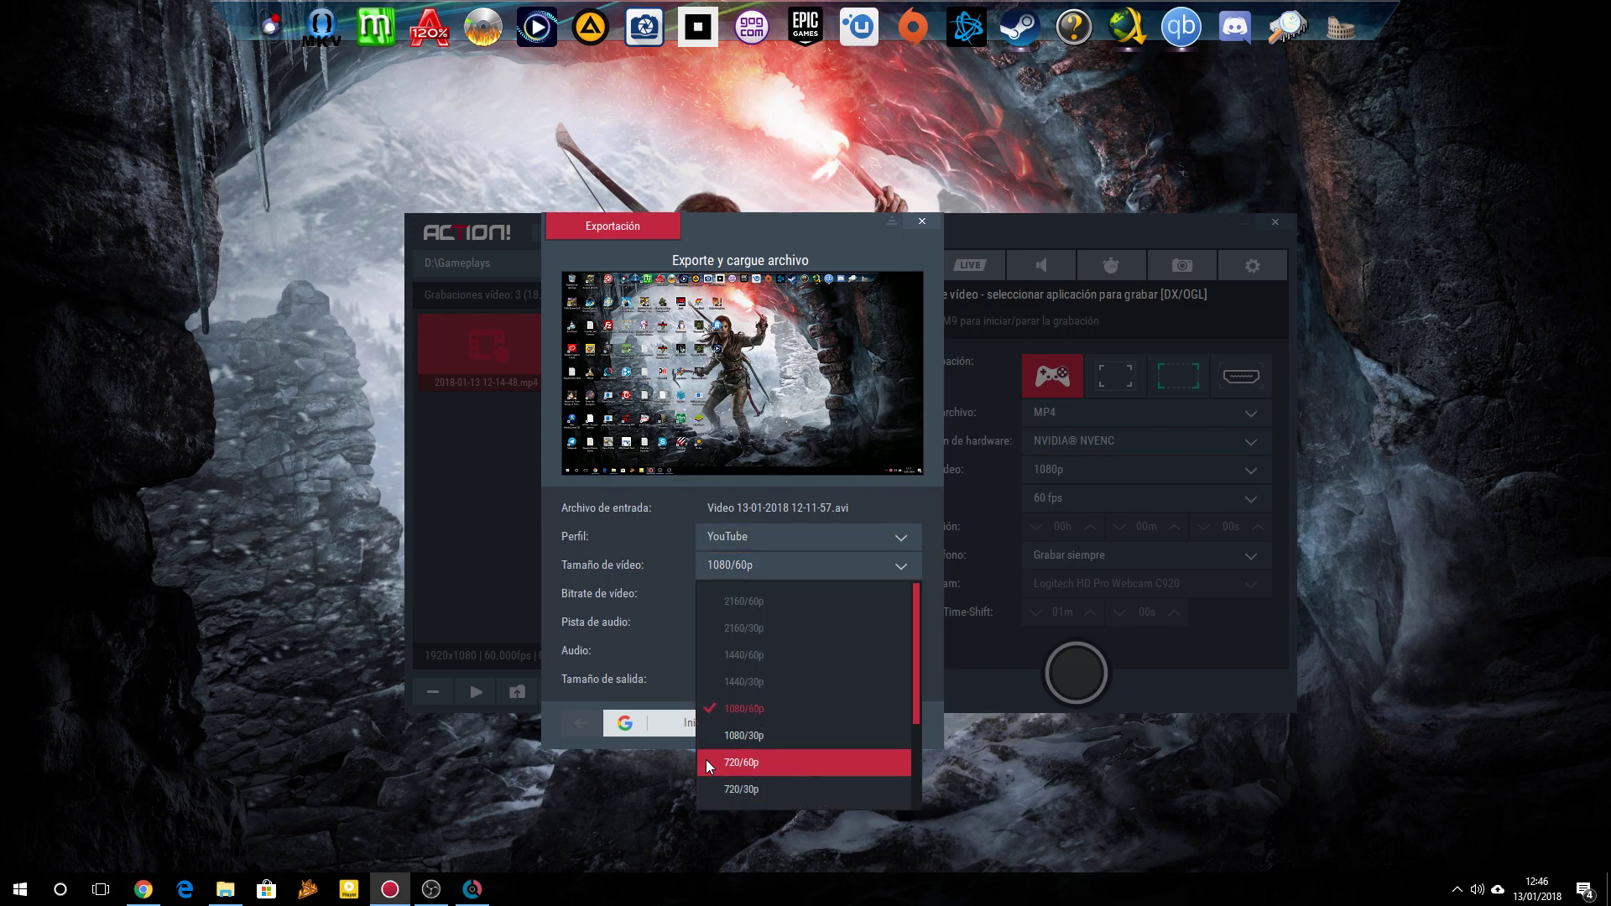
pyautogui.click(645, 564)
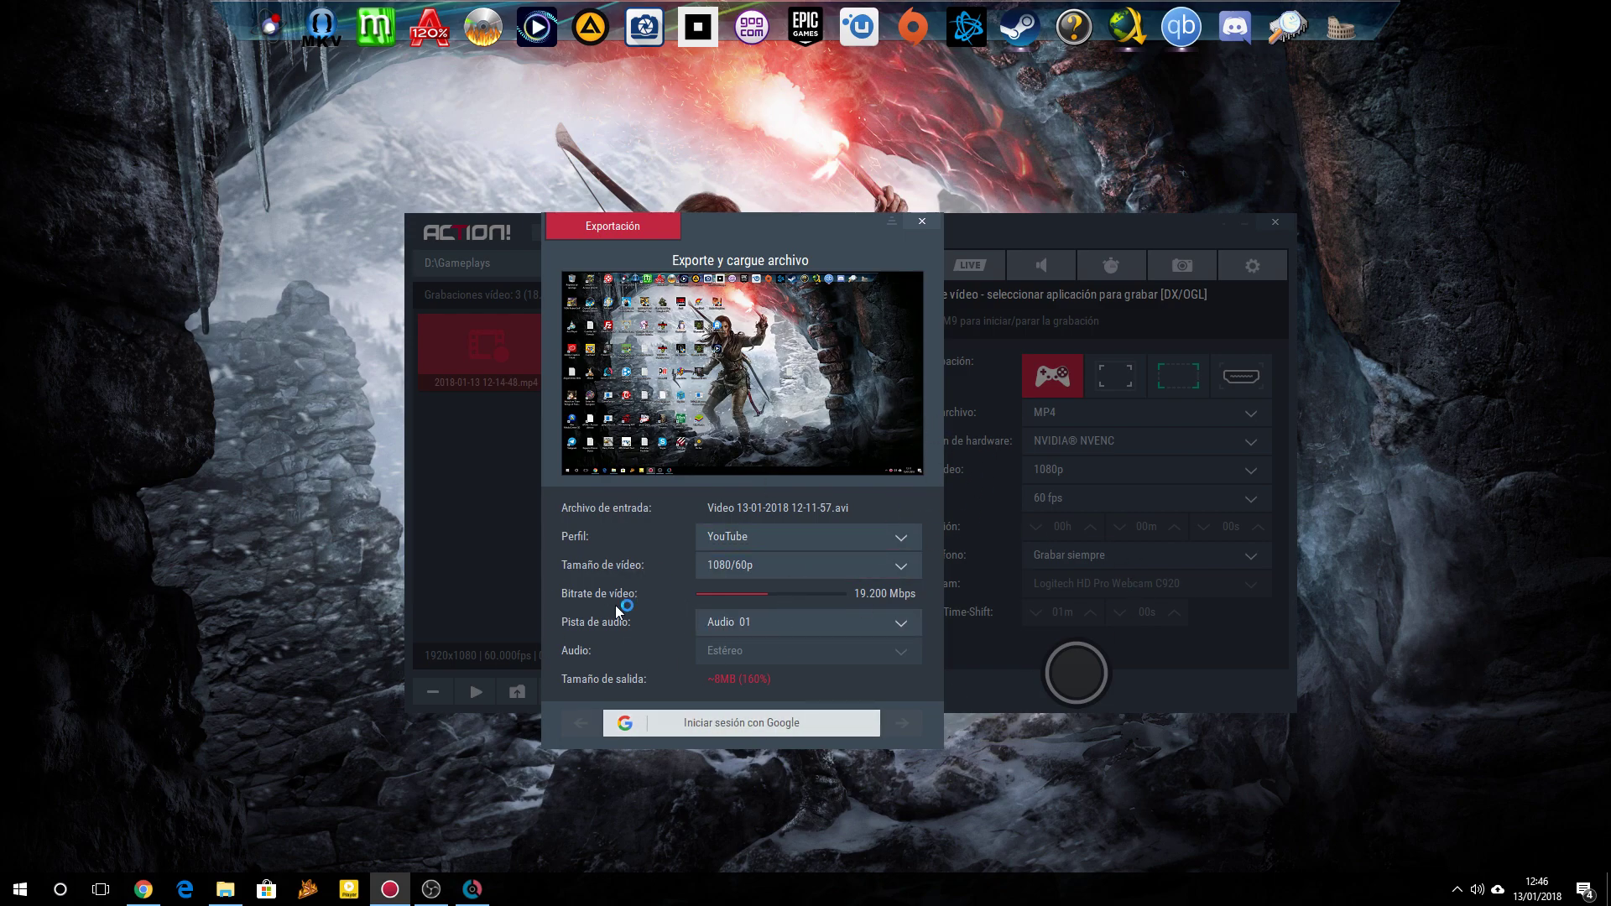
pyautogui.click(930, 222)
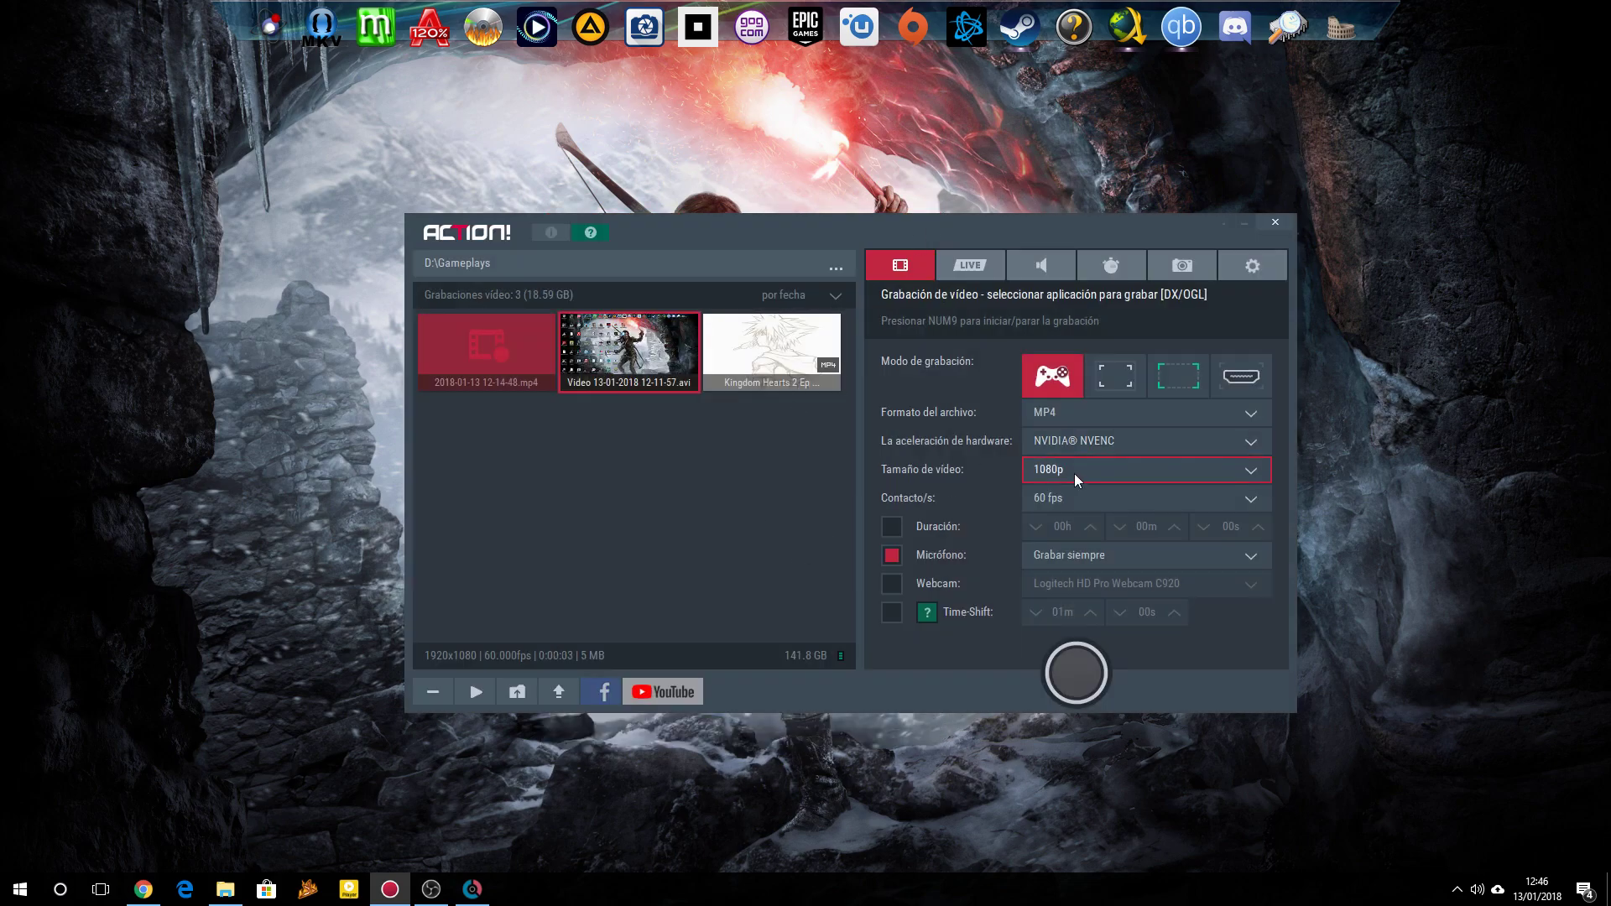